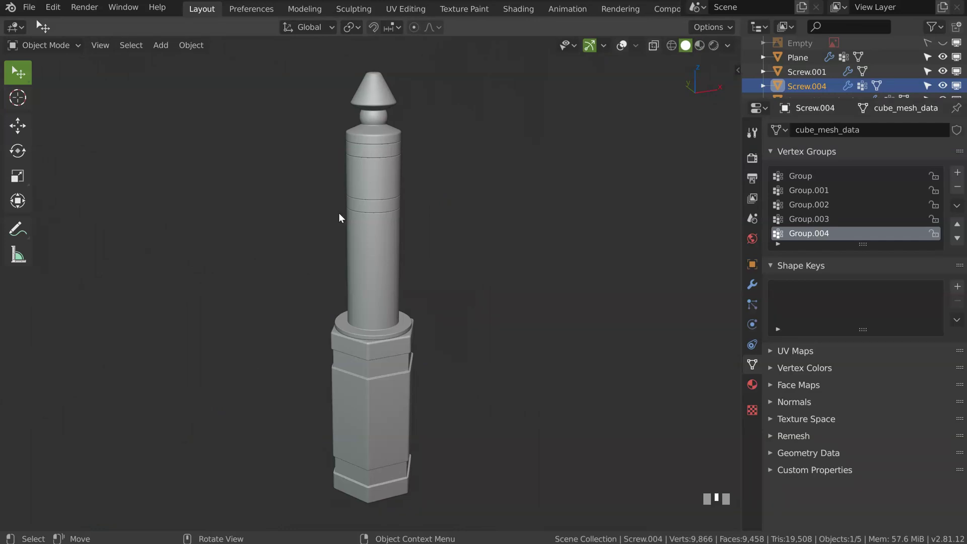
# Show the viewport overlays, select all parts of the jack plug and hide their modifiers to examine the base profiles
pyautogui.click(623, 46)
pyautogui.moveTo(416, 201); pyautogui.dragTo(426, 202, button='middle')
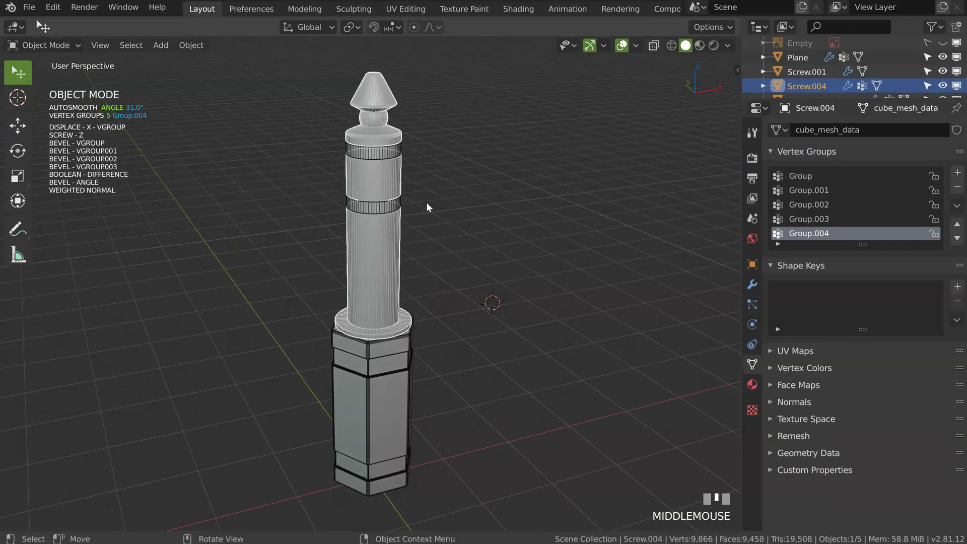
pyautogui.press('b')
pyautogui.moveTo(428, 91); pyautogui.dragTo(288, 527)
pyautogui.hotkey('shift', 'q')
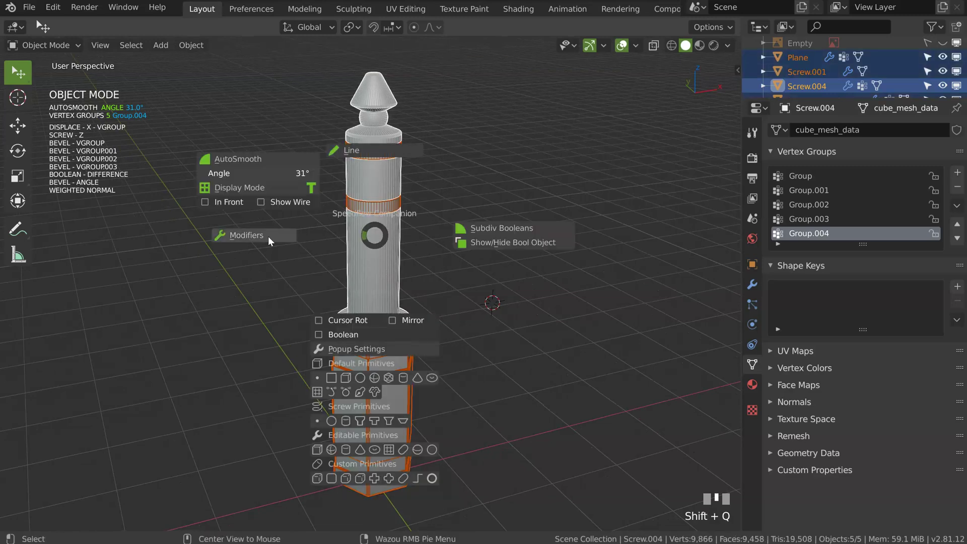
pyautogui.click(265, 236)
pyautogui.moveTo(299, 238); pyautogui.dragTo(372, 75, button='middle')
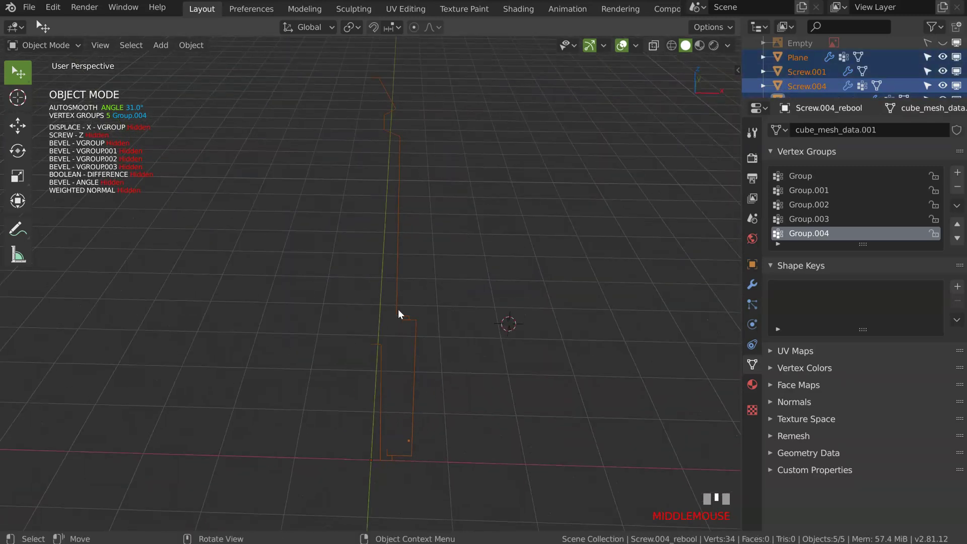
pyautogui.moveTo(412, 342); pyautogui.dragTo(403, 257, button='middle')
# Show the modifiers of all jack parts again, deselect everything and hide the viewport overlays
pyautogui.hotkey('shift', 'q')
pyautogui.click(291, 261)
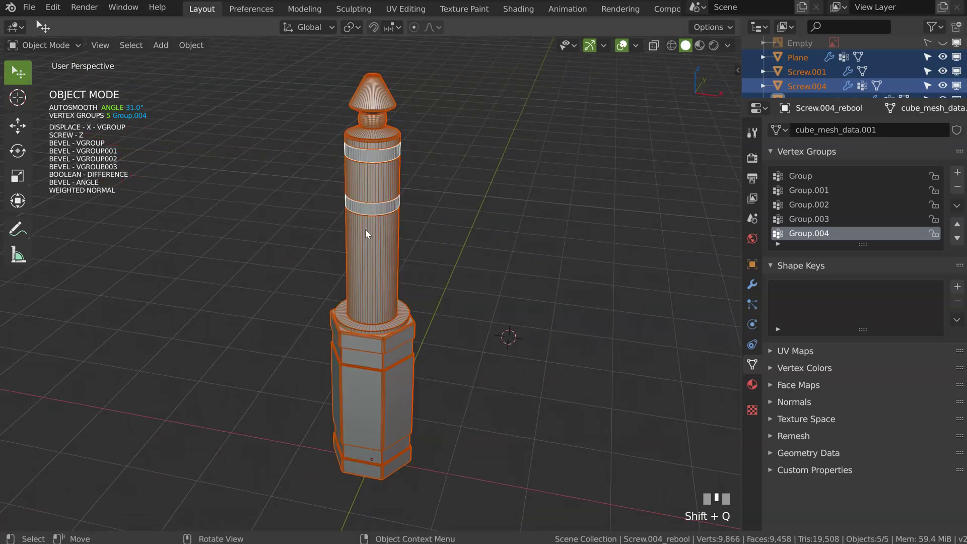
pyautogui.hotkey('alt', 'a')
pyautogui.moveTo(378, 241); pyautogui.dragTo(308, 200, button='middle')
pyautogui.click(623, 45)
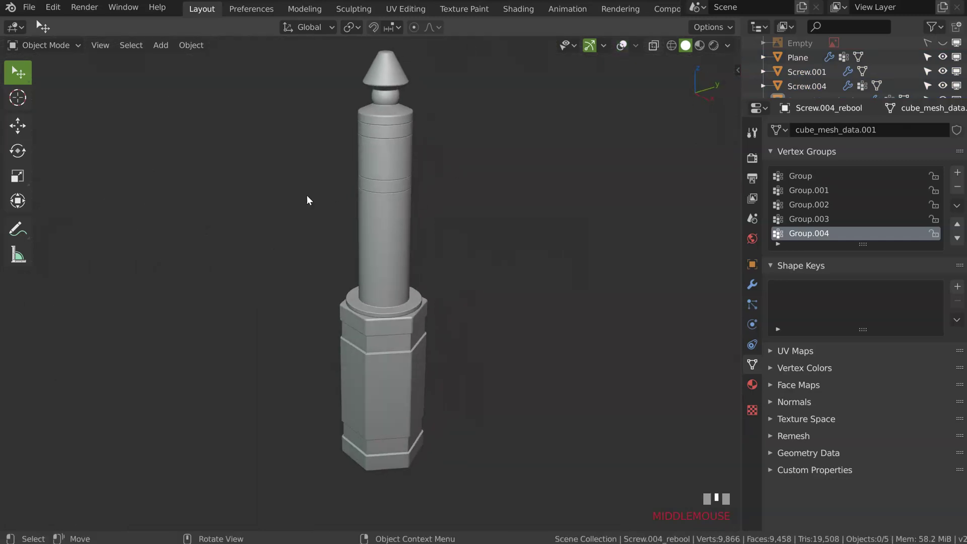
pyautogui.moveTo(394, 298); pyautogui.dragTo(392, 268, button='middle')
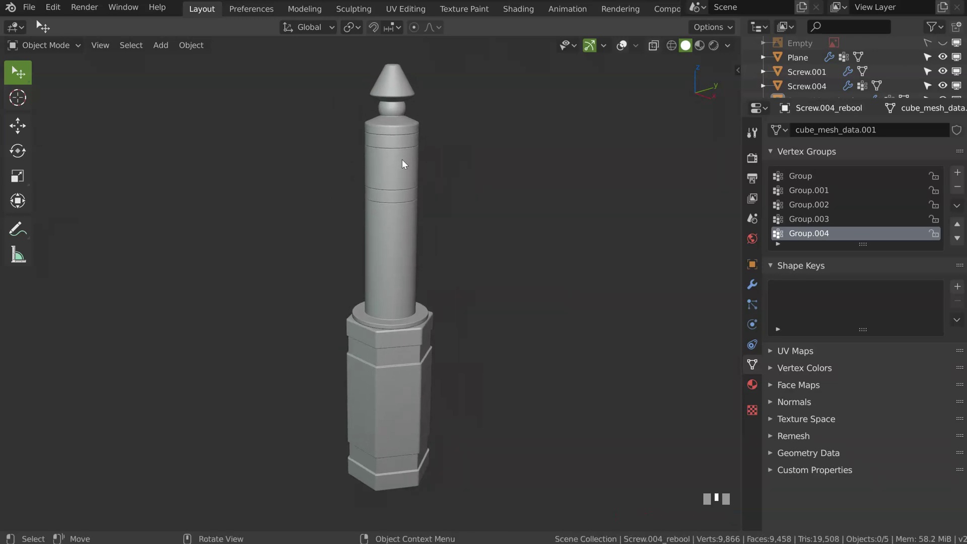
# Select the jack's upper shaft, show the overlays and examine its modifier list, groove bevels and overall shape
pyautogui.click(394, 237)
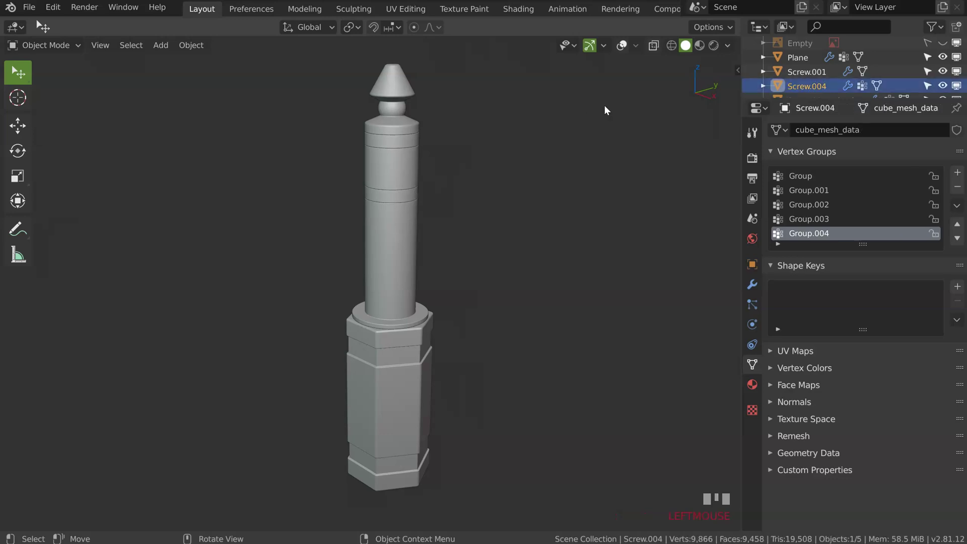
pyautogui.click(616, 45)
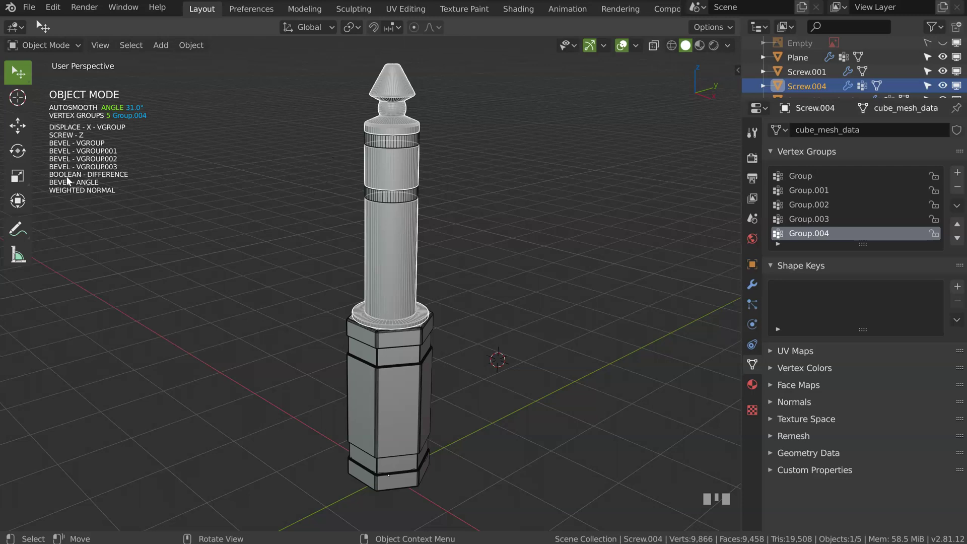
pyautogui.keyDown('ctrl'); pyautogui.moveTo(391, 218); pyautogui.dragTo(168, 189, button='middle'); pyautogui.keyUp('ctrl')
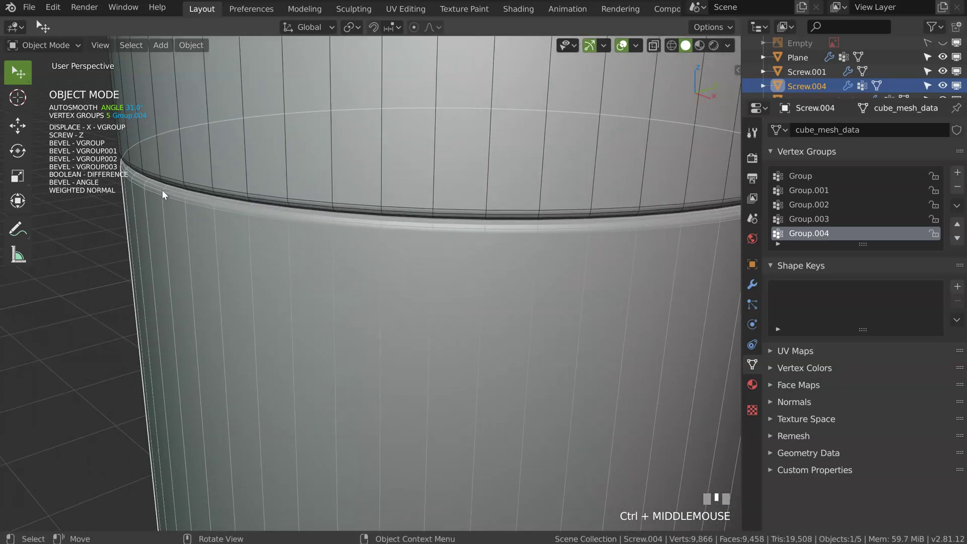
pyautogui.keyDown('ctrl'); pyautogui.moveTo(171, 189); pyautogui.dragTo(334, 210, button='middle'); pyautogui.keyUp('ctrl')
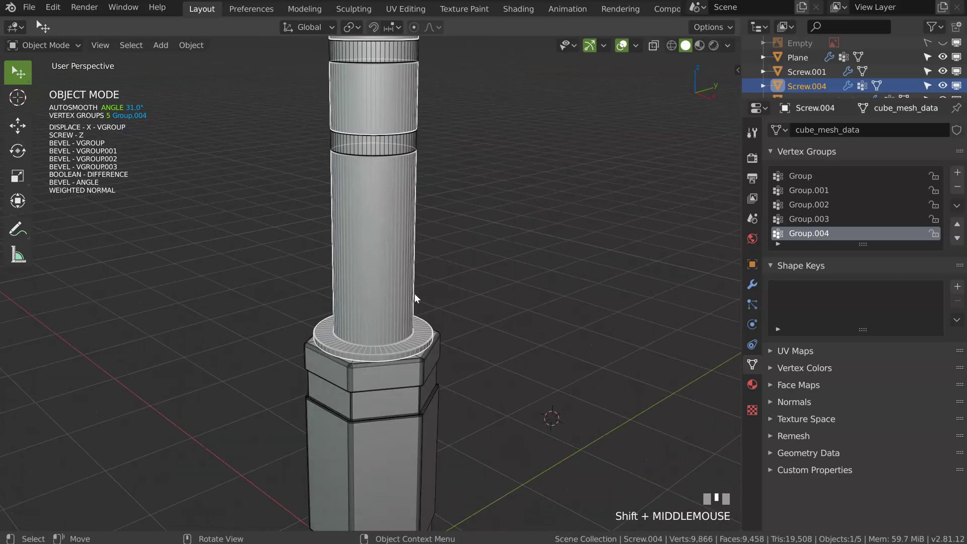
pyautogui.keyDown('ctrl'); pyautogui.moveTo(441, 304); pyautogui.dragTo(380, 234, button='middle'); pyautogui.keyUp('ctrl')
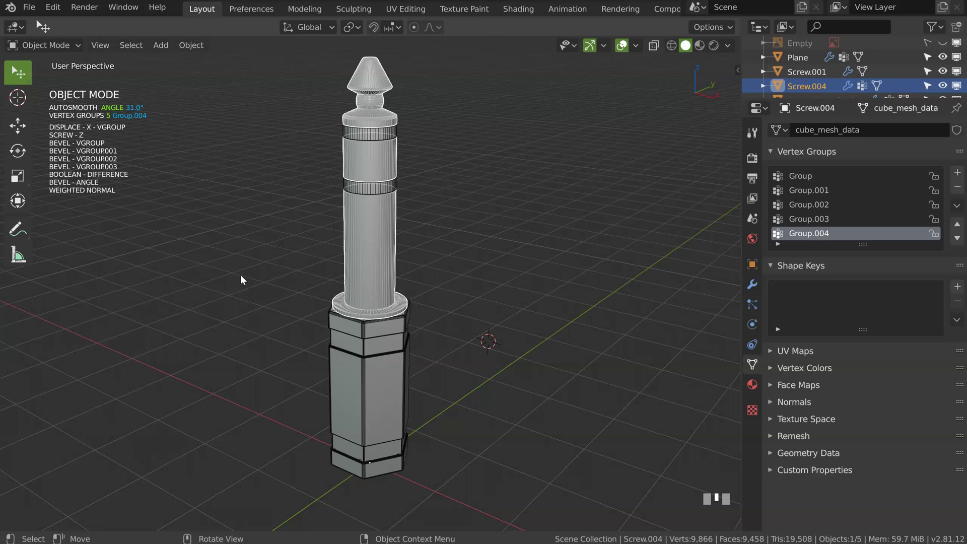
pyautogui.moveTo(378, 213); pyautogui.dragTo(340, 219, button='middle')
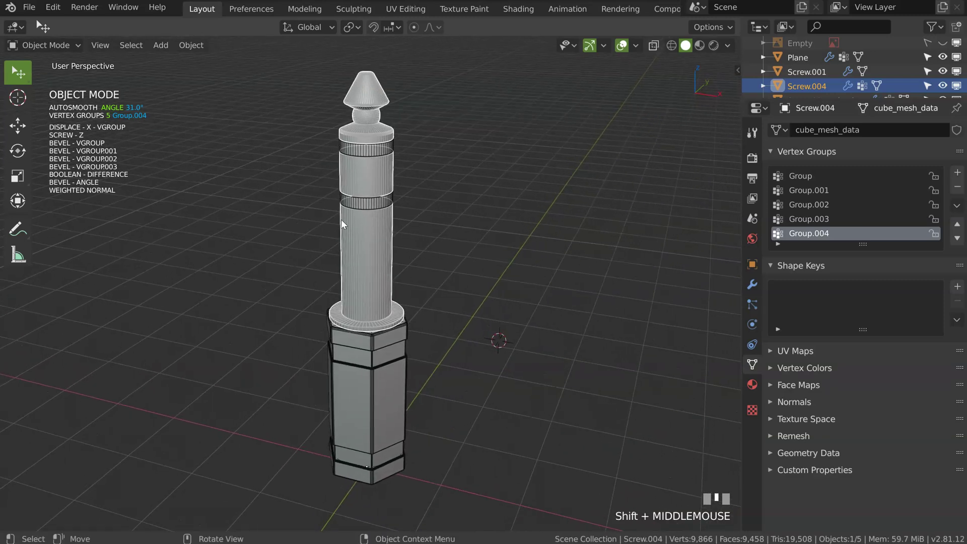
pyautogui.keyDown('shift'); pyautogui.moveTo(406, 285); pyautogui.dragTo(412, 238, button='middle'); pyautogui.keyUp('shift')
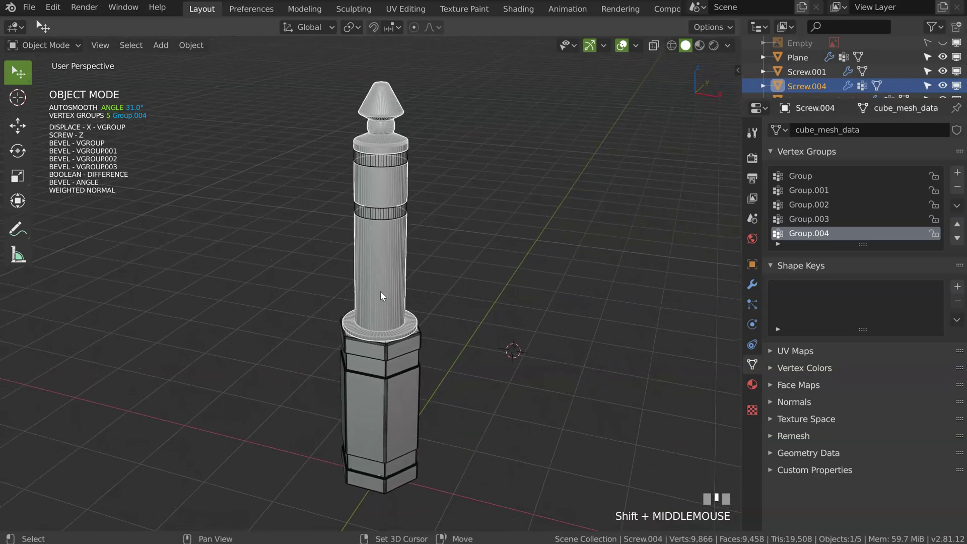
pyautogui.keyDown('shift'); pyautogui.moveTo(379, 291); pyautogui.dragTo(431, 226, button='middle'); pyautogui.keyUp('shift')
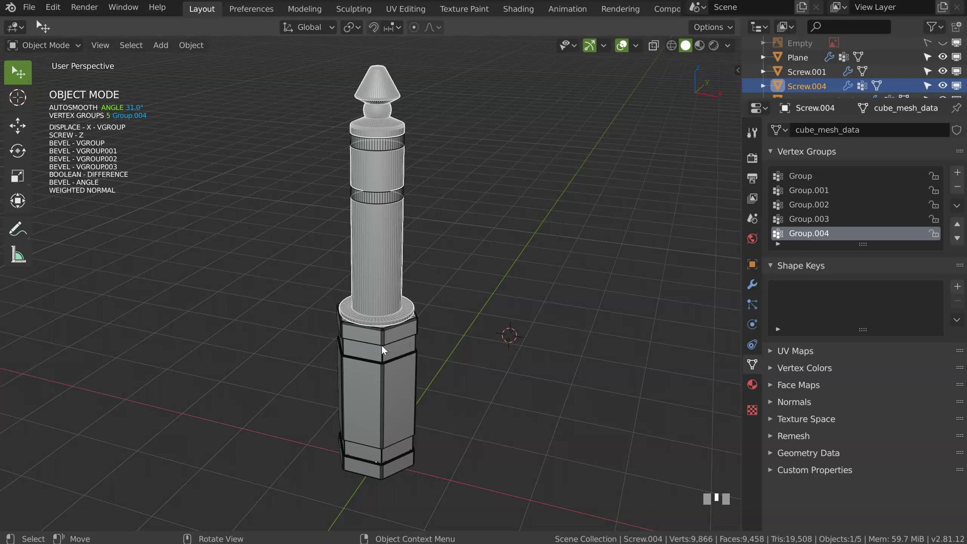
pyautogui.keyDown('shift'); pyautogui.moveTo(394, 251); pyautogui.dragTo(435, 165, button='middle'); pyautogui.keyUp('shift')
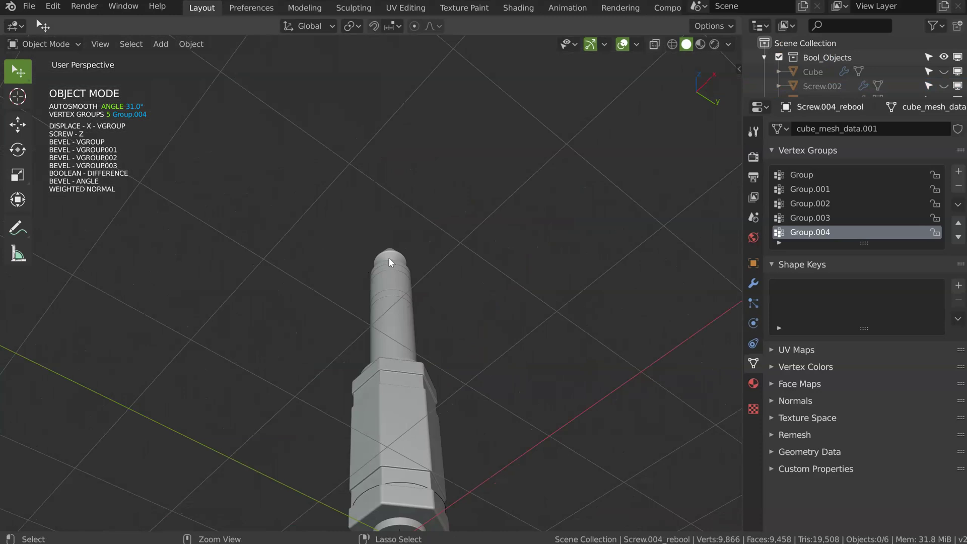
# Place the 3D cursor beside the jack at X 1.68, Y 0 and Z 0.1
pyautogui.scroll(-4, 421, 342)
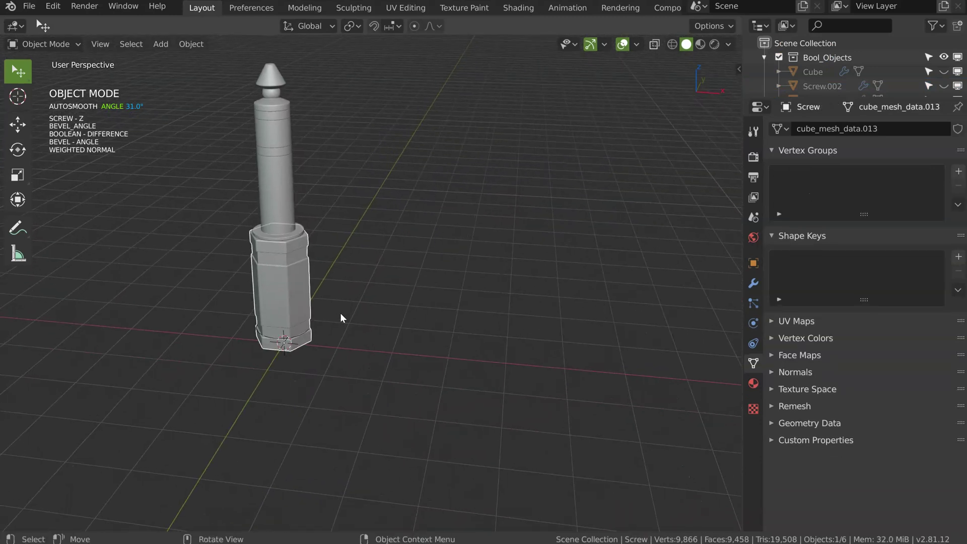
pyautogui.click(737, 65)
pyautogui.click(735, 118)
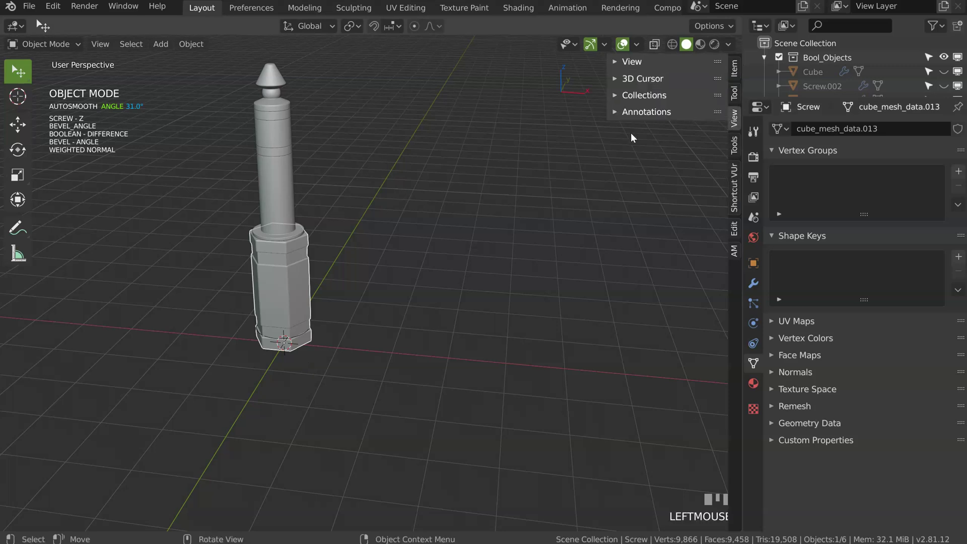
pyautogui.click(638, 79)
pyautogui.keyDown('shift'); pyautogui.moveTo(642, 115); pyautogui.dragTo(729, 119); pyautogui.keyUp('shift')
pyautogui.press('KP_3')
pyautogui.keyDown('ctrl'); pyautogui.moveTo(399, 262); pyautogui.dragTo(479, 144, button='middle'); pyautogui.keyUp('ctrl')
pyautogui.moveTo(664, 142)
pyautogui.keyDown('shift'); pyautogui.mouseDown()
pyautogui.moveTo(656, 143)
pyautogui.moveTo(668, 144)
pyautogui.mouseUp(); pyautogui.keyUp('shift')
pyautogui.moveTo(375, 164); pyautogui.dragTo(479, 257, button='middle')
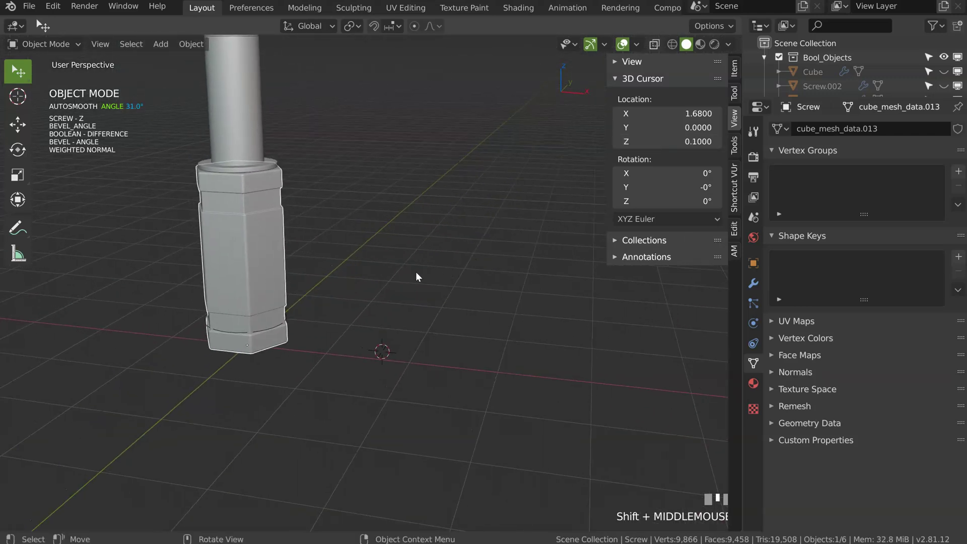
pyautogui.press('n')
pyautogui.moveTo(410, 266); pyautogui.dragTo(421, 269, button='middle')
pyautogui.keyDown('shift'); pyautogui.moveTo(420, 269); pyautogui.dragTo(450, 260, button='middle'); pyautogui.keyUp('shift')
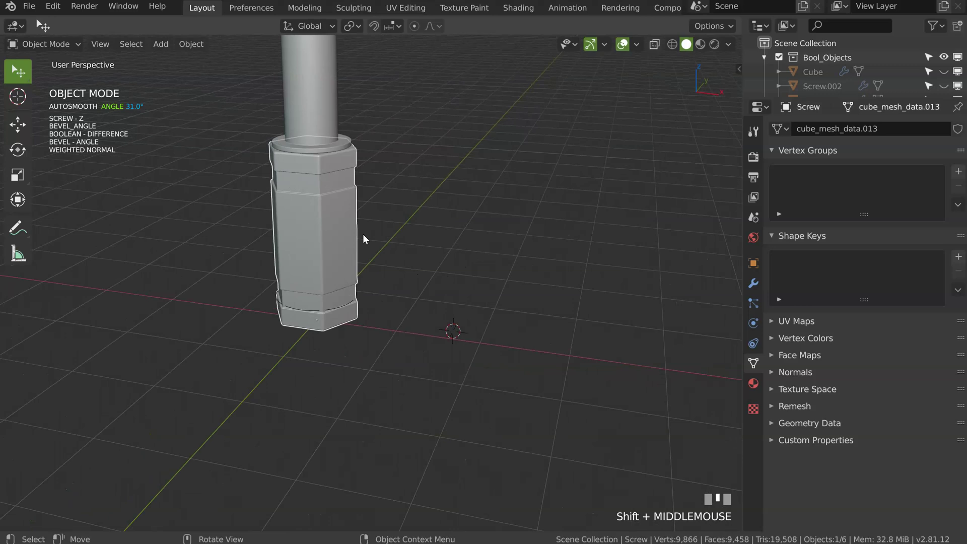
# Add a default cylinder primitive at the 3D cursor with 6 vertices
pyautogui.hotkey('shift', 'q')
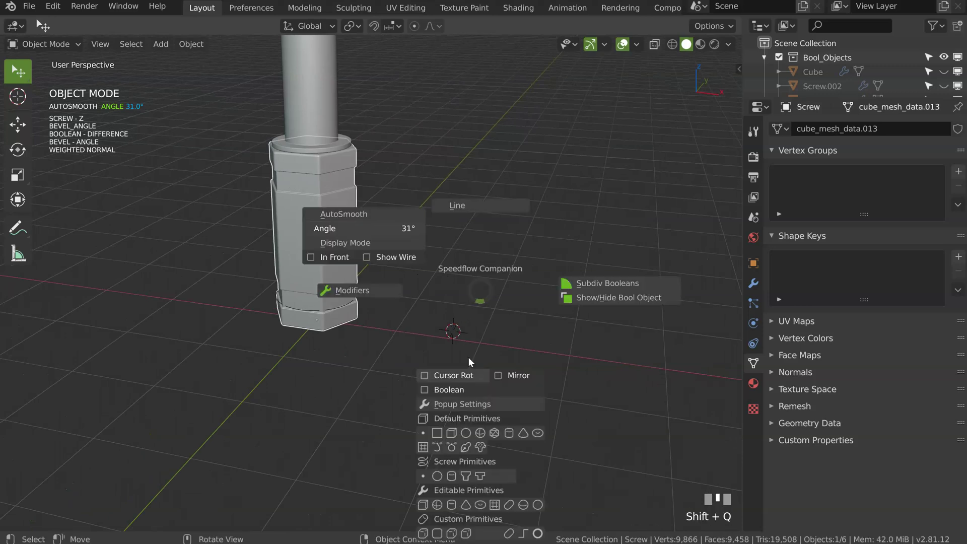
pyautogui.click(509, 433)
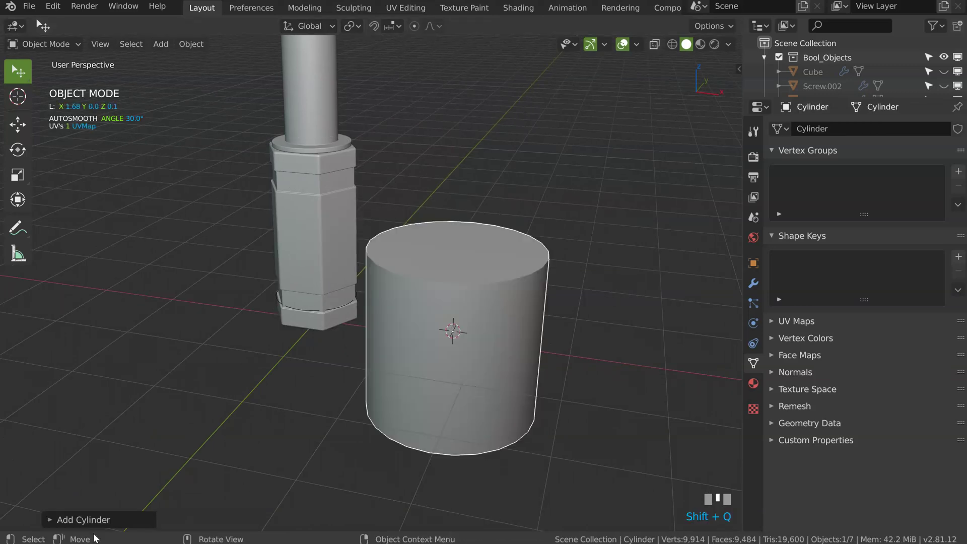
pyautogui.click(50, 521)
pyautogui.click(182, 353)
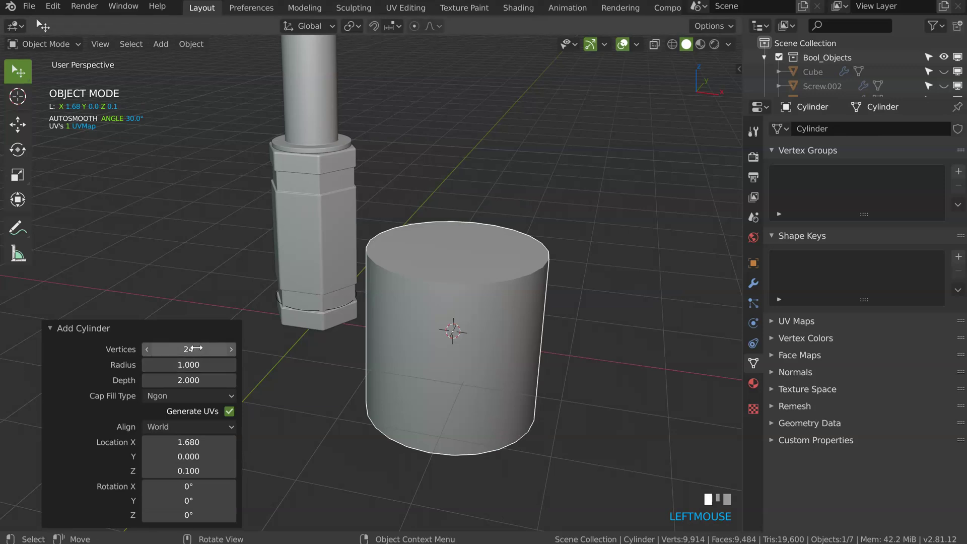
pyautogui.write('6')
pyautogui.press('KP_Enter')
# Set the hexagonal cylinder's radius to about 0.455 and raise it along Z to about 1.14, aligned with the jack's body
pyautogui.moveTo(463, 282); pyautogui.dragTo(397, 219, button='middle')
pyautogui.press('KP_3')
pyautogui.moveTo(189, 365); pyautogui.dragTo(44, 364)
pyautogui.press('g')
pyautogui.press('z')
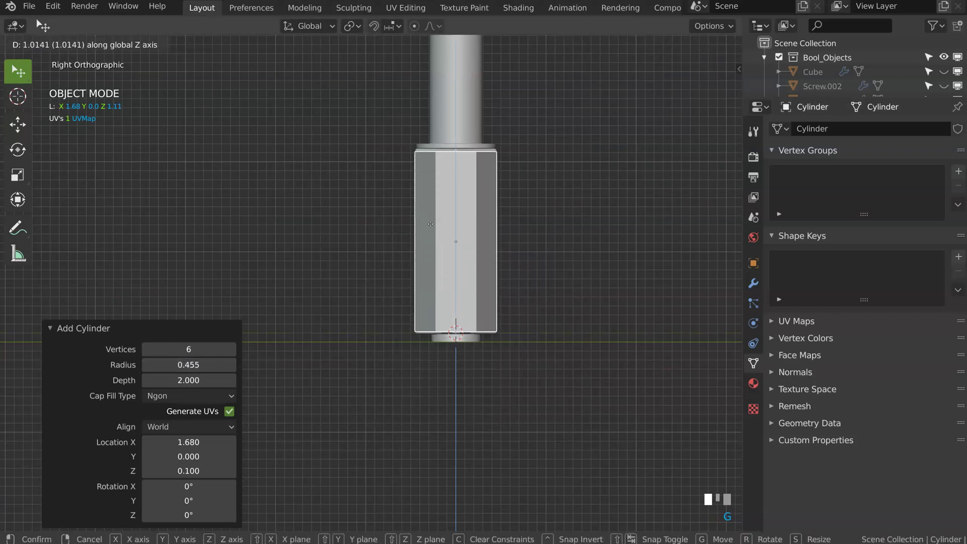
pyautogui.click(430, 219)
# Select the cylinder's bottom vertices in Edit Mode and move them along Z to fit the jack's body height
pyautogui.press('Tab')
pyautogui.click(529, 362)
pyautogui.keyDown('ctrl'); pyautogui.moveTo(544, 307); pyautogui.dragTo(509, 383, button='right'); pyautogui.keyUp('ctrl')
pyautogui.hotkey('alt', 'z')
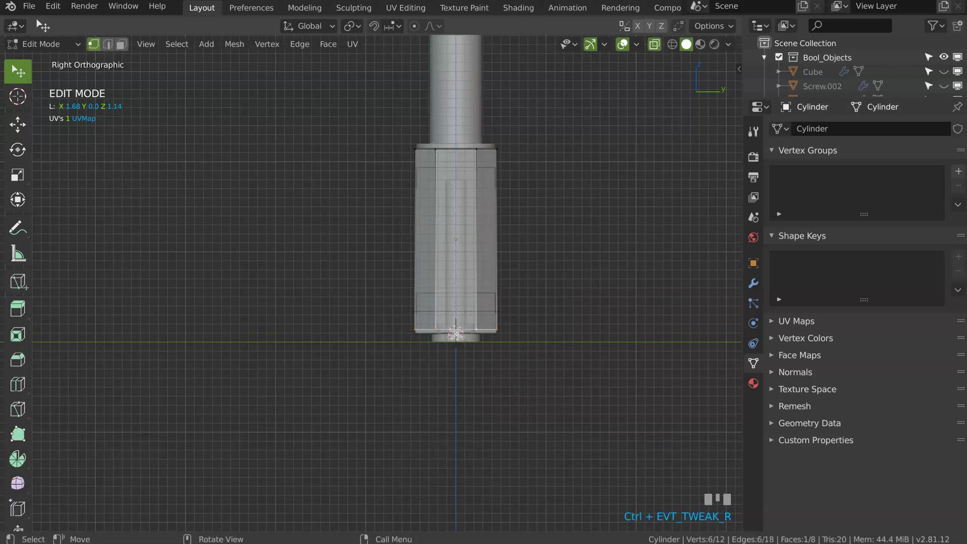
pyautogui.press('g')
pyautogui.press('z')
pyautogui.click(460, 330)
pyautogui.press('Tab')
# Turn off X-ray and delete the hexagonal cylinder
pyautogui.moveTo(404, 263); pyautogui.dragTo(493, 292, button='middle')
pyautogui.moveTo(506, 254)
pyautogui.keyDown('shift'); pyautogui.mouseDown(button='middle')
pyautogui.moveTo(501, 308)
pyautogui.moveTo(469, 306)
pyautogui.moveTo(446, 282)
pyautogui.mouseUp(button='middle'); pyautogui.keyUp('shift')
pyautogui.hotkey('alt', 'z')
pyautogui.press('Delete')
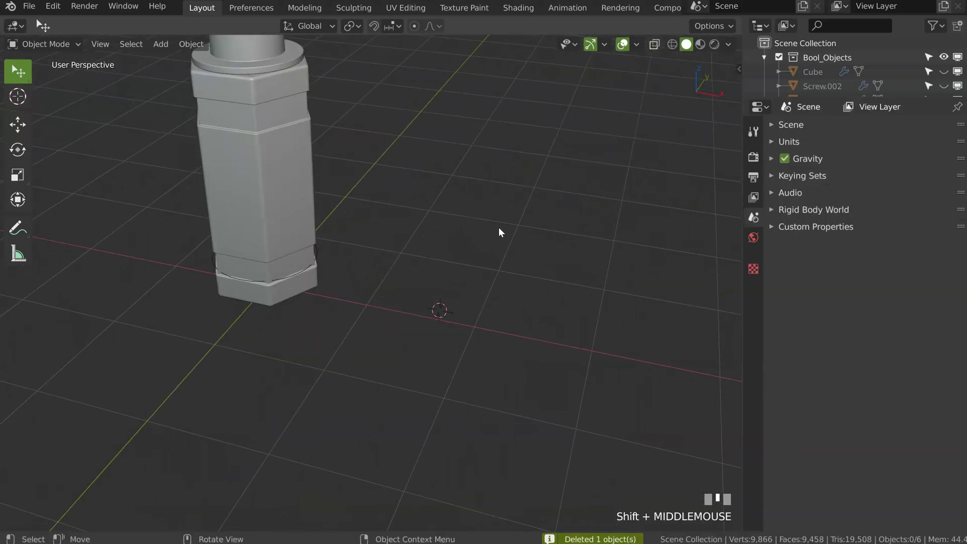
# Add a single-vertex object at the 3D cursor and extrude the vertex about 0.445 along Y
pyautogui.press('KP_3')
pyautogui.keyDown('ctrl'); pyautogui.moveTo(498, 232); pyautogui.dragTo(444, 255, button='middle'); pyautogui.keyUp('ctrl')
pyautogui.hotkey('shift', 'q')
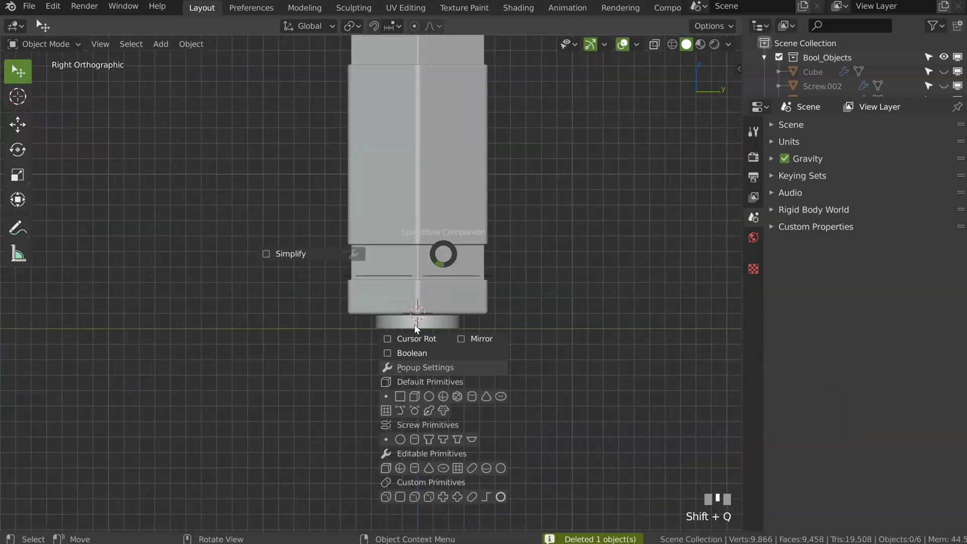
pyautogui.click(387, 394)
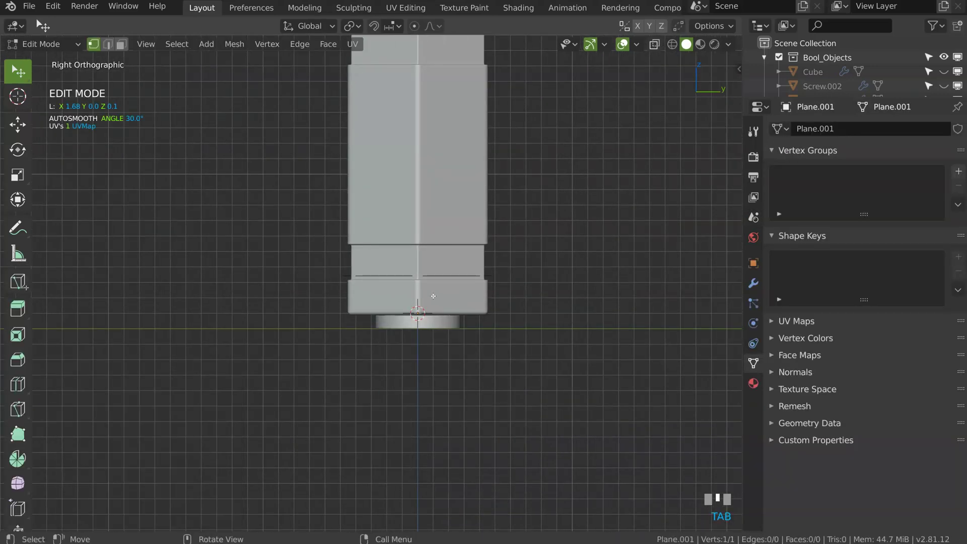
pyautogui.press('e')
pyautogui.click(499, 316)
pyautogui.moveTo(499, 316); pyautogui.dragTo(491, 323, button='middle')
pyautogui.keyDown('shift'); pyautogui.moveTo(491, 324); pyautogui.dragTo(487, 330, button='middle'); pyautogui.keyUp('shift')
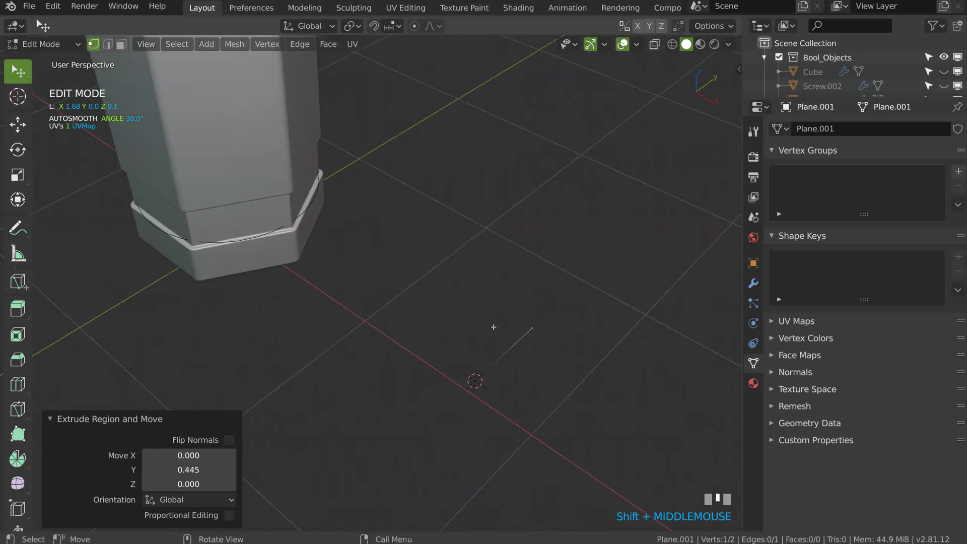
# Add a Screw modifier around Z with 6 steps to turn the extruded edge into a hexagon
pyautogui.press('space')
pyautogui.click(408, 373)
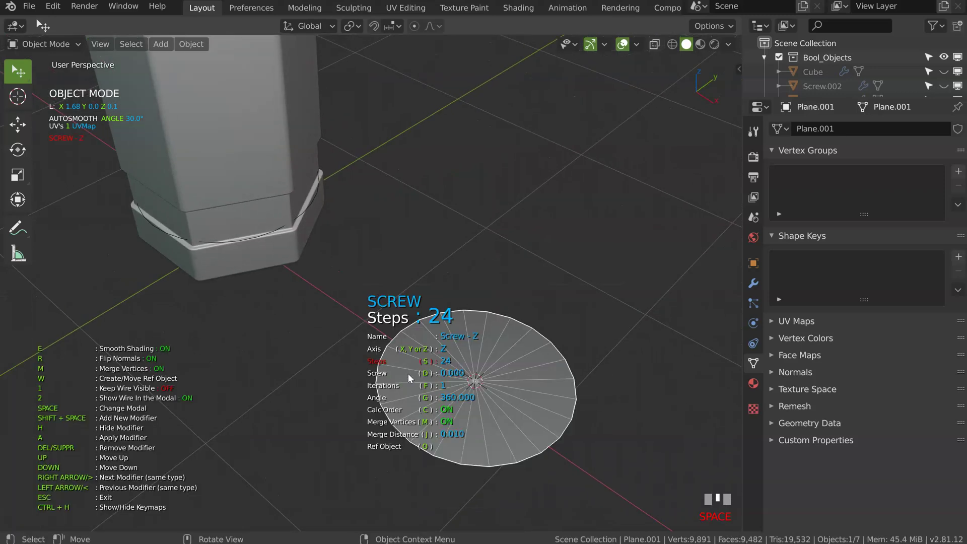
pyautogui.write('6')
pyautogui.press('Return')
pyautogui.moveTo(461, 290); pyautogui.dragTo(437, 287, button='middle')
# Add a Solidify modifier to the hexagon with a thickness of about 2.054 and an offset of about -0.999
pyautogui.press('KP_3')
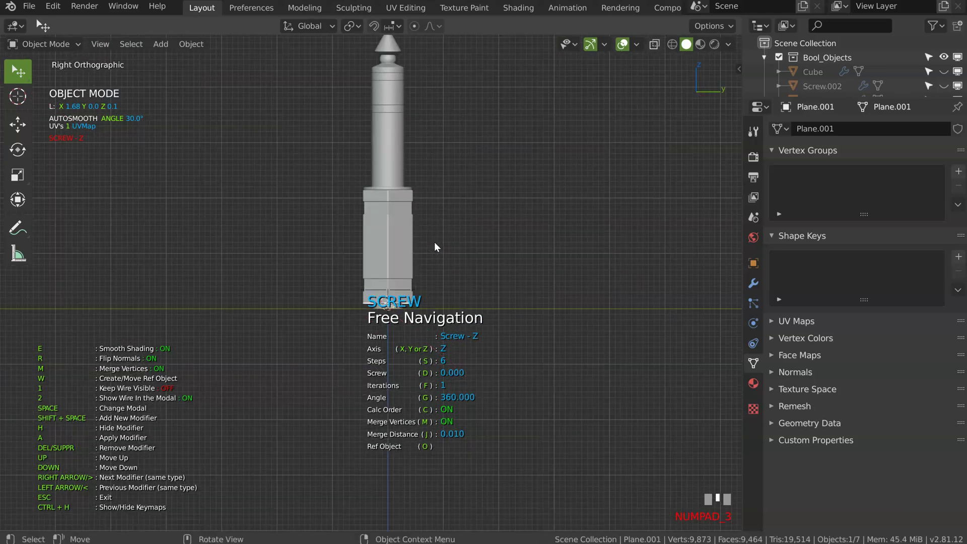
pyautogui.hotkey('shift', 'space')
pyautogui.click(356, 237)
pyautogui.press('d')
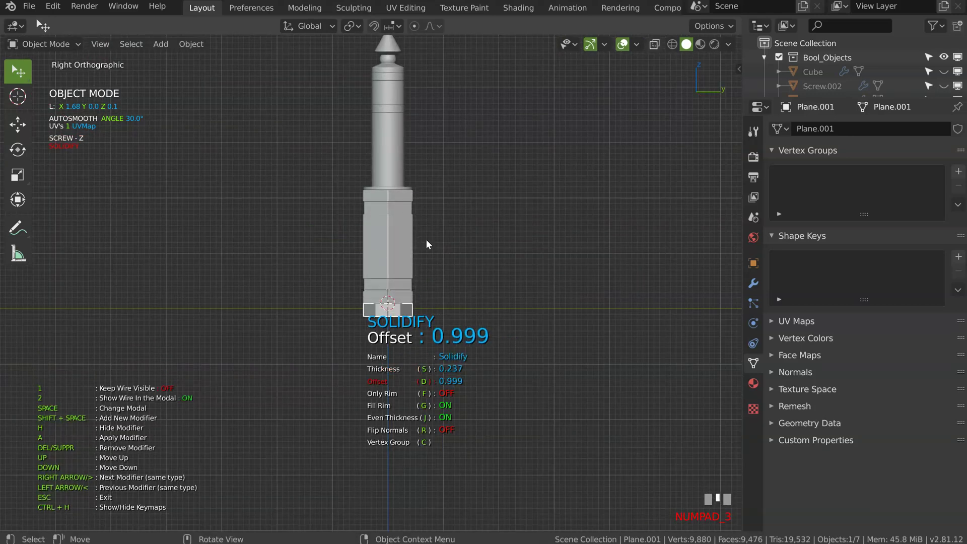
pyautogui.press('s')
pyautogui.click(449, 280)
pyautogui.moveTo(449, 280); pyautogui.dragTo(384, 197, button='middle')
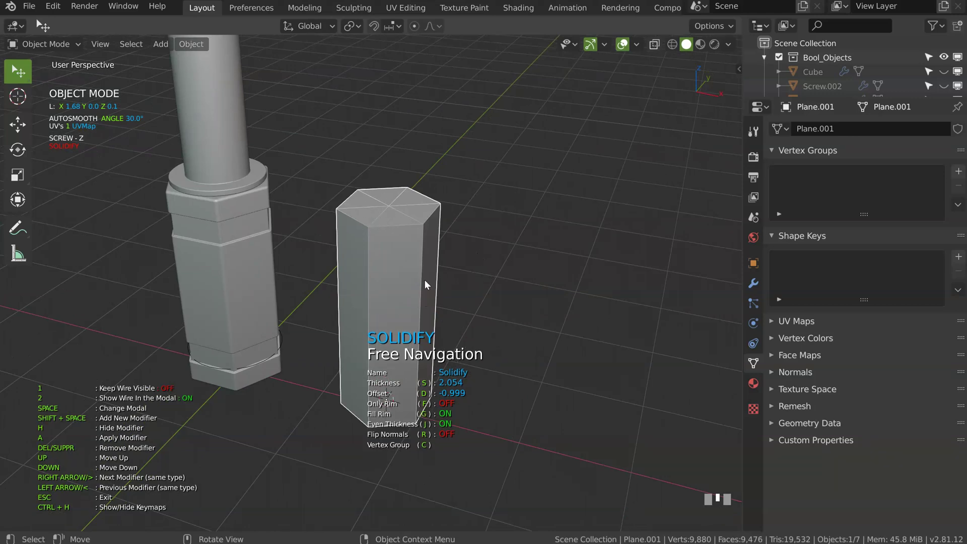
pyautogui.press('space')
pyautogui.press('Escape')
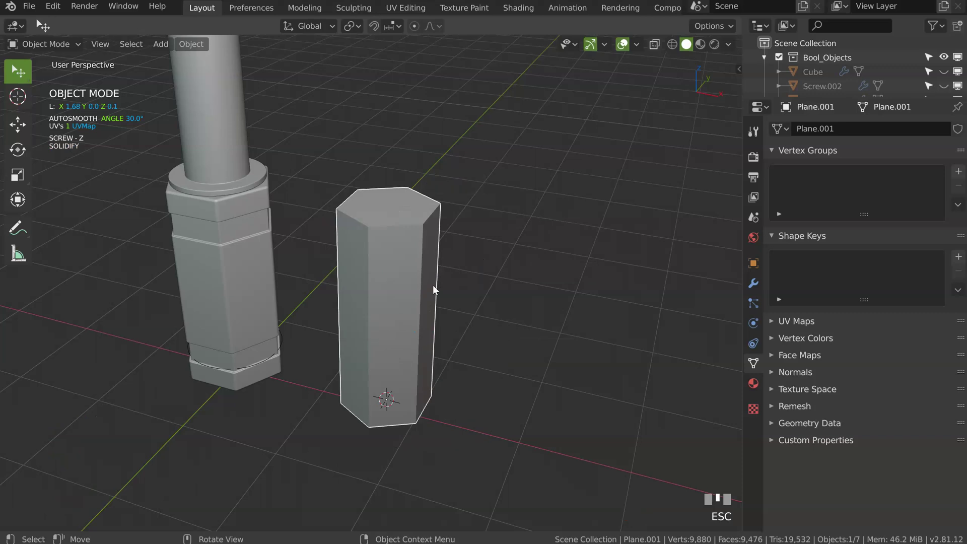
# Apply the Screw and Solidify modifiers to the hexagonal prism and check its mesh in Edit Mode
pyautogui.press('space')
pyautogui.click(471, 437)
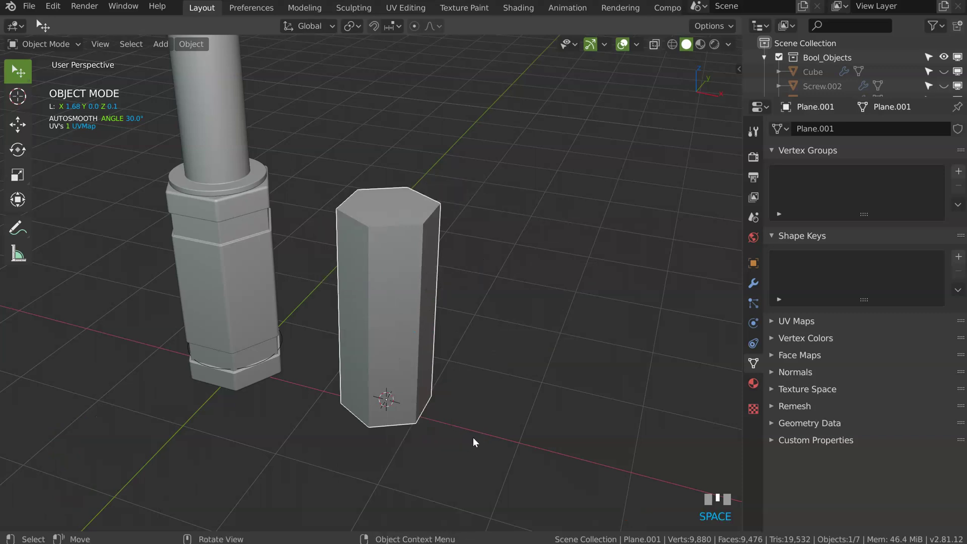
pyautogui.keyDown('shift'); pyautogui.moveTo(398, 285); pyautogui.dragTo(410, 283, button='middle'); pyautogui.keyUp('shift')
pyautogui.press('Tab')
pyautogui.press('Tab')
pyautogui.moveTo(423, 325); pyautogui.dragTo(478, 229, button='middle')
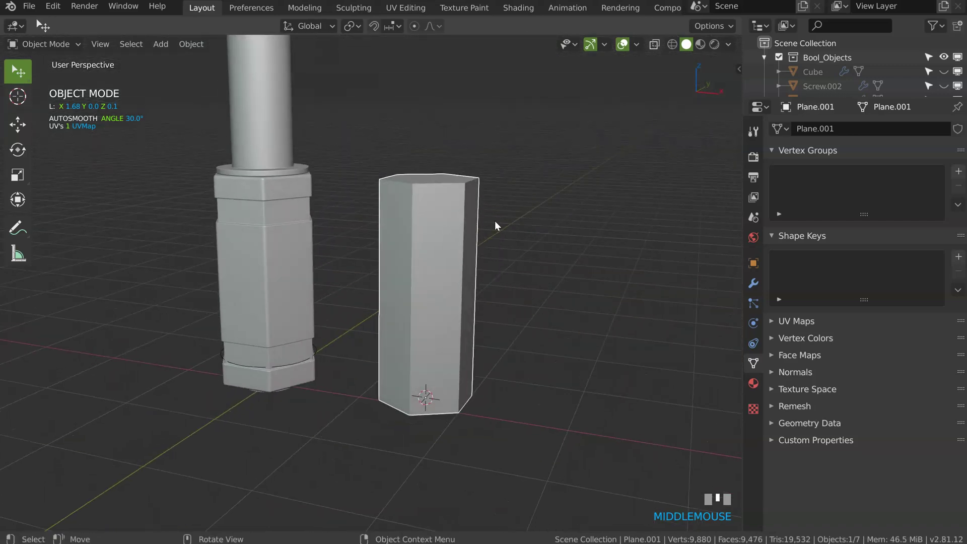
# Hide the Empty reference image from the viewport
pyautogui.press('KP_1')
pyautogui.moveTo(897, 91); pyautogui.dragTo(898, 27, button='middle')
pyautogui.click(943, 46)
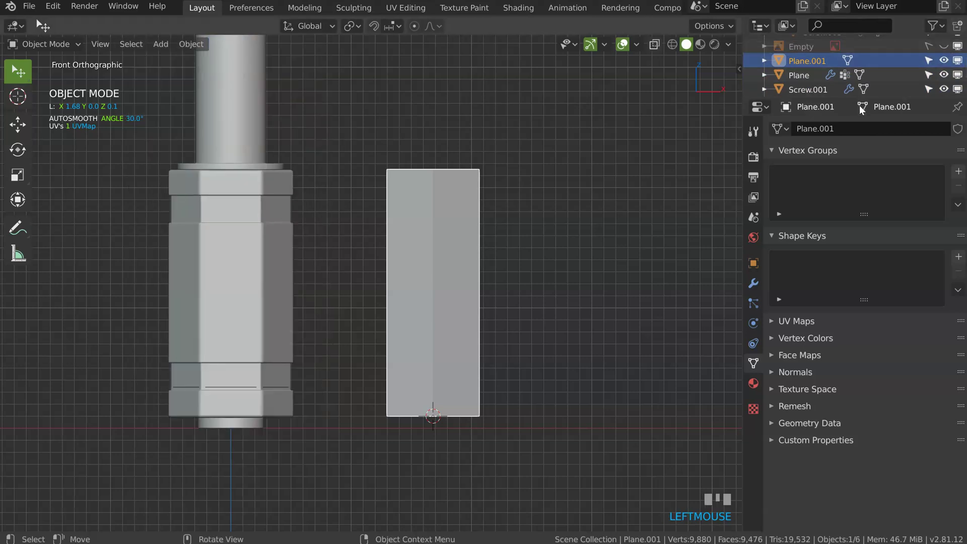
pyautogui.keyDown('shift'); pyautogui.moveTo(406, 248); pyautogui.dragTo(453, 253, button='middle'); pyautogui.keyUp('shift')
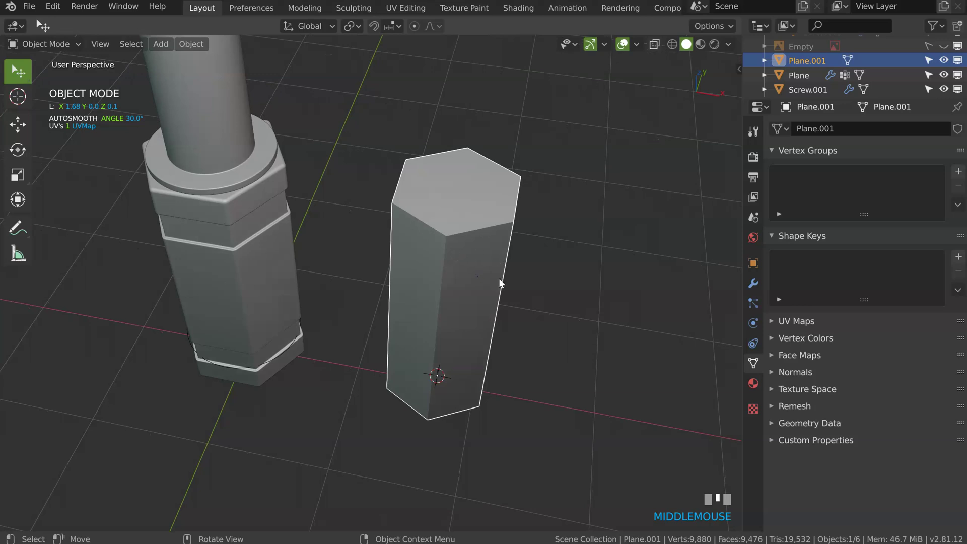
# Rotate the whole mesh of the hexagonal prism 90° around the global Z axis
pyautogui.press('Tab')
pyautogui.hotkey('alt', 'a')
pyautogui.press('a')
pyautogui.press('r')
pyautogui.press('z')
pyautogui.press('9')
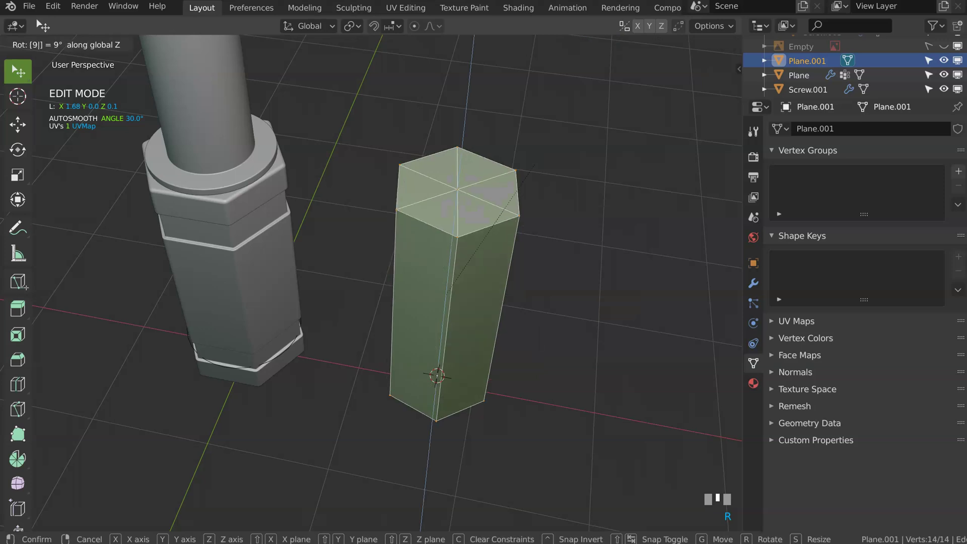
pyautogui.press('0')
pyautogui.press('KP_Enter')
pyautogui.press('2')
pyautogui.press('Tab')
pyautogui.moveTo(391, 210); pyautogui.dragTo(432, 265, button='middle')
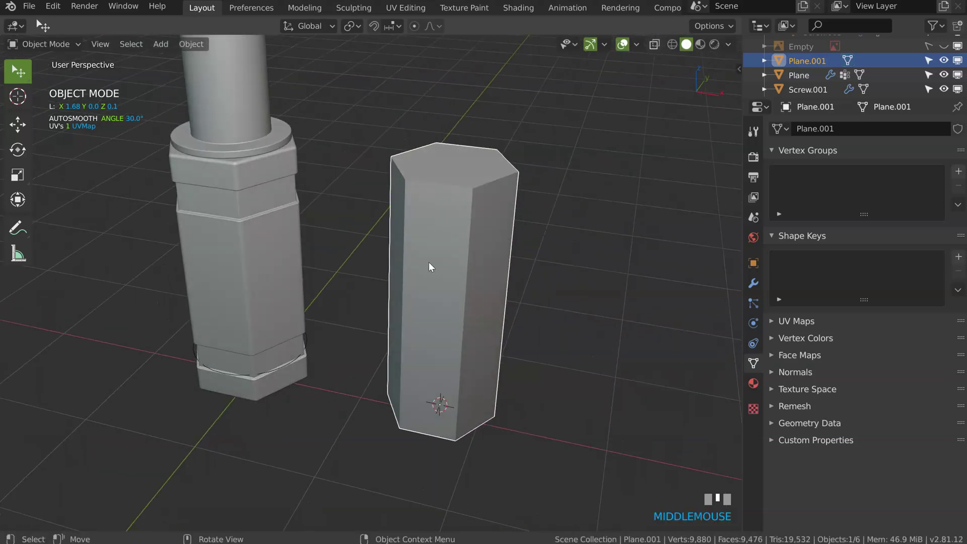
# Scale the prism's mesh by about 1.166 in X and Y only to match the reference body's width
pyautogui.press('Tab')
pyautogui.press('KP_3')
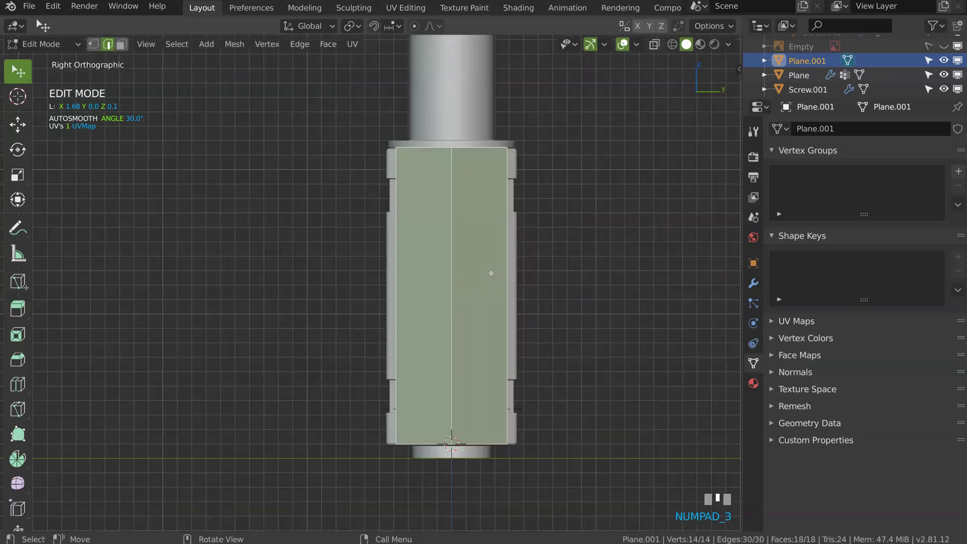
pyautogui.press('s')
pyautogui.hotkey('shift', 'z')
pyautogui.click(561, 283)
pyautogui.moveTo(515, 271); pyautogui.dragTo(483, 257, button='middle')
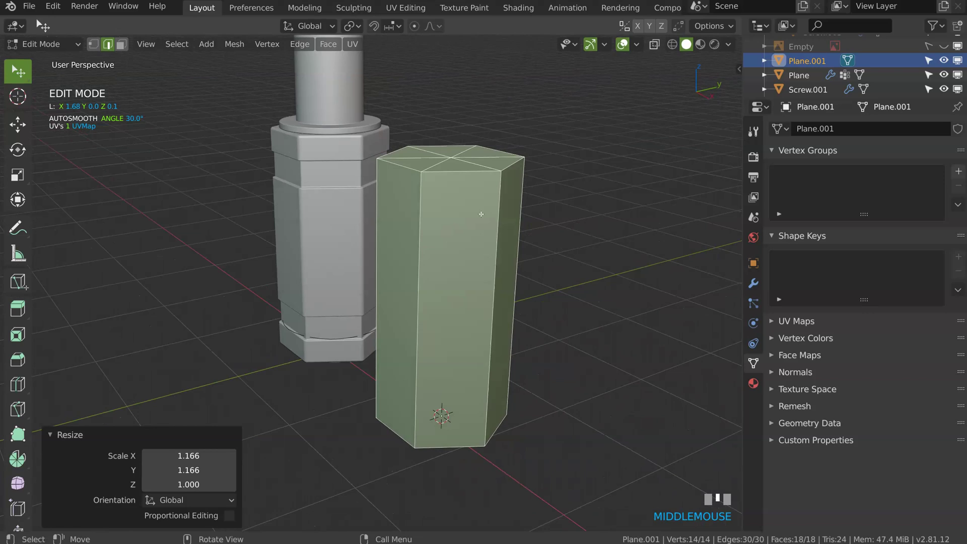
# Add two horizontal loop cuts near the prism's upper end, slid by factors of about -0.781 and -0.751 to match the reference groove edges
pyautogui.press('KP_3')
pyautogui.hotkey('alt', 'z')
pyautogui.hotkey('ctrl', 'r')
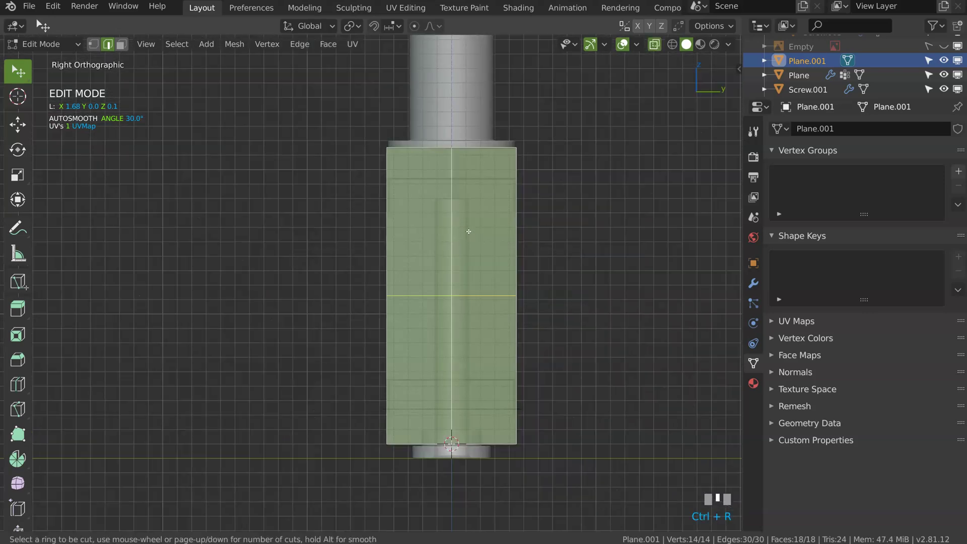
pyautogui.click(469, 229)
pyautogui.click(484, 122)
pyautogui.hotkey('ctrl', 'r')
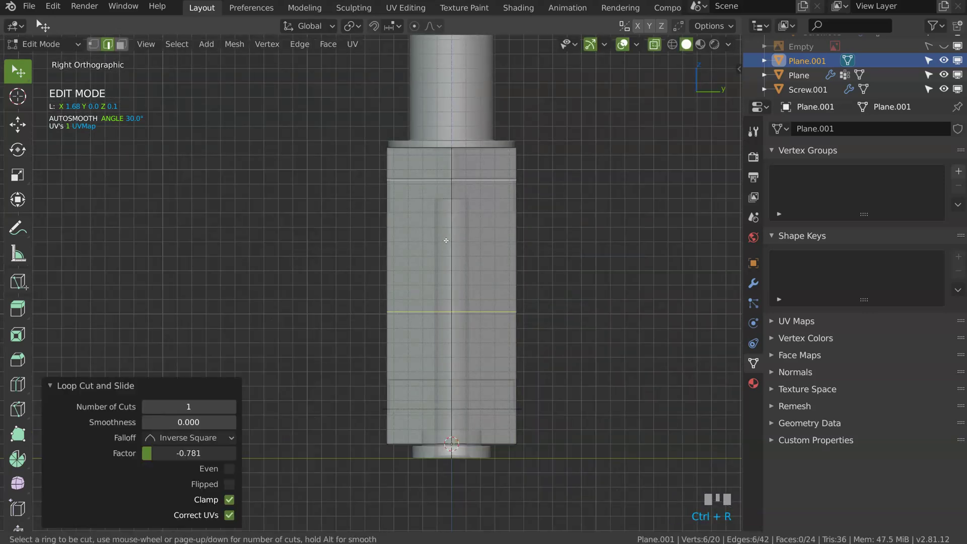
pyautogui.click(461, 252)
pyautogui.click(460, 143)
# Add two horizontal loop cuts near the prism's lower end, slid by factors of about 0.439 and -0.082 to match the reference groove edges
pyautogui.hotkey('ctrl', 'r')
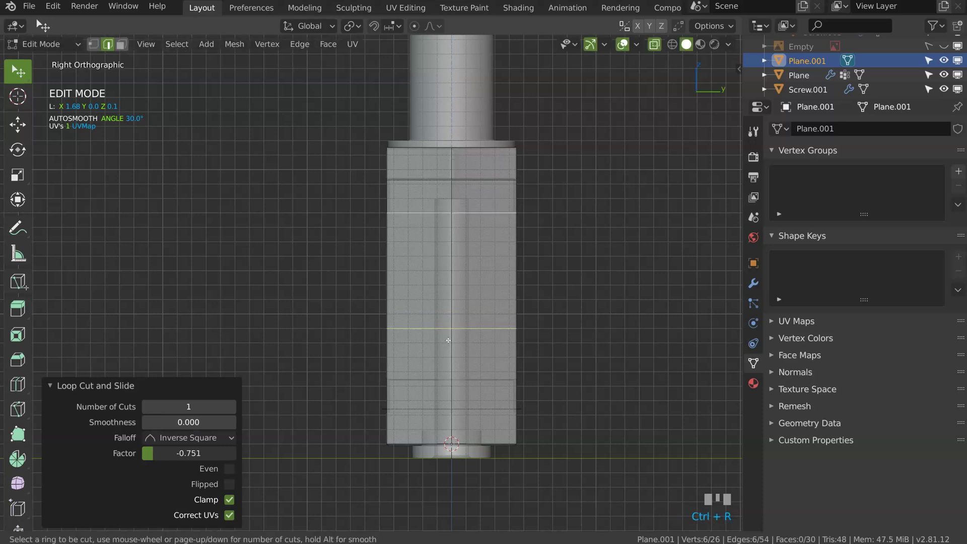
pyautogui.click(470, 281)
pyautogui.click(438, 391)
pyautogui.hotkey('ctrl', 'r')
pyautogui.click(454, 408)
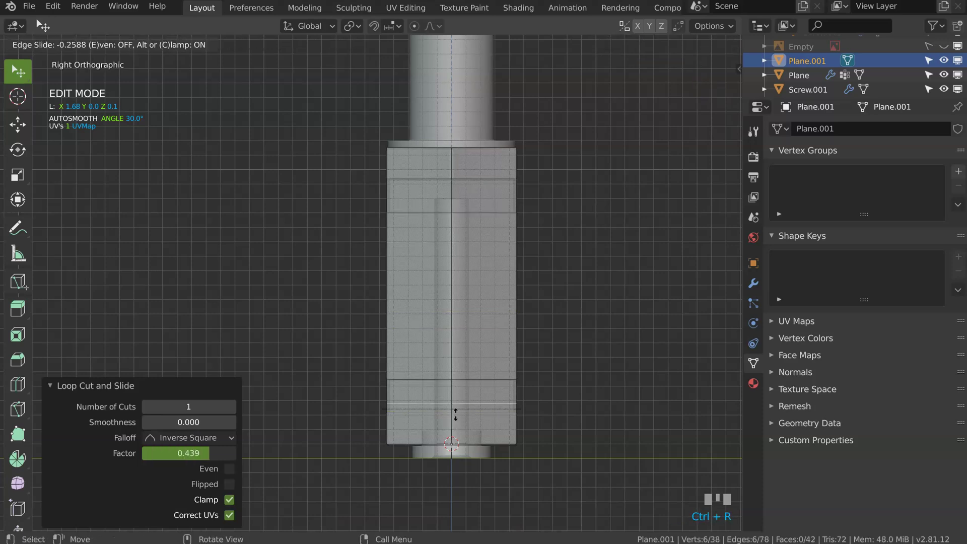
pyautogui.click(454, 419)
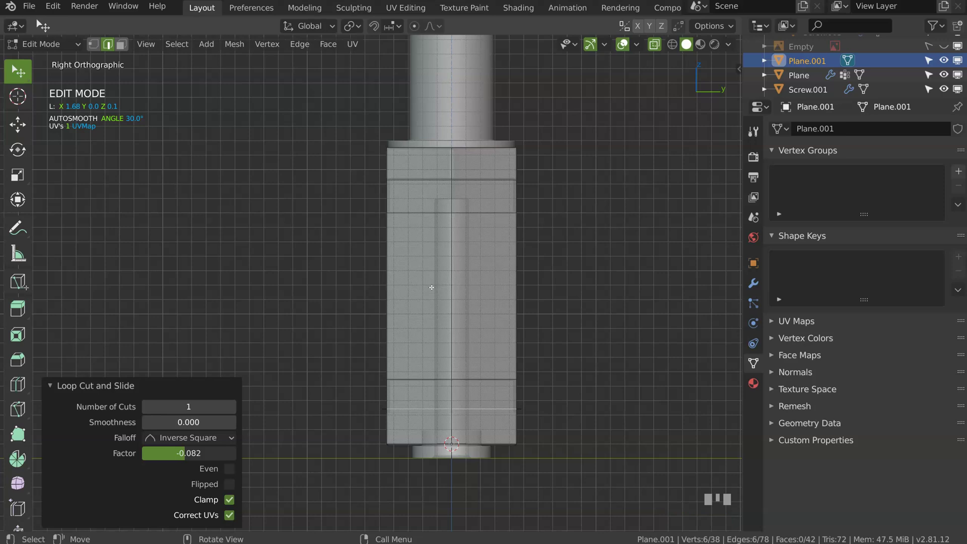
# Recess the upper and lower narrow face bands with an Inset of zero thickness and about -0.0264 depth
pyautogui.moveTo(383, 179); pyautogui.dragTo(439, 227, button='middle')
pyautogui.press('Tab')
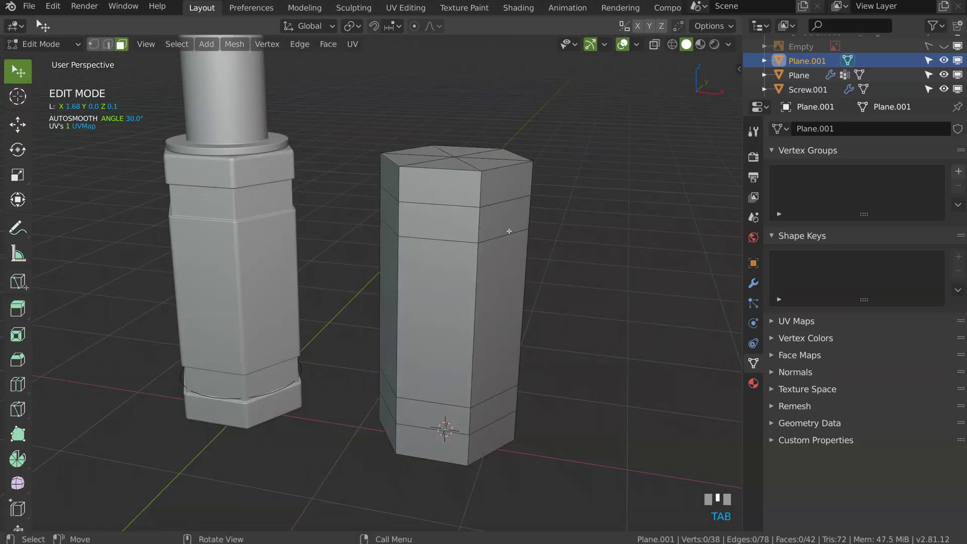
pyautogui.keyDown('alt'); pyautogui.click(481, 226); pyautogui.keyUp('alt')
pyautogui.keyDown('alt'); pyautogui.keyDown('shift'); pyautogui.click(464, 430); pyautogui.keyUp('shift'); pyautogui.keyUp('alt')
pyautogui.moveTo(463, 430); pyautogui.dragTo(401, 165, button='middle')
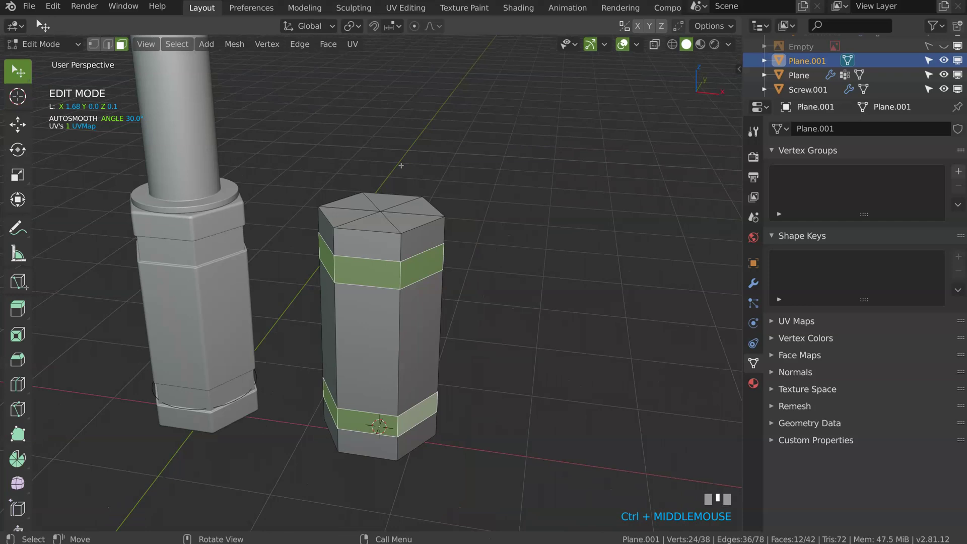
pyautogui.keyDown('shift'); pyautogui.moveTo(387, 270); pyautogui.dragTo(511, 188, button='middle'); pyautogui.keyUp('shift')
pyautogui.moveTo(512, 188)
pyautogui.keyDown('shift'); pyautogui.mouseDown(button='middle')
pyautogui.moveTo(478, 198)
pyautogui.moveTo(509, 181)
pyautogui.moveTo(499, 187)
pyautogui.mouseUp(button='middle'); pyautogui.keyUp('shift')
pyautogui.press('i')
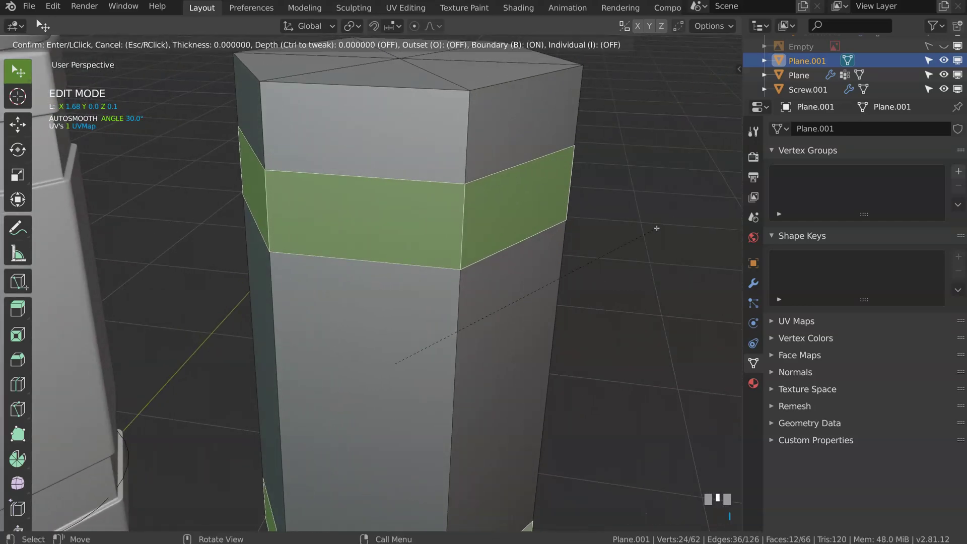
pyautogui.press('ctrl')
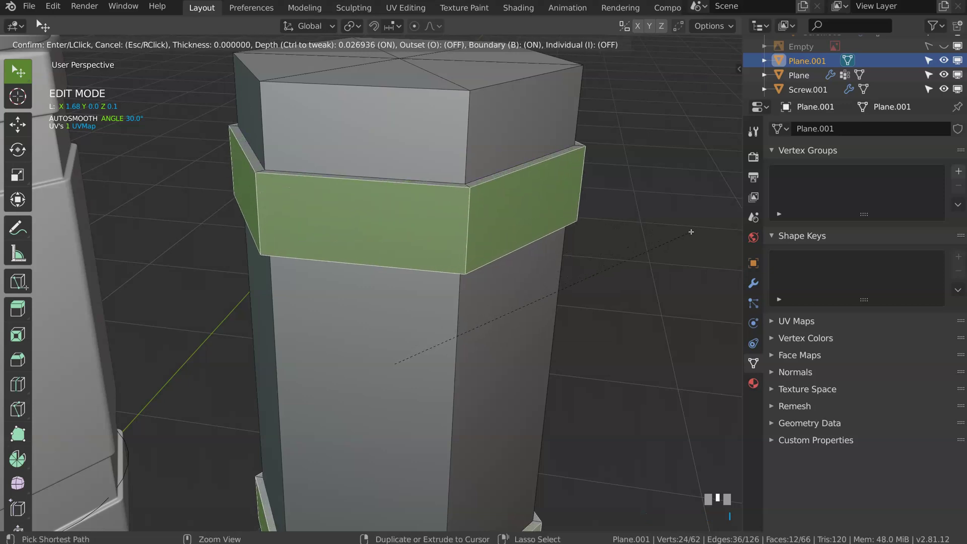
pyautogui.keyDown('ctrl'); pyautogui.click(671, 231); pyautogui.keyUp('ctrl')
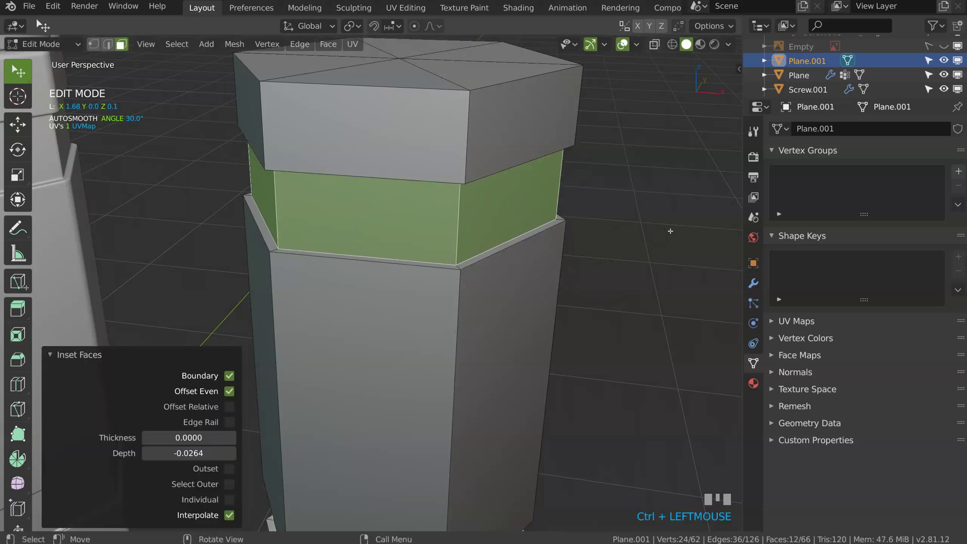
# Inset all triangular cap faces at the body's top and bottom by a thickness of about 0.2259
pyautogui.keyDown('ctrl'); pyautogui.moveTo(669, 231); pyautogui.dragTo(512, 258, button='middle'); pyautogui.keyUp('ctrl')
pyautogui.keyDown('shift'); pyautogui.moveTo(437, 239); pyautogui.dragTo(472, 201, button='middle'); pyautogui.keyUp('shift')
pyautogui.press('Tab')
pyautogui.click(458, 223)
pyautogui.click(417, 185)
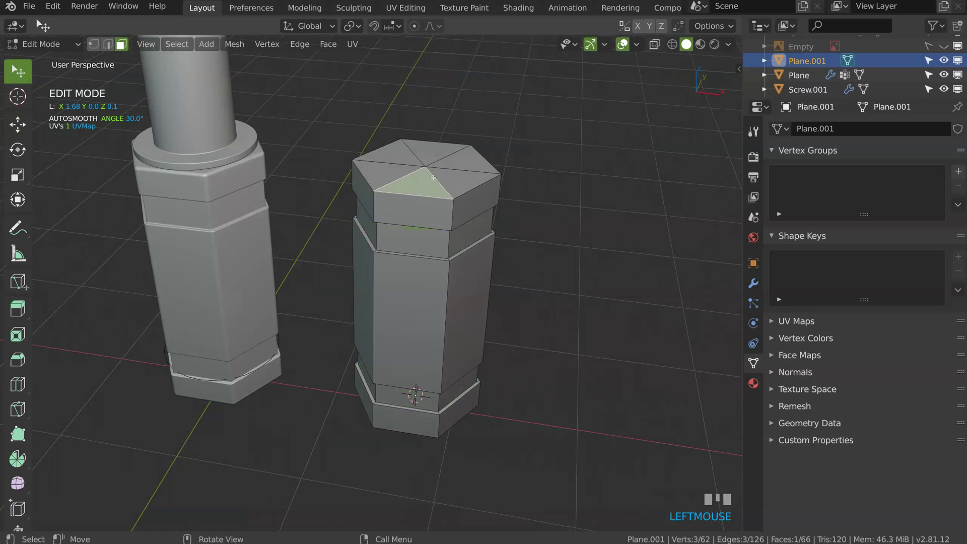
pyautogui.keyDown('shift'); pyautogui.click(458, 180); pyautogui.keyUp('shift')
pyautogui.keyDown('shift'); pyautogui.click(458, 160); pyautogui.keyUp('shift')
pyautogui.keyDown('shift'); pyautogui.click(432, 152); pyautogui.keyUp('shift')
pyautogui.keyDown('shift'); pyautogui.click(399, 155); pyautogui.keyUp('shift')
pyautogui.keyDown('shift'); pyautogui.click(385, 172); pyautogui.keyUp('shift')
pyautogui.moveTo(428, 280); pyautogui.dragTo(429, 197, button='middle')
pyautogui.keyDown('shift'); pyautogui.click(437, 401); pyautogui.keyUp('shift')
pyautogui.keyDown('shift'); pyautogui.click(405, 429); pyautogui.keyUp('shift')
pyautogui.keyDown('shift'); pyautogui.click(397, 451); pyautogui.keyUp('shift')
pyautogui.keyDown('shift'); pyautogui.click(448, 461); pyautogui.keyUp('shift')
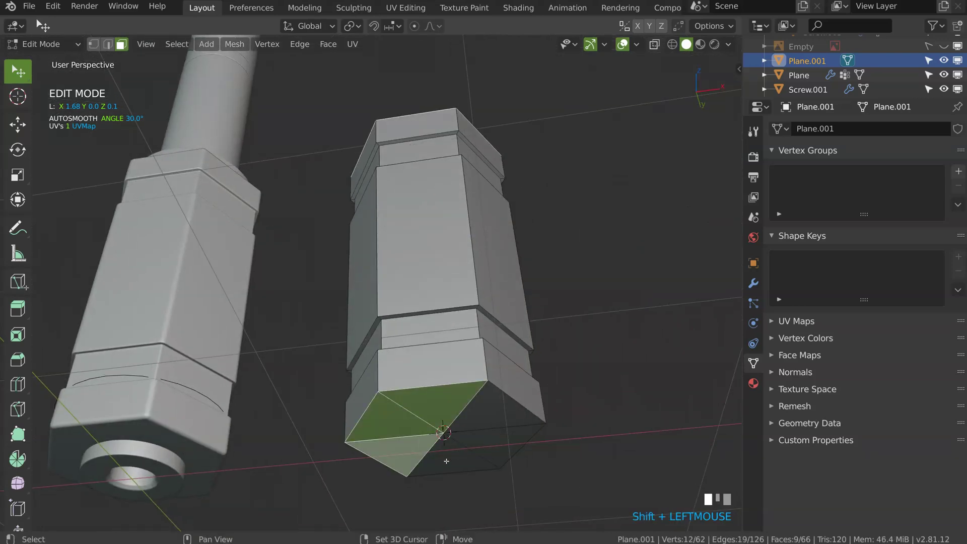
pyautogui.keyDown('shift'); pyautogui.click(497, 442); pyautogui.keyUp('shift')
pyautogui.keyDown('shift'); pyautogui.click(481, 425); pyautogui.keyUp('shift')
pyautogui.press('i')
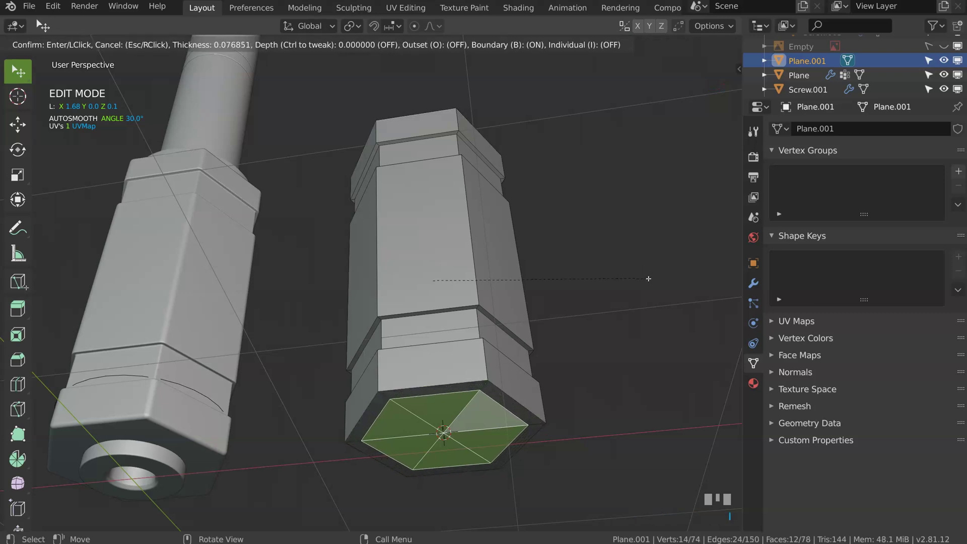
pyautogui.click(623, 283)
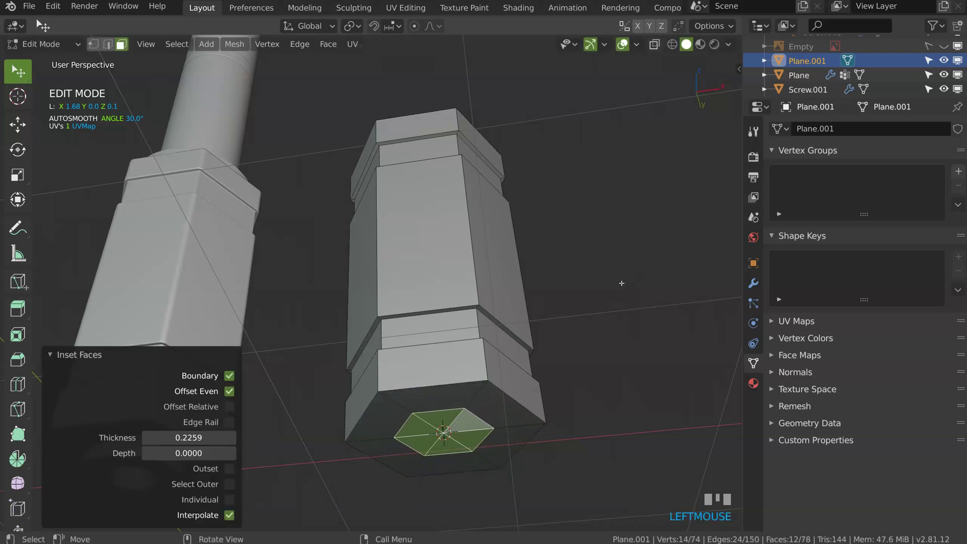
# Delete the inset faces at both ends of the body and return to Object Mode
pyautogui.press('x')
pyautogui.click(634, 331)
pyautogui.moveTo(526, 290); pyautogui.dragTo(170, 235, button='middle')
pyautogui.press('Tab')
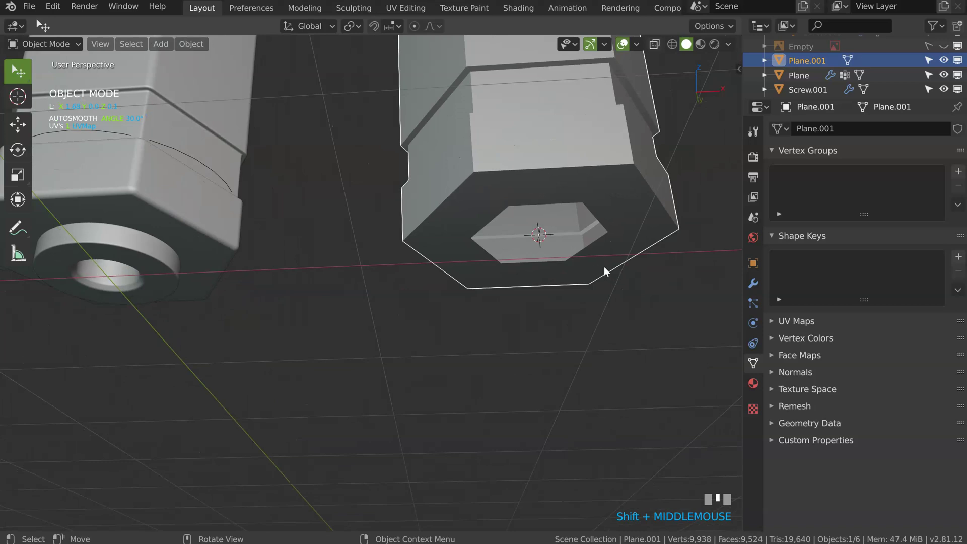
# Add a single-vertex object at the 3D cursor and move its vertex about 0.283 along X
pyautogui.keyDown('shift'); pyautogui.moveTo(604, 268); pyautogui.dragTo(572, 261, button='middle'); pyautogui.keyUp('shift')
pyautogui.hotkey('shift', 'q')
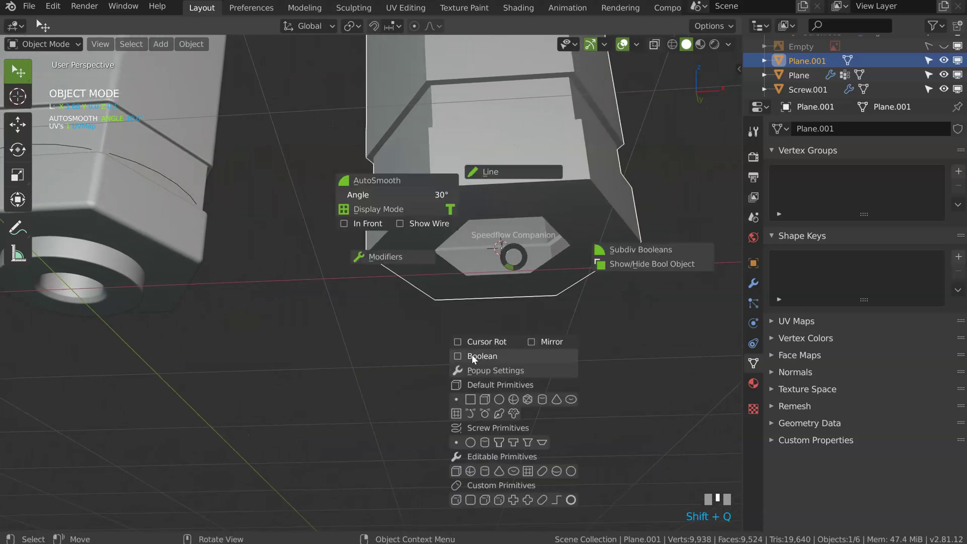
pyautogui.click(458, 398)
pyautogui.press('Tab')
pyautogui.click(370, 332)
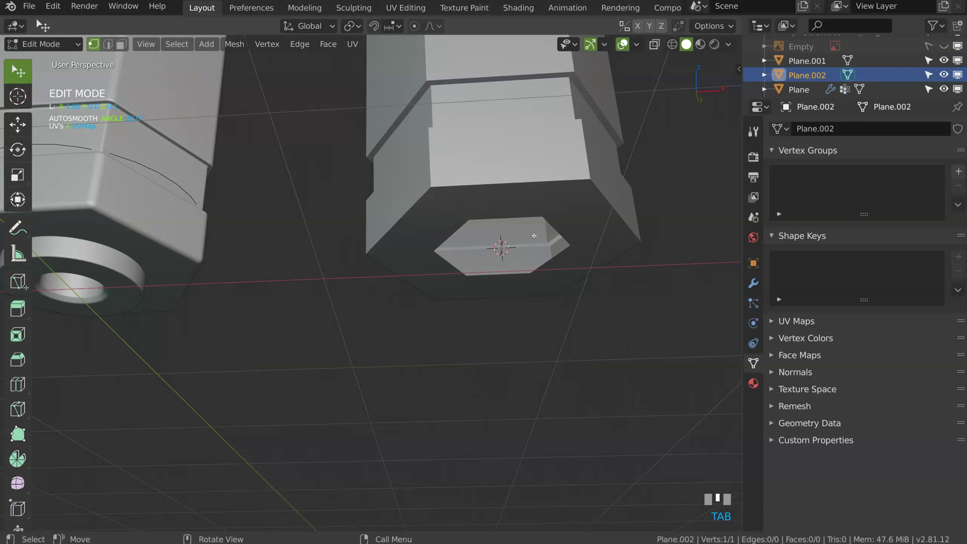
pyautogui.press('g')
pyautogui.moveTo(528, 245); pyautogui.dragTo(575, 252, button='middle')
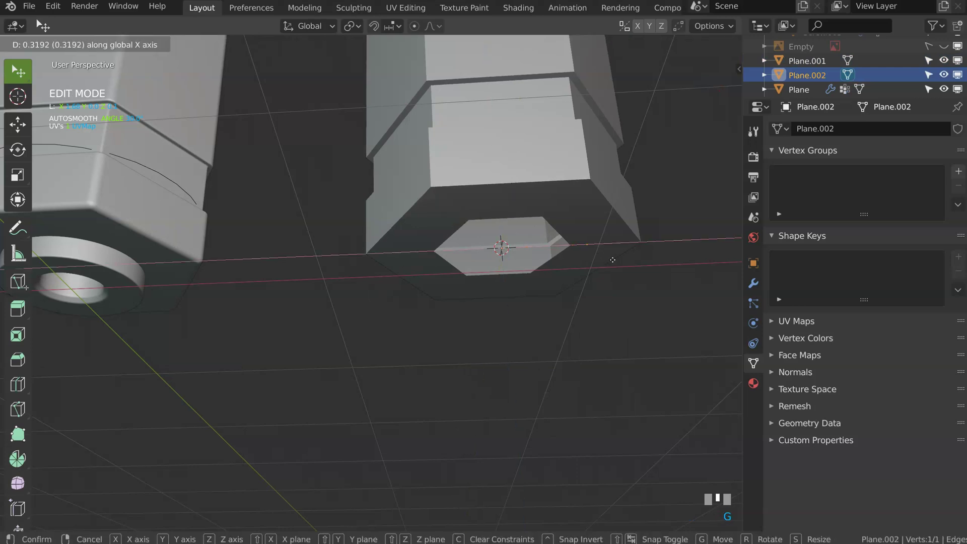
pyautogui.click(602, 260)
# Extrude the vertex along X and Z into the cross-section profile of a ring at the body's bottom opening, with a long inner wall
pyautogui.press('e')
pyautogui.press('x')
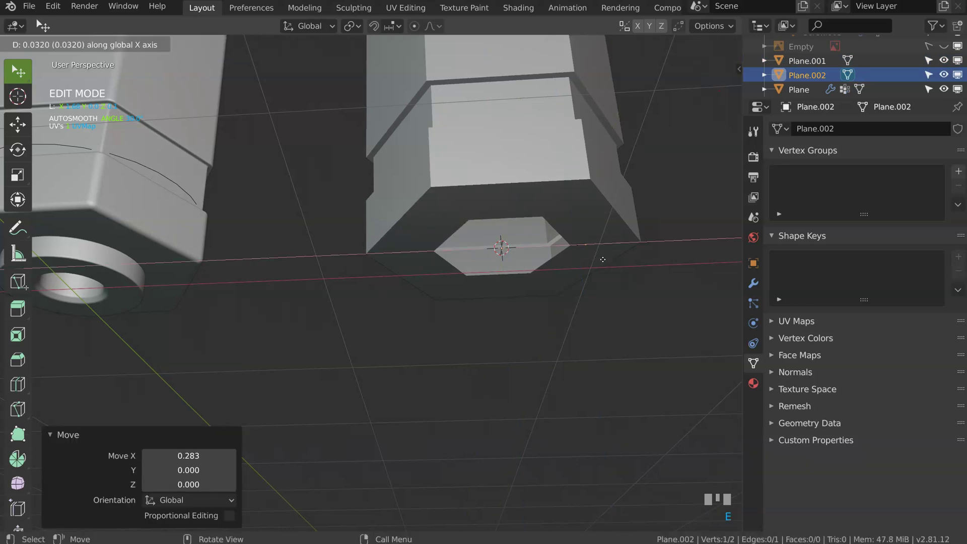
pyautogui.click(603, 260)
pyautogui.moveTo(603, 260); pyautogui.dragTo(596, 258, button='middle')
pyautogui.press('e')
pyautogui.press('z')
pyautogui.click(594, 284)
pyautogui.press('e')
pyautogui.press('x')
pyautogui.click(551, 289)
pyautogui.press('g')
pyautogui.moveTo(548, 290); pyautogui.dragTo(532, 301, button='middle')
pyautogui.click(540, 289)
pyautogui.press('e')
pyautogui.moveTo(532, 301); pyautogui.dragTo(540, 284, button='middle')
pyautogui.click(573, 72)
pyautogui.moveTo(572, 72); pyautogui.dragTo(563, 177, button='middle')
# Revolve the profile with a Screw modifier around Z using 33 steps, and apply the modifier
pyautogui.press('Tab')
pyautogui.press('space')
pyautogui.click(497, 250)
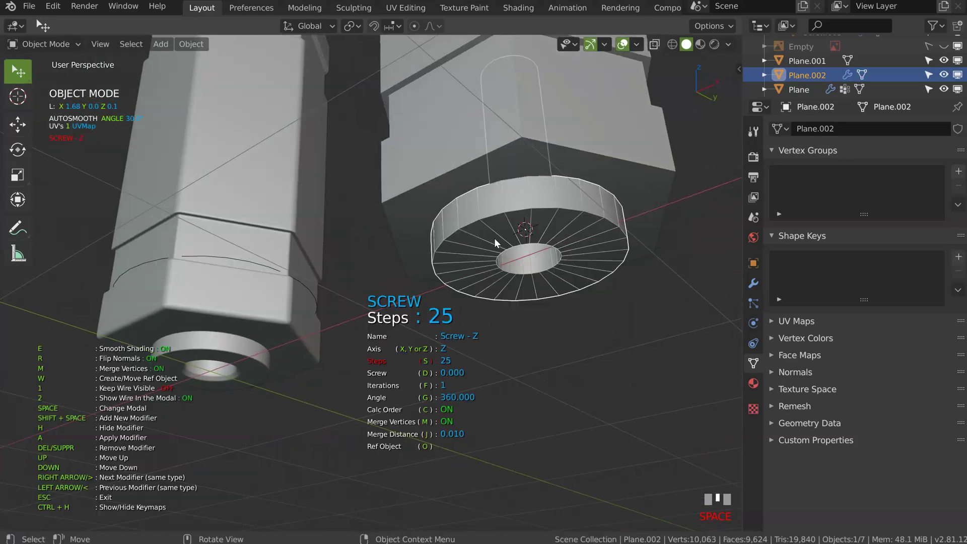
pyautogui.moveTo(614, 241); pyautogui.dragTo(586, 231, button='middle')
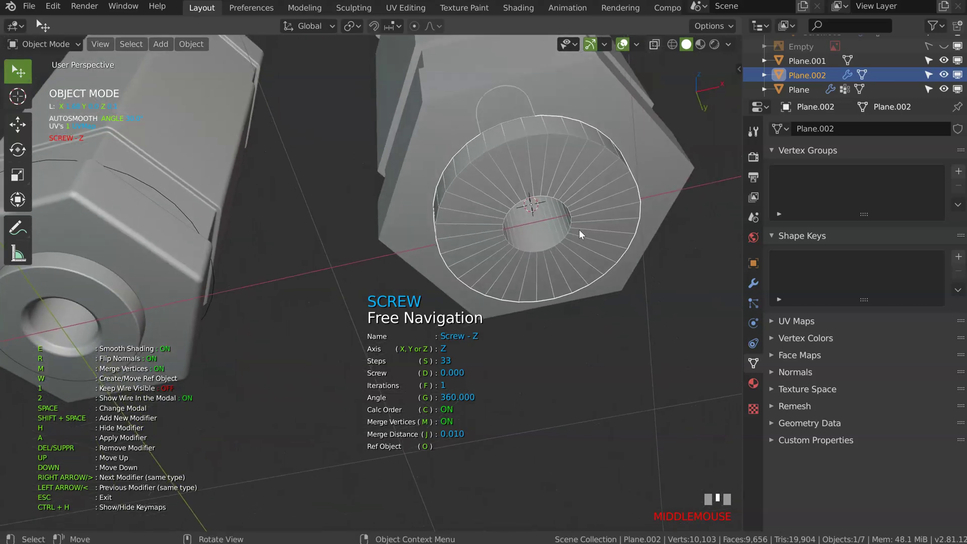
pyautogui.moveTo(553, 214)
pyautogui.mouseDown(button='middle')
pyautogui.moveTo(565, 207)
pyautogui.moveTo(557, 211)
pyautogui.mouseUp(button='middle')
pyautogui.press('a')
# Scale the face loop of the ring's inner hole by about 1.675 in X and Y only
pyautogui.press('Tab')
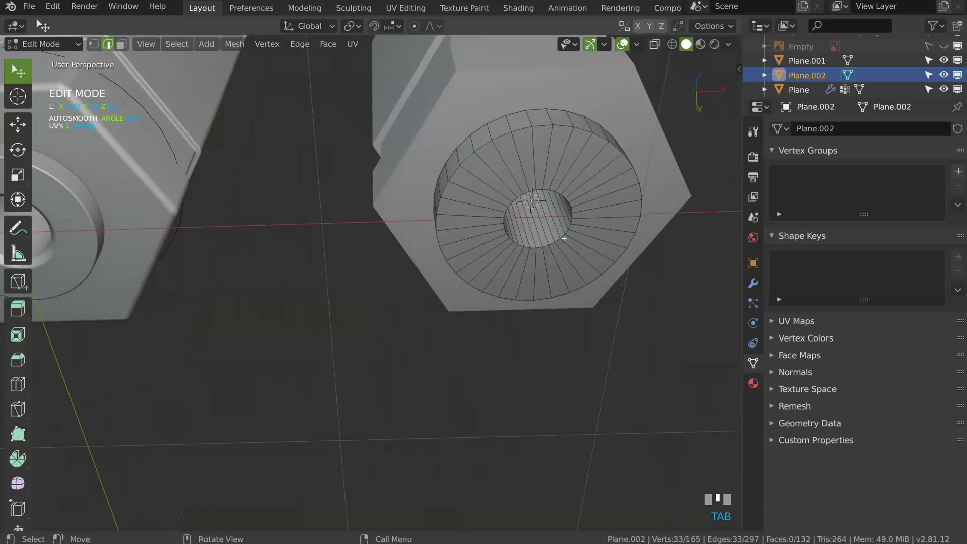
pyautogui.keyDown('alt'); pyautogui.moveTo(563, 238); pyautogui.dragTo(553, 236); pyautogui.keyUp('alt')
pyautogui.press('3')
pyautogui.keyDown('alt'); pyautogui.click(576, 215); pyautogui.keyUp('alt')
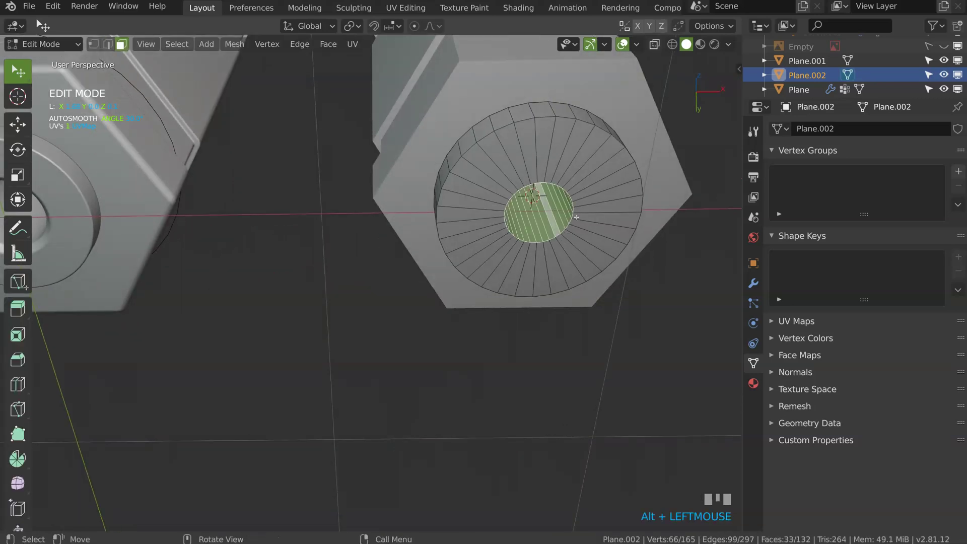
pyautogui.press('s')
pyautogui.hotkey('shift', 'z')
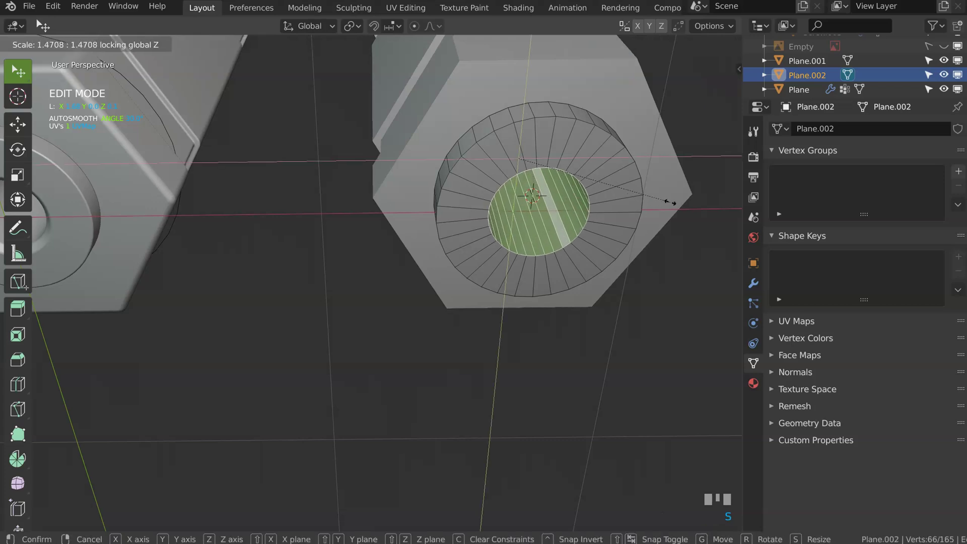
pyautogui.click(688, 202)
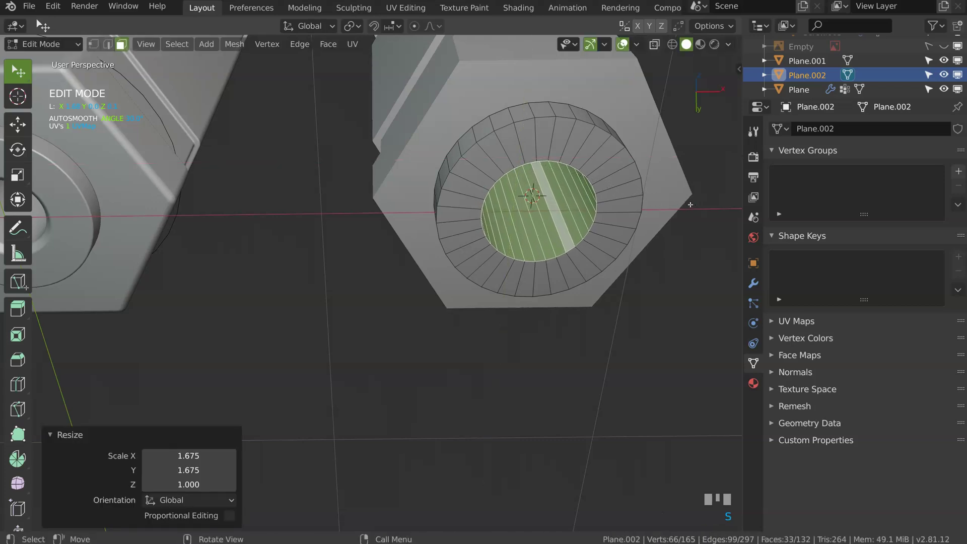
# Scale the ring's outer wall face loop to about 0.95 in X and Y only
pyautogui.moveTo(687, 201); pyautogui.dragTo(564, 127, button='middle')
pyautogui.keyDown('alt'); pyautogui.click(564, 127); pyautogui.keyUp('alt')
pyautogui.press('s')
pyautogui.hotkey('shift', 'z')
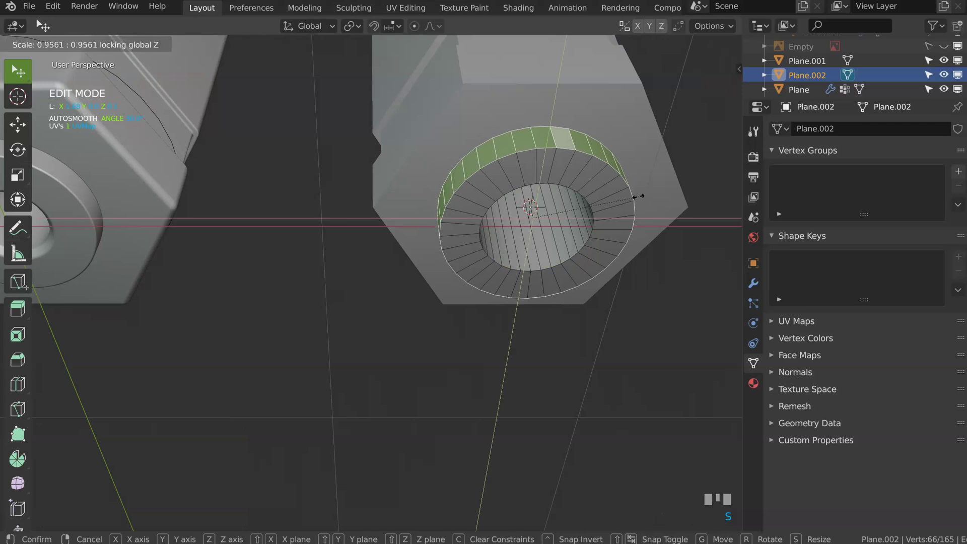
pyautogui.click(635, 196)
# Scale down the face loop of the ring's inner hole to narrow the opening
pyautogui.keyDown('alt'); pyautogui.click(607, 229); pyautogui.keyUp('alt')
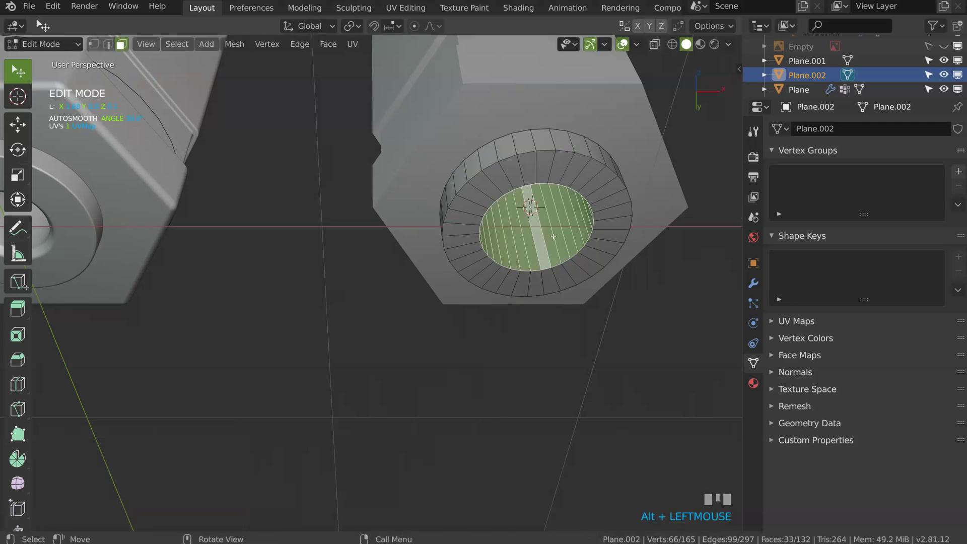
pyautogui.press('s')
pyautogui.click(557, 230)
pyautogui.press('Tab')
pyautogui.keyDown('alt'); pyautogui.click(556, 257); pyautogui.keyUp('alt')
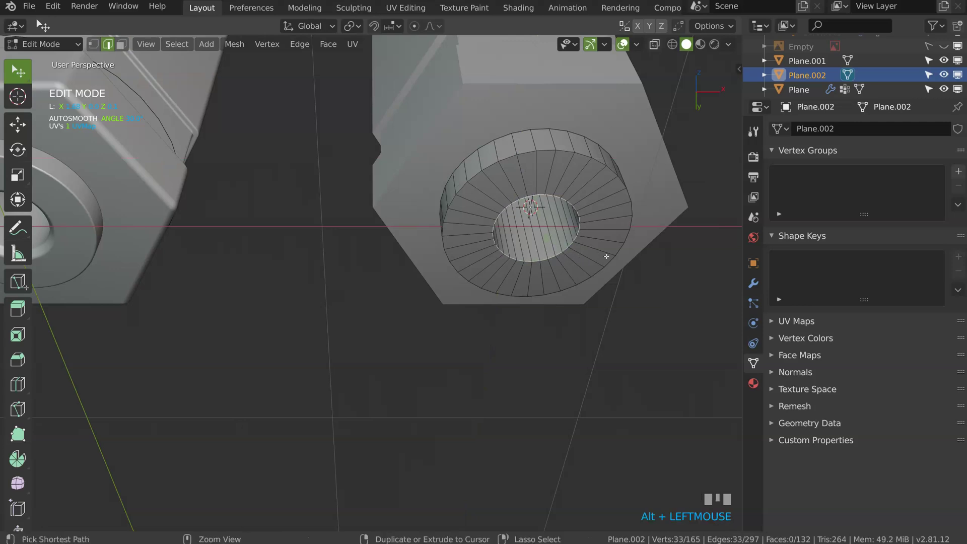
pyautogui.hotkey('ctrl', 'b')
pyautogui.press('Escape')
pyautogui.hotkey('ctrl', 'z')
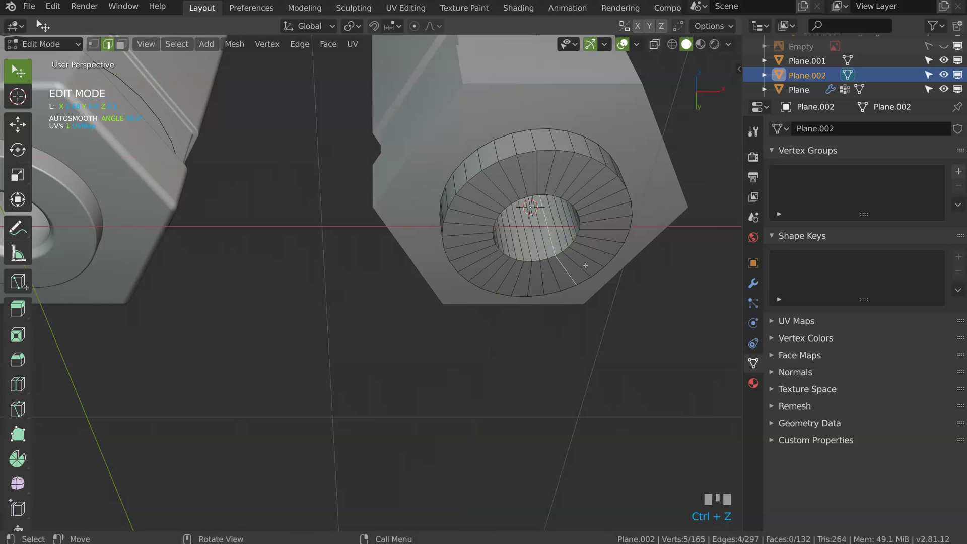
# Bevel the rim of the ring's inner hole with a weight-limited Bevel modifier, width 0.021 and 1 segment, and apply it
pyautogui.press('space')
pyautogui.click(660, 252)
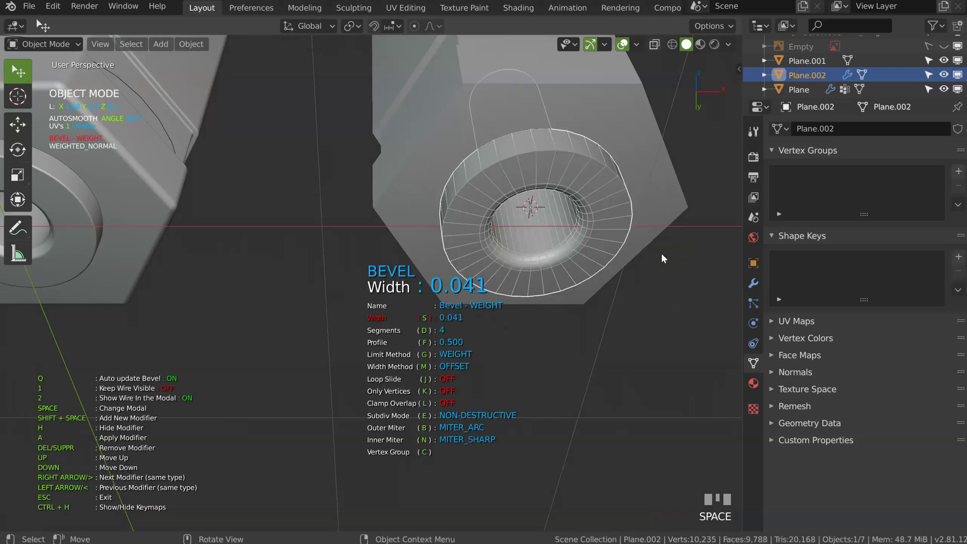
pyautogui.press('space')
pyautogui.press('space')
pyautogui.press('space')
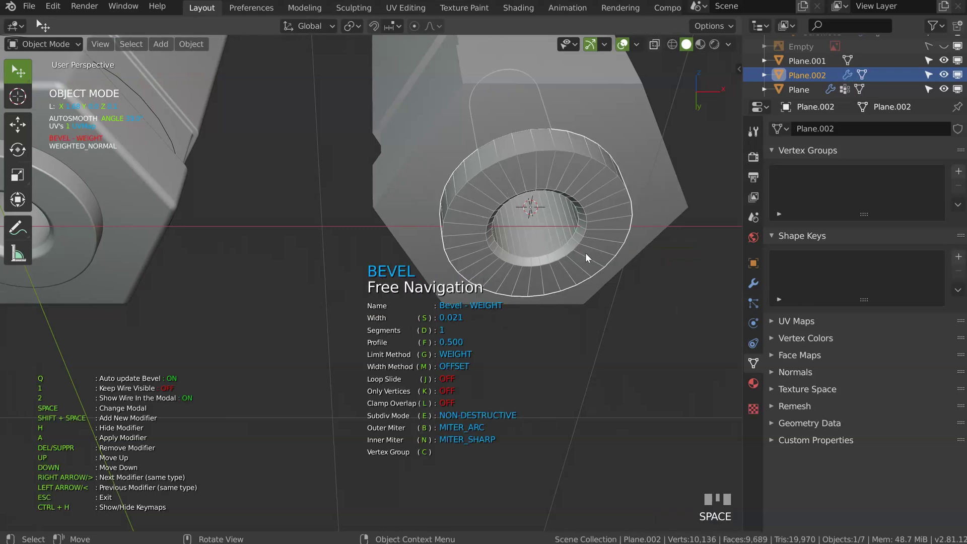
pyautogui.press('a')
pyautogui.click(592, 250)
# Select the face loops of the ring's underside and inner chamfer, turn on X-ray, and move them up slightly along Z
pyautogui.moveTo(591, 249); pyautogui.dragTo(518, 258, button='middle')
pyautogui.moveTo(484, 288); pyautogui.dragTo(554, 288, button='middle')
pyautogui.press('Tab')
pyautogui.click(456, 289)
pyautogui.keyDown('ctrl'); pyautogui.moveTo(453, 293); pyautogui.dragTo(493, 308, button='middle'); pyautogui.keyUp('ctrl')
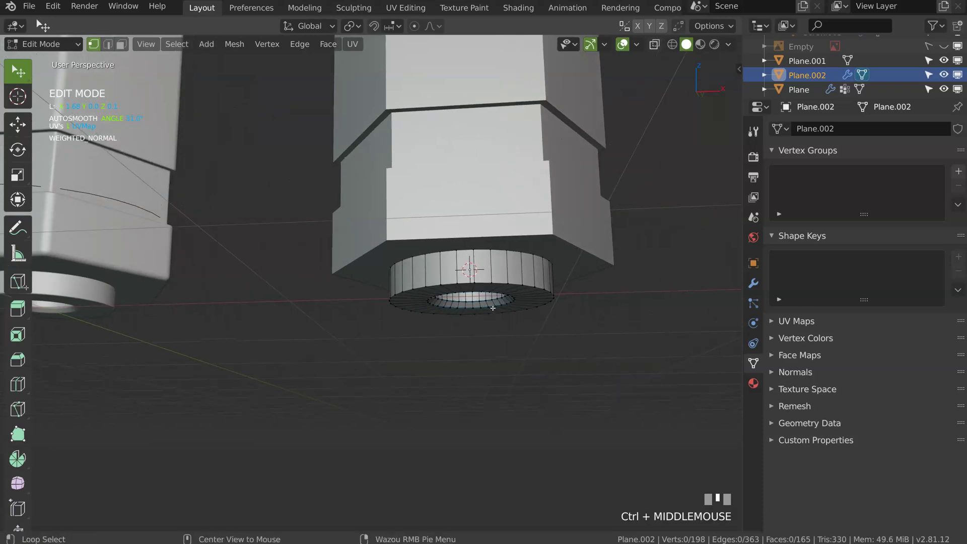
pyautogui.keyDown('alt'); pyautogui.keyDown('shift'); pyautogui.click(524, 296); pyautogui.keyUp('shift'); pyautogui.keyUp('alt')
pyautogui.keyDown('alt'); pyautogui.keyDown('shift'); pyautogui.click(526, 287); pyautogui.keyUp('shift'); pyautogui.keyUp('alt')
pyautogui.press('KP_3')
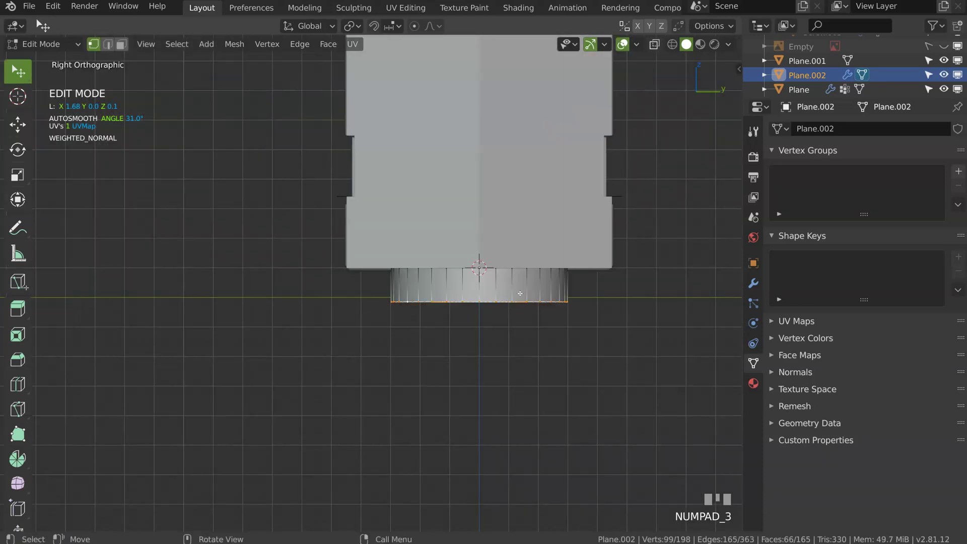
pyautogui.press('Tab')
pyautogui.click(438, 235)
pyautogui.press('g')
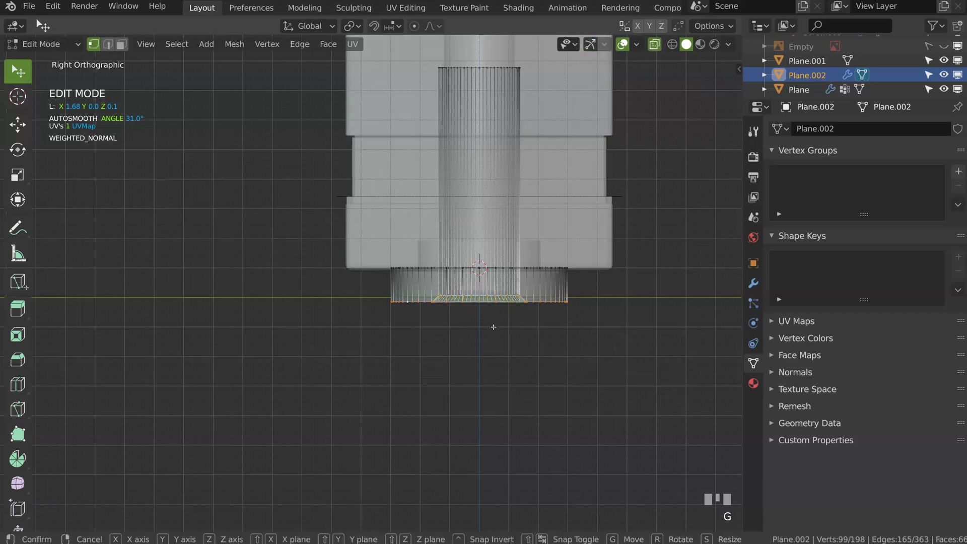
pyautogui.press('z')
pyautogui.click(493, 321)
# Scale the ring's outer wall face loop to about 0.86 in X and Y only
pyautogui.press('Tab')
pyautogui.click(563, 287)
pyautogui.keyDown('alt'); pyautogui.click(564, 286); pyautogui.keyUp('alt')
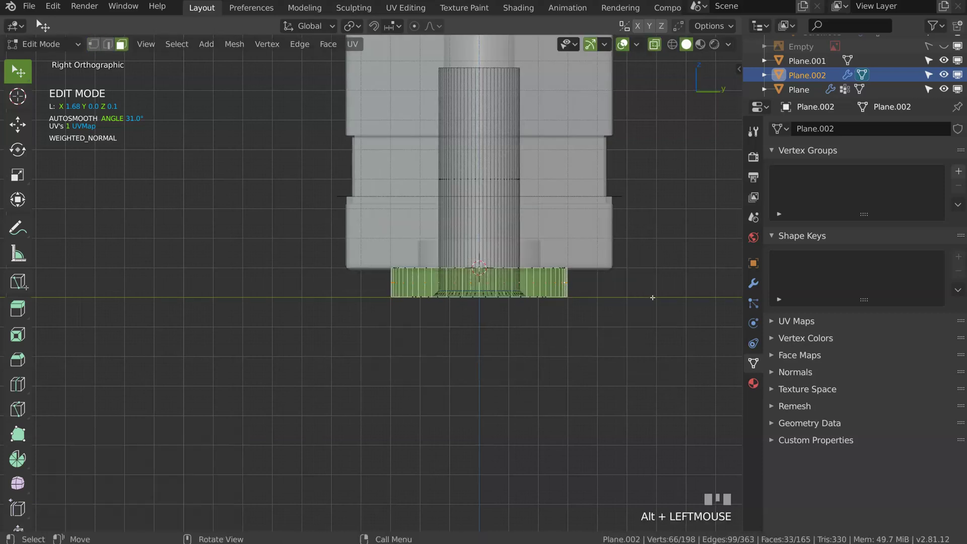
pyautogui.press('s')
pyautogui.hotkey('shift', 'z')
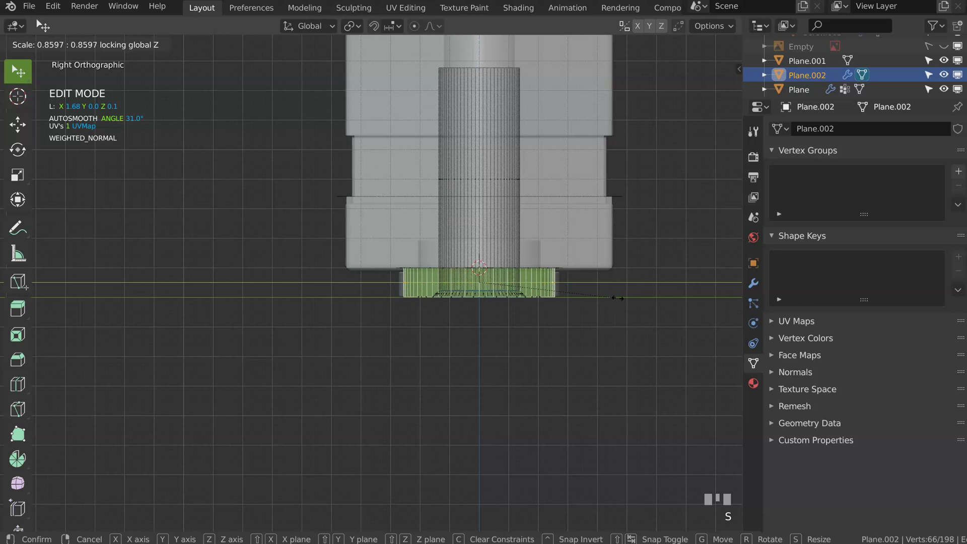
pyautogui.click(621, 295)
# Scale the edge loop at the ring's upper rim to about 0.864, leave mesh editing and turn off X-ray
pyautogui.keyDown('ctrl'); pyautogui.moveTo(622, 296); pyautogui.dragTo(508, 216, button='middle'); pyautogui.keyUp('ctrl')
pyautogui.press('Tab')
pyautogui.keyDown('alt'); pyautogui.click(502, 214); pyautogui.keyUp('alt')
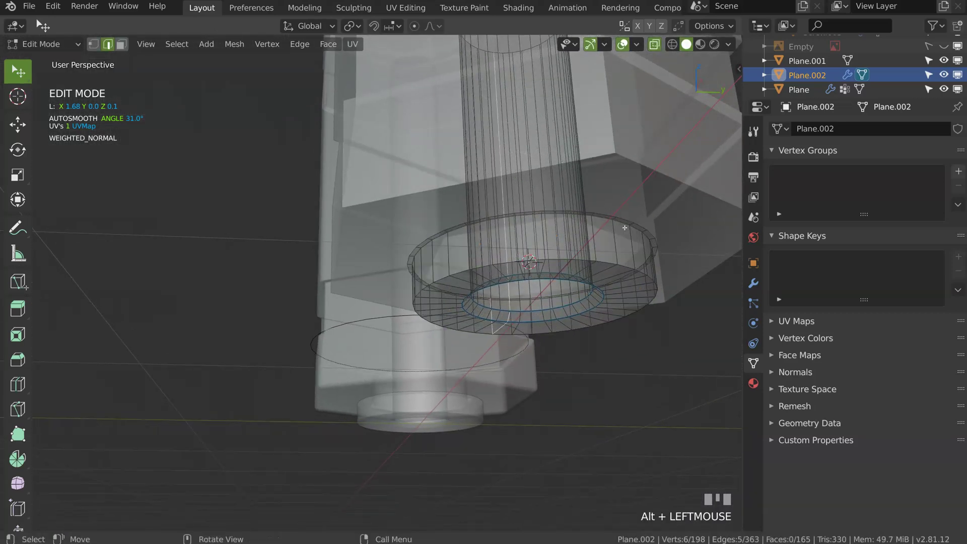
pyautogui.keyDown('alt'); pyautogui.click(519, 214); pyautogui.keyUp('alt')
pyautogui.press('s')
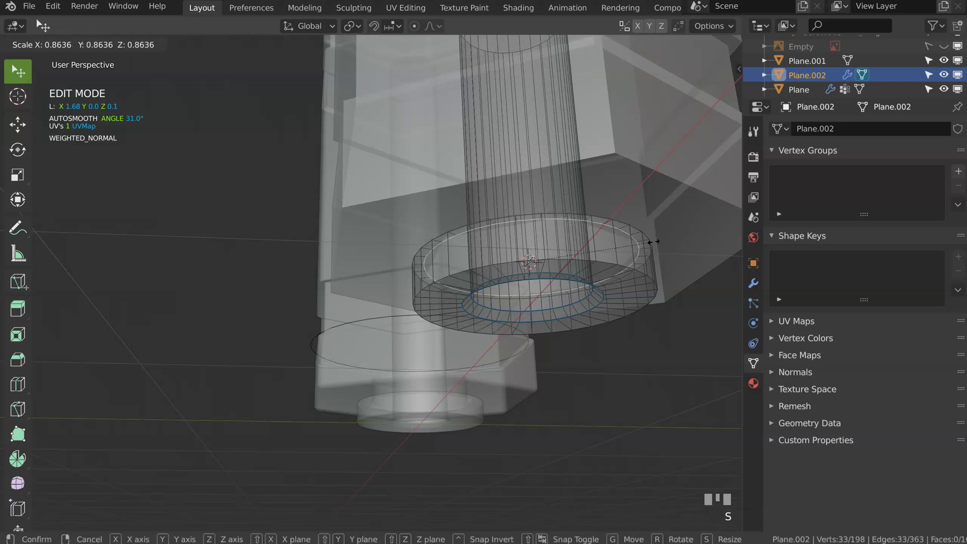
pyautogui.click(653, 242)
pyautogui.press('Tab')
pyautogui.moveTo(520, 178); pyautogui.dragTo(534, 116, button='middle')
pyautogui.keyDown('shift'); pyautogui.moveTo(534, 115); pyautogui.dragTo(574, 179, button='middle'); pyautogui.keyUp('shift')
pyautogui.press('Tab')
pyautogui.hotkey('alt', 'z')
# Try to raise the 3D cursor to the body's upper opening by changing its Z location
pyautogui.moveTo(474, 201); pyautogui.dragTo(431, 269, button='middle')
pyautogui.moveTo(396, 226); pyautogui.dragTo(423, 234, button='middle')
pyautogui.keyDown('ctrl'); pyautogui.moveTo(443, 173); pyautogui.dragTo(473, 206, button='middle'); pyautogui.keyUp('ctrl')
pyautogui.keyDown('shift'); pyautogui.moveTo(474, 206); pyautogui.dragTo(458, 255, button='middle'); pyautogui.keyUp('shift')
pyautogui.hotkey('shift', 'q')
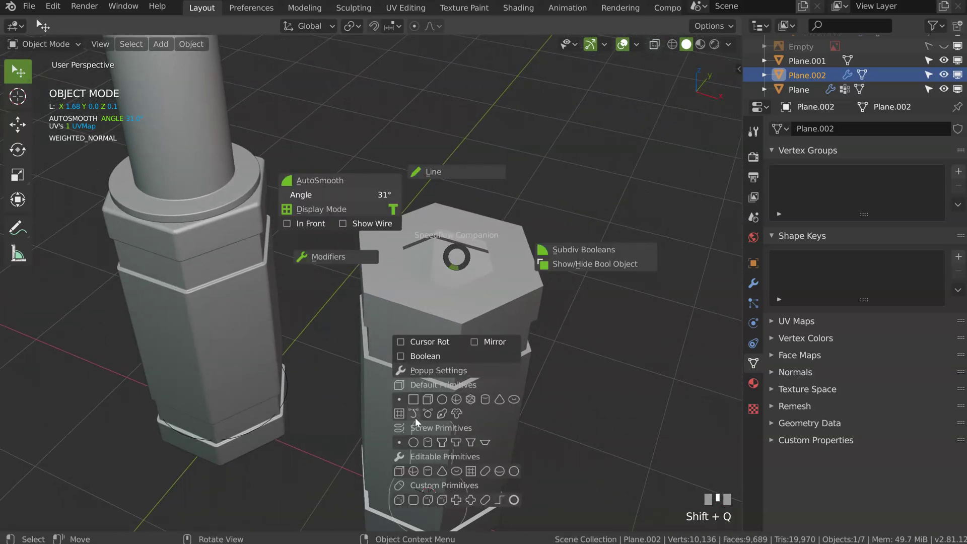
pyautogui.press('Escape')
pyautogui.keyDown('shift'); pyautogui.moveTo(444, 355); pyautogui.dragTo(446, 284, button='middle'); pyautogui.keyUp('shift')
pyautogui.hotkey('alt', 'x')
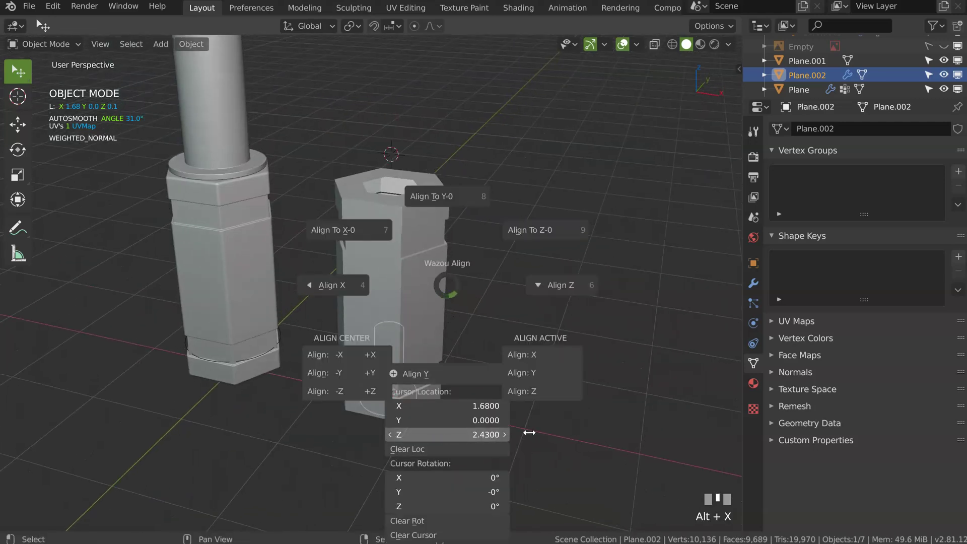
# Snap the 3D cursor to the centre of the hexagonal opening's edge loop on top of the body
pyautogui.keyDown('ctrl'); pyautogui.moveTo(471, 228); pyautogui.dragTo(442, 230, button='middle'); pyautogui.keyUp('ctrl')
pyautogui.click(442, 229)
pyautogui.press('Tab')
pyautogui.keyDown('alt'); pyautogui.click(423, 220); pyautogui.keyUp('alt')
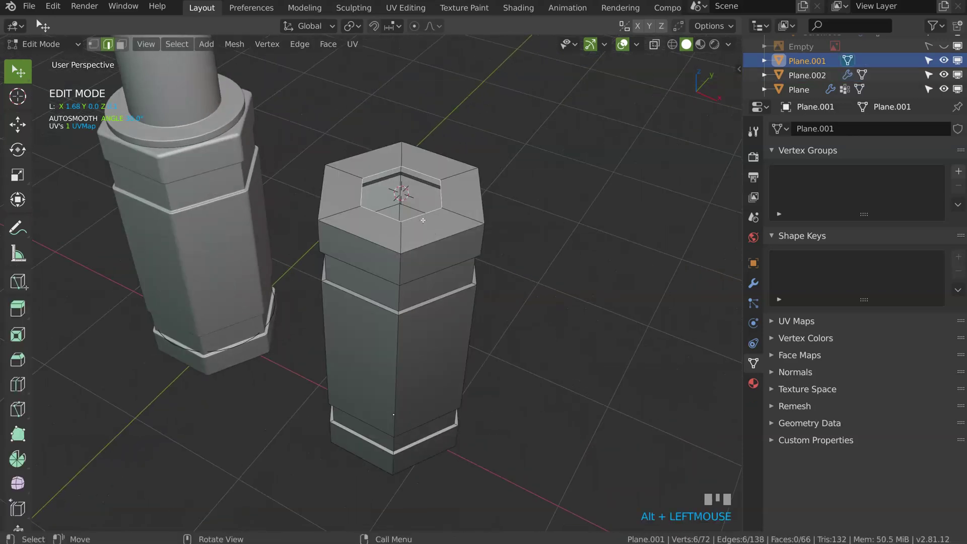
pyautogui.hotkey('shift', 's')
pyautogui.press('Tab')
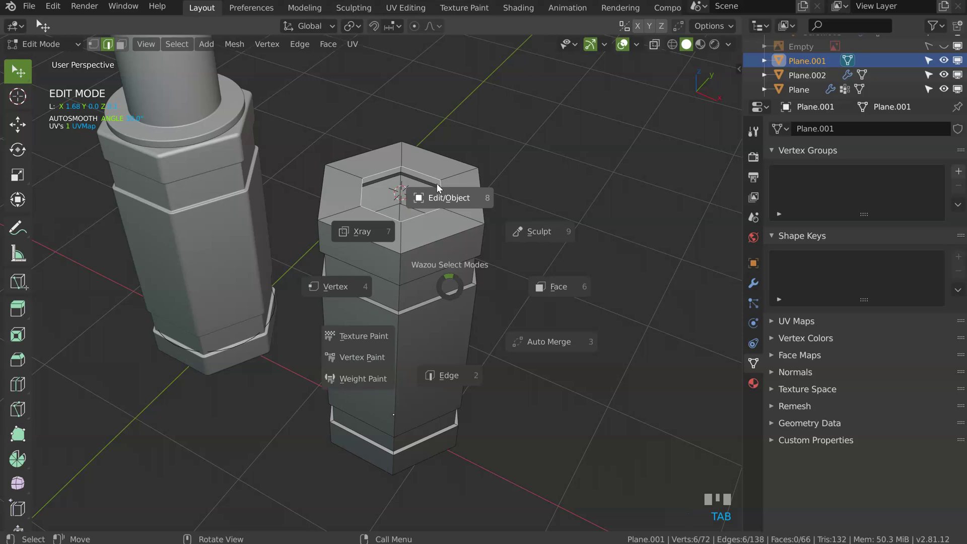
# Add a single-vertex object at the 3D cursor and move its vertex along X onto the body's top face
pyautogui.hotkey('shift', 'q')
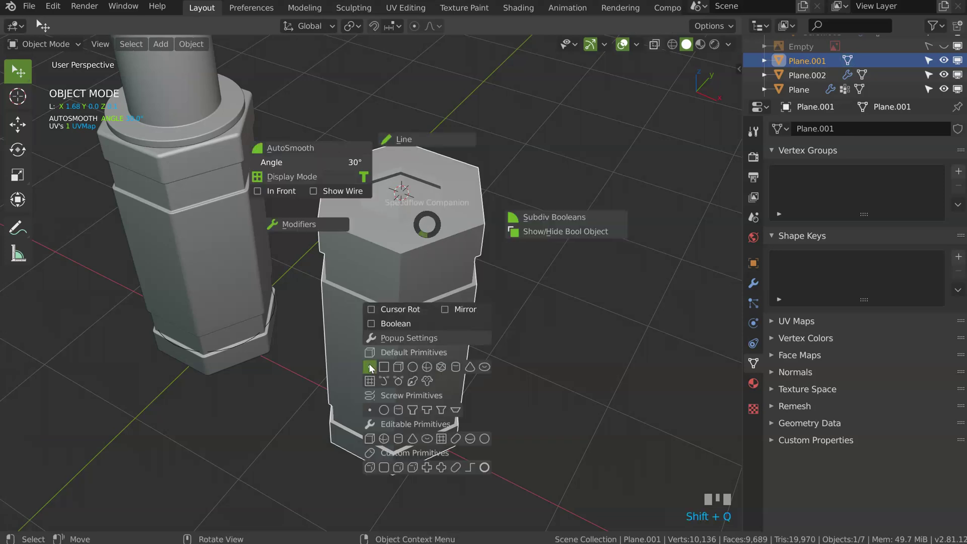
pyautogui.click(372, 368)
pyautogui.press('Tab')
pyautogui.moveTo(362, 271); pyautogui.dragTo(400, 185, button='middle')
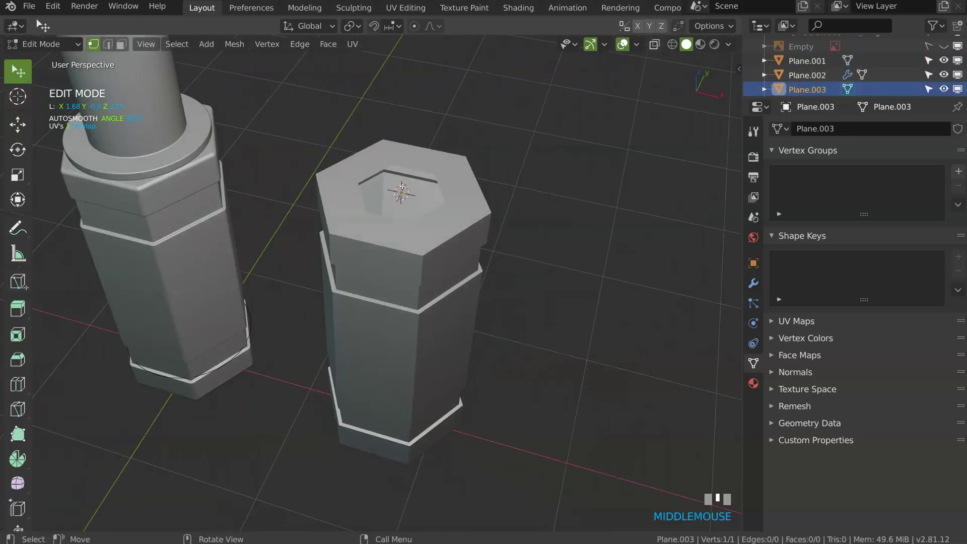
pyautogui.press('g')
pyautogui.press('x')
pyautogui.click(446, 222)
pyautogui.keyDown('ctrl'); pyautogui.moveTo(445, 222); pyautogui.dragTo(526, 137, button='middle'); pyautogui.keyUp('ctrl')
pyautogui.press('g')
pyautogui.press('x')
pyautogui.click(507, 187)
# Extrude the collar profile outward along X, up 0.043 along Z, and back inward about 0.248 along X
pyautogui.press('e')
pyautogui.press('x')
pyautogui.click(534, 185)
pyautogui.moveTo(534, 187)
pyautogui.mouseDown(button='middle')
pyautogui.moveTo(525, 154)
pyautogui.moveTo(524, 196)
pyautogui.mouseUp(button='middle')
pyautogui.press('e')
pyautogui.press('z')
pyautogui.click(528, 172)
pyautogui.press('e')
pyautogui.press('x')
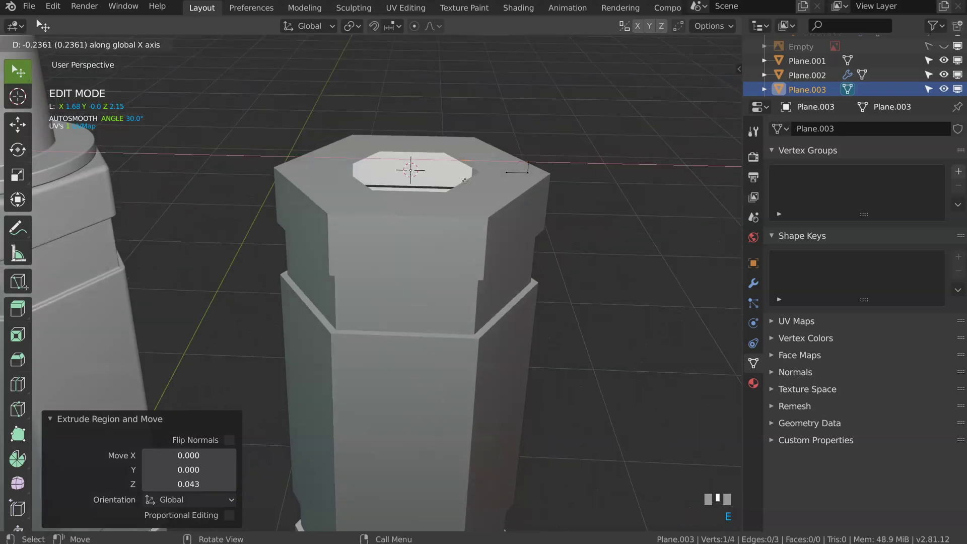
pyautogui.click(466, 181)
pyautogui.keyDown('ctrl'); pyautogui.moveTo(466, 180); pyautogui.dragTo(515, 139, button='middle'); pyautogui.keyUp('ctrl')
# Extrude the profile's last vertex straight up along Z to the height of the reference jack's shaft shoulder
pyautogui.press('KP_3')
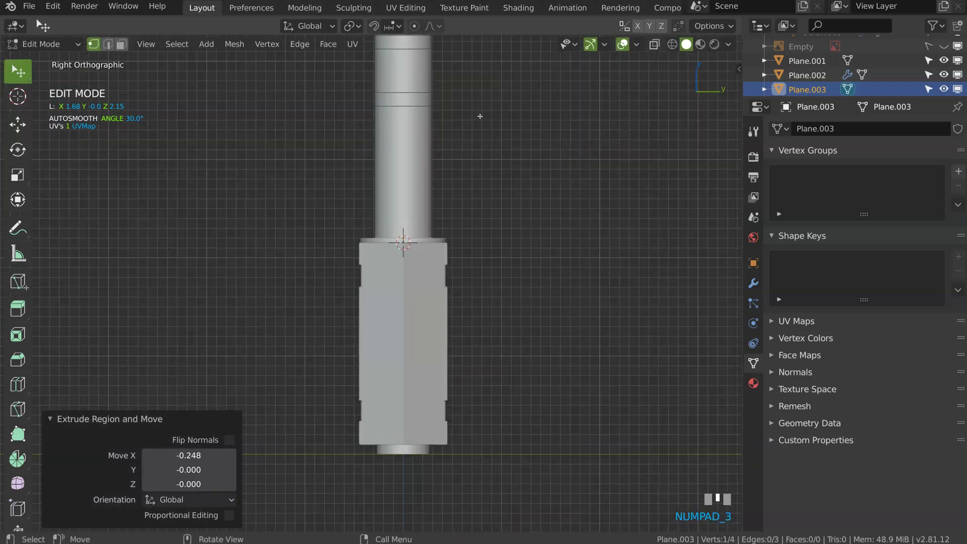
pyautogui.keyDown('shift'); pyautogui.moveTo(434, 147); pyautogui.dragTo(417, 219, button='middle'); pyautogui.keyUp('shift')
pyautogui.press('e')
pyautogui.press('z')
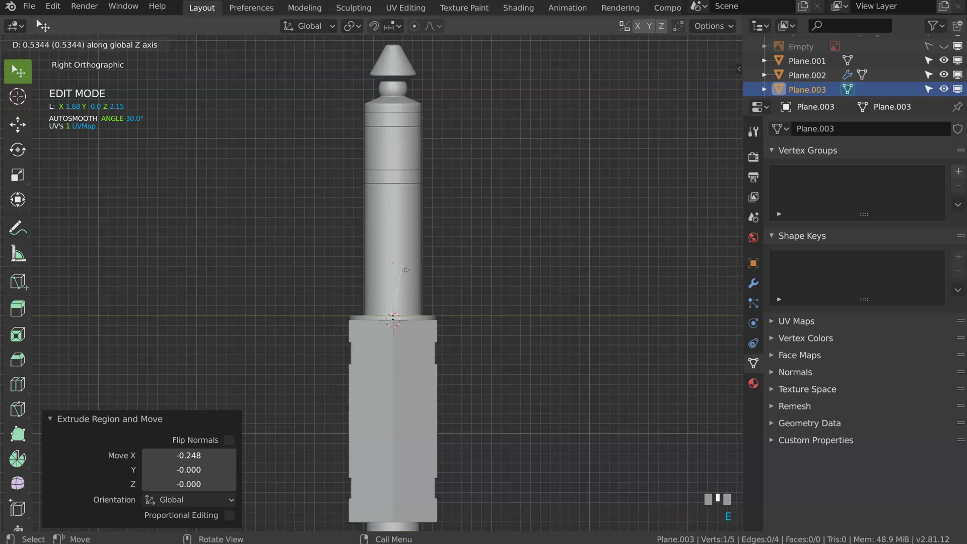
pyautogui.click(443, 79)
pyautogui.moveTo(442, 79); pyautogui.dragTo(407, 344, button='middle')
pyautogui.press('Tab')
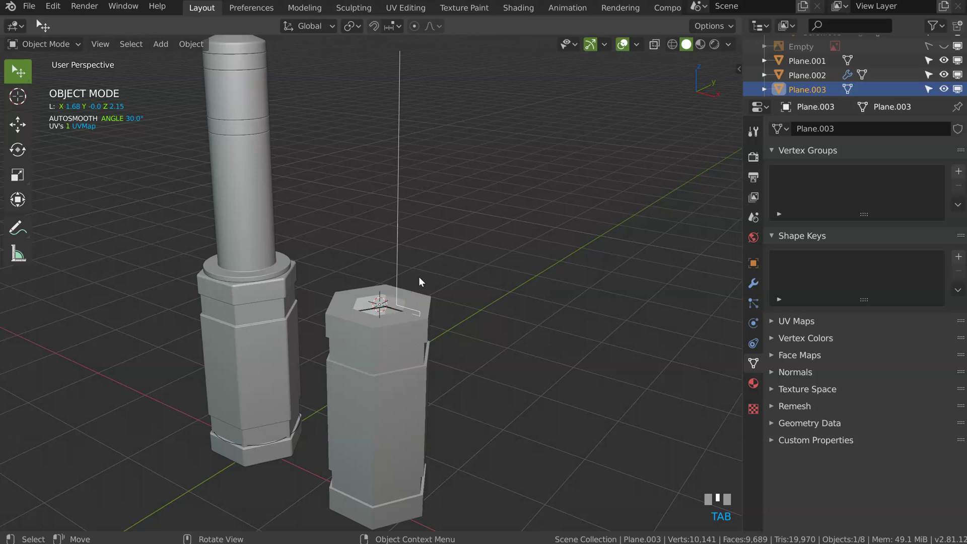
# Rotate the profile object 90° around Z with the 3D cursor as pivot point, and apply its rotation
pyautogui.hotkey('ctrl', 'Tab')
pyautogui.click(349, 25)
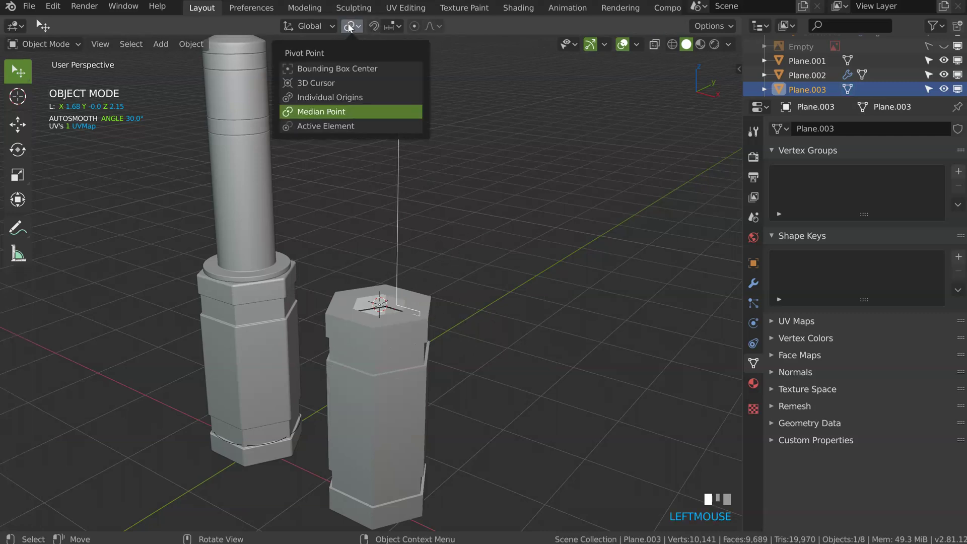
pyautogui.click(307, 83)
pyautogui.write('rz')
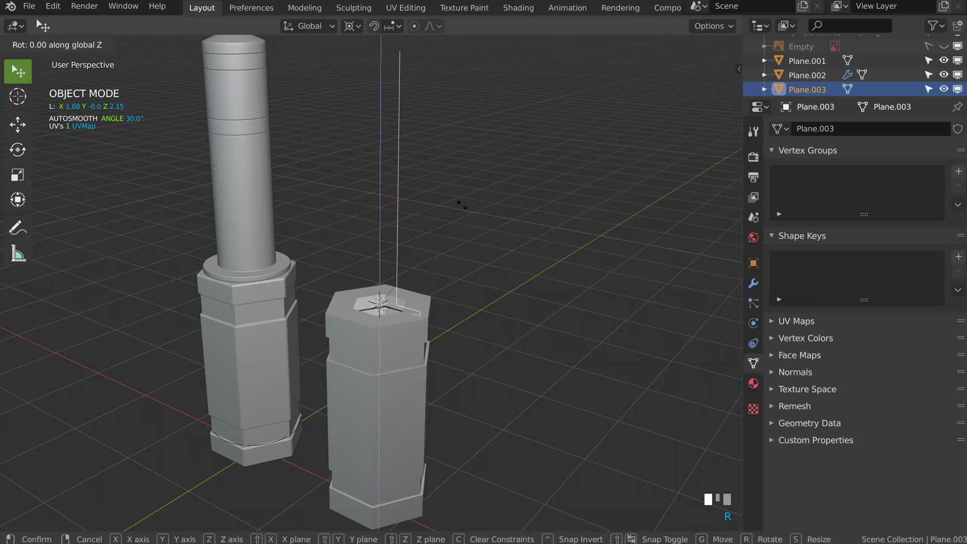
pyautogui.write('90')
pyautogui.press('KP_Enter')
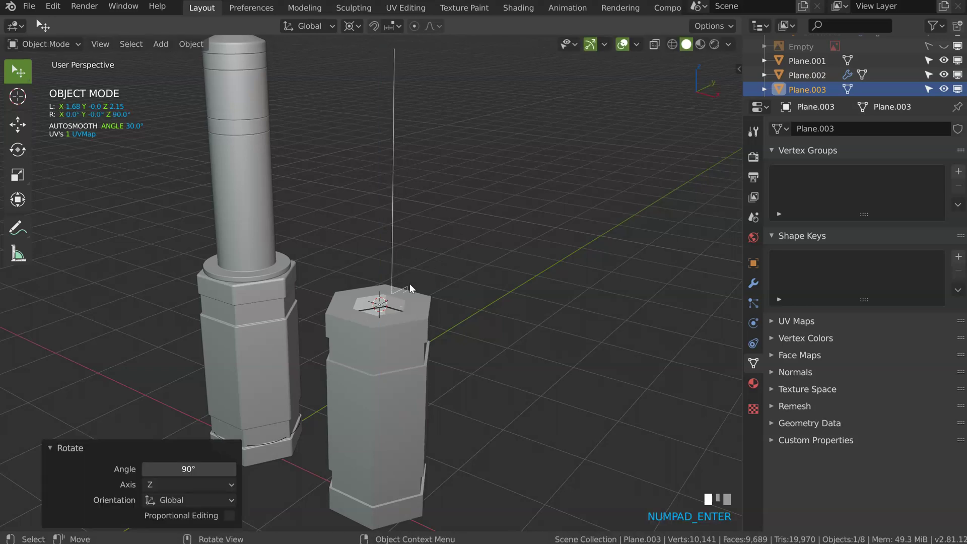
pyautogui.press('Tab')
pyautogui.moveTo(409, 283); pyautogui.dragTo(431, 271, button='middle')
pyautogui.press('Tab')
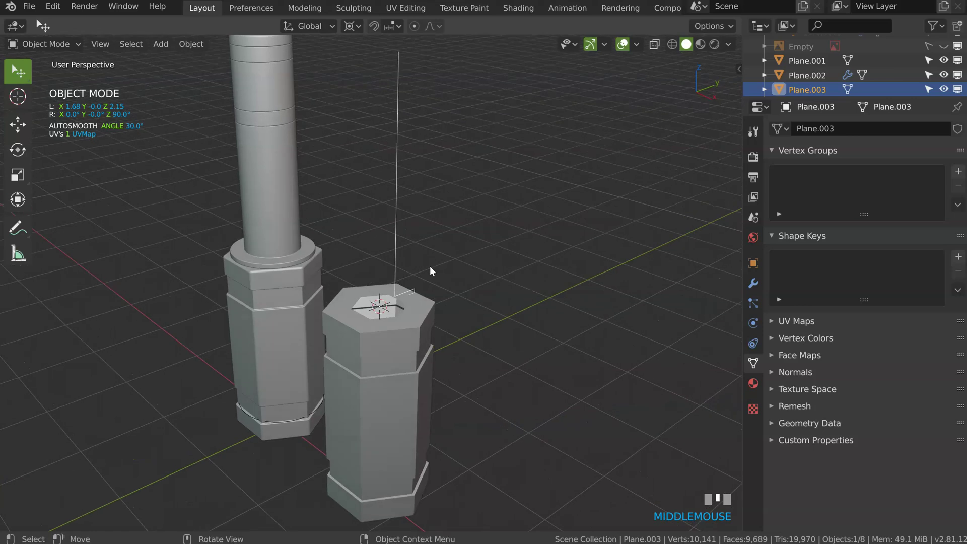
pyautogui.hotkey('ctrl', 'a')
pyautogui.click(516, 215)
pyautogui.moveTo(515, 214); pyautogui.dragTo(440, 231, button='middle')
# Move the profile's long vertical edge 0.099 outward along Y to match the side of the reference shaft
pyautogui.press('Tab')
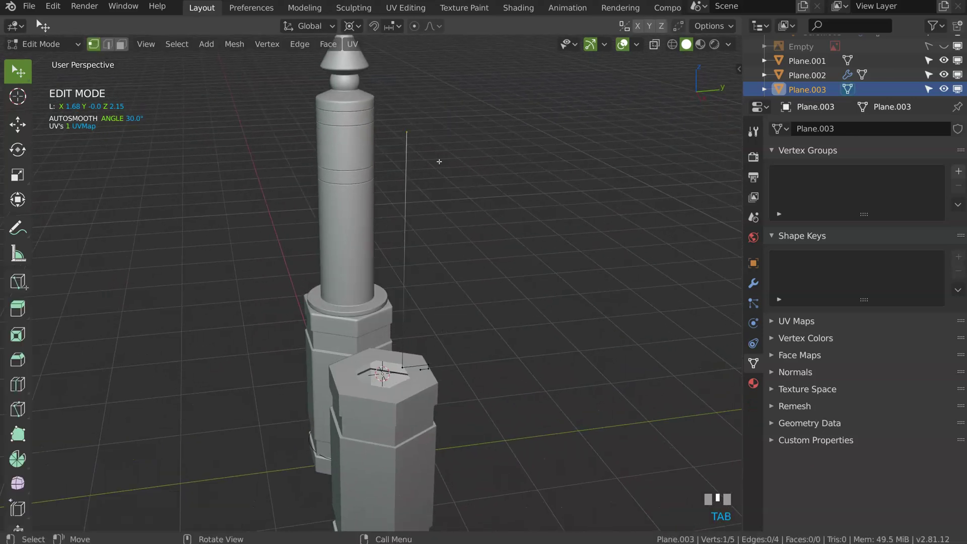
pyautogui.press('KP_3')
pyautogui.keyDown('shift'); pyautogui.moveTo(438, 162); pyautogui.dragTo(417, 264, button='middle'); pyautogui.keyUp('shift')
pyautogui.keyDown('ctrl'); pyautogui.moveTo(425, 318); pyautogui.dragTo(433, 257, button='middle'); pyautogui.keyUp('ctrl')
pyautogui.keyDown('shift'); pyautogui.moveTo(399, 475); pyautogui.dragTo(403, 312, button='middle'); pyautogui.keyUp('shift')
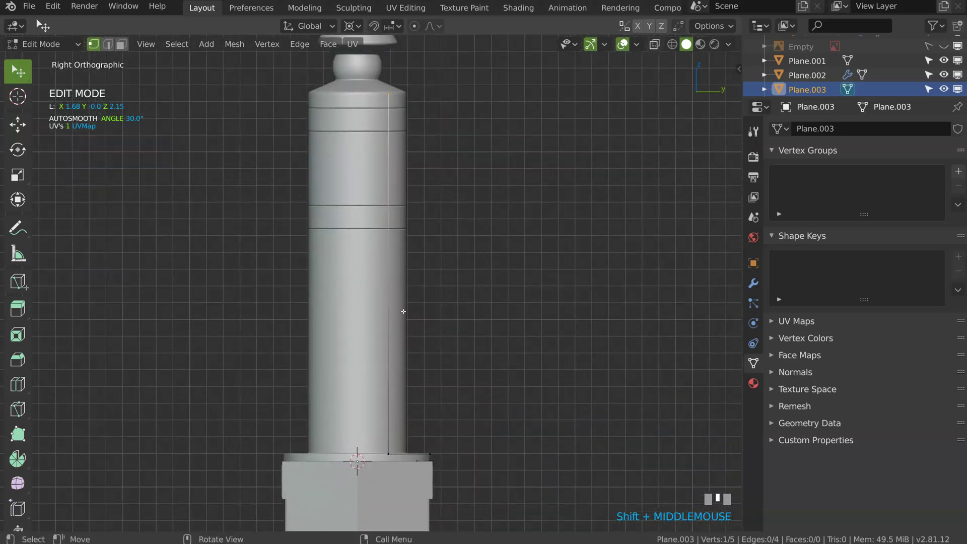
pyautogui.keyDown('shift'); pyautogui.click(387, 454); pyautogui.keyUp('shift')
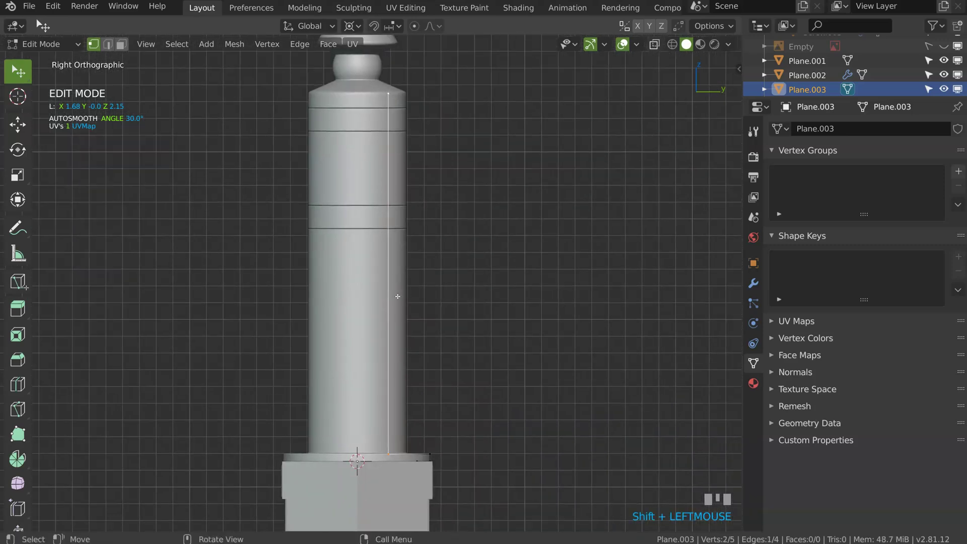
pyautogui.press('g')
pyautogui.press('y')
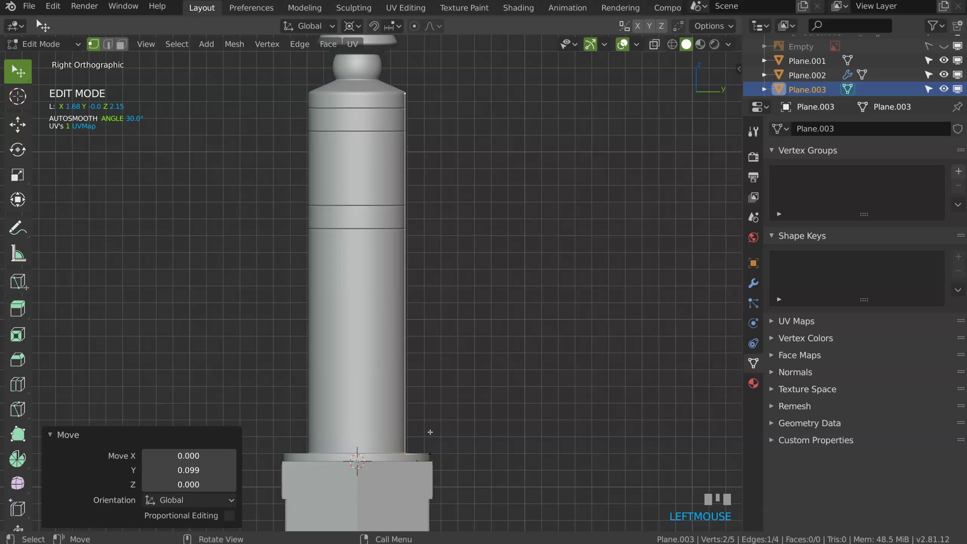
# Align the shaft's top vertex with the reference shoulder along Z and extrude the sloped shoulder inward to the neck
pyautogui.keyDown('shift'); pyautogui.moveTo(459, 409); pyautogui.dragTo(410, 267, button='middle'); pyautogui.keyUp('shift')
pyautogui.click(423, 281)
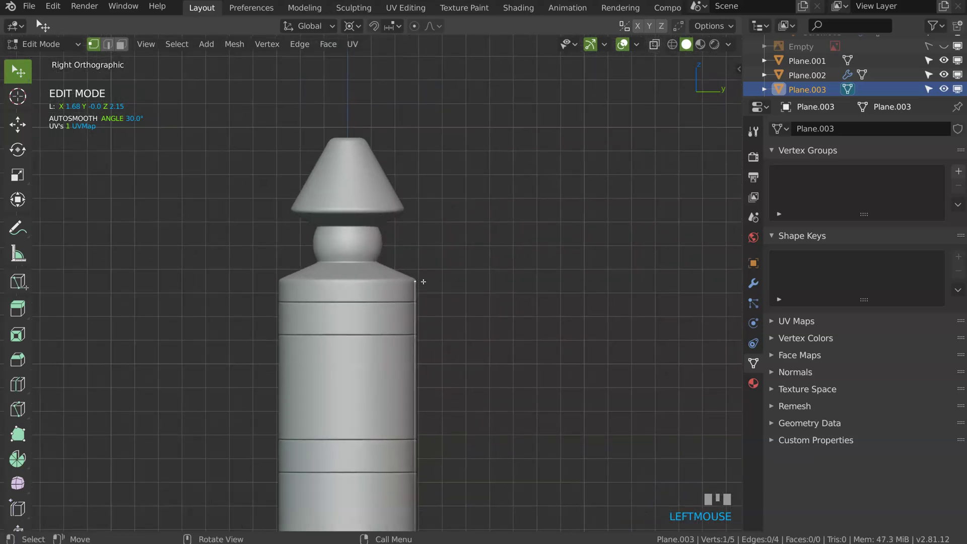
pyautogui.press('g')
pyautogui.press('z')
pyautogui.click(416, 296)
pyautogui.press('e')
pyautogui.click(384, 277)
# Extrude the neck upward, the tip's flare by 0.120 in Y and 0.078 in Z, and the cone by -0.182 and 0.303
pyautogui.press('e')
pyautogui.press('z')
pyautogui.click(400, 234)
pyautogui.press('e')
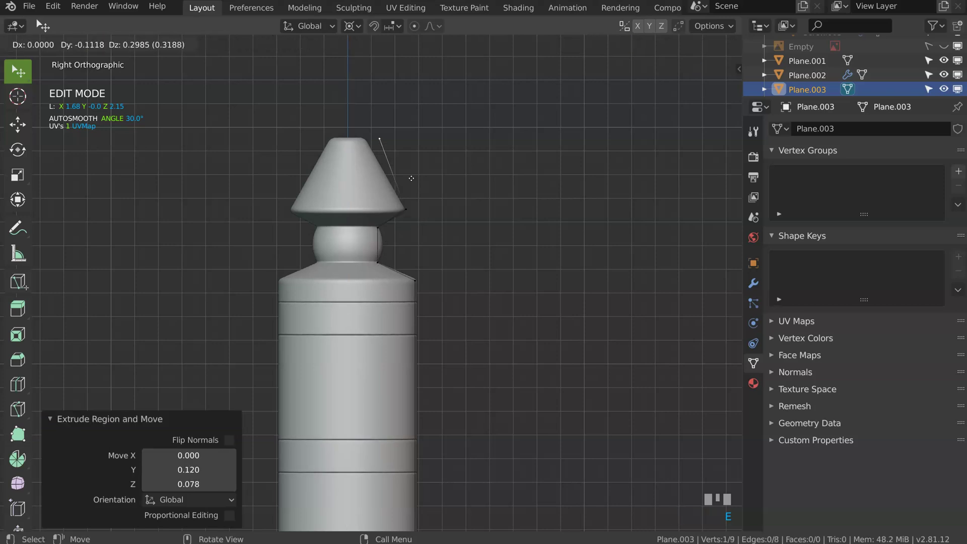
pyautogui.click(391, 165)
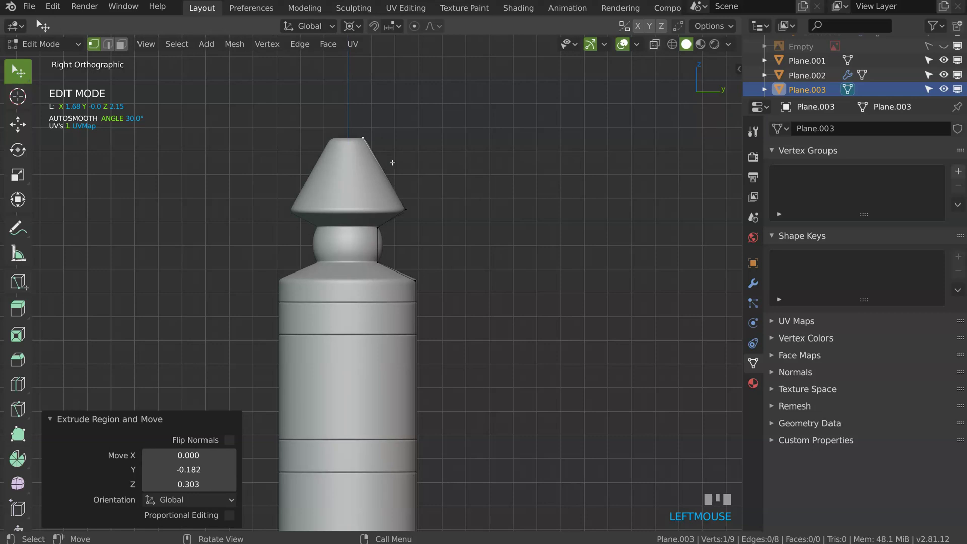
# Turn on increment snapping and extrude the tip's top vertex along Y to the central axis to close the profile
pyautogui.hotkey('shift', 'Tab')
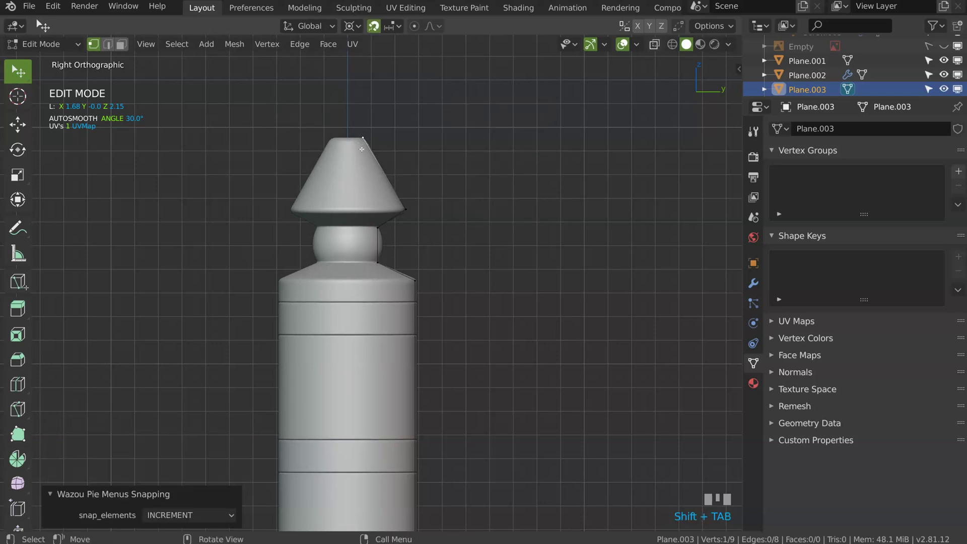
pyautogui.press('g')
pyautogui.press('y')
pyautogui.press('Escape')
pyautogui.press('e')
pyautogui.press('y')
pyautogui.click(349, 145)
pyautogui.moveTo(348, 145); pyautogui.dragTo(370, 204, button='middle')
pyautogui.moveTo(370, 204)
pyautogui.keyDown('shift'); pyautogui.mouseDown(button='middle')
pyautogui.moveTo(341, 214)
pyautogui.moveTo(385, 199)
pyautogui.mouseUp(button='middle'); pyautogui.keyUp('shift')
pyautogui.press('Tab')
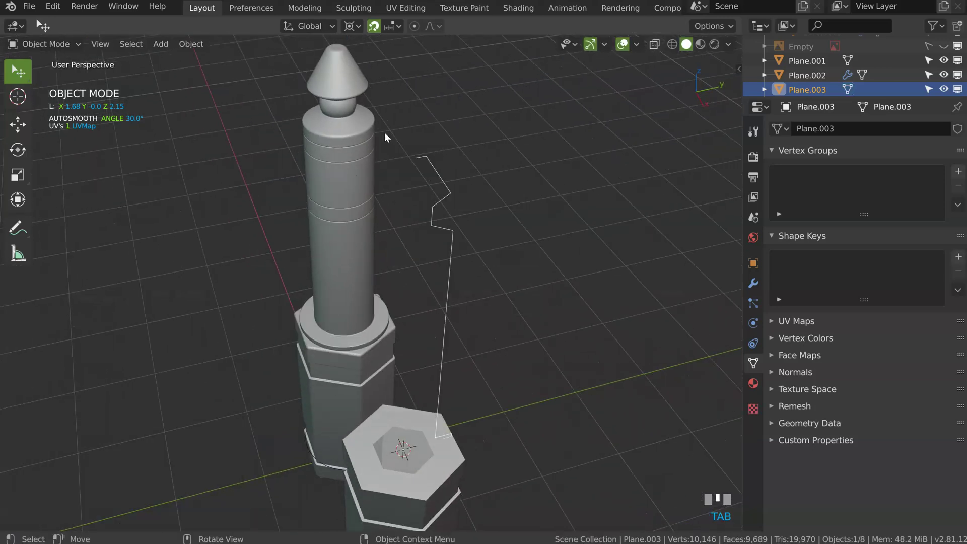
# Revolve the shaft profile around Z with a Screw modifier using 46 steps, and apply the modifier
pyautogui.keyDown('shift'); pyautogui.moveTo(462, 194); pyautogui.dragTo(398, 244, button='middle'); pyautogui.keyUp('shift')
pyautogui.press('space')
pyautogui.click(306, 296)
pyautogui.press('s')
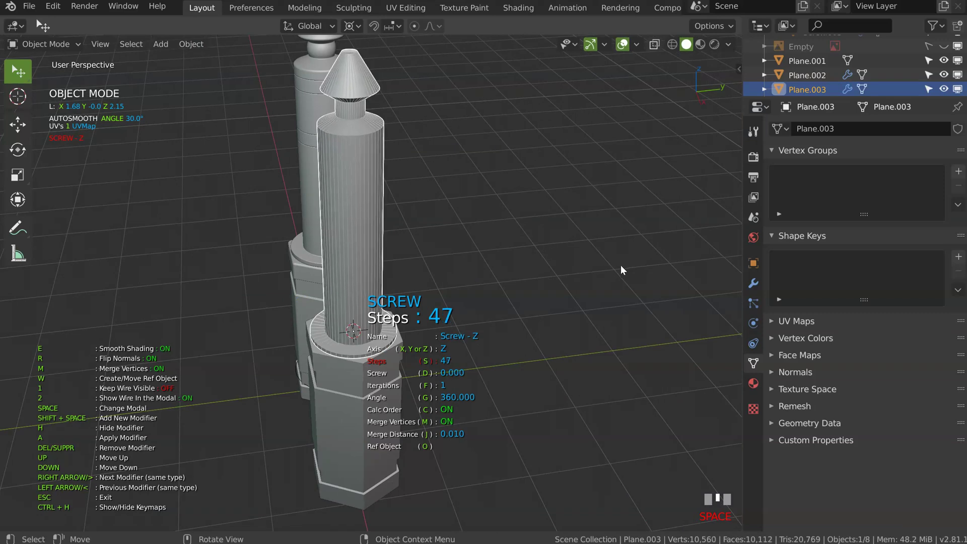
pyautogui.click(608, 265)
pyautogui.press('a')
# Add two loop cuts around the middle of the shaft, matching the edges of the reference's lower band
pyautogui.moveTo(461, 267); pyautogui.dragTo(335, 136, button='middle')
pyautogui.keyDown('shift'); pyautogui.moveTo(334, 136); pyautogui.dragTo(358, 177, button='middle'); pyautogui.keyUp('shift')
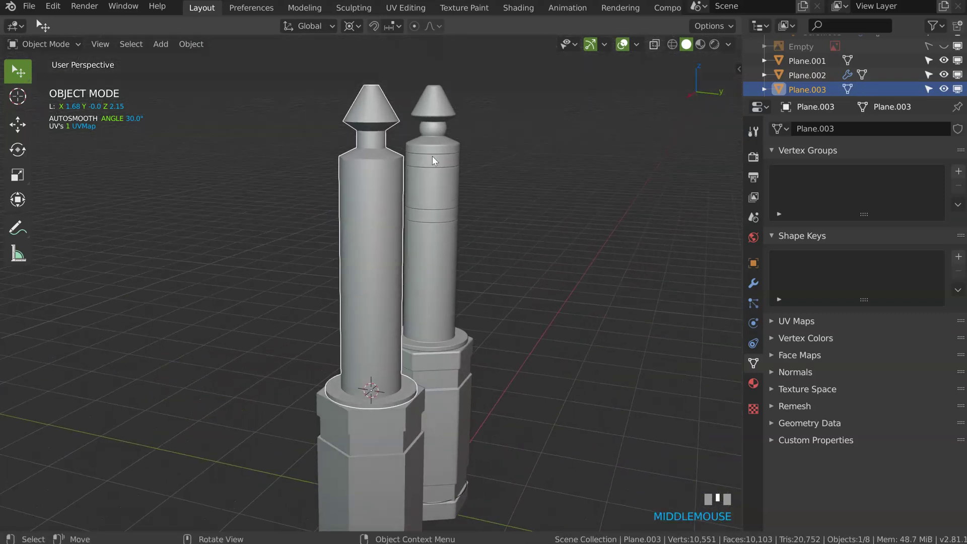
pyautogui.press('KP_3')
pyautogui.keyDown('ctrl'); pyautogui.moveTo(379, 228); pyautogui.dragTo(379, 208, button='middle'); pyautogui.keyUp('ctrl')
pyautogui.press('Tab')
pyautogui.hotkey('ctrl', 'r')
pyautogui.click(373, 195)
pyautogui.click(375, 192)
pyautogui.hotkey('ctrl', 'r')
pyautogui.click(363, 205)
pyautogui.click(368, 253)
# Add two more loop cuts below the shaft's shoulder, matching the edges of the reference's upper band
pyautogui.hotkey('ctrl', 'r')
pyautogui.click(367, 181)
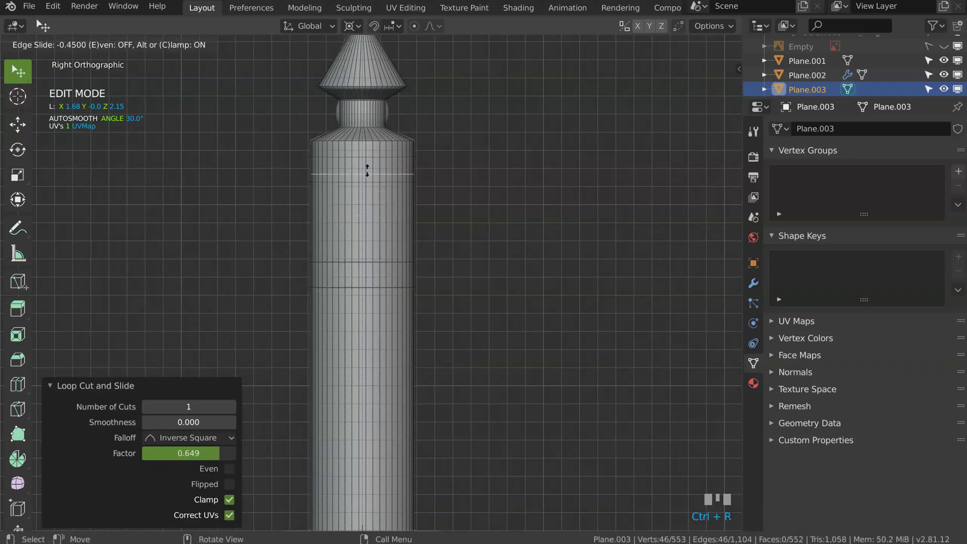
pyautogui.click(366, 179)
pyautogui.hotkey('ctrl', 'r')
pyautogui.click(369, 154)
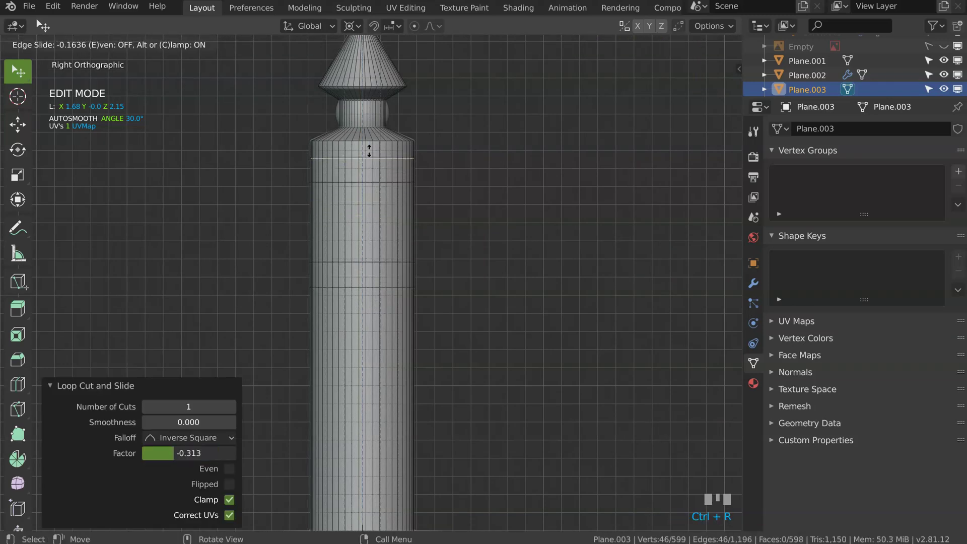
pyautogui.click(369, 151)
# Select the face loops of both bands on the shaft and separate them into their own object
pyautogui.keyDown('alt'); pyautogui.click(440, 170); pyautogui.keyUp('alt')
pyautogui.keyDown('alt'); pyautogui.keyDown('shift'); pyautogui.click(410, 273); pyautogui.keyUp('shift'); pyautogui.keyUp('alt')
pyautogui.moveTo(453, 220); pyautogui.dragTo(408, 262, button='middle')
pyautogui.press('p')
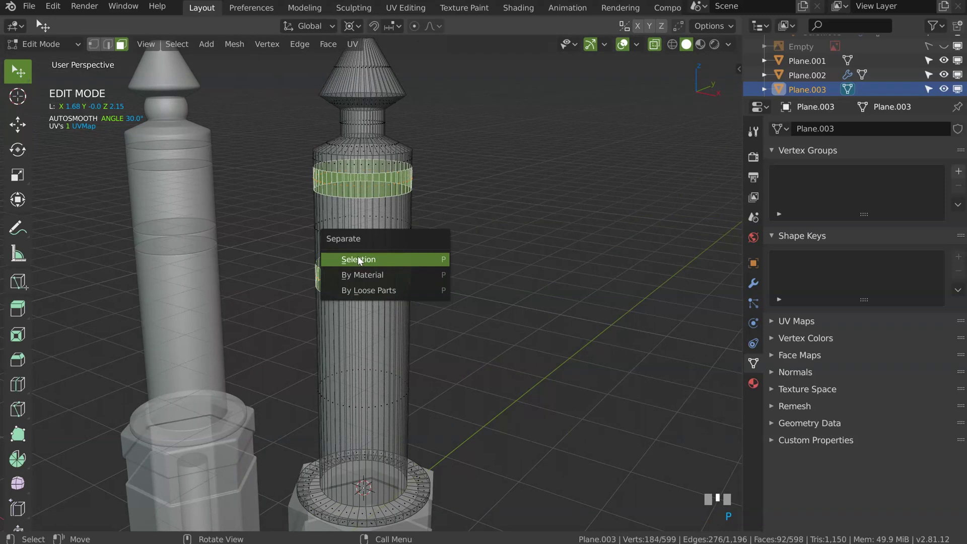
pyautogui.click(357, 259)
pyautogui.press('Tab')
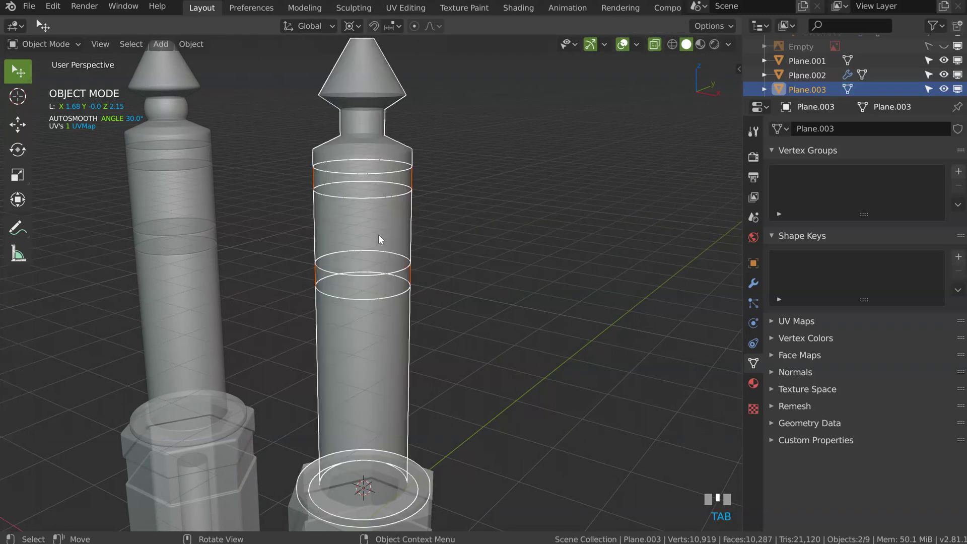
# Isolate the remaining shaft object in local view around the gaps left by the two bands
pyautogui.click(376, 180)
pyautogui.click(379, 181)
pyautogui.moveTo(379, 181); pyautogui.dragTo(384, 228, button='middle')
pyautogui.press('KP_Divide')
pyautogui.press('KP_Divide')
pyautogui.press('KP_Divide')
pyautogui.moveTo(385, 186); pyautogui.dragTo(390, 215, button='middle')
# Extrude the shaft's four open edge loops inward, scaling without Z, and leave local view
pyautogui.press('Tab')
pyautogui.keyDown('alt'); pyautogui.click(397, 315); pyautogui.keyUp('alt')
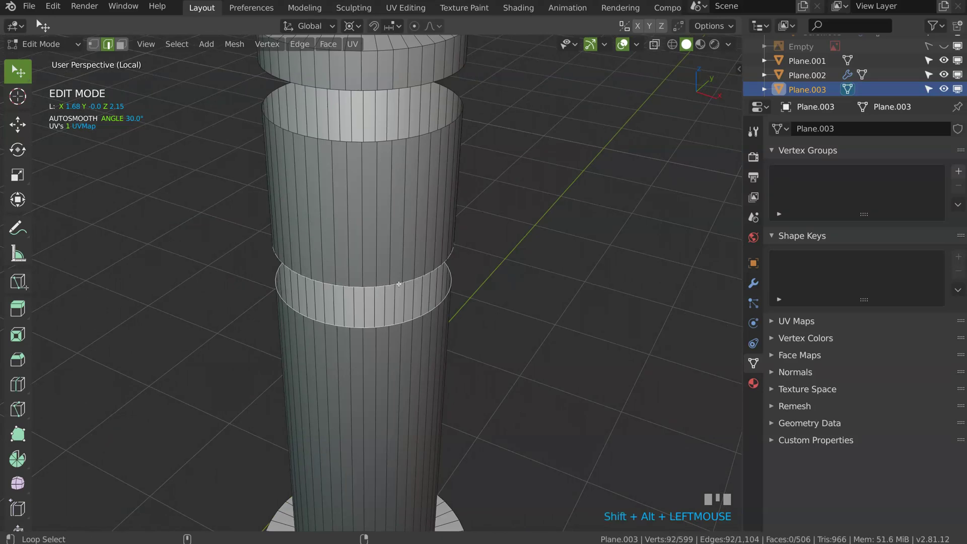
pyautogui.keyDown('alt'); pyautogui.keyDown('shift'); pyautogui.click(383, 88); pyautogui.keyUp('shift'); pyautogui.keyUp('alt')
pyautogui.keyDown('shift'); pyautogui.moveTo(383, 88); pyautogui.dragTo(407, 209, button='middle'); pyautogui.keyUp('shift')
pyautogui.press('e')
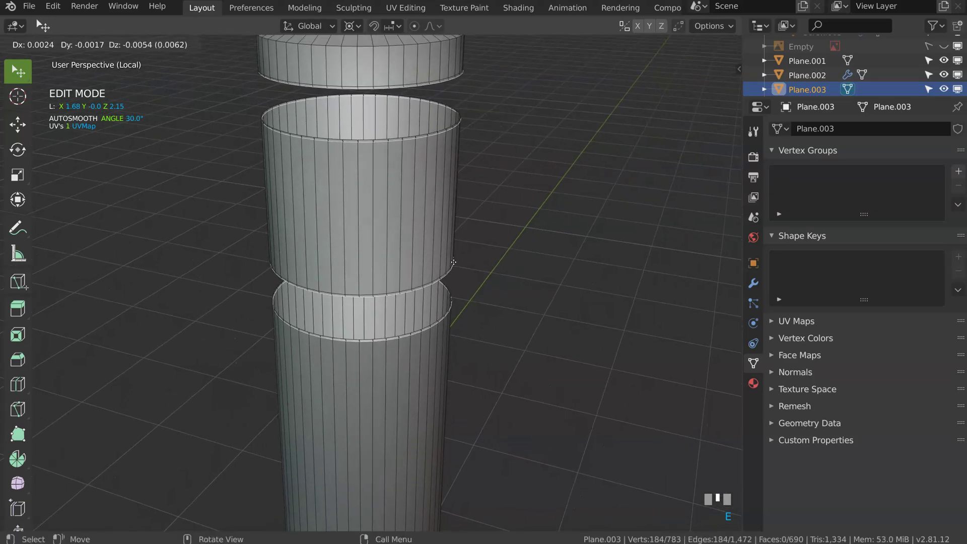
pyautogui.press('s')
pyautogui.hotkey('shift', 'z')
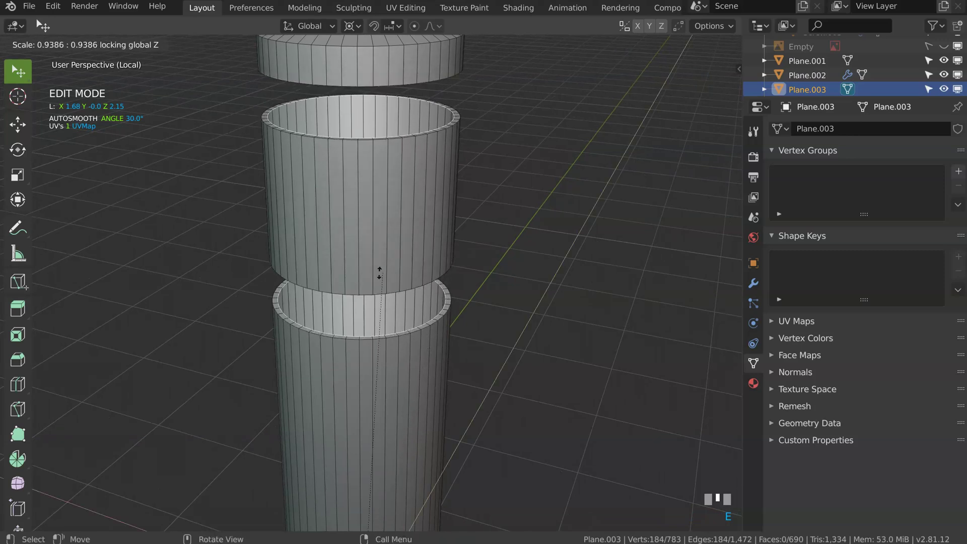
pyautogui.click(317, 298)
pyautogui.click(429, 325)
pyautogui.press('Tab')
pyautogui.press('KP_Divide')
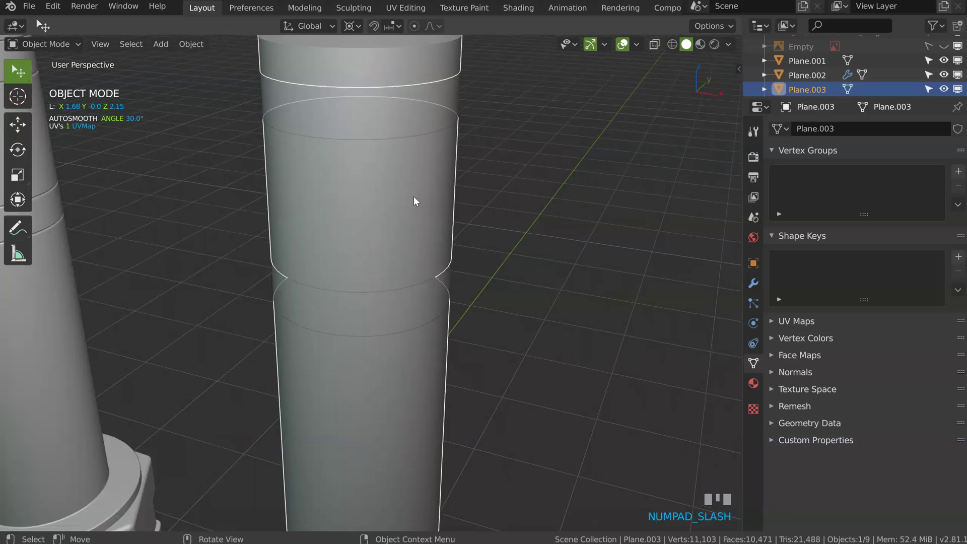
# Isolate the separated bands and extrude their four open edge loops slightly inward, scaling without Z
pyautogui.click(389, 174)
pyautogui.press('KP_Divide')
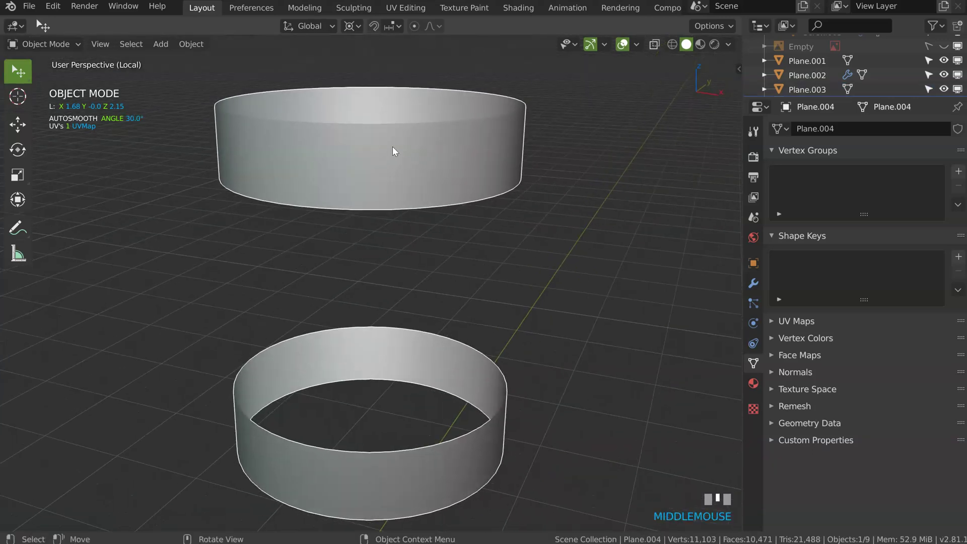
pyautogui.press('Tab')
pyautogui.keyDown('alt'); pyautogui.click(453, 118); pyautogui.keyUp('alt')
pyautogui.keyDown('alt'); pyautogui.keyDown('shift'); pyautogui.click(415, 326); pyautogui.keyUp('shift'); pyautogui.keyUp('alt')
pyautogui.keyDown('alt'); pyautogui.keyDown('shift'); pyautogui.click(403, 211); pyautogui.keyUp('shift'); pyautogui.keyUp('alt')
pyautogui.keyDown('alt'); pyautogui.keyDown('shift'); pyautogui.click(380, 527); pyautogui.keyUp('shift'); pyautogui.keyUp('alt')
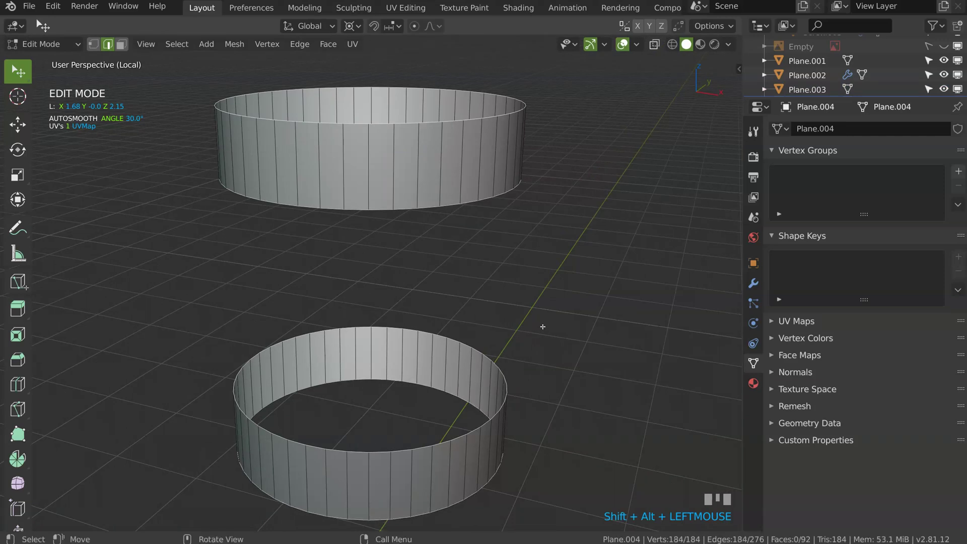
pyautogui.press('e')
pyautogui.press('s')
pyautogui.hotkey('shift', 'z')
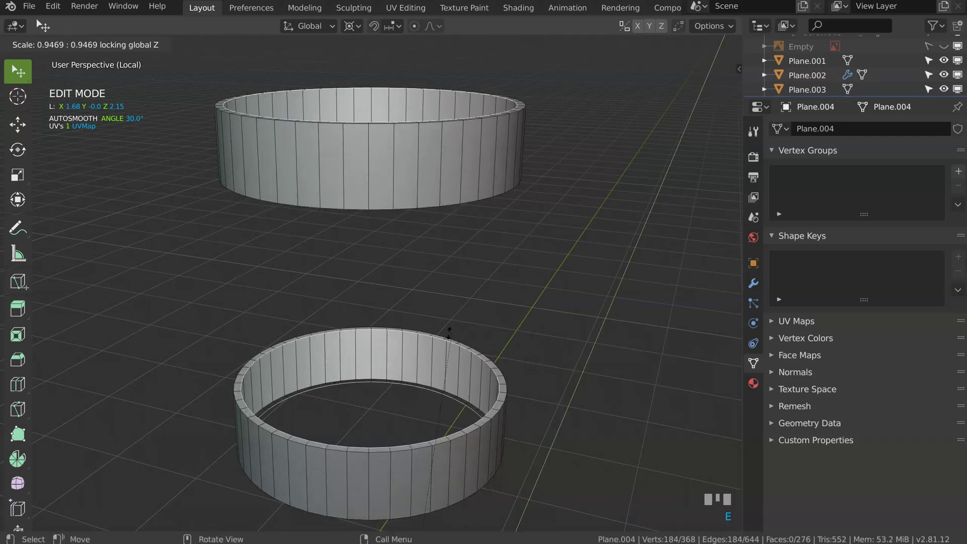
pyautogui.click(395, 401)
pyautogui.press('Tab')
pyautogui.press('KP_Divide')
# Add three evenly spaced loop cuts around the neck between the shoulder and the tip
pyautogui.moveTo(420, 307); pyautogui.dragTo(438, 276, button='middle')
pyautogui.keyDown('shift'); pyautogui.moveTo(438, 276); pyautogui.dragTo(436, 224, button='middle'); pyautogui.keyUp('shift')
pyautogui.keyDown('shift'); pyautogui.moveTo(385, 167); pyautogui.dragTo(372, 229, button='middle'); pyautogui.keyUp('shift')
pyautogui.keyDown('ctrl'); pyautogui.moveTo(372, 229); pyautogui.dragTo(378, 112, button='middle'); pyautogui.keyUp('ctrl')
pyautogui.click(371, 195)
pyautogui.press('Tab')
pyautogui.hotkey('ctrl', 'r')
pyautogui.scroll(1, 379, 115)
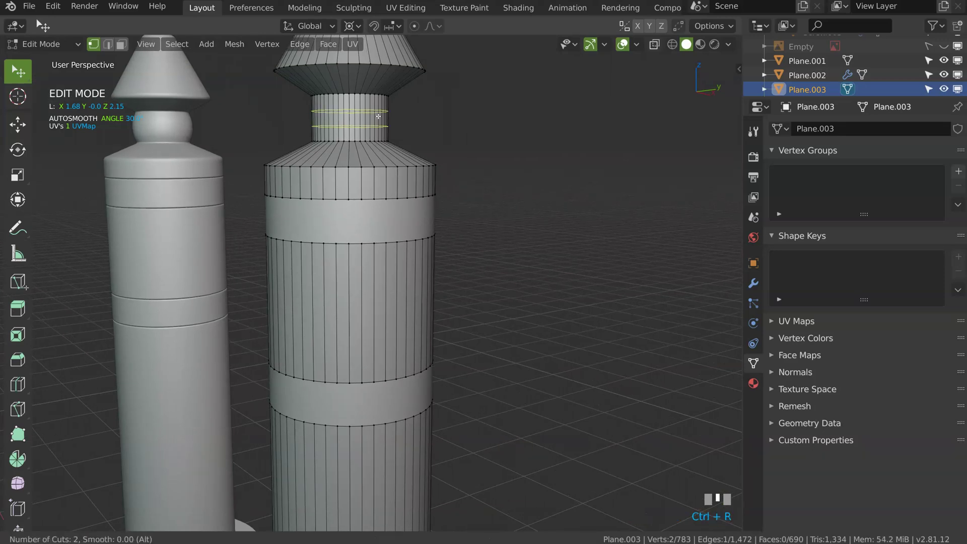
pyautogui.click(378, 116)
pyautogui.rightClick(379, 117)
# Set the pivot to Median Point and scale the neck's three new loops outward by about 1.10
pyautogui.press('KP_3')
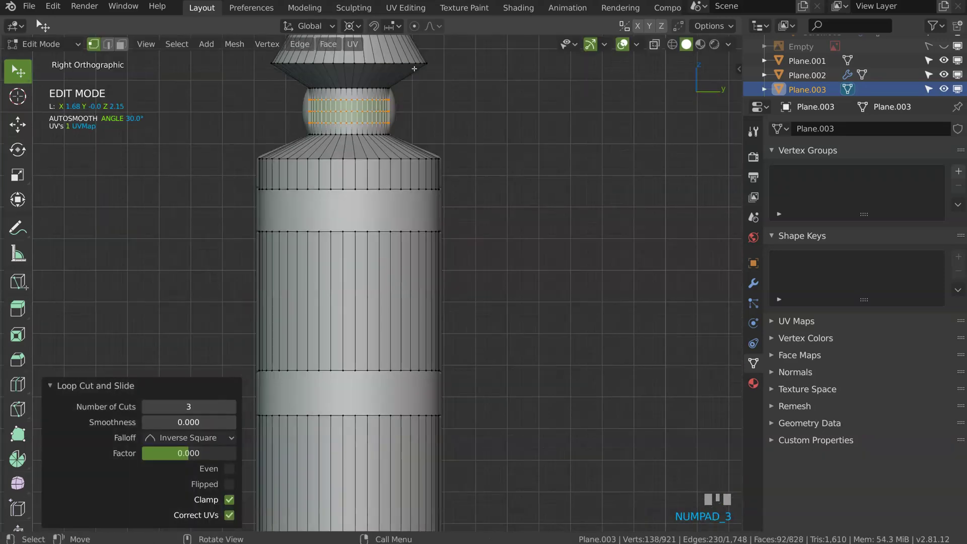
pyautogui.keyDown('ctrl'); pyautogui.moveTo(355, 80); pyautogui.dragTo(437, 149, button='middle'); pyautogui.keyUp('ctrl')
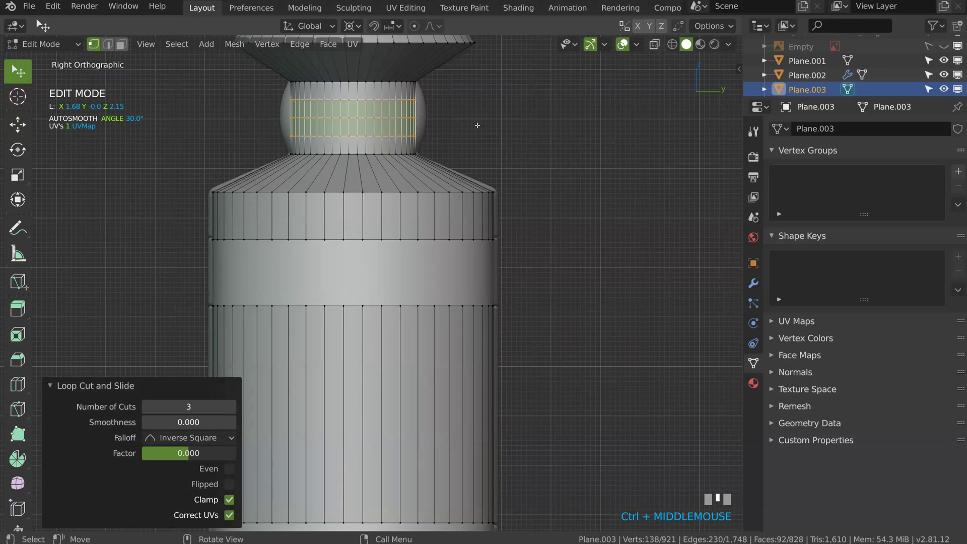
pyautogui.press('s')
pyautogui.rightClick(501, 129)
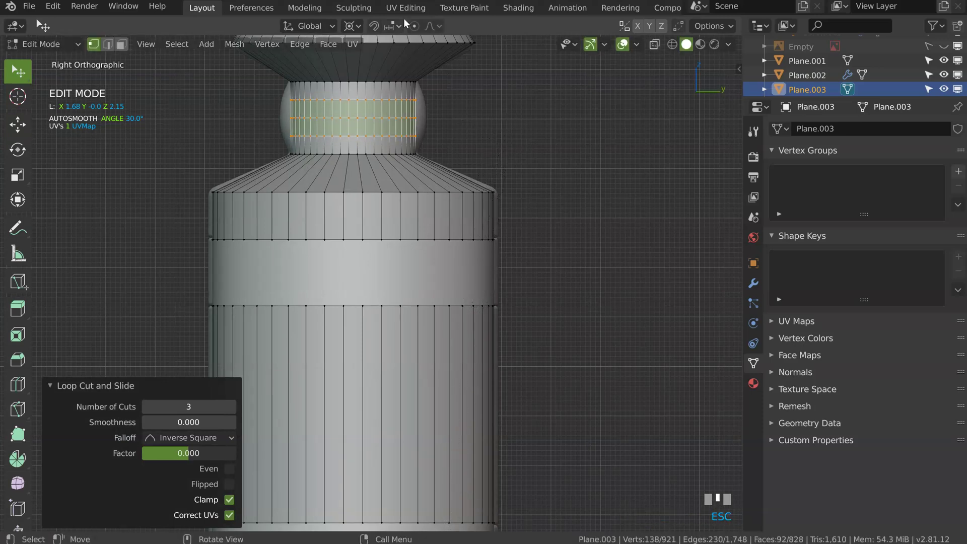
pyautogui.click(352, 26)
pyautogui.click(350, 111)
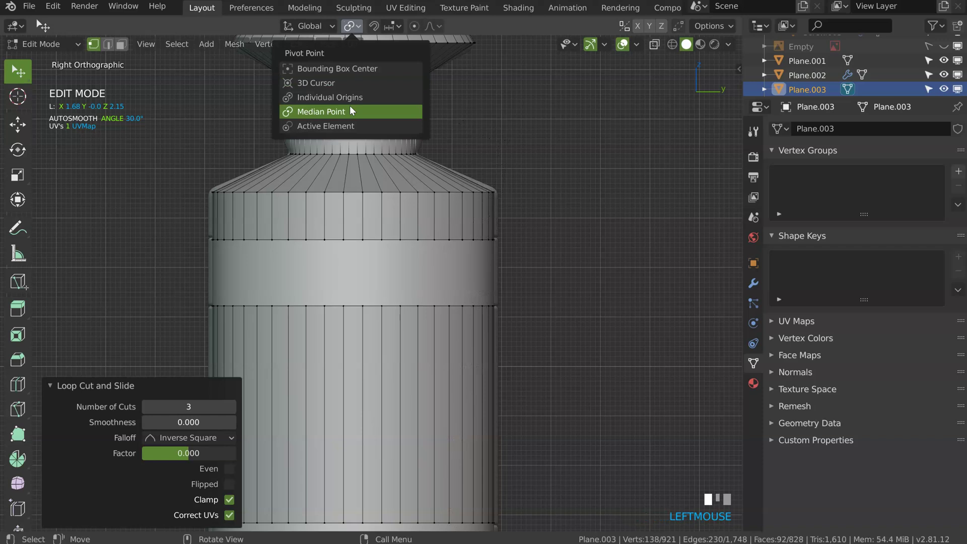
pyautogui.press('s')
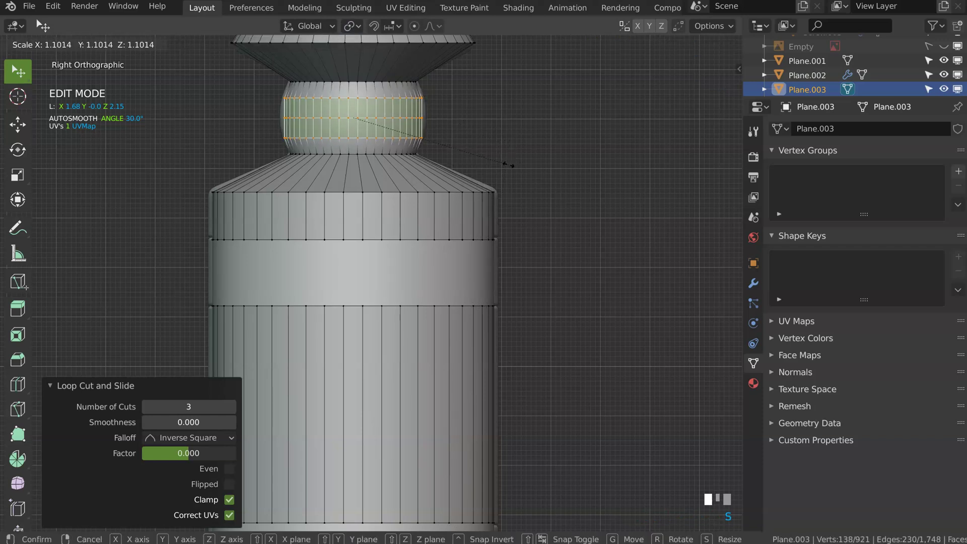
pyautogui.click(509, 165)
# Scale the neck's middle edge loop by 1.041 to round the neck's profile
pyautogui.keyDown('alt'); pyautogui.click(391, 121); pyautogui.keyUp('alt')
pyautogui.press('s')
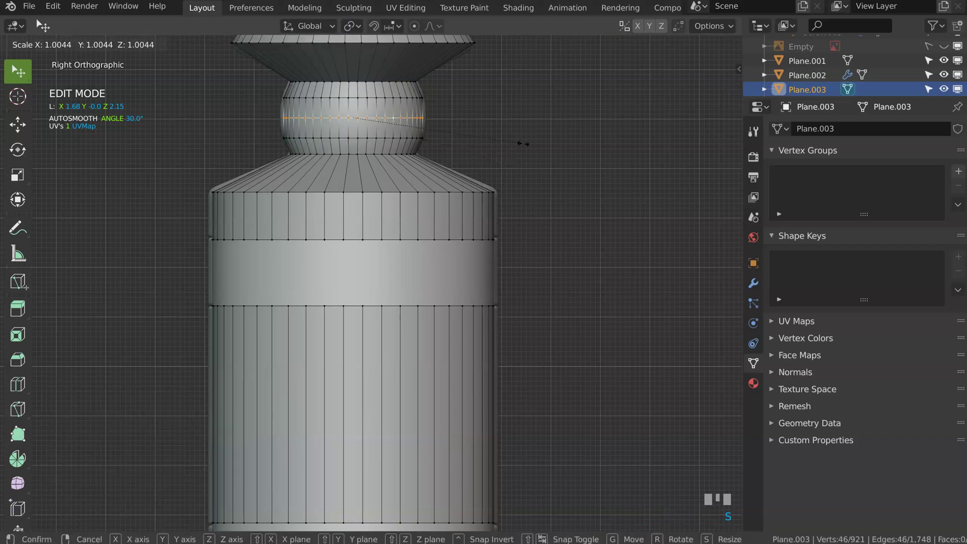
pyautogui.click(529, 144)
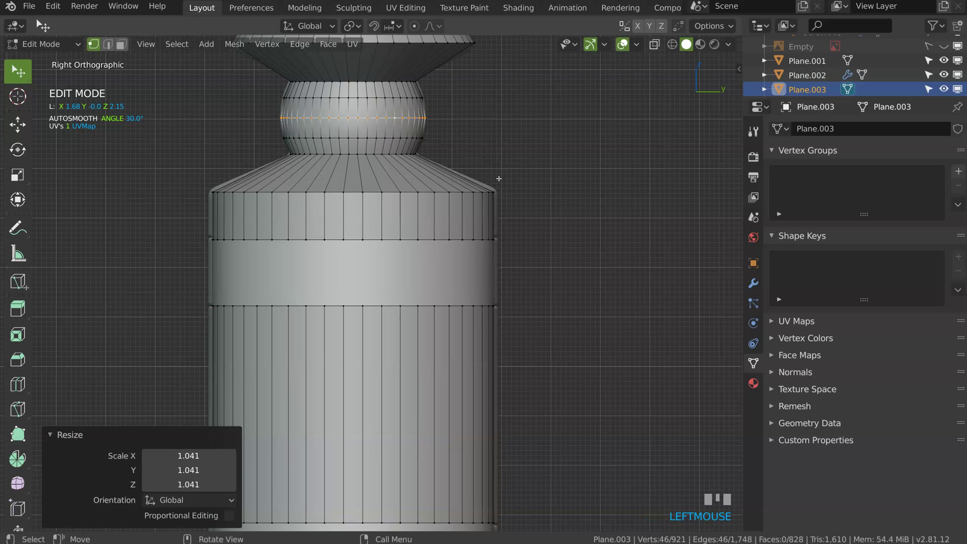
# Move the neck's top edge loop up 0.007 along Z and lower the tip's rim loop slightly along Z
pyautogui.keyDown('alt'); pyautogui.click(389, 82); pyautogui.keyUp('alt')
pyautogui.press('g')
pyautogui.press('z')
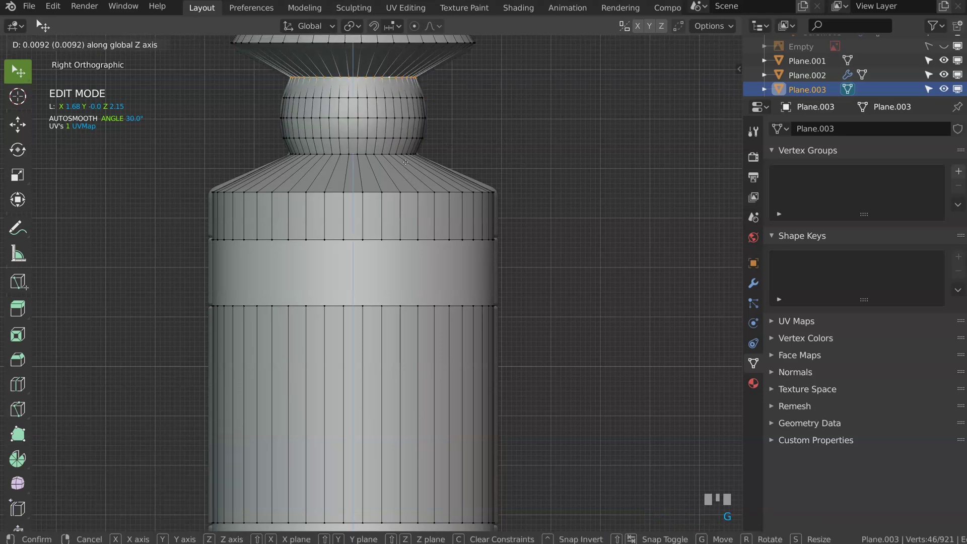
pyautogui.click(456, 137)
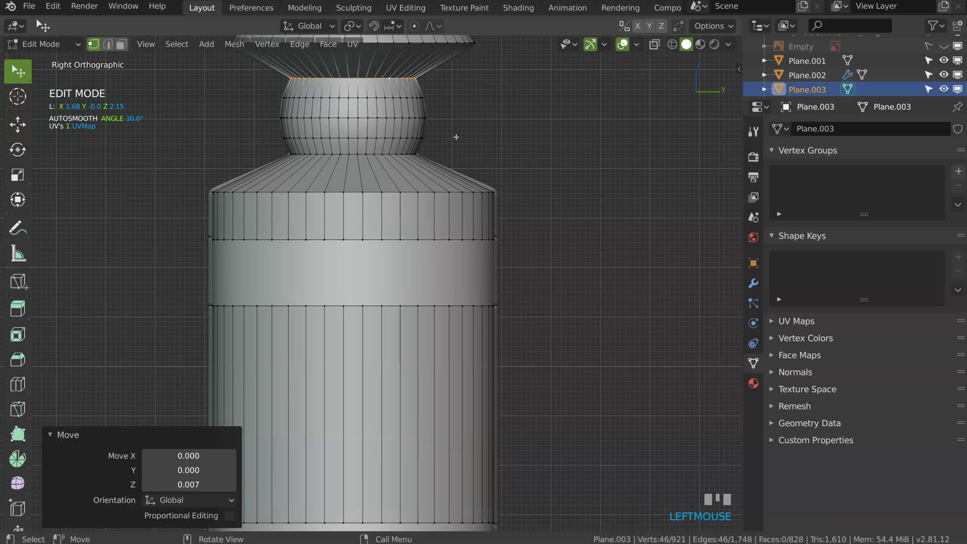
pyautogui.keyDown('alt'); pyautogui.click(428, 42); pyautogui.keyUp('alt')
pyautogui.press('g')
pyautogui.press('z')
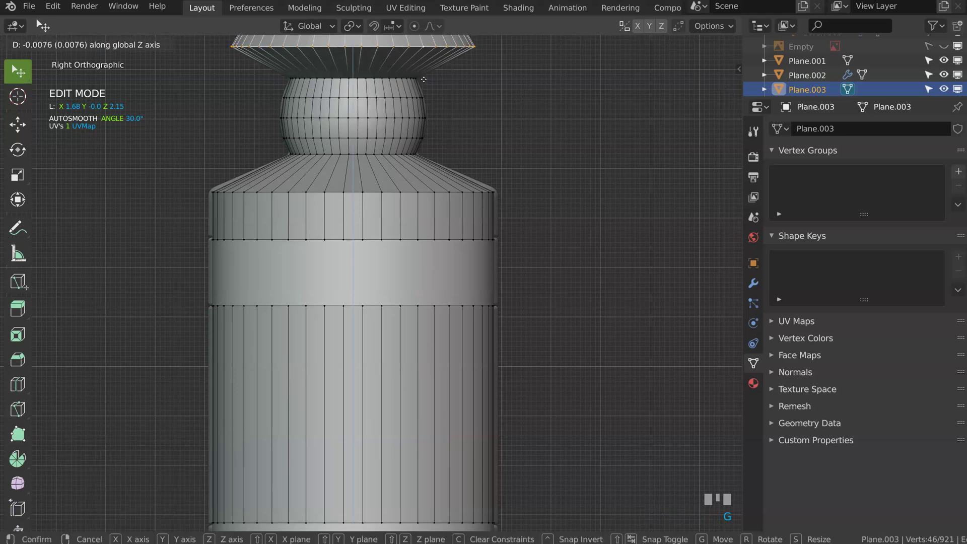
pyautogui.click(448, 90)
pyautogui.keyDown('ctrl'); pyautogui.moveTo(448, 90); pyautogui.dragTo(400, 251, button='middle'); pyautogui.keyUp('ctrl')
pyautogui.press('Tab')
# Bevel the edge loops at the shaft's shoulder and the conical tip's rim
pyautogui.keyDown('shift'); pyautogui.moveTo(394, 213); pyautogui.dragTo(397, 240, button='middle'); pyautogui.keyUp('shift')
pyautogui.click(398, 243)
pyautogui.click(397, 176)
pyautogui.keyDown('shift'); pyautogui.moveTo(443, 73); pyautogui.dragTo(408, 90, button='middle'); pyautogui.keyUp('shift')
pyautogui.click(427, 146)
pyautogui.keyDown('shift'); pyautogui.moveTo(408, 90); pyautogui.dragTo(368, 210, button='middle'); pyautogui.keyUp('shift')
pyautogui.keyDown('shift'); pyautogui.moveTo(422, 56); pyautogui.dragTo(412, 140, button='middle'); pyautogui.keyUp('shift')
pyautogui.press('Tab')
pyautogui.keyDown('alt'); pyautogui.keyDown('shift'); pyautogui.click(438, 279); pyautogui.keyUp('shift'); pyautogui.keyUp('alt')
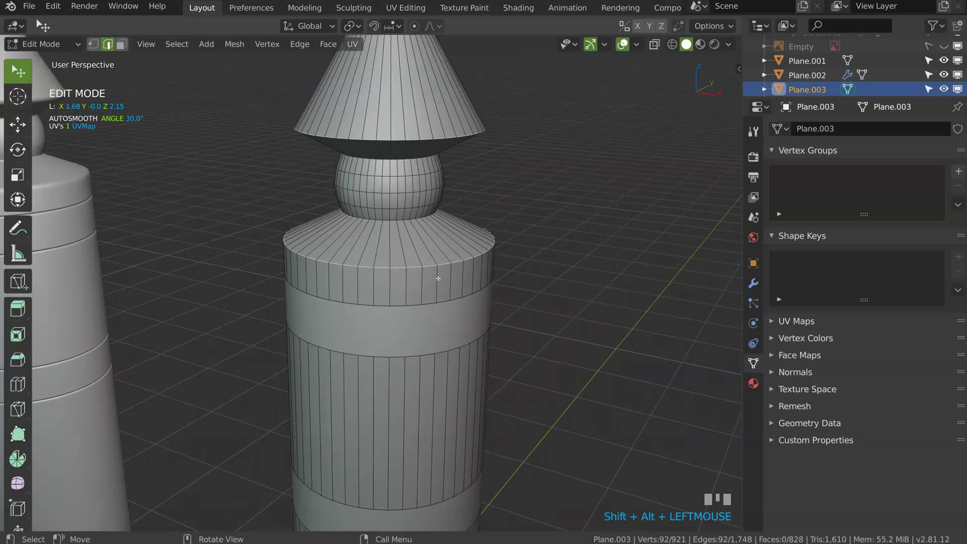
pyautogui.press('space')
pyautogui.click(510, 273)
pyautogui.press('space')
pyautogui.keyDown('ctrl'); pyautogui.moveTo(503, 276); pyautogui.dragTo(430, 171, button='middle'); pyautogui.keyUp('ctrl')
# Select the triangular faces on the flat top of the conical tip and inset them by 0.0178
pyautogui.scroll(-2, 470, 194)
pyautogui.moveTo(456, 103); pyautogui.dragTo(403, 182, button='middle')
pyautogui.click(372, 220)
pyautogui.press('Tab')
pyautogui.keyDown('ctrl'); pyautogui.moveTo(373, 219); pyautogui.dragTo(378, 126, button='middle'); pyautogui.keyUp('ctrl')
pyautogui.keyDown('shift'); pyautogui.moveTo(377, 126); pyautogui.dragTo(376, 218, button='middle'); pyautogui.keyUp('shift')
pyautogui.click(376, 217)
pyautogui.keyDown('ctrl'); pyautogui.moveTo(375, 217); pyautogui.dragTo(383, 209, button='right'); pyautogui.keyUp('ctrl')
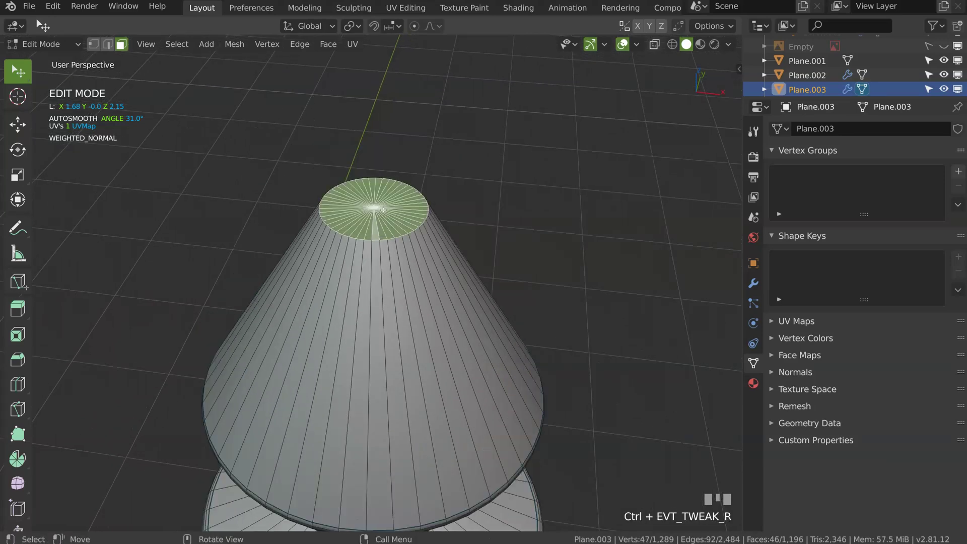
pyautogui.keyDown('ctrl'); pyautogui.moveTo(363, 211); pyautogui.dragTo(532, 183, button='middle'); pyautogui.keyUp('ctrl')
pyautogui.press('i')
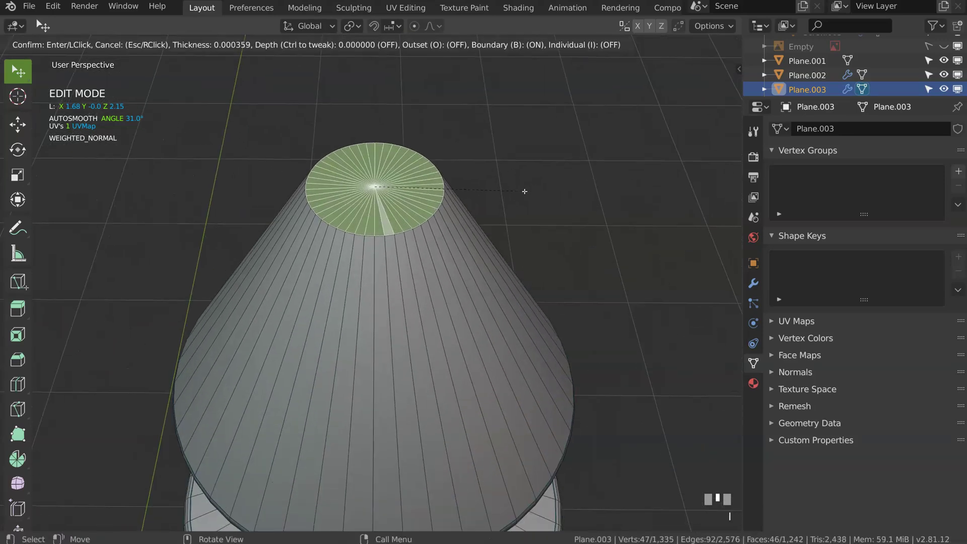
pyautogui.click(390, 206)
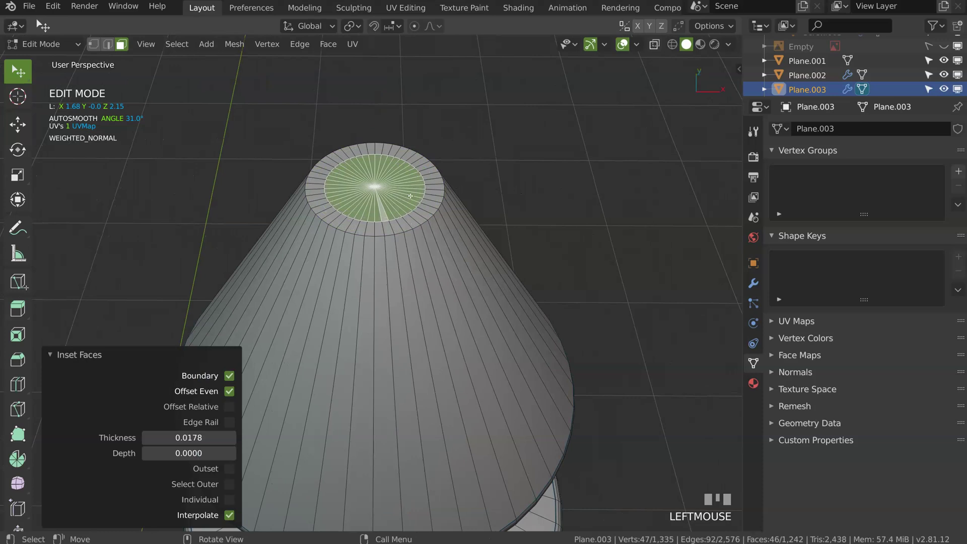
# Delete the inset faces on the tip's top and close the hole with Grid Fill
pyautogui.press('x')
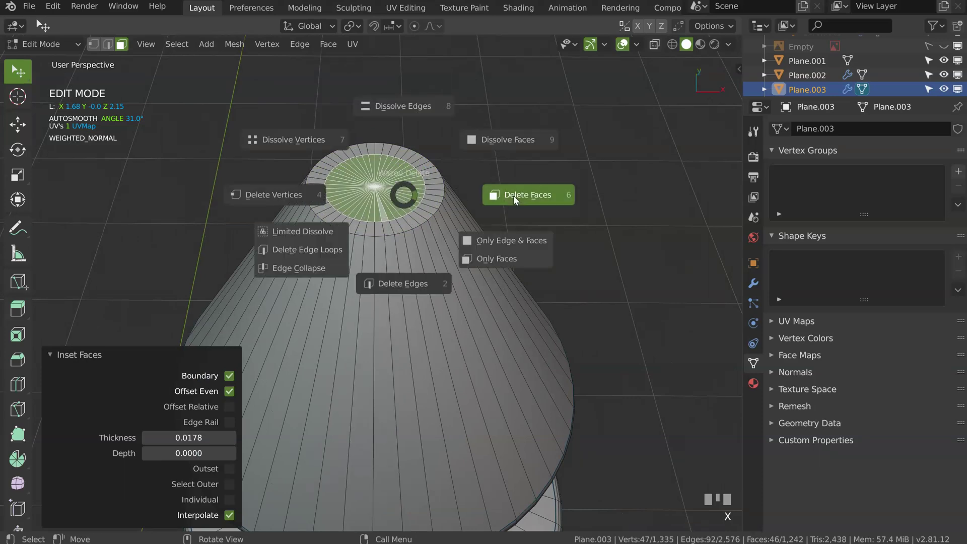
pyautogui.click(513, 195)
pyautogui.press('Tab')
pyautogui.keyDown('alt'); pyautogui.click(392, 219); pyautogui.keyUp('alt')
pyautogui.press('F3')
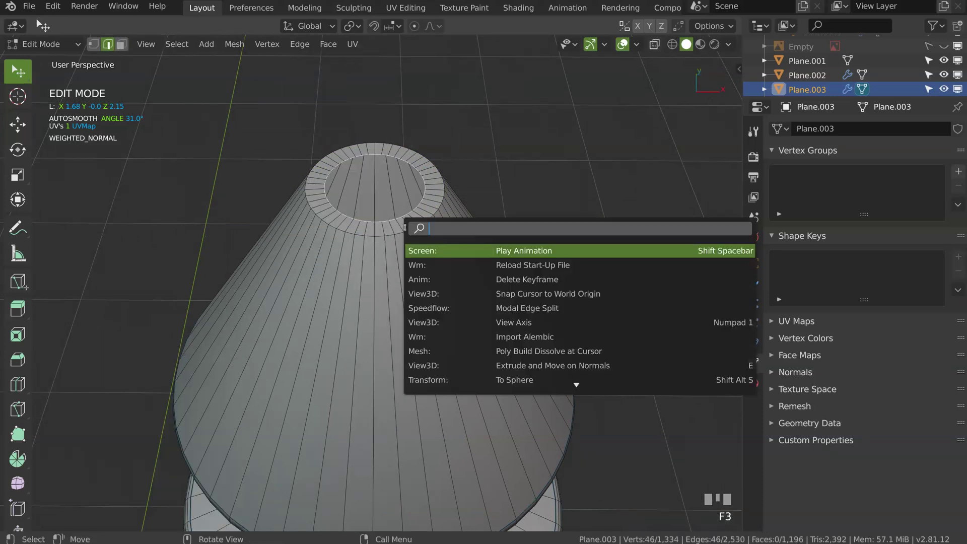
pyautogui.write('gri')
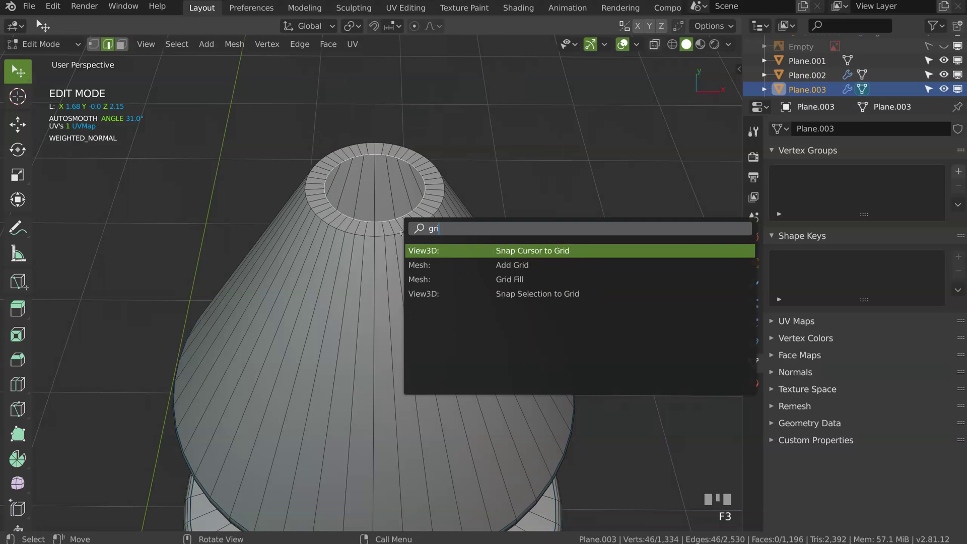
pyautogui.write('d')
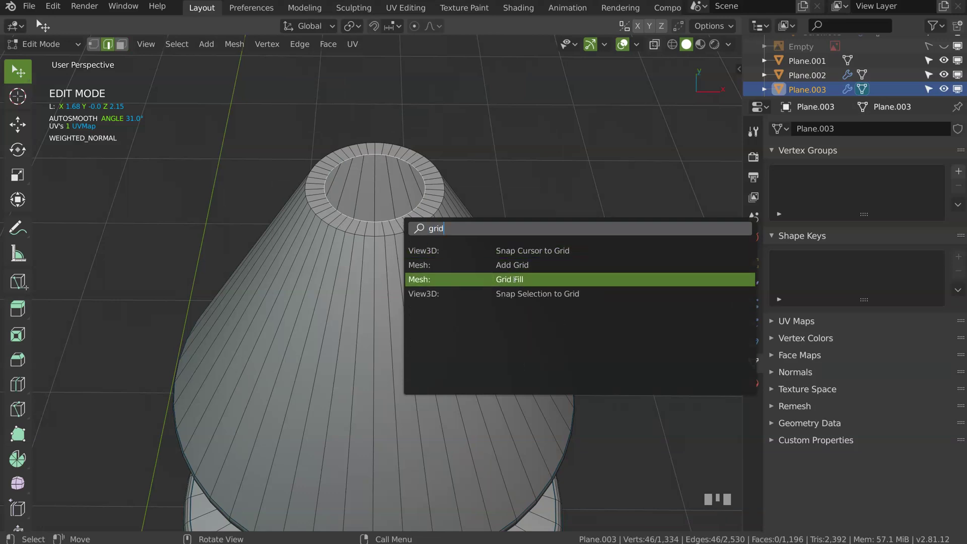
pyautogui.click(514, 280)
# Set the Grid Fill span to 6 and its offset to -1
pyautogui.click(147, 484)
pyautogui.click(147, 483)
pyautogui.click(149, 483)
pyautogui.click(149, 484)
pyautogui.click(148, 483)
pyautogui.click(147, 483)
pyautogui.click(147, 484)
pyautogui.click(232, 485)
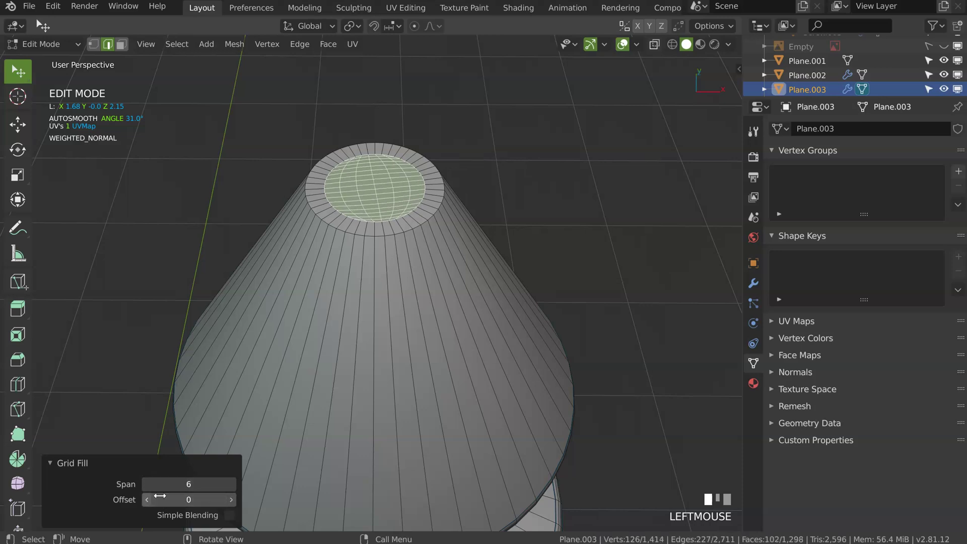
pyautogui.click(146, 497)
# Select the whole shaft mesh and compare the rebuilt jack with the reference model
pyautogui.moveTo(460, 184); pyautogui.dragTo(466, 225, button='middle')
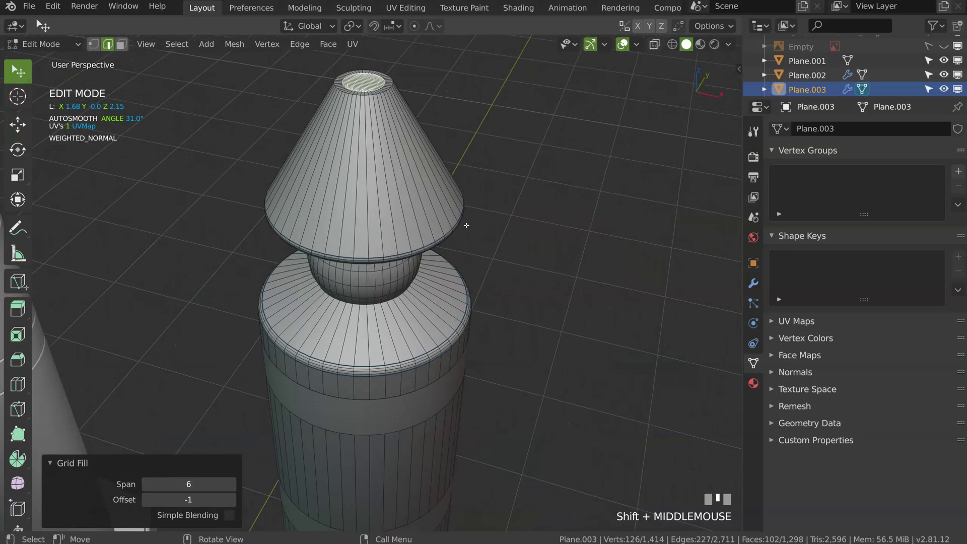
pyautogui.scroll(-5, 454, 226)
pyautogui.press('a')
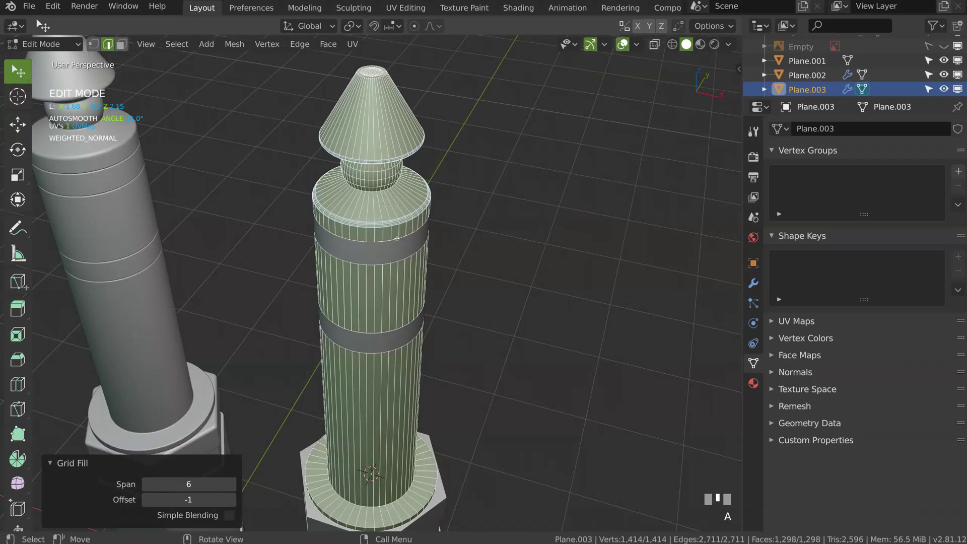
pyautogui.hotkey('shift', 'q')
pyautogui.keyDown('ctrl'); pyautogui.moveTo(506, 220); pyautogui.dragTo(428, 242, button='middle'); pyautogui.keyUp('ctrl')
pyautogui.scroll(-4, 428, 241)
pyautogui.click(397, 260)
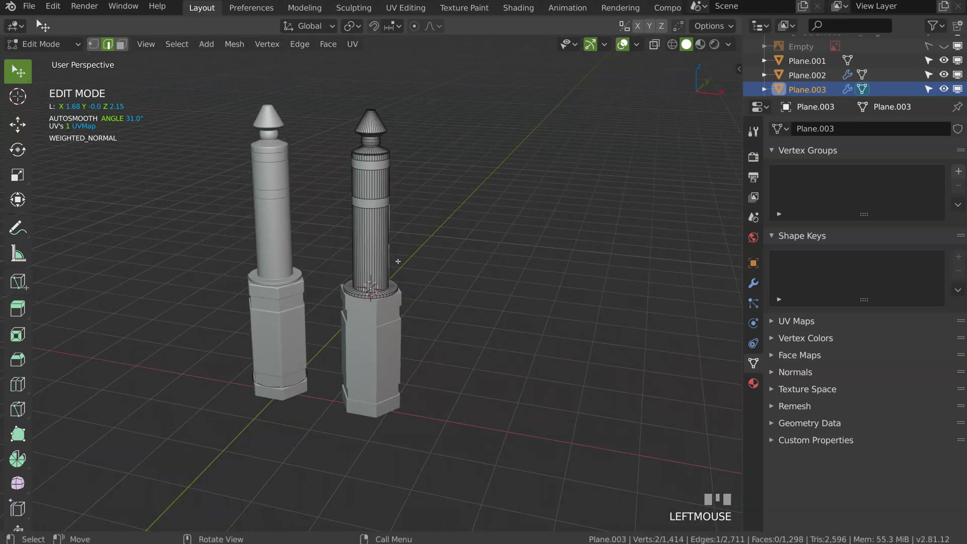
# Duplicate all four parts of the rebuilt jack and move the copy 1.802 along the X axis
pyautogui.press('Tab')
pyautogui.moveTo(379, 176); pyautogui.dragTo(395, 280, button='middle')
pyautogui.keyDown('shift'); pyautogui.click(374, 251); pyautogui.keyUp('shift')
pyautogui.keyDown('shift'); pyautogui.click(387, 381); pyautogui.keyUp('shift')
pyautogui.keyDown('shift'); pyautogui.moveTo(386, 381); pyautogui.dragTo(345, 326, button='middle'); pyautogui.keyUp('shift')
pyautogui.keyDown('shift'); pyautogui.click(372, 347); pyautogui.keyUp('shift')
pyautogui.hotkey('shift', 'd')
pyautogui.press('x')
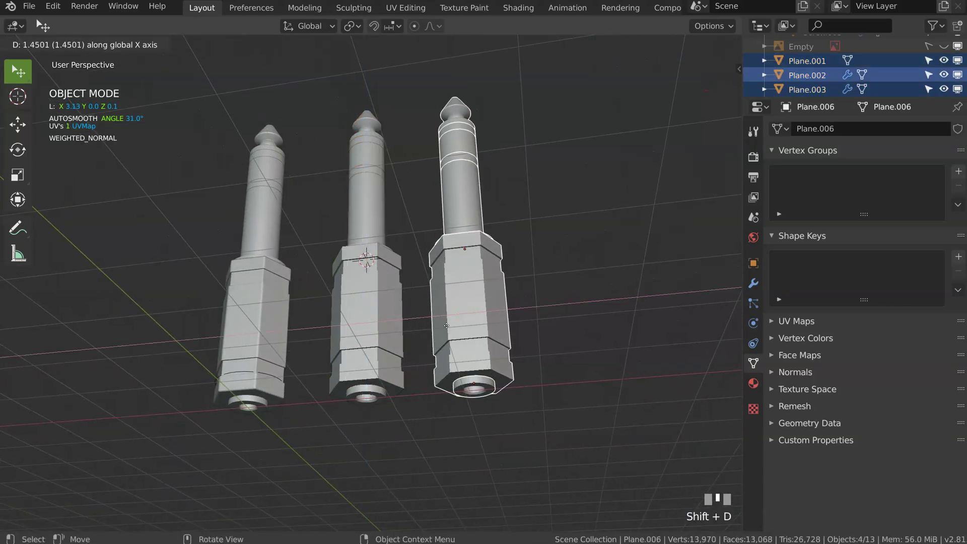
pyautogui.click(456, 323)
pyautogui.moveTo(455, 322); pyautogui.dragTo(462, 302, button='middle')
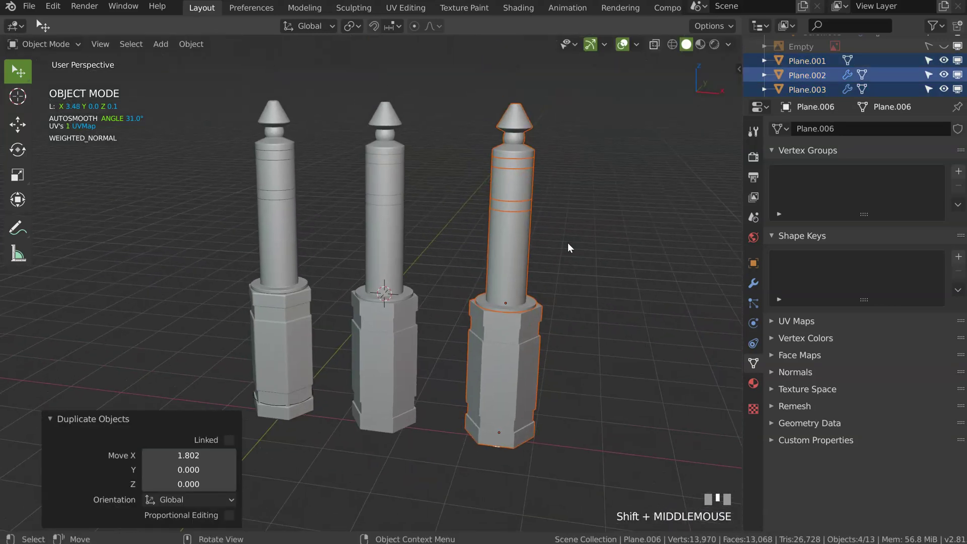
# Add an angle-limited Bevel about 0.009 wide with 4 segments to the middle jack's shaft parts and apply it
pyautogui.keyDown('shift'); pyautogui.moveTo(492, 368); pyautogui.dragTo(463, 273, button='middle'); pyautogui.keyUp('shift')
pyautogui.click(400, 288)
pyautogui.keyDown('ctrl'); pyautogui.moveTo(400, 288); pyautogui.dragTo(421, 265, button='middle'); pyautogui.keyUp('ctrl')
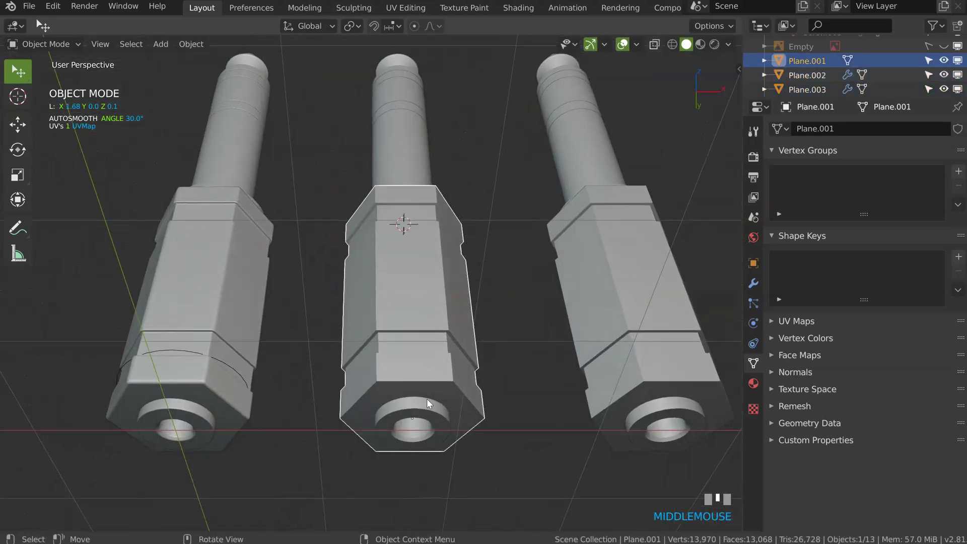
pyautogui.click(462, 321)
pyautogui.moveTo(463, 322); pyautogui.dragTo(428, 211, button='middle')
pyautogui.keyDown('shift'); pyautogui.click(418, 80); pyautogui.keyUp('shift')
pyautogui.keyDown('shift'); pyautogui.moveTo(418, 79); pyautogui.dragTo(416, 181, button='middle'); pyautogui.keyUp('shift')
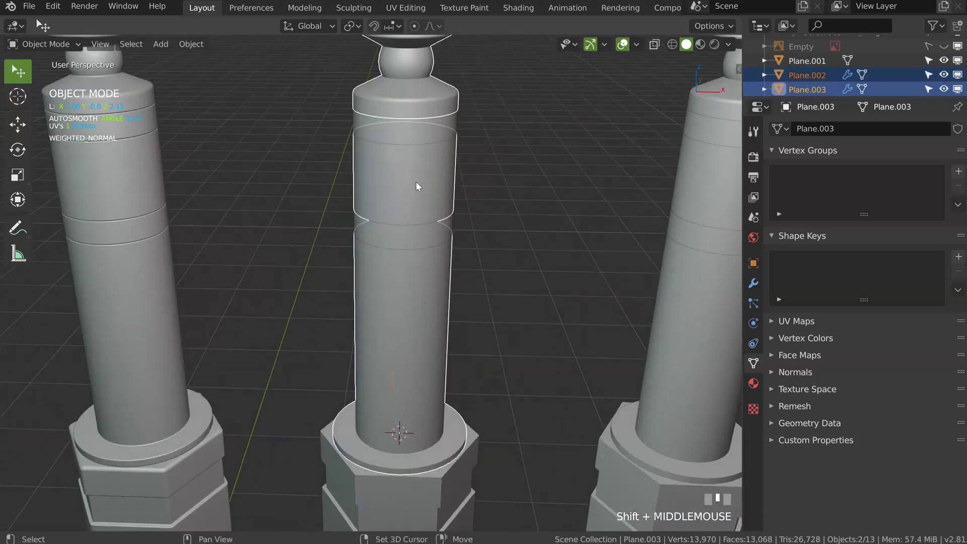
pyautogui.keyDown('shift'); pyautogui.click(407, 230); pyautogui.keyUp('shift')
pyautogui.keyDown('shift'); pyautogui.scroll(5, 408, 236); pyautogui.keyUp('shift')
pyautogui.press('space')
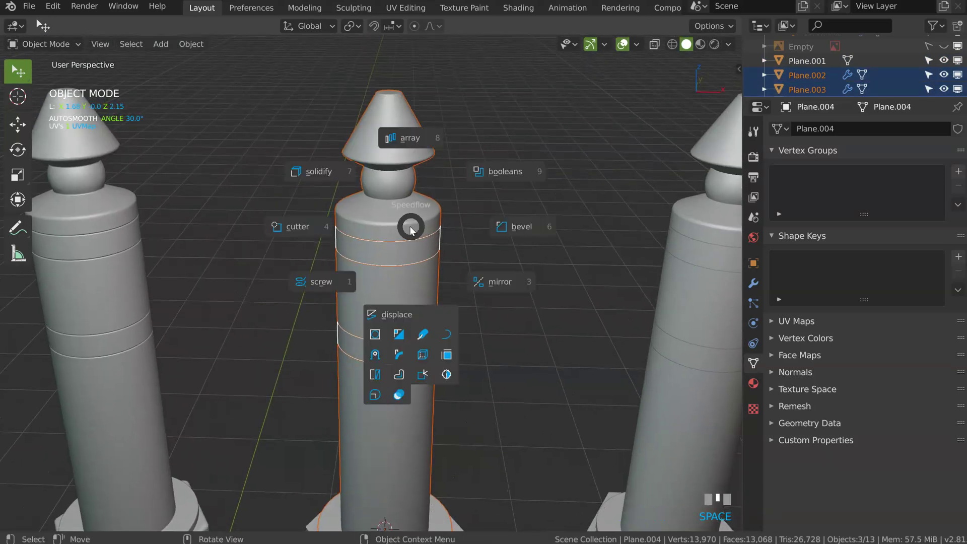
pyautogui.click(529, 229)
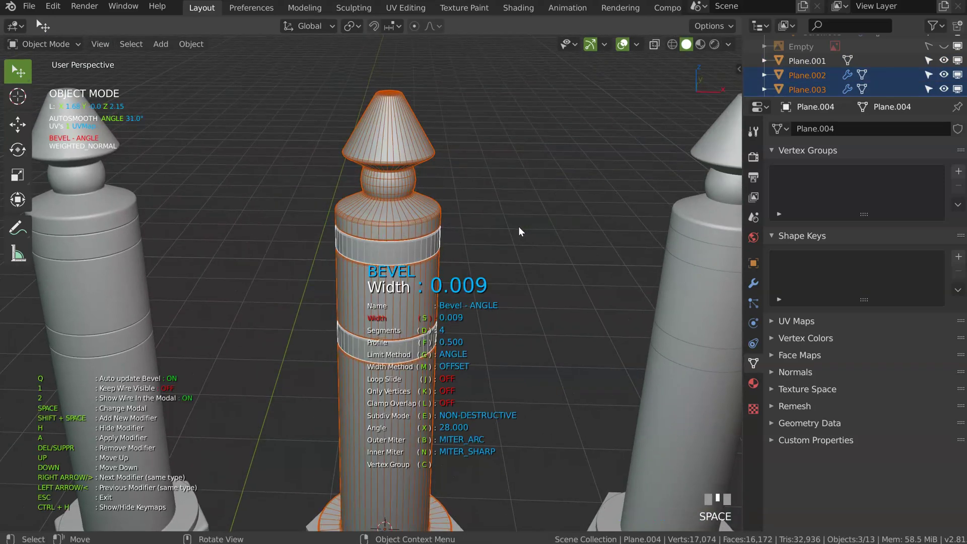
pyautogui.click(493, 247)
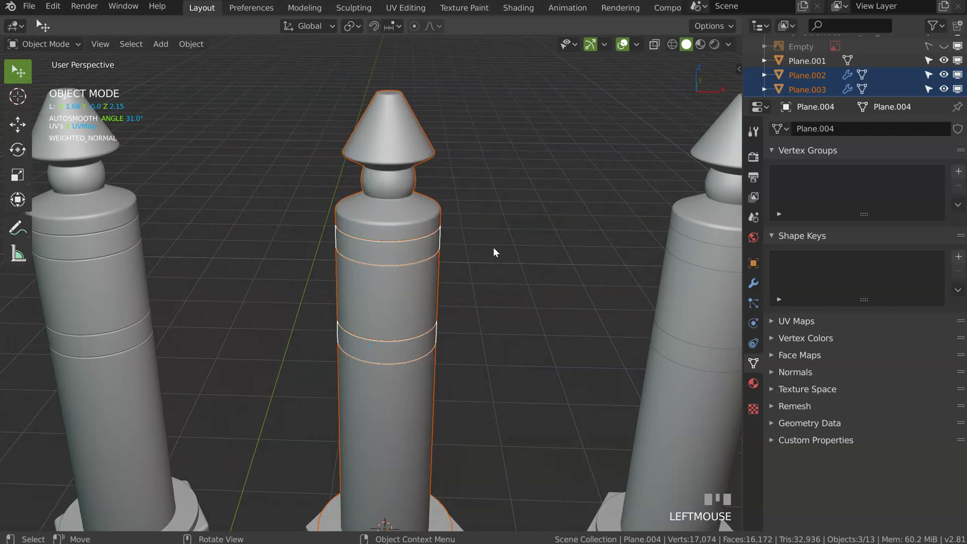
# Bevel the six vertical corner edge loops of the middle jack's hexagonal body with width 0.0182 and 4 segments
pyautogui.keyDown('shift'); pyautogui.moveTo(514, 270); pyautogui.dragTo(429, 208, button='middle'); pyautogui.keyUp('shift')
pyautogui.click(351, 162)
pyautogui.keyDown('ctrl'); pyautogui.moveTo(421, 121); pyautogui.dragTo(377, 255, button='middle'); pyautogui.keyUp('ctrl')
pyautogui.click(363, 296)
pyautogui.keyDown('ctrl'); pyautogui.moveTo(364, 295); pyautogui.dragTo(396, 221, button='middle'); pyautogui.keyUp('ctrl')
pyautogui.keyDown('shift'); pyautogui.moveTo(395, 220); pyautogui.dragTo(419, 169, button='middle'); pyautogui.keyUp('shift')
pyautogui.press('Tab')
pyautogui.click(344, 230)
pyautogui.keyDown('alt'); pyautogui.click(326, 212); pyautogui.keyUp('alt')
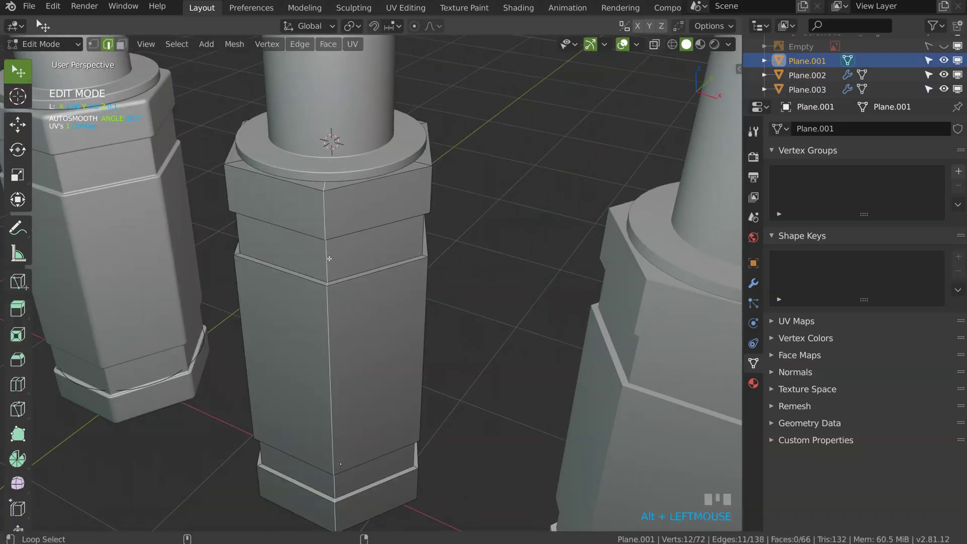
pyautogui.keyDown('ctrl'); pyautogui.keyDown('alt'); pyautogui.click(339, 339); pyautogui.keyUp('alt'); pyautogui.keyUp('ctrl')
pyautogui.keyDown('alt'); pyautogui.click(331, 307); pyautogui.keyUp('alt')
pyautogui.moveTo(174, 317); pyautogui.dragTo(216, 326, button='middle')
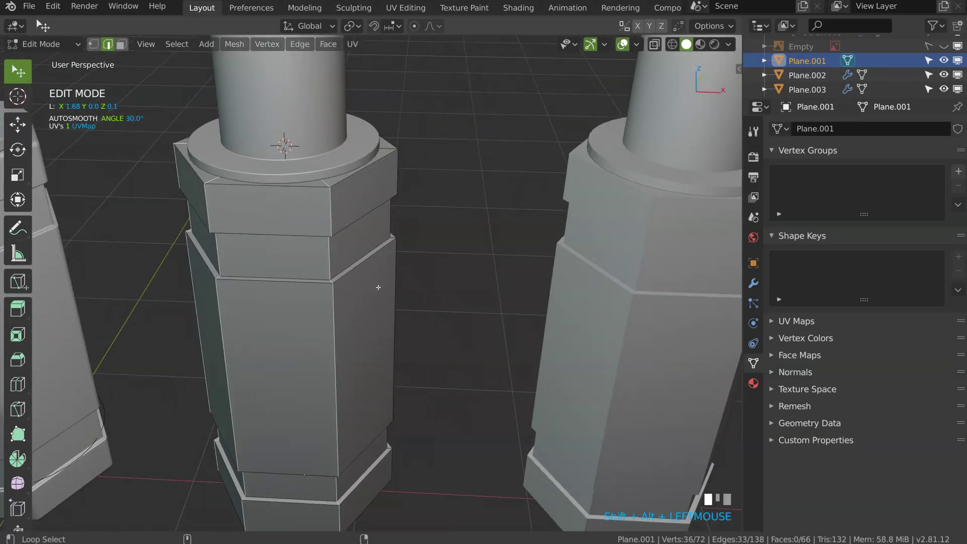
pyautogui.moveTo(519, 218); pyautogui.dragTo(394, 213, button='middle')
pyautogui.keyDown('alt'); pyautogui.keyDown('shift'); pyautogui.click(343, 358); pyautogui.keyUp('shift'); pyautogui.keyUp('alt')
pyautogui.moveTo(447, 302); pyautogui.dragTo(389, 282, button='middle')
pyautogui.keyDown('alt'); pyautogui.keyDown('shift'); pyautogui.click(314, 357); pyautogui.keyUp('shift'); pyautogui.keyUp('alt')
pyautogui.moveTo(342, 246); pyautogui.dragTo(319, 284, button='middle')
pyautogui.keyDown('shift'); pyautogui.moveTo(331, 292); pyautogui.dragTo(367, 211, button='middle'); pyautogui.keyUp('shift')
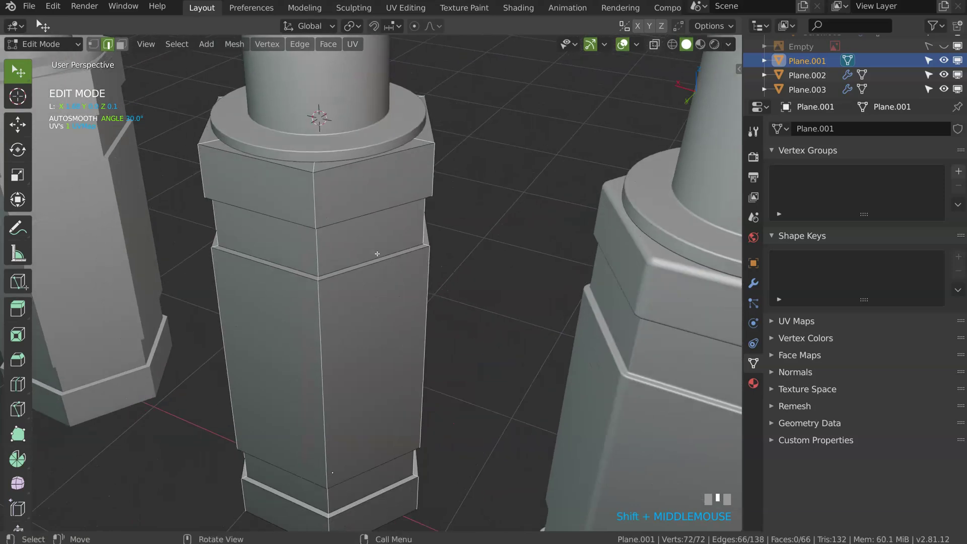
pyautogui.hotkey('ctrl', 'b')
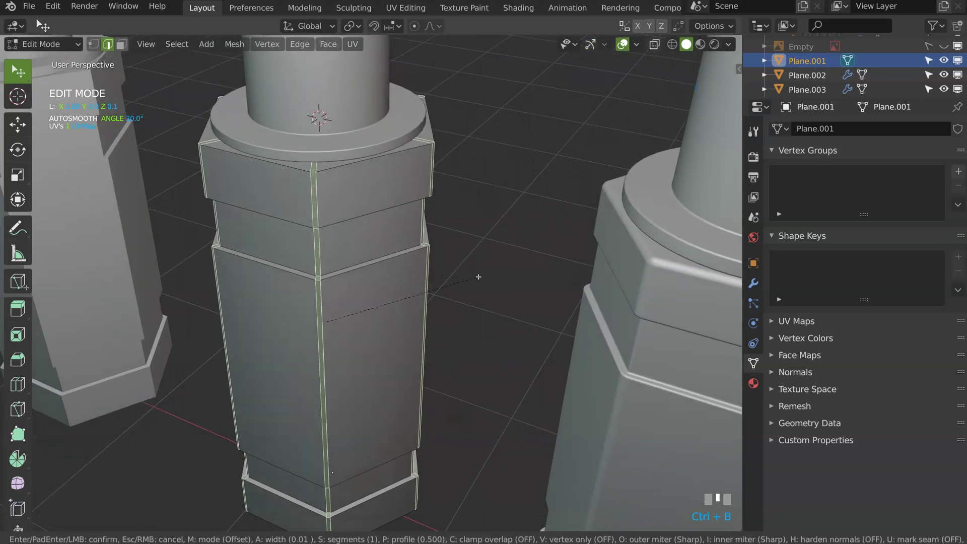
pyautogui.scroll(2, 480, 277)
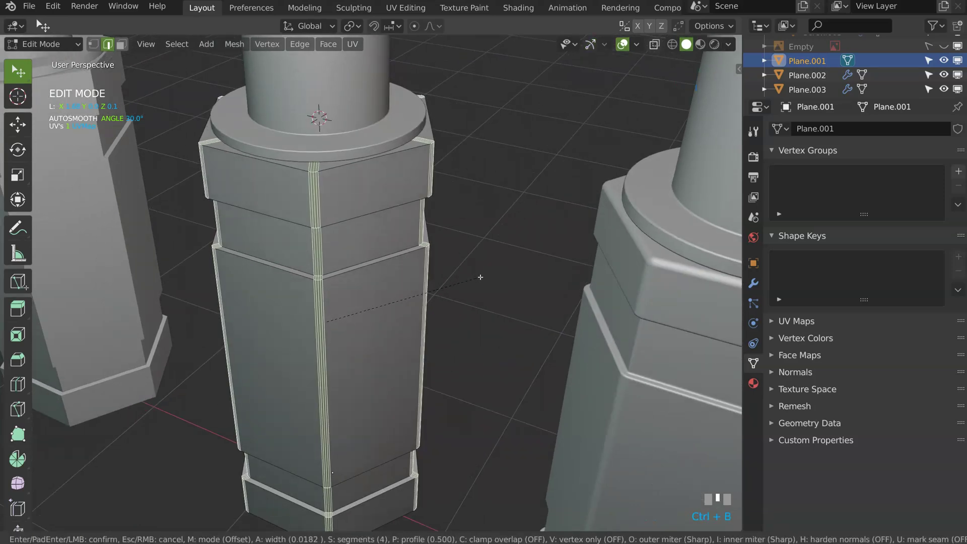
pyautogui.click(480, 277)
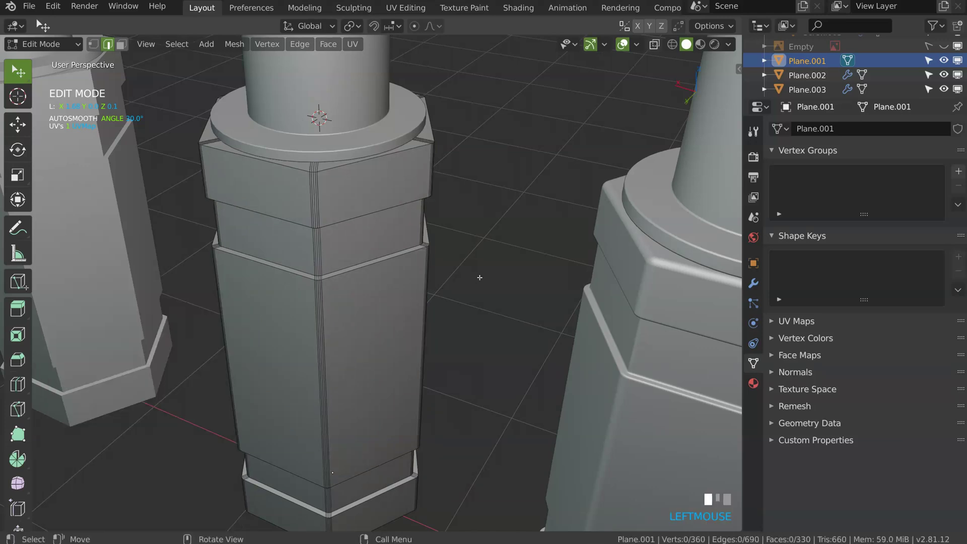
# Try an applied angle-limited Bevel of width 0.004 with 4 segments on the whole hexagonal body, and undo it
pyautogui.press('Tab')
pyautogui.press('space')
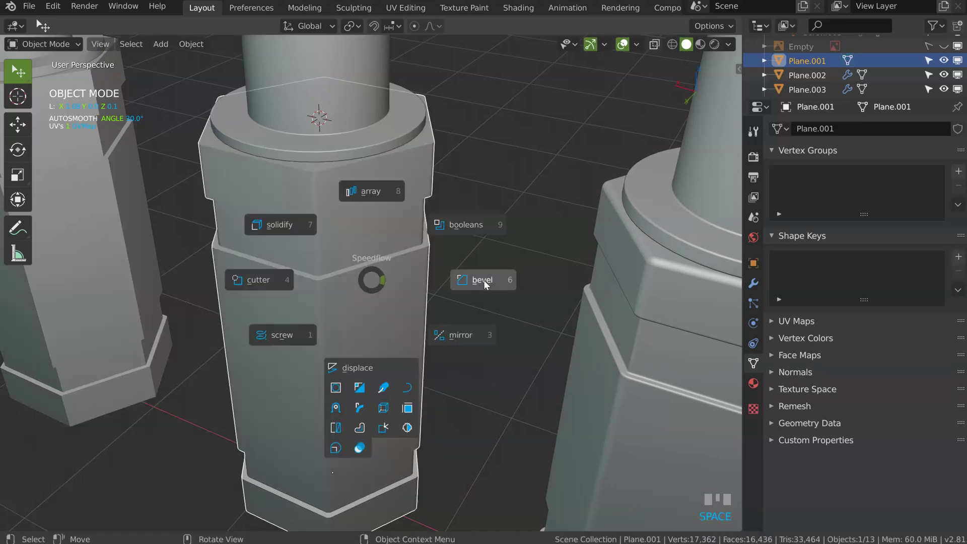
pyautogui.click(484, 281)
pyautogui.click(476, 283)
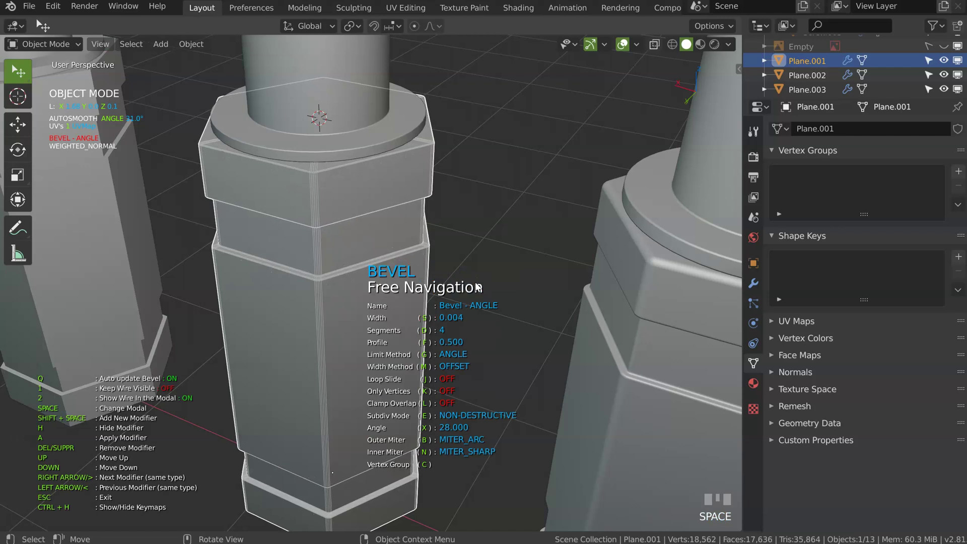
pyautogui.press('a')
pyautogui.click(466, 266)
pyautogui.keyDown('ctrl'); pyautogui.moveTo(467, 267); pyautogui.dragTo(415, 250, button='middle'); pyautogui.keyUp('ctrl')
pyautogui.keyDown('ctrl'); pyautogui.moveTo(187, 248); pyautogui.dragTo(600, 145, button='middle'); pyautogui.keyUp('ctrl')
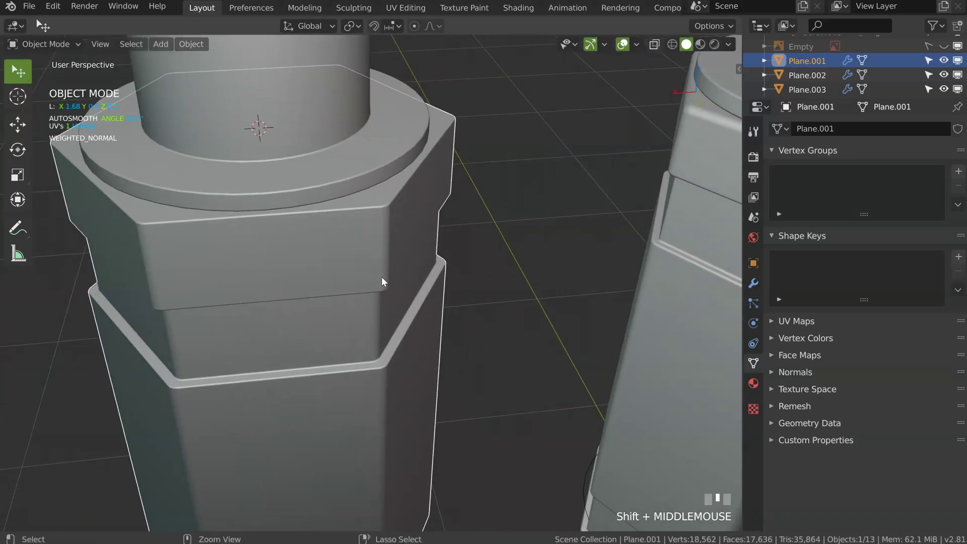
pyautogui.hotkey('ctrl', 'z')
pyautogui.hotkey('ctrl', 'z')
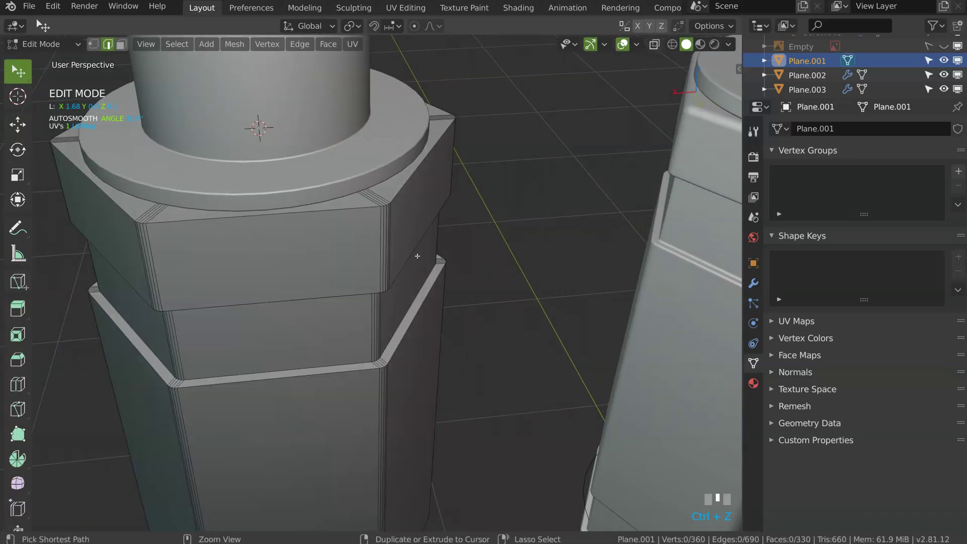
# Bevel the hexagonal body's top and bottom rim edges by weight with width 0.017, 5 segments and Loop Slide on, and apply it
pyautogui.keyDown('ctrl'); pyautogui.moveTo(460, 144); pyautogui.dragTo(407, 232, button='middle'); pyautogui.keyUp('ctrl')
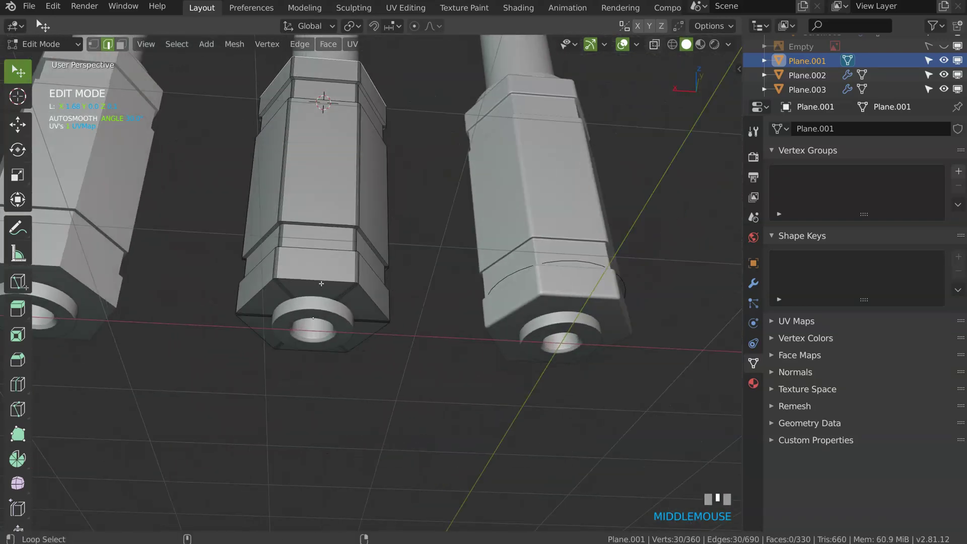
pyautogui.press('space')
pyautogui.click(421, 294)
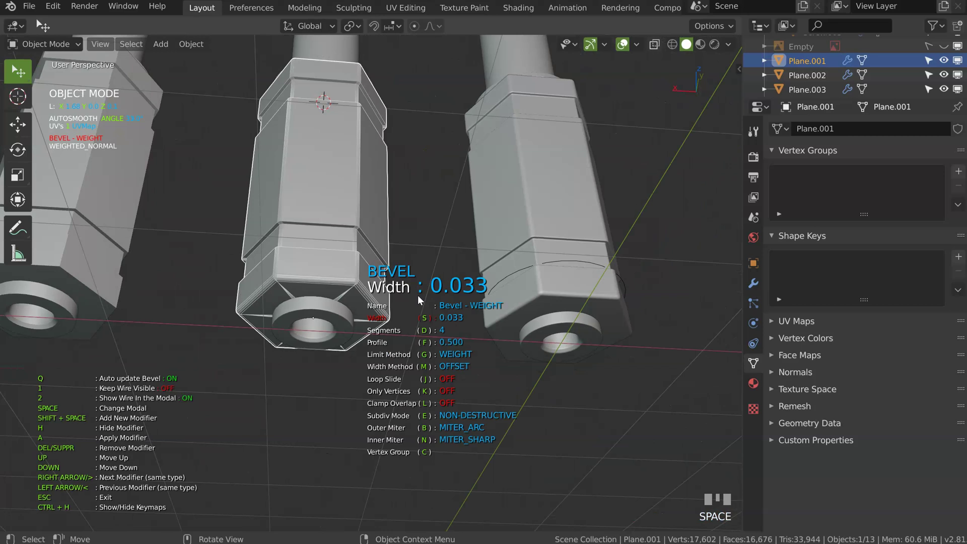
pyautogui.press('space')
pyautogui.moveTo(414, 296); pyautogui.dragTo(400, 160, button='middle')
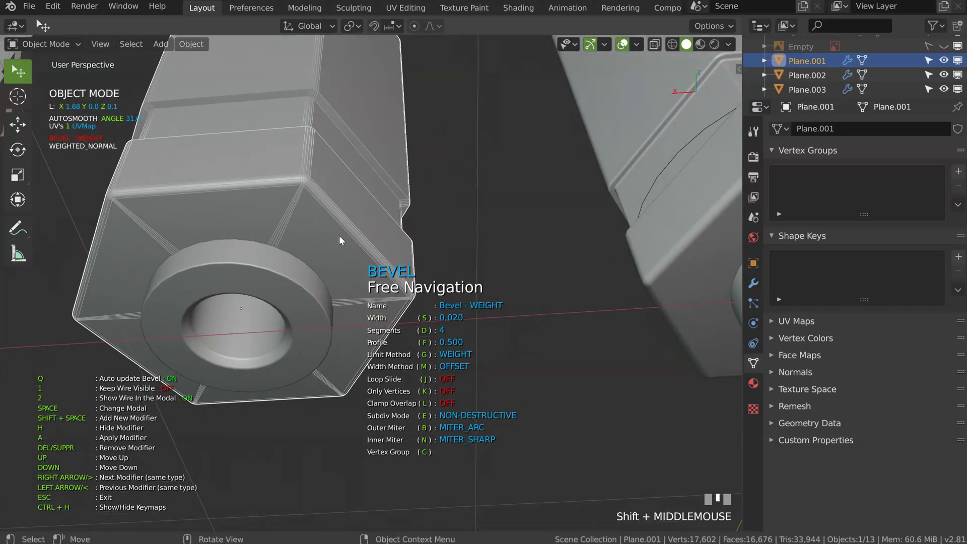
pyautogui.press('j')
pyautogui.press('s')
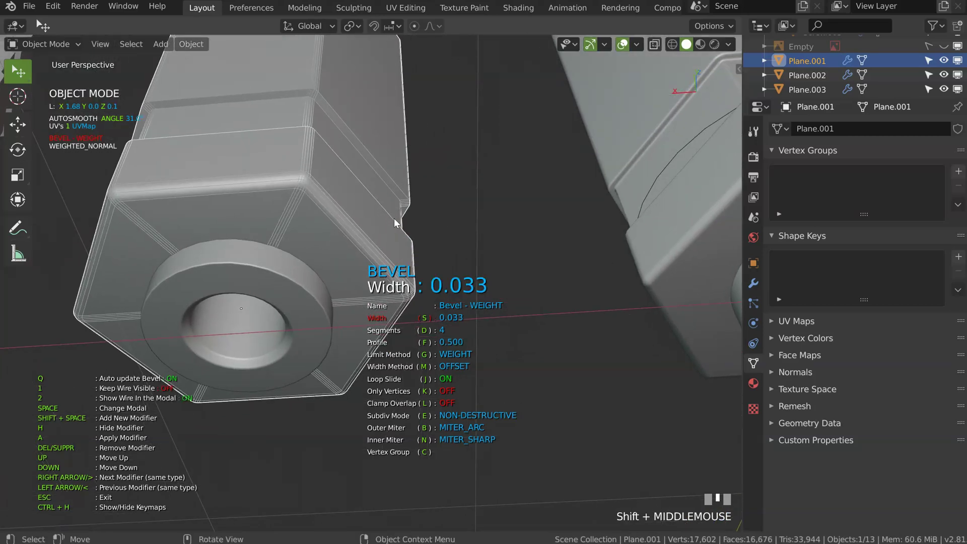
pyautogui.press('space')
pyautogui.press('d')
pyautogui.press('d')
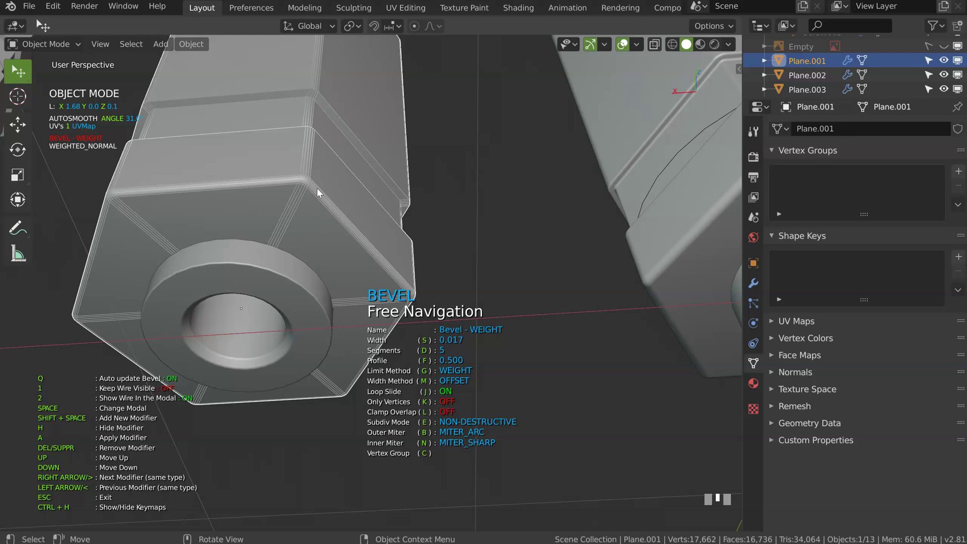
pyautogui.moveTo(332, 215)
pyautogui.mouseDown(button='middle')
pyautogui.moveTo(312, 198)
pyautogui.moveTo(315, 222)
pyautogui.mouseUp(button='middle')
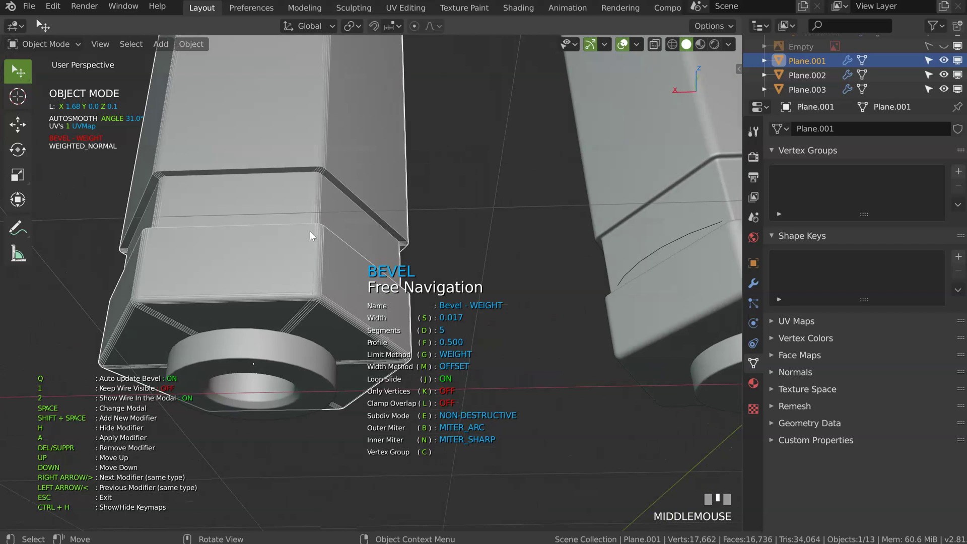
pyautogui.press('Delete')
# Add a second Bevel to the hexagonal body, limited by a 28° angle, with width 0.006 and 4 segments, and apply it
pyautogui.hotkey('shift', 'space')
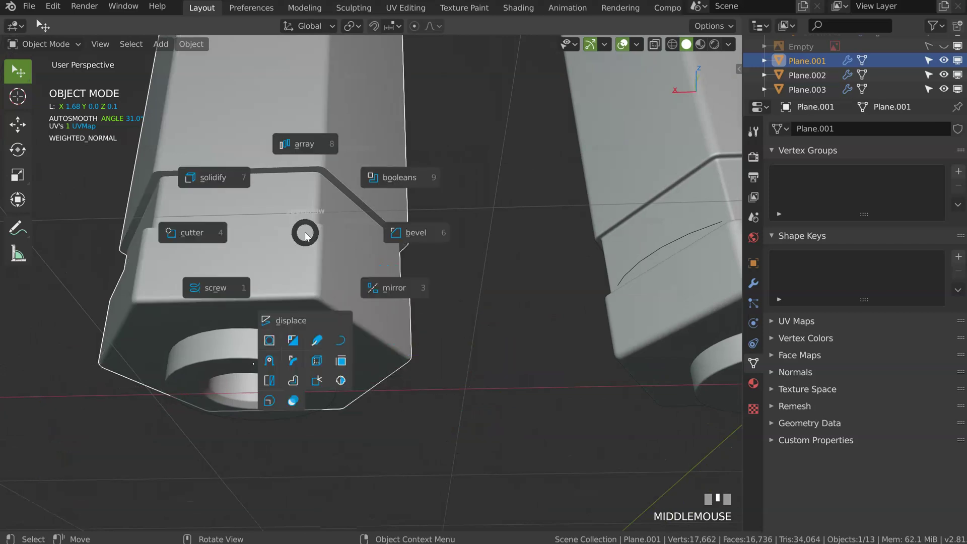
pyautogui.click(407, 231)
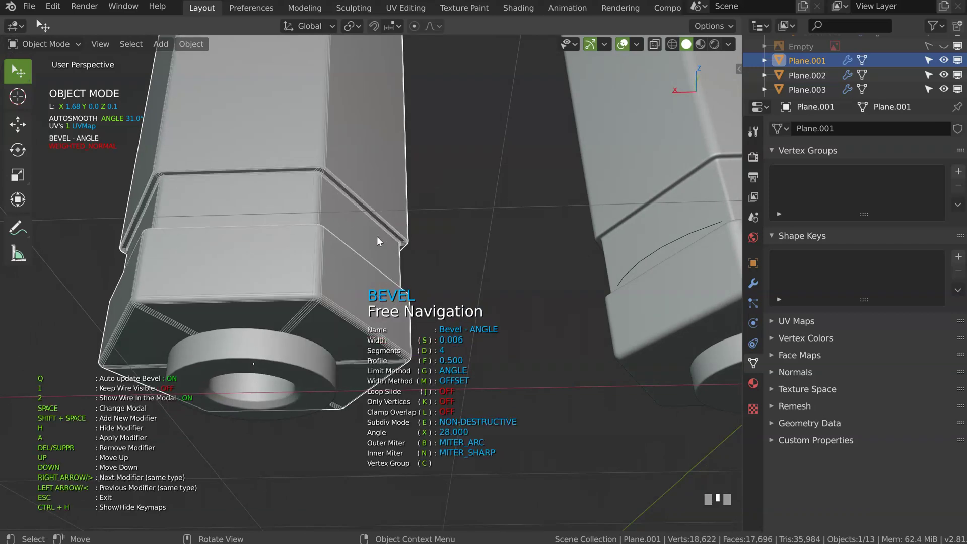
pyautogui.press('Delete')
pyautogui.click(329, 223)
pyautogui.moveTo(329, 223)
pyautogui.keyDown('ctrl'); pyautogui.mouseDown(button='middle')
pyautogui.moveTo(403, 169)
pyautogui.moveTo(297, 249)
pyautogui.moveTo(303, 273)
pyautogui.moveTo(331, 211)
pyautogui.mouseUp(button='middle'); pyautogui.keyUp('ctrl')
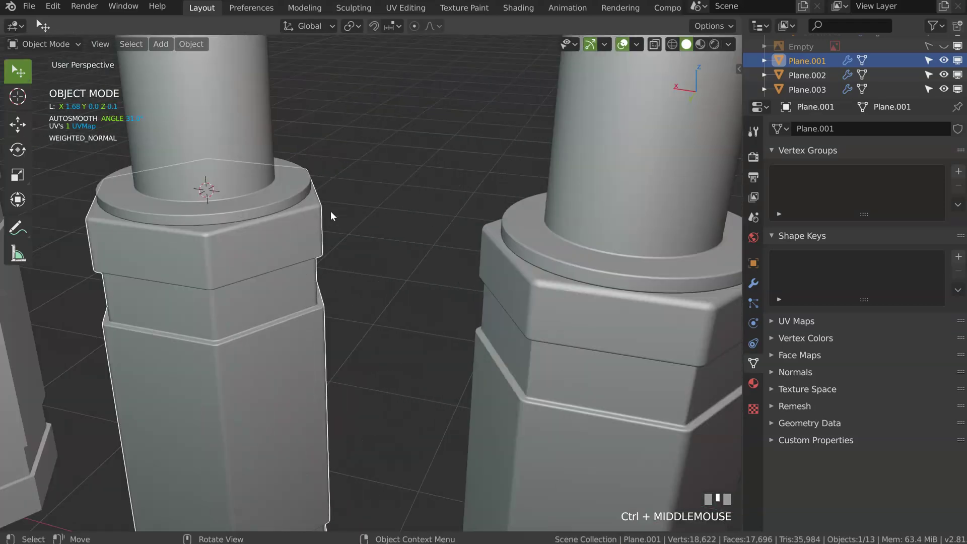
# Isolate the middle jack's hexagonal body in local view and select its whole mesh in Edit Mode
pyautogui.click(239, 180)
pyautogui.keyDown('ctrl'); pyautogui.moveTo(239, 180); pyautogui.dragTo(303, 106, button='middle'); pyautogui.keyUp('ctrl')
pyautogui.keyDown('shift'); pyautogui.moveTo(304, 105); pyautogui.dragTo(349, 232, button='middle'); pyautogui.keyUp('shift')
pyautogui.click(322, 188)
pyautogui.keyDown('shift'); pyautogui.moveTo(348, 232); pyautogui.dragTo(334, 139, button='middle'); pyautogui.keyUp('shift')
pyautogui.click(316, 294)
pyautogui.keyDown('ctrl'); pyautogui.moveTo(316, 294); pyautogui.dragTo(383, 110, button='middle'); pyautogui.keyUp('ctrl')
pyautogui.press('KP_Divide')
pyautogui.moveTo(331, 187); pyautogui.dragTo(368, 228, button='middle')
pyautogui.press('Tab')
pyautogui.press('a')
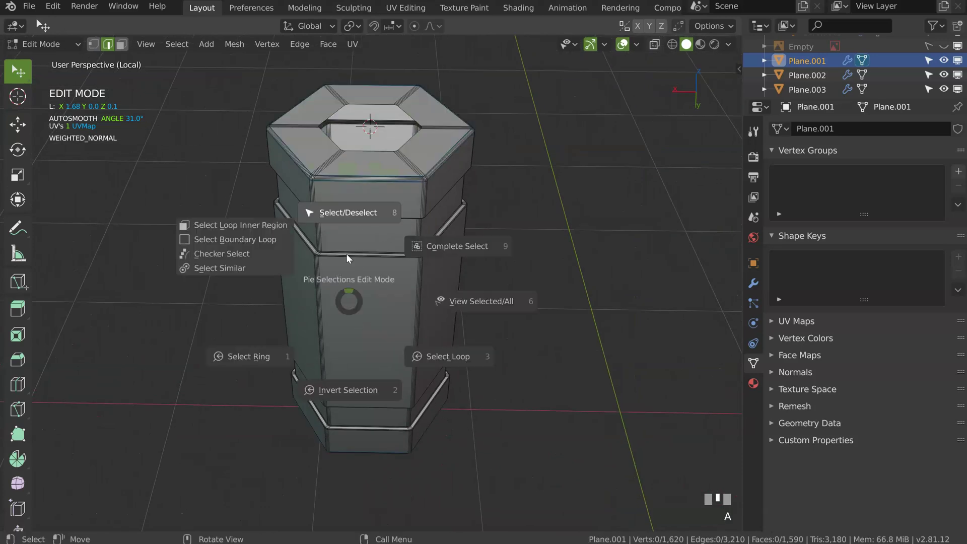
pyautogui.hotkey('shift', 'q')
pyautogui.click(458, 244)
pyautogui.moveTo(363, 257); pyautogui.dragTo(362, 226, button='middle')
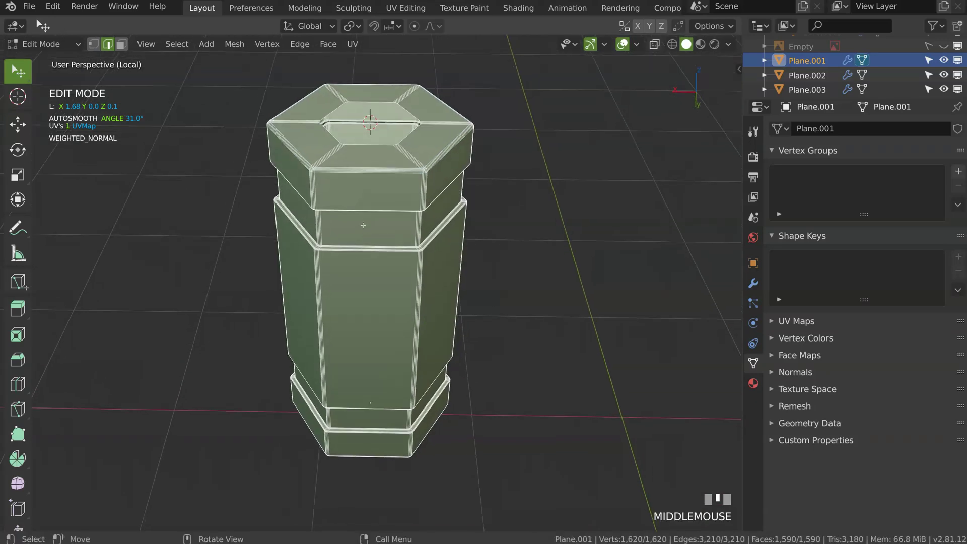
# Add three evenly spaced vertical loop cuts to each of the first two side faces of the hexagonal body
pyautogui.hotkey('ctrl', 'r')
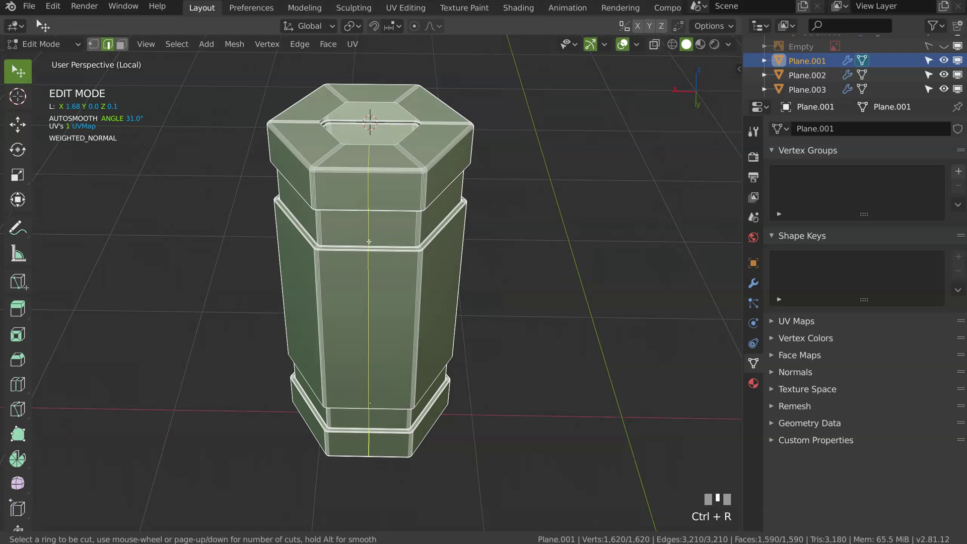
pyautogui.scroll(2, 370, 242)
pyautogui.click(370, 241)
pyautogui.rightClick(370, 241)
pyautogui.moveTo(370, 241); pyautogui.dragTo(315, 226, button='middle')
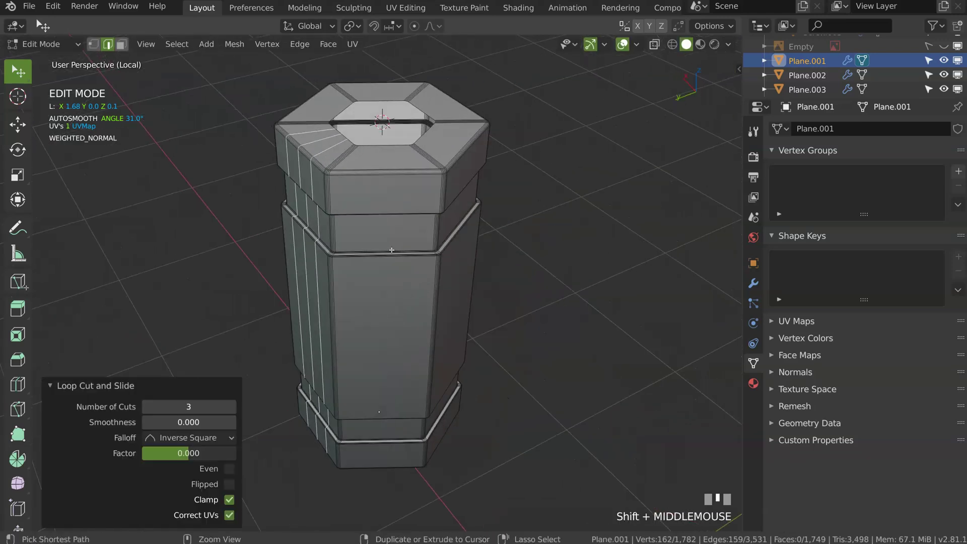
pyautogui.hotkey('ctrl', 'r')
pyautogui.scroll(2, 386, 259)
pyautogui.click(386, 260)
pyautogui.rightClick(385, 260)
pyautogui.moveTo(385, 261); pyautogui.dragTo(358, 282, button='middle')
# Add three centred vertical loop cuts to each of the third and fourth side faces of the hexagonal body
pyautogui.hotkey('ctrl', 'r')
pyautogui.click(368, 284)
pyautogui.rightClick(368, 284)
pyautogui.hotkey('ctrl', 'r')
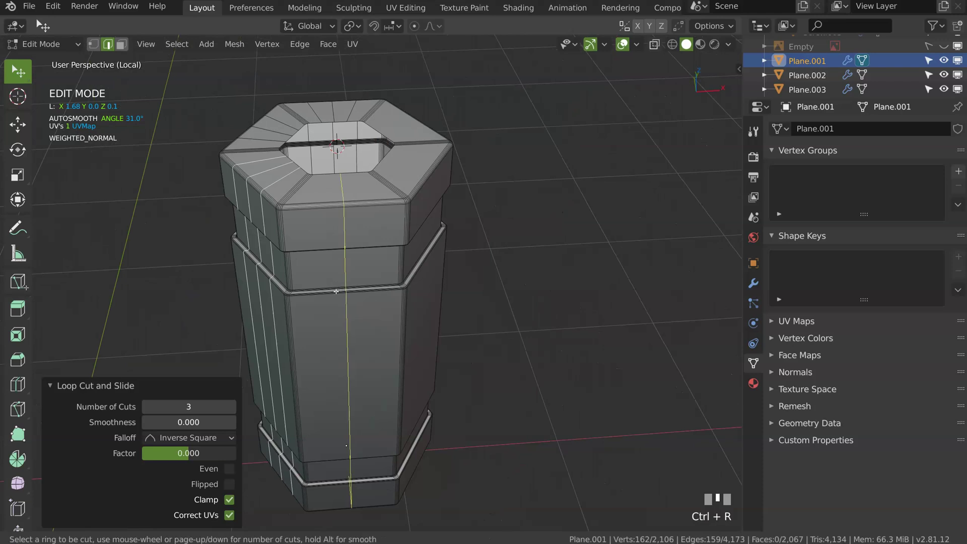
pyautogui.click(336, 290)
pyautogui.rightClick(337, 290)
pyautogui.moveTo(336, 291); pyautogui.dragTo(347, 296, button='middle')
pyautogui.keyDown('shift'); pyautogui.moveTo(348, 296); pyautogui.dragTo(331, 322, button='middle'); pyautogui.keyUp('shift')
# Add three centred vertical loop cuts to each of the remaining two side faces of the hexagonal body
pyautogui.hotkey('ctrl', 'r')
pyautogui.click(334, 307)
pyautogui.rightClick(334, 307)
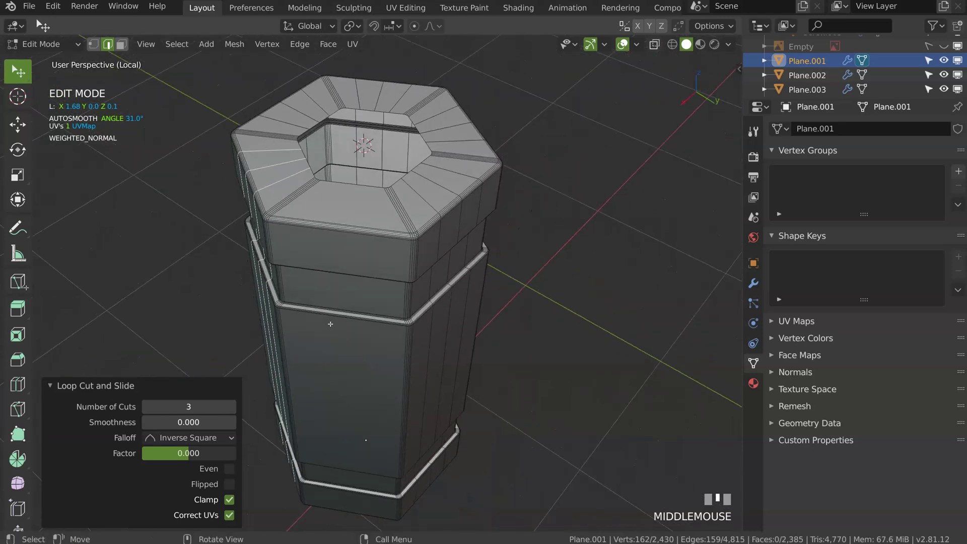
pyautogui.hotkey('ctrl', 'e')
pyautogui.hotkey('ctrl', 'r')
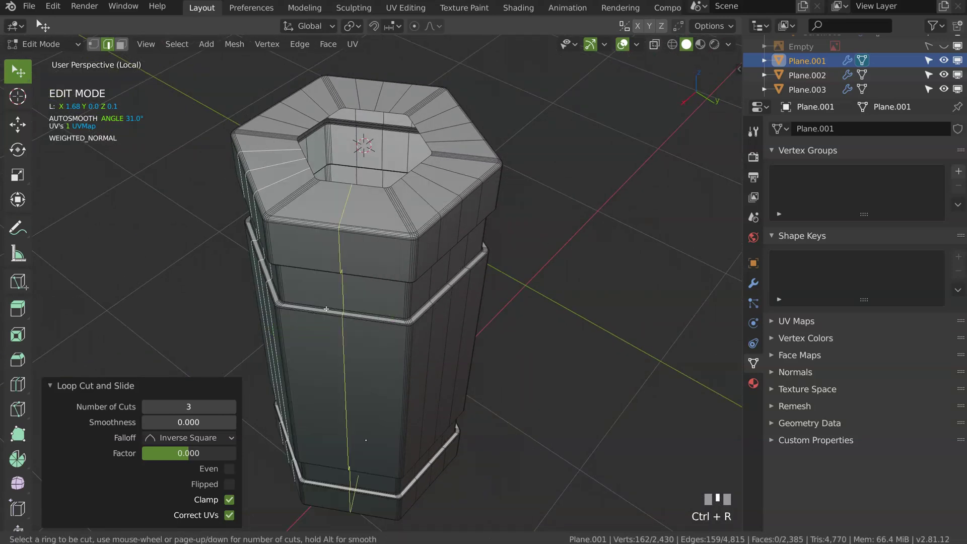
pyautogui.click(320, 303)
pyautogui.rightClick(320, 303)
pyautogui.moveTo(320, 303); pyautogui.dragTo(337, 203, button='middle')
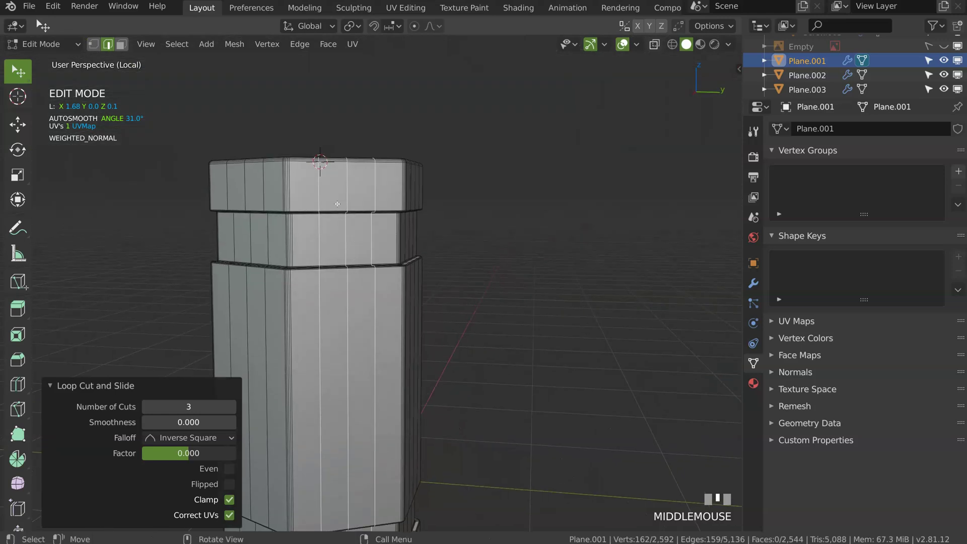
# Add a single vertical loop cut midway between a bevelled corner and the nearest existing cut on one side face
pyautogui.hotkey('ctrl', 'r')
pyautogui.click(301, 198)
pyautogui.rightClick(301, 198)
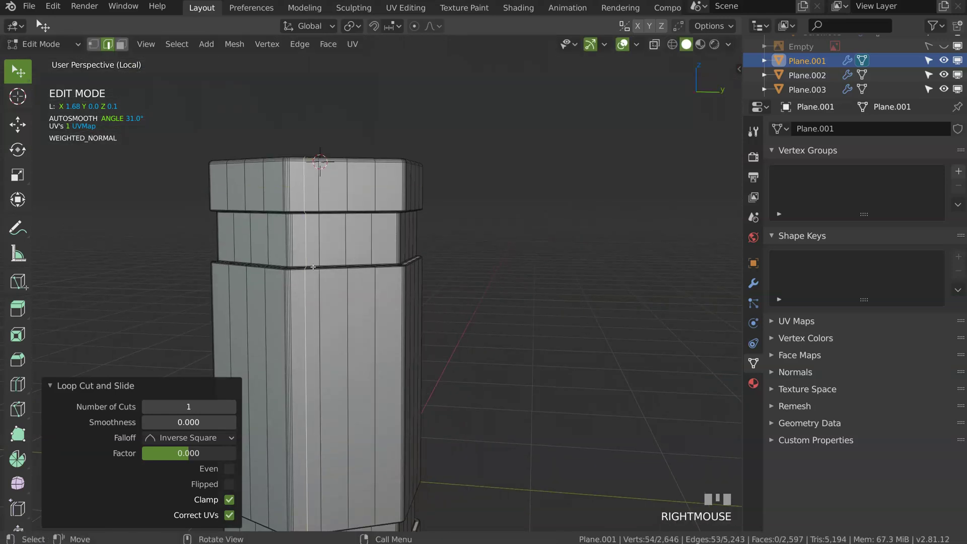
# Undo the last vertical loop cut on the hexagonal body and add a centred horizontal loop cut around its upper recessed band
pyautogui.hotkey('ctrl', 'z')
pyautogui.hotkey('ctrl', 'z')
pyautogui.hotkey('ctrl', 'r')
pyautogui.click(324, 238)
pyautogui.rightClick(324, 238)
pyautogui.keyDown('ctrl'); pyautogui.moveTo(324, 237); pyautogui.dragTo(352, 239, button='middle'); pyautogui.keyUp('ctrl')
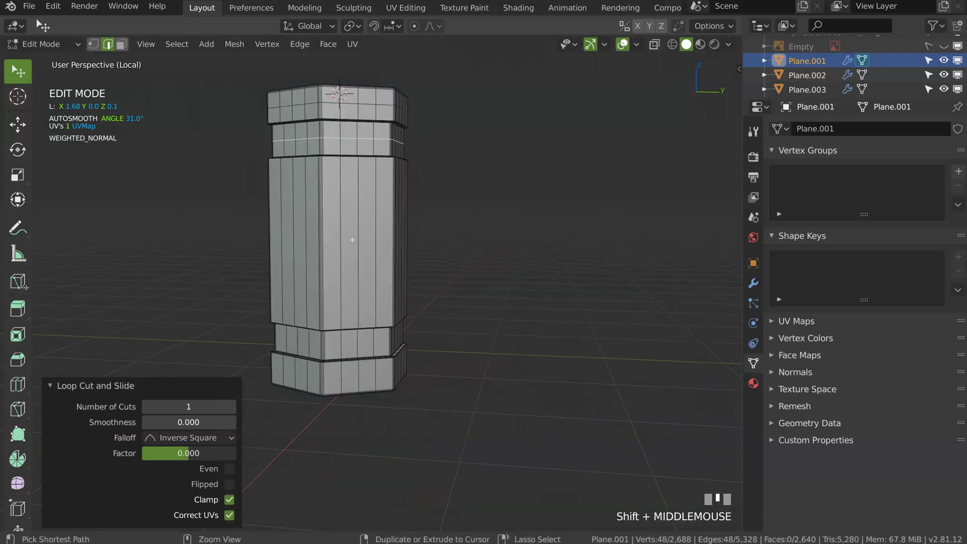
# Add six evenly spaced horizontal loop cuts around the long main section of the hexagonal body
pyautogui.hotkey('ctrl', 'r')
pyautogui.scroll(5, 353, 239)
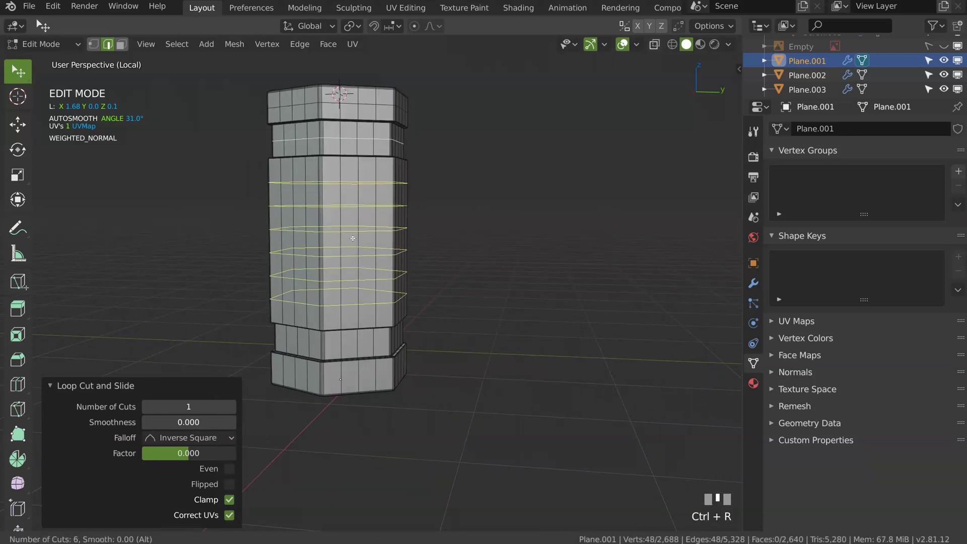
pyautogui.click(352, 238)
pyautogui.rightClick(357, 291)
# Add single centred horizontal loop cuts around the lower recessed band and end band of the hexagonal body, and return to Object Mode
pyautogui.hotkey('ctrl', 'r')
pyautogui.click(340, 346)
pyautogui.hotkey('ctrl', 'r')
pyautogui.moveTo(349, 378); pyautogui.dragTo(385, 353, button='middle')
pyautogui.click(357, 310)
pyautogui.rightClick(357, 309)
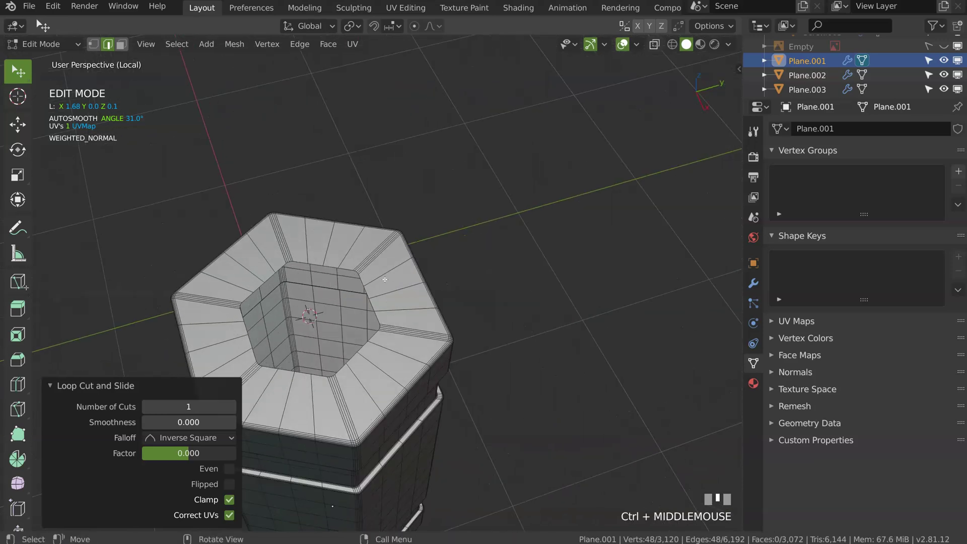
pyautogui.hotkey('ctrl', 'r')
pyautogui.rightClick(387, 355)
pyautogui.press('Tab')
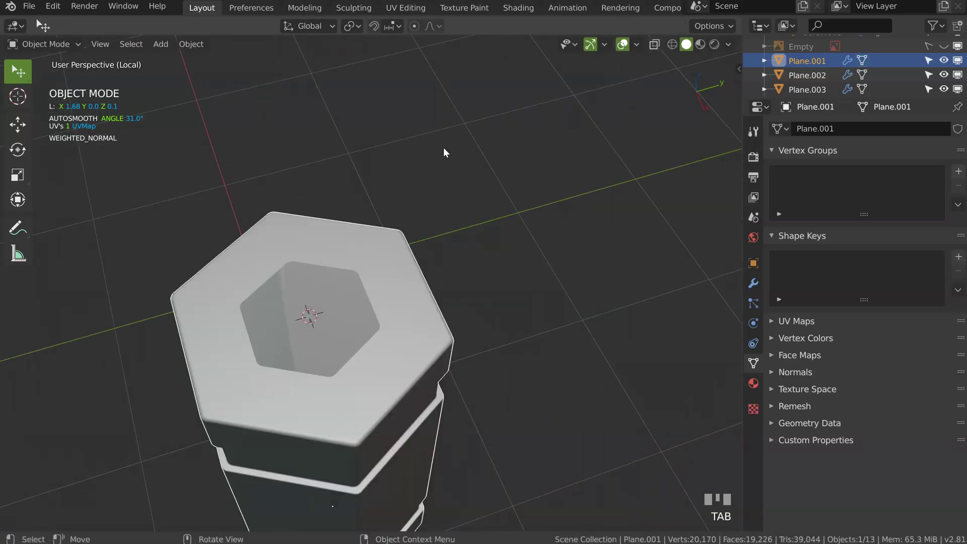
# Isolate the round base ring of the middle jack and select its entire mesh in Edit Mode
pyautogui.press('KP_Divide')
pyautogui.moveTo(389, 246); pyautogui.dragTo(367, 201, button='middle')
pyautogui.keyDown('shift'); pyautogui.moveTo(337, 162); pyautogui.dragTo(382, 301, button='middle'); pyautogui.keyUp('shift')
pyautogui.click(361, 340)
pyautogui.press('KP_Divide')
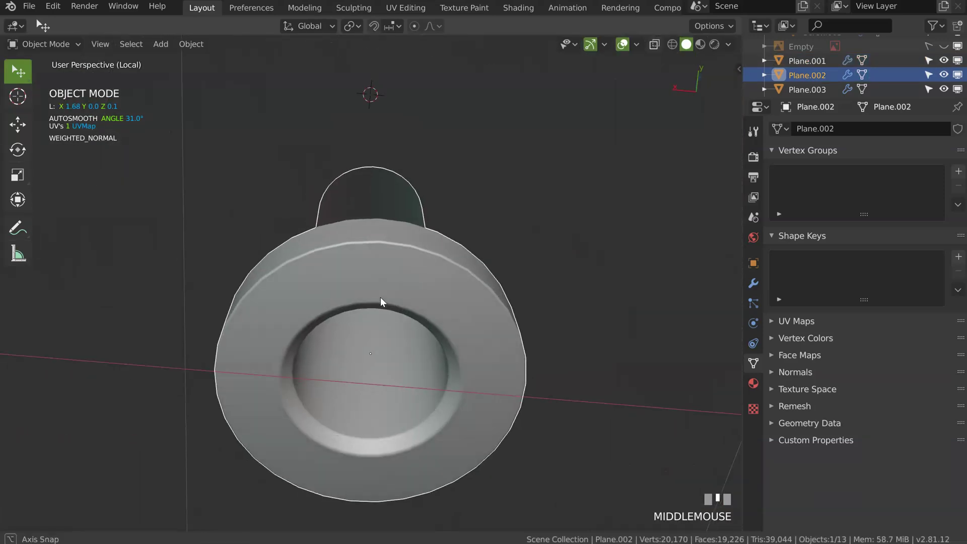
pyautogui.press('Tab')
pyautogui.press('Tab')
pyautogui.press('Tab')
pyautogui.press('a')
pyautogui.hotkey('shift', 'q')
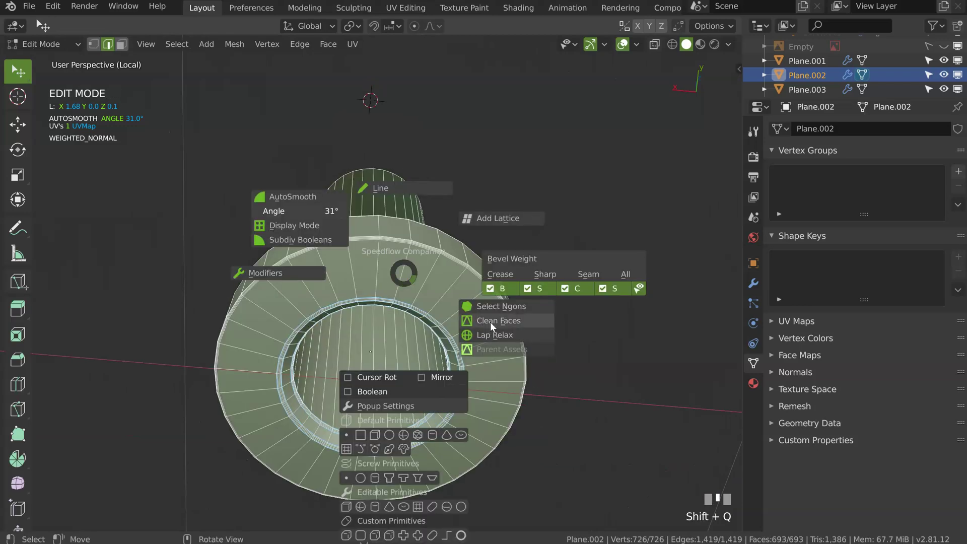
pyautogui.press('Tab')
pyautogui.press('Tab')
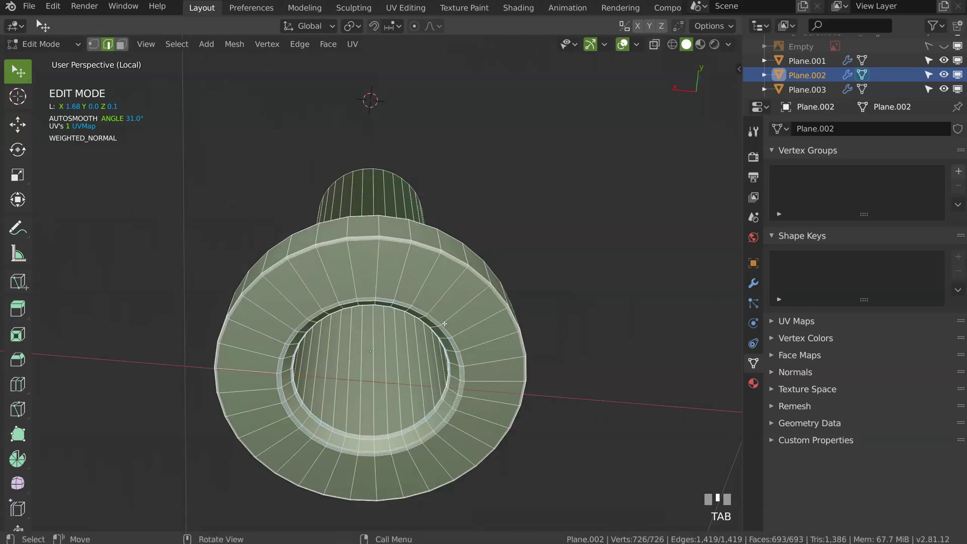
# Add one centred loop cut around the base ring's flat face and five evenly spaced cuts along its inner bore
pyautogui.hotkey('ctrl', 'r')
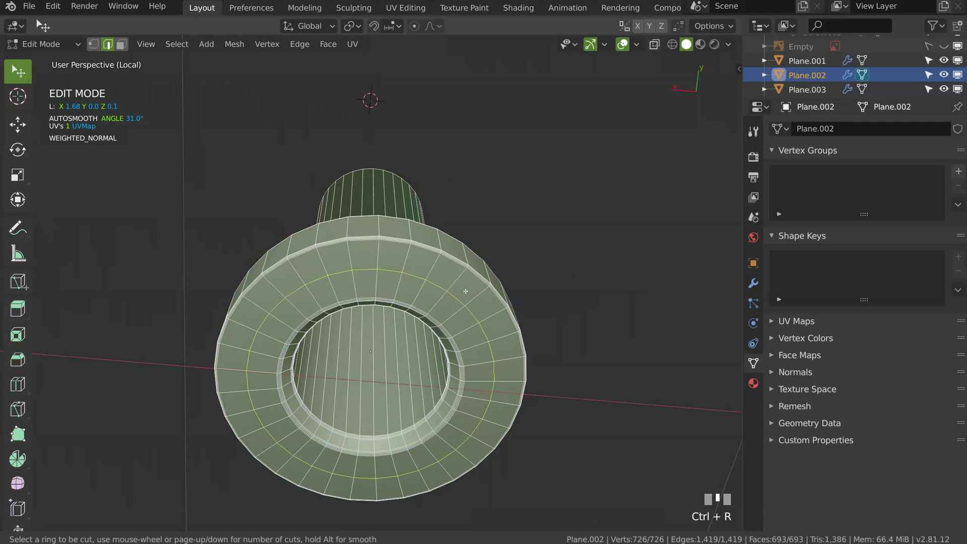
pyautogui.click(466, 291)
pyautogui.rightClick(444, 264)
pyautogui.hotkey('ctrl', 'r')
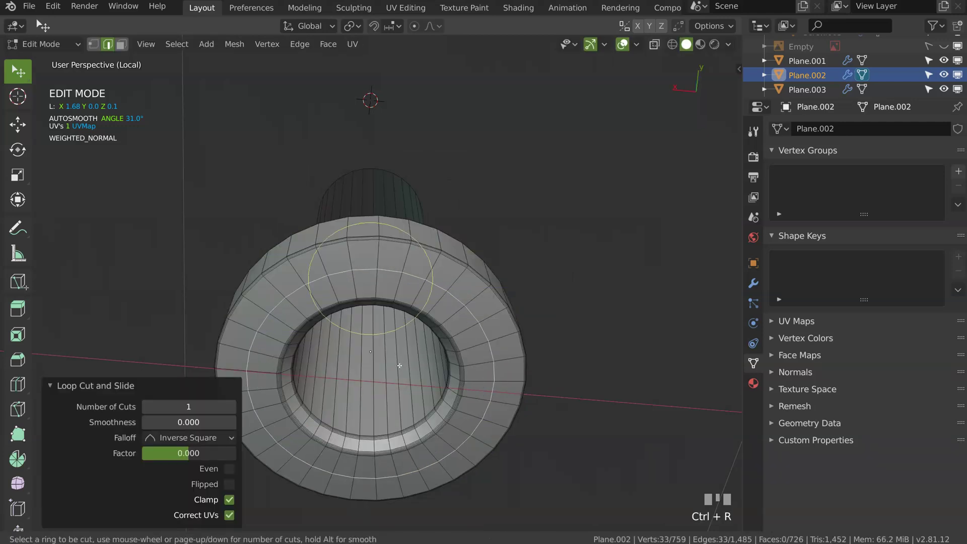
pyautogui.scroll(4, 443, 395)
pyautogui.click(445, 398)
pyautogui.rightClick(444, 398)
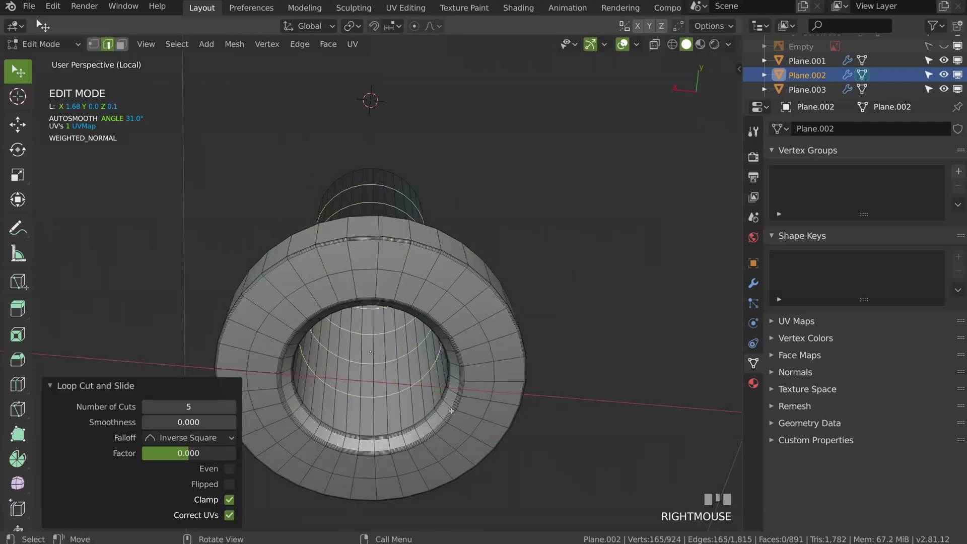
# Add single centred loop cuts around the base ring's inner chamfer and outer wall, and bring back the full scene
pyautogui.hotkey('ctrl', 'r')
pyautogui.click(446, 400)
pyautogui.rightClick(446, 400)
pyautogui.moveTo(473, 282); pyautogui.dragTo(434, 378, button='middle')
pyautogui.hotkey('ctrl', 'r')
pyautogui.click(449, 311)
pyautogui.rightClick(449, 311)
pyautogui.press('Tab')
pyautogui.press('KP_Divide')
# Edit the middle jack's shaft, adding one loop cut around the flange's rim and two around the flange's top face
pyautogui.keyDown('shift'); pyautogui.moveTo(482, 229); pyautogui.dragTo(407, 224, button='middle'); pyautogui.keyUp('shift')
pyautogui.click(362, 321)
pyautogui.click(407, 334)
pyautogui.keyDown('shift'); pyautogui.moveTo(415, 366); pyautogui.dragTo(414, 224, button='middle'); pyautogui.keyUp('shift')
pyautogui.press('Tab')
pyautogui.click(398, 294)
pyautogui.keyDown('ctrl'); pyautogui.moveTo(403, 297); pyautogui.dragTo(499, 238, button='middle'); pyautogui.keyUp('ctrl')
pyautogui.moveTo(499, 239); pyautogui.dragTo(501, 252, button='middle')
pyautogui.keyDown('shift'); pyautogui.moveTo(515, 352); pyautogui.dragTo(435, 285, button='middle'); pyautogui.keyUp('shift')
pyautogui.keyDown('ctrl'); pyautogui.moveTo(435, 286); pyautogui.dragTo(491, 308, button='middle'); pyautogui.keyUp('ctrl')
pyautogui.moveTo(491, 308); pyautogui.dragTo(490, 296, button='middle')
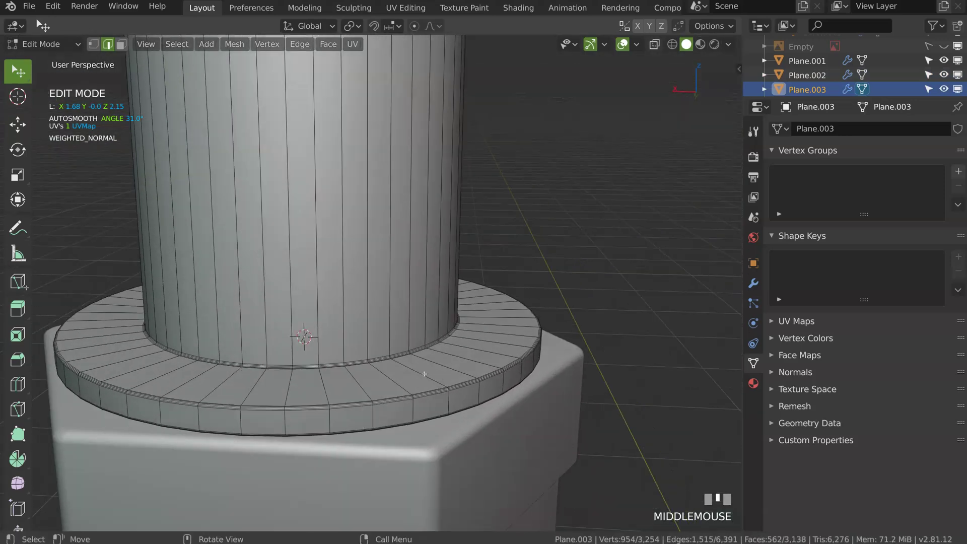
pyautogui.hotkey('ctrl', 'r')
pyautogui.click(456, 362)
pyautogui.rightClick(455, 362)
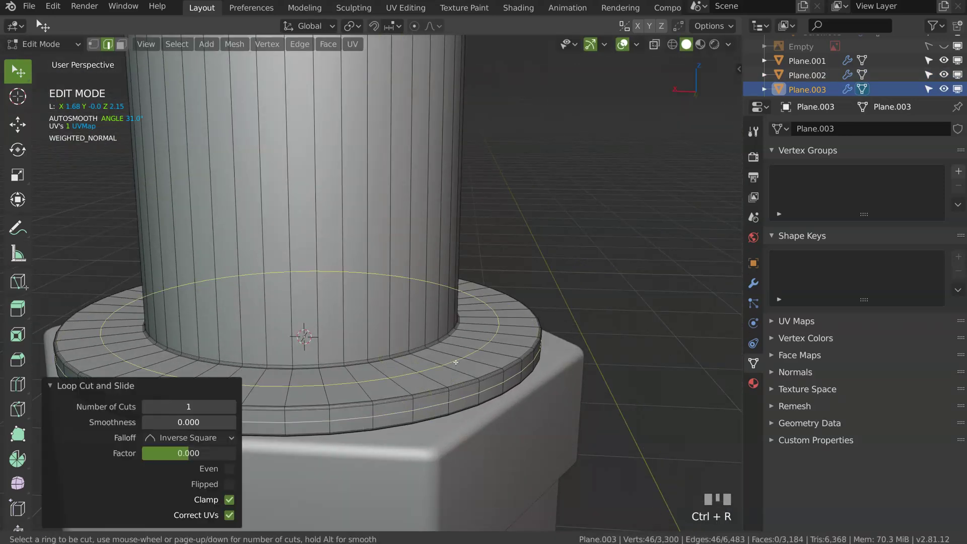
pyautogui.scroll(1, 454, 365)
pyautogui.click(454, 365)
pyautogui.rightClick(475, 260)
# Add ten evenly spaced loop cuts around the long lower section of the shaft
pyautogui.moveTo(476, 260); pyautogui.dragTo(386, 268, button='middle')
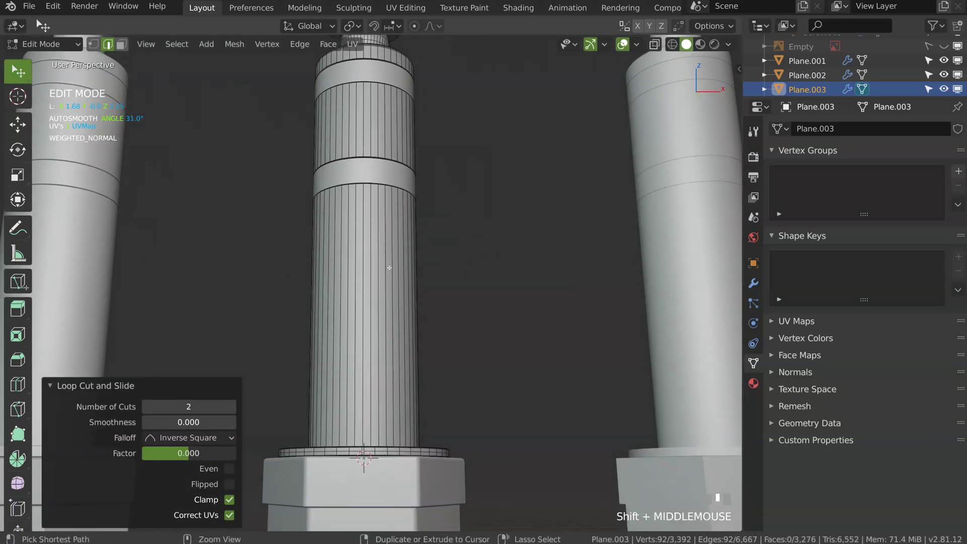
pyautogui.hotkey('ctrl', 'r')
pyautogui.scroll(5, 386, 273)
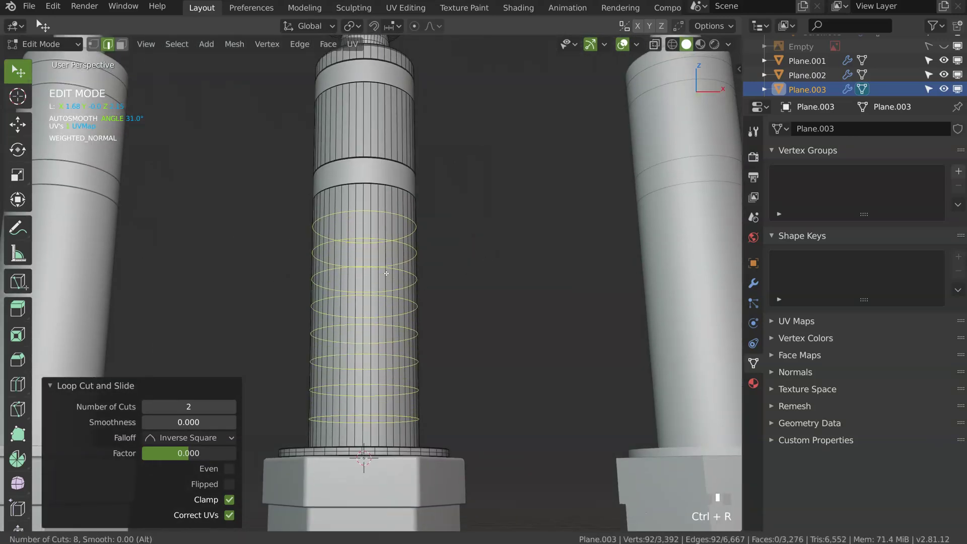
pyautogui.click(386, 273)
pyautogui.rightClick(394, 264)
pyautogui.moveTo(395, 262); pyautogui.dragTo(399, 302, button='middle')
pyautogui.keyDown('shift'); pyautogui.moveTo(407, 113); pyautogui.dragTo(377, 276, button='middle'); pyautogui.keyUp('shift')
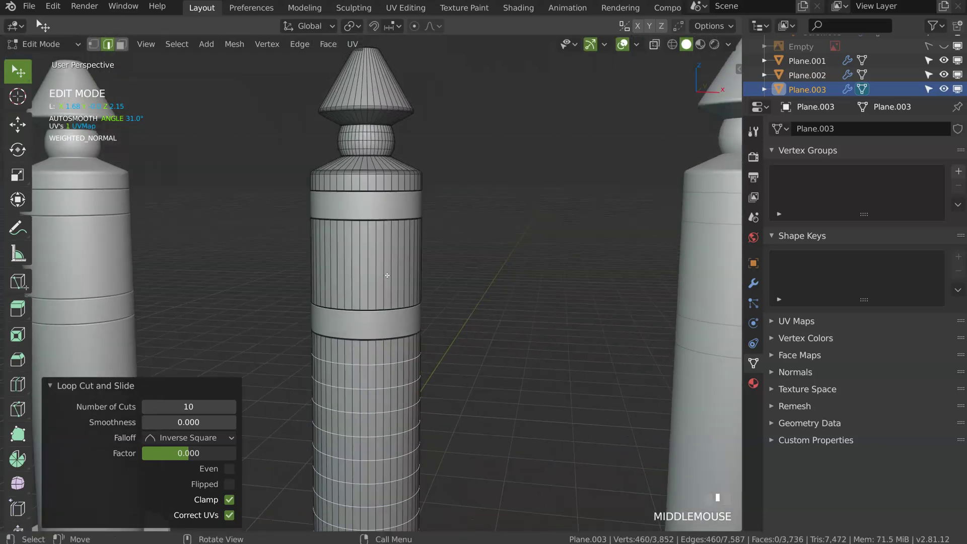
pyautogui.hotkey('ctrl', 'r')
pyautogui.scroll(3, 378, 276)
pyautogui.click(378, 275)
pyautogui.rightClick(388, 272)
pyautogui.hotkey('ctrl', 'z')
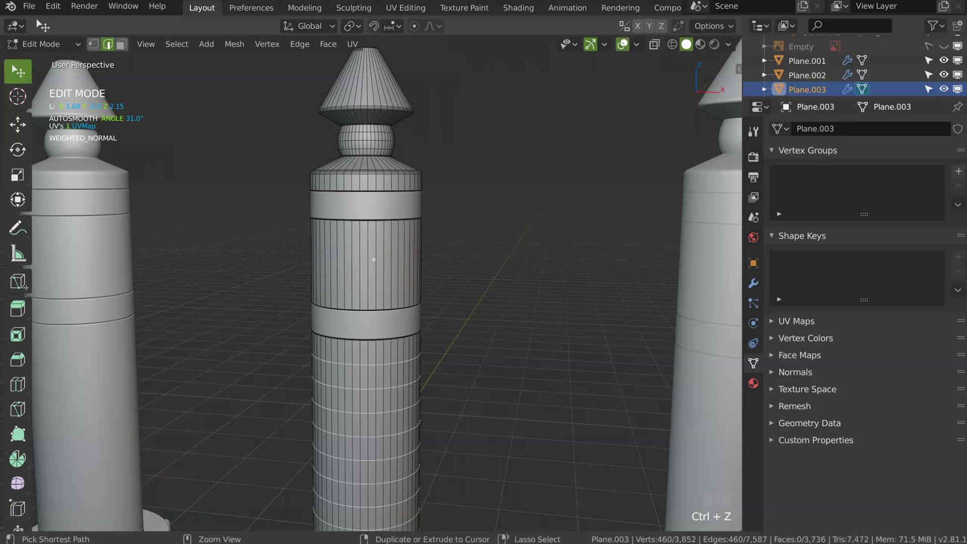
# Add three evenly spaced loop cuts around the shaft section between the two smooth bands
pyautogui.hotkey('ctrl', 'r')
pyautogui.scroll(1, 375, 263)
pyautogui.click(375, 263)
pyautogui.rightClick(374, 262)
# Add one loop cut around the narrow band below the shaft's shoulder and three around the sloped shoulder
pyautogui.moveTo(373, 262); pyautogui.dragTo(362, 291, button='middle')
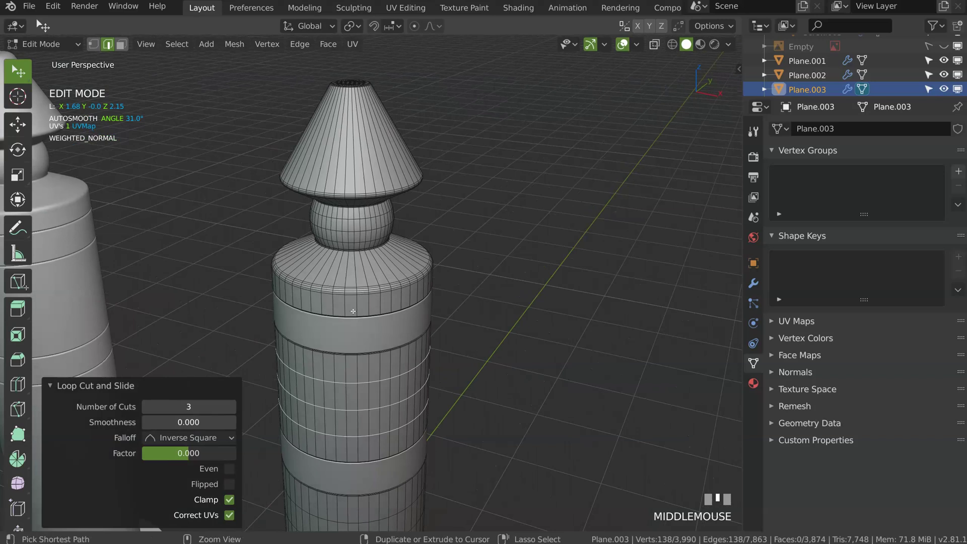
pyautogui.hotkey('ctrl', 'r')
pyautogui.scroll(2, 370, 270)
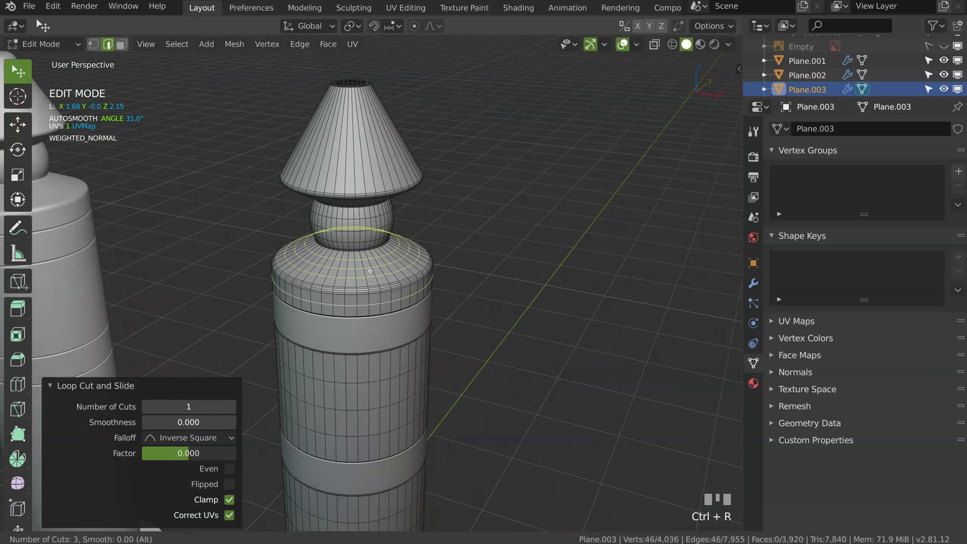
pyautogui.click(369, 269)
pyautogui.rightClick(370, 269)
# Add three loop cuts to the underside of the conical tip and four around its sloped side, and return to Object Mode
pyautogui.keyDown('ctrl'); pyautogui.moveTo(369, 269); pyautogui.dragTo(377, 195, button='middle'); pyautogui.keyUp('ctrl')
pyautogui.hotkey('ctrl', 'r')
pyautogui.scroll(2, 351, 208)
pyautogui.click(351, 207)
pyautogui.rightClick(351, 207)
pyautogui.hotkey('ctrl', 'r')
pyautogui.scroll(3, 360, 225)
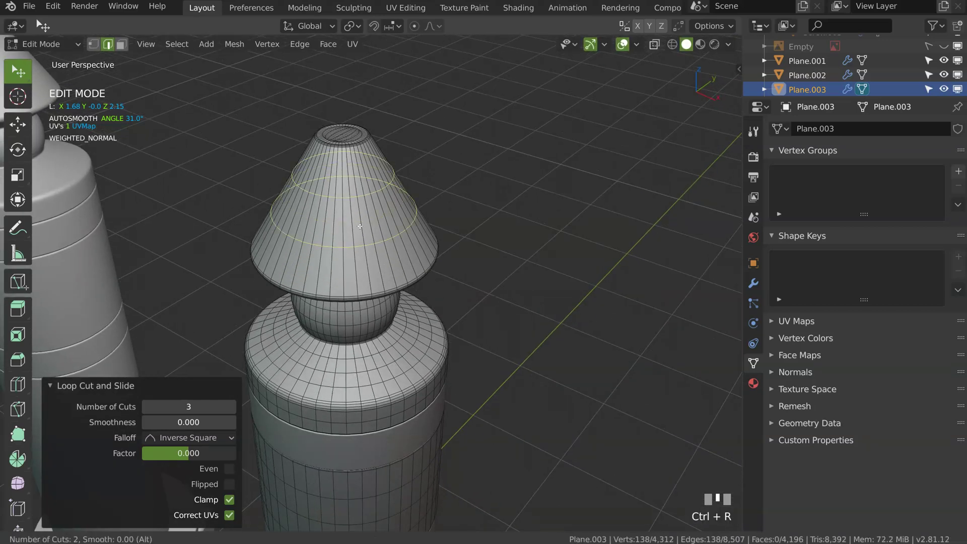
pyautogui.click(360, 226)
pyautogui.rightClick(359, 225)
pyautogui.press('Tab')
# Select the round base ring of the third jack and open its mesh for editing
pyautogui.click(367, 247)
pyautogui.keyDown('ctrl'); pyautogui.moveTo(367, 247); pyautogui.dragTo(348, 315, button='middle'); pyautogui.keyUp('ctrl')
pyautogui.keyDown('shift'); pyautogui.moveTo(348, 315); pyautogui.dragTo(350, 175, button='middle'); pyautogui.keyUp('shift')
pyautogui.keyDown('ctrl'); pyautogui.moveTo(388, 316); pyautogui.dragTo(428, 176, button='middle'); pyautogui.keyUp('ctrl')
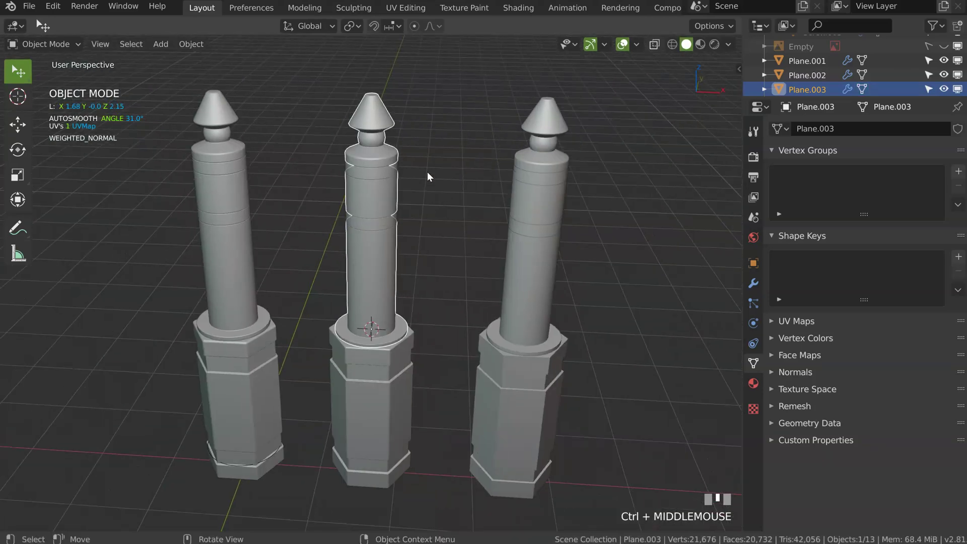
pyautogui.keyDown('shift'); pyautogui.moveTo(384, 252); pyautogui.dragTo(385, 240, button='middle'); pyautogui.keyUp('shift')
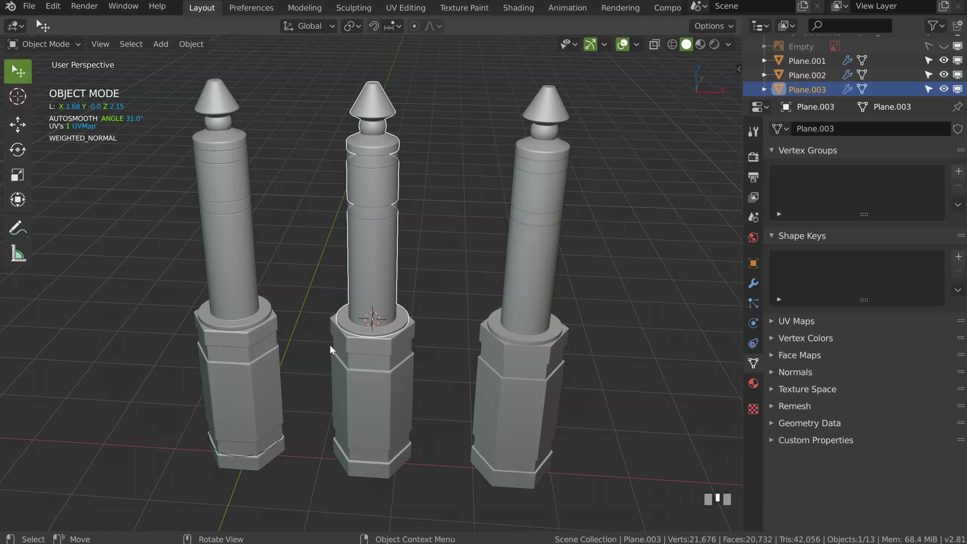
pyautogui.moveTo(336, 314); pyautogui.dragTo(432, 210, button='middle')
pyautogui.click(420, 267)
pyautogui.keyDown('shift'); pyautogui.moveTo(448, 252); pyautogui.dragTo(441, 58, button='middle'); pyautogui.keyUp('shift')
pyautogui.keyDown('shift'); pyautogui.moveTo(441, 57); pyautogui.dragTo(421, 287, button='middle'); pyautogui.keyUp('shift')
pyautogui.click(443, 249)
pyautogui.keyDown('ctrl'); pyautogui.moveTo(421, 287); pyautogui.dragTo(416, 253, button='middle'); pyautogui.keyUp('ctrl')
pyautogui.keyDown('shift'); pyautogui.moveTo(473, 328); pyautogui.dragTo(449, 289, button='middle'); pyautogui.keyUp('shift')
pyautogui.keyDown('ctrl'); pyautogui.moveTo(448, 290); pyautogui.dragTo(458, 254, button='middle'); pyautogui.keyUp('ctrl')
pyautogui.press('Tab')
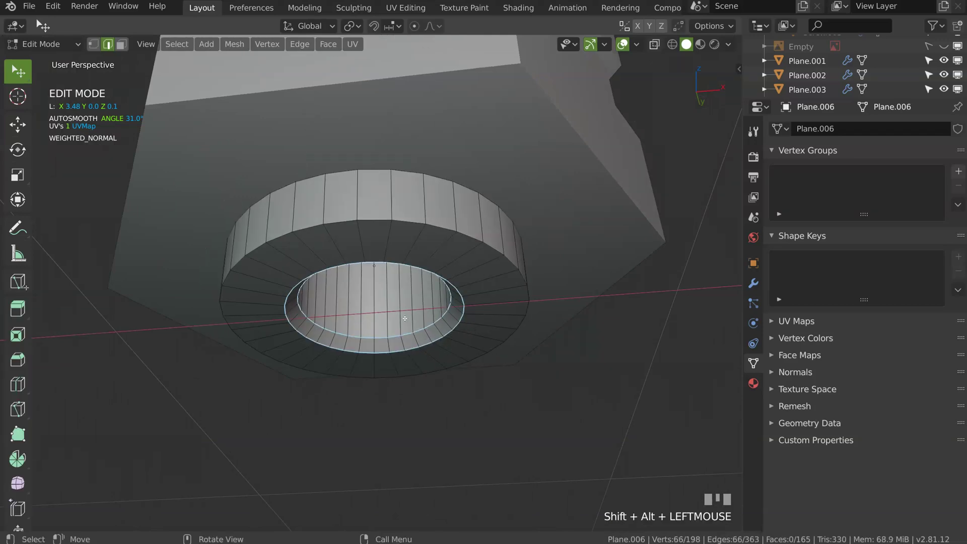
pyautogui.moveTo(386, 263); pyautogui.dragTo(358, 213, button='middle')
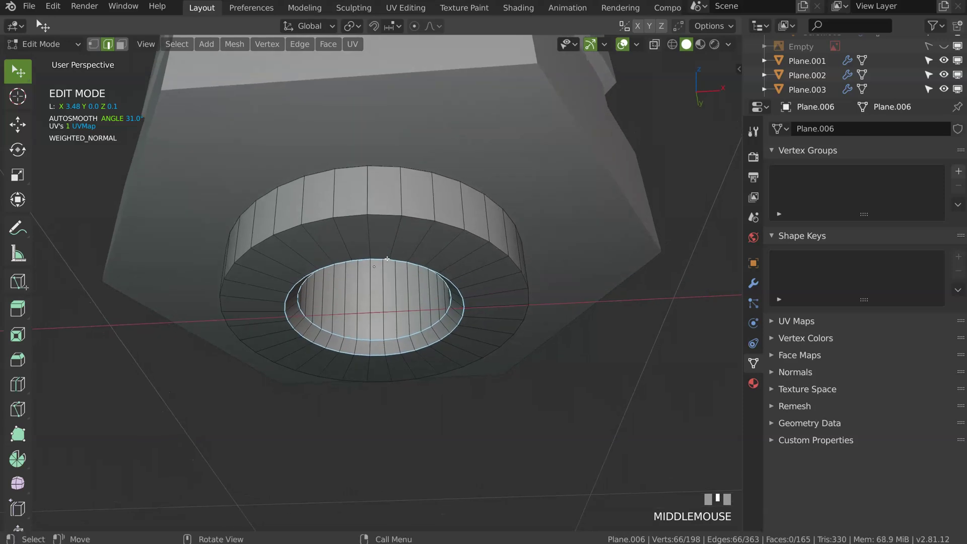
# Add an angle-limited bevel modifier with 4 segments to the third jack's base ring
pyautogui.press('Tab')
pyautogui.press('space')
pyautogui.click(461, 263)
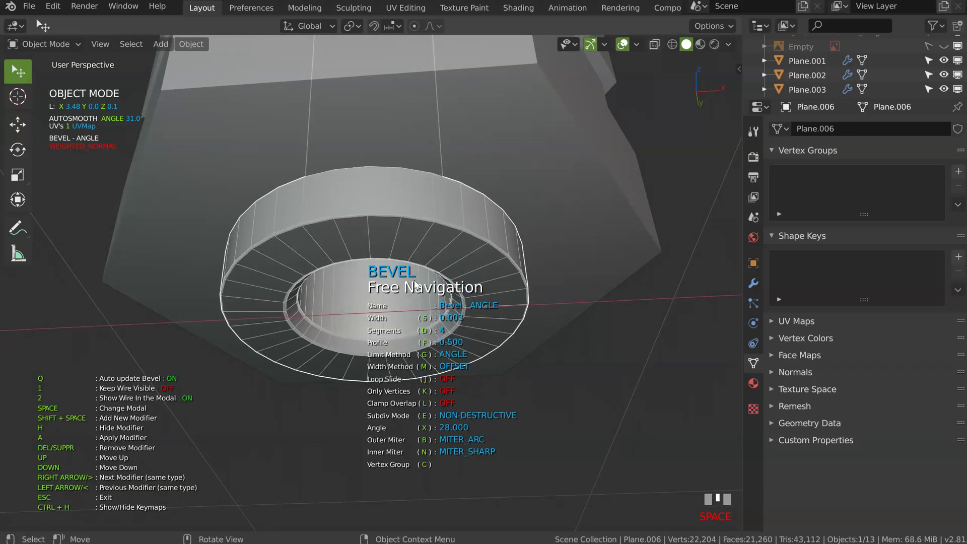
pyautogui.click(428, 251)
# Add single centred loop cuts around the flat face and outer wall of the third jack's base ring, and return to Object Mode
pyautogui.press('Tab')
pyautogui.press('Tab')
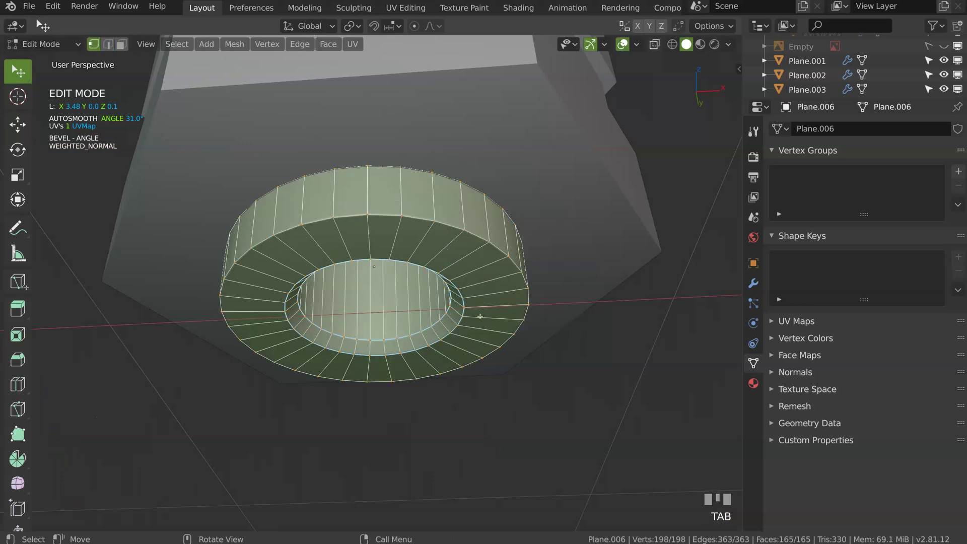
pyautogui.click(470, 308)
pyautogui.hotkey('ctrl', 'r')
pyautogui.click(488, 301)
pyautogui.rightClick(488, 217)
pyautogui.moveTo(489, 214); pyautogui.dragTo(484, 260, button='middle')
pyautogui.hotkey('ctrl', 'r')
pyautogui.click(468, 289)
pyautogui.rightClick(539, 217)
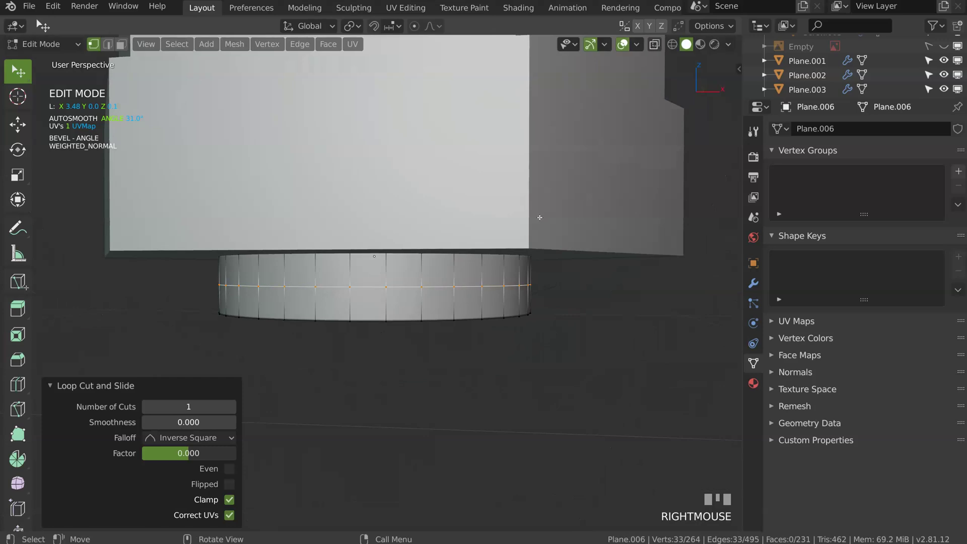
pyautogui.keyDown('ctrl'); pyautogui.moveTo(539, 218); pyautogui.dragTo(478, 303, button='middle'); pyautogui.keyUp('ctrl')
pyautogui.press('Tab')
# Add an angle-limited bevel modifier to the third jack's shaft with a width of 0.007 and 4 segments
pyautogui.click(454, 239)
pyautogui.keyDown('ctrl'); pyautogui.moveTo(438, 184); pyautogui.dragTo(388, 271, button='middle'); pyautogui.keyUp('ctrl')
pyautogui.keyDown('shift'); pyautogui.moveTo(461, 126); pyautogui.dragTo(442, 366, button='middle'); pyautogui.keyUp('shift')
pyautogui.click(400, 194)
pyautogui.keyDown('ctrl'); pyautogui.moveTo(400, 194); pyautogui.dragTo(438, 286, button='middle'); pyautogui.keyUp('ctrl')
pyautogui.press('Tab')
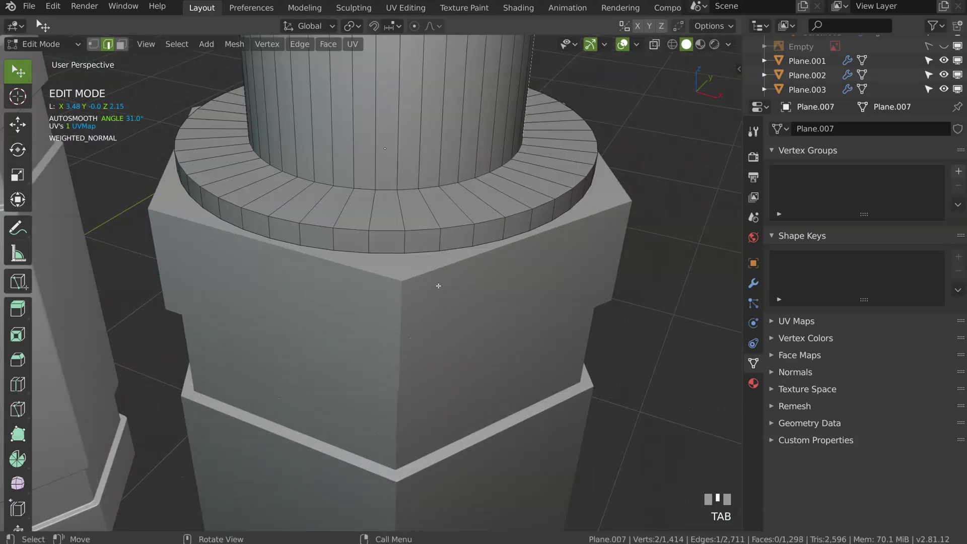
pyautogui.press('Tab')
pyautogui.press('space')
pyautogui.click(539, 230)
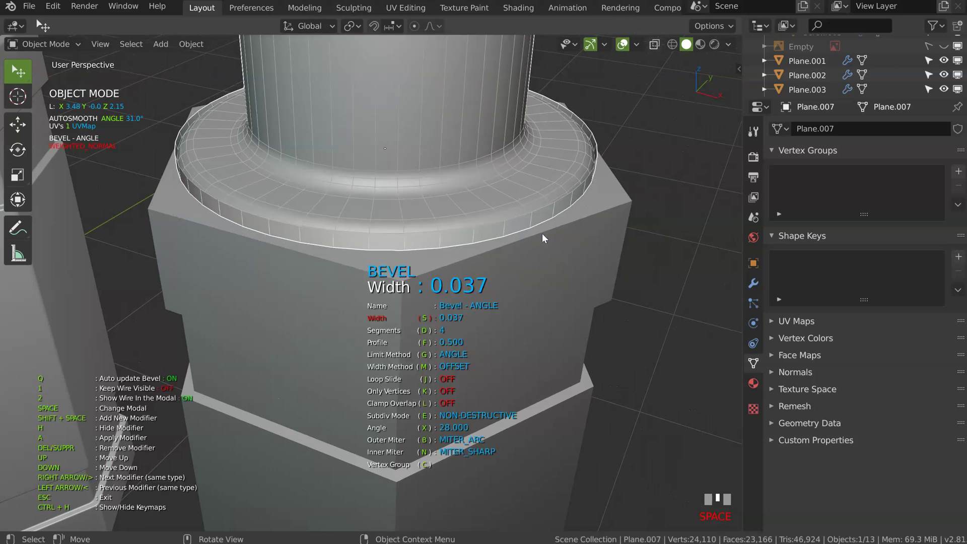
pyautogui.click(535, 237)
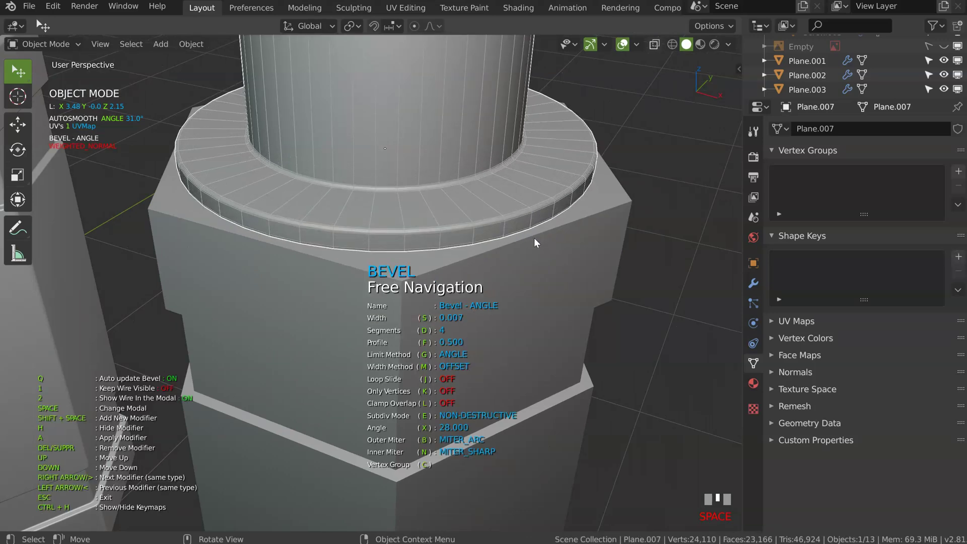
# Try 2 segments and a profile of 1.000 on the shaft's bevel
pyautogui.keyDown('ctrl'); pyautogui.moveTo(436, 256); pyautogui.dragTo(528, 208, button='middle'); pyautogui.keyUp('ctrl')
pyautogui.press('d')
pyautogui.click(479, 232)
pyautogui.press('f')
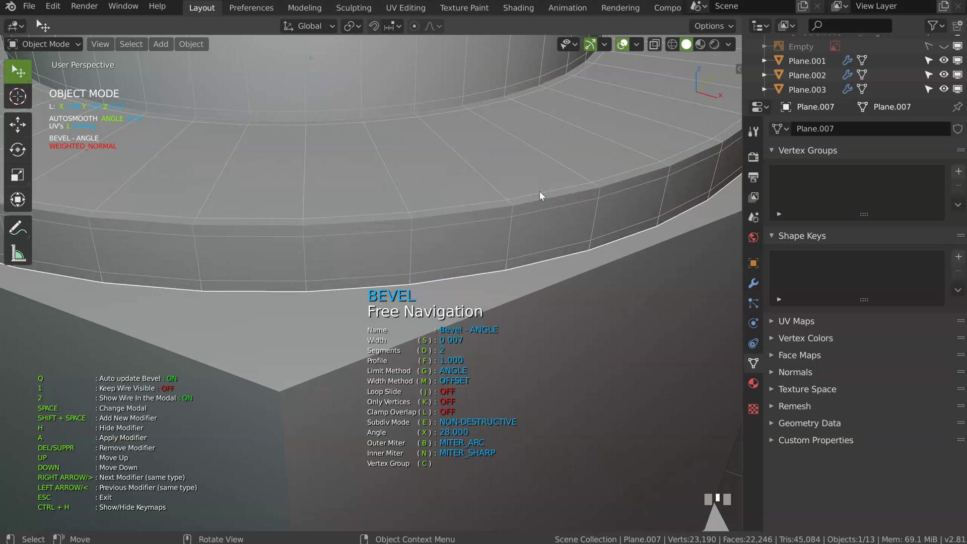
# Set the shaft's bevel profile to 0.5 and its segments to 4, and confirm the modifier
pyautogui.write('f.')
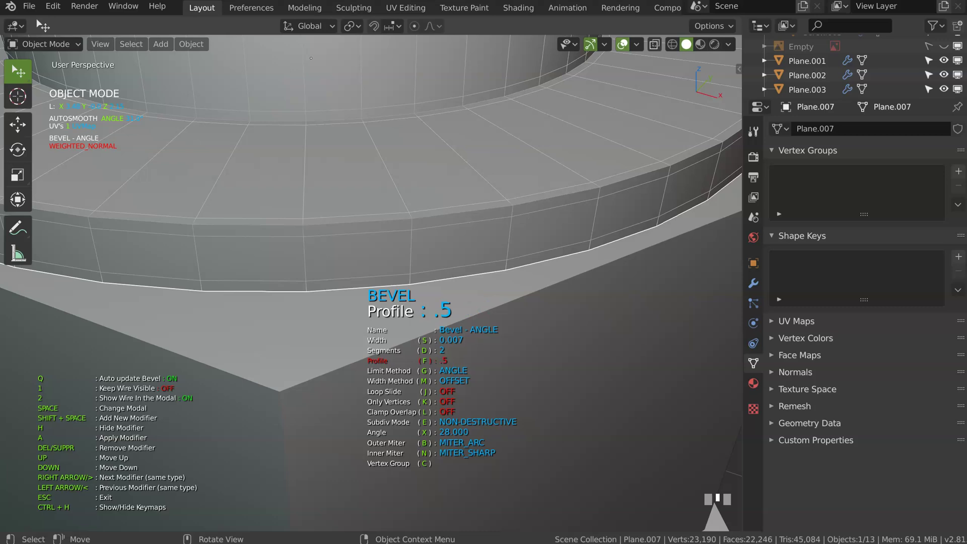
pyautogui.write('5')
pyautogui.press('Return')
pyautogui.press('d')
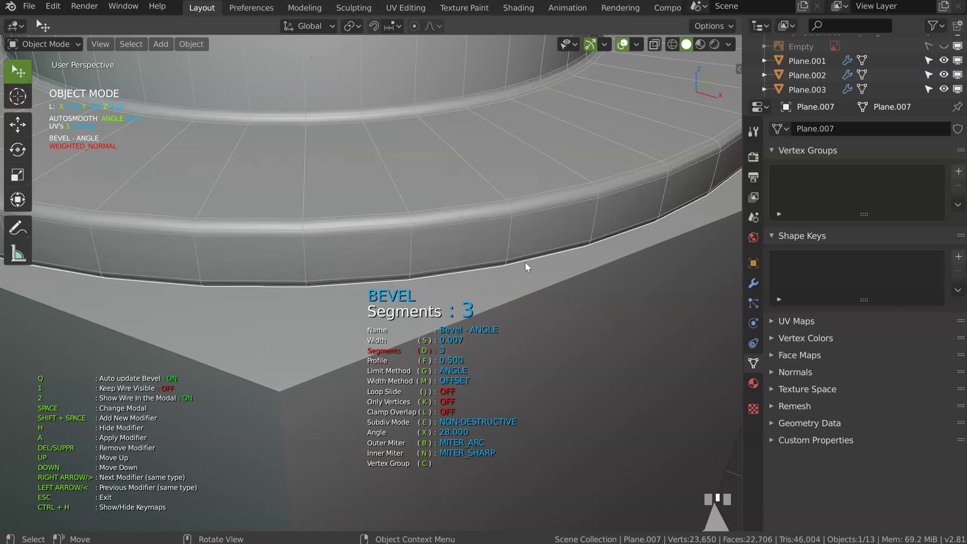
pyautogui.click(542, 257)
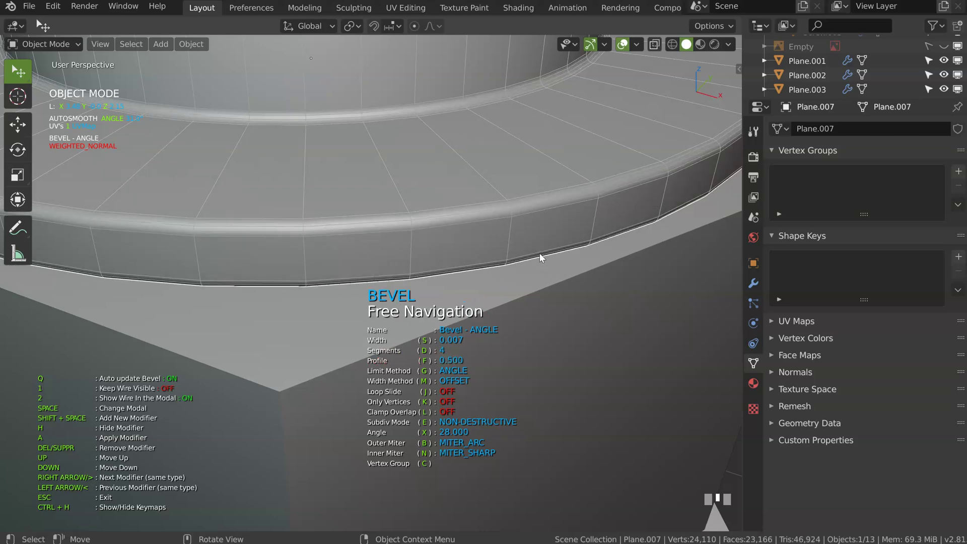
pyautogui.click(535, 234)
pyautogui.keyDown('ctrl'); pyautogui.moveTo(563, 235); pyautogui.dragTo(504, 225, button='middle'); pyautogui.keyUp('ctrl')
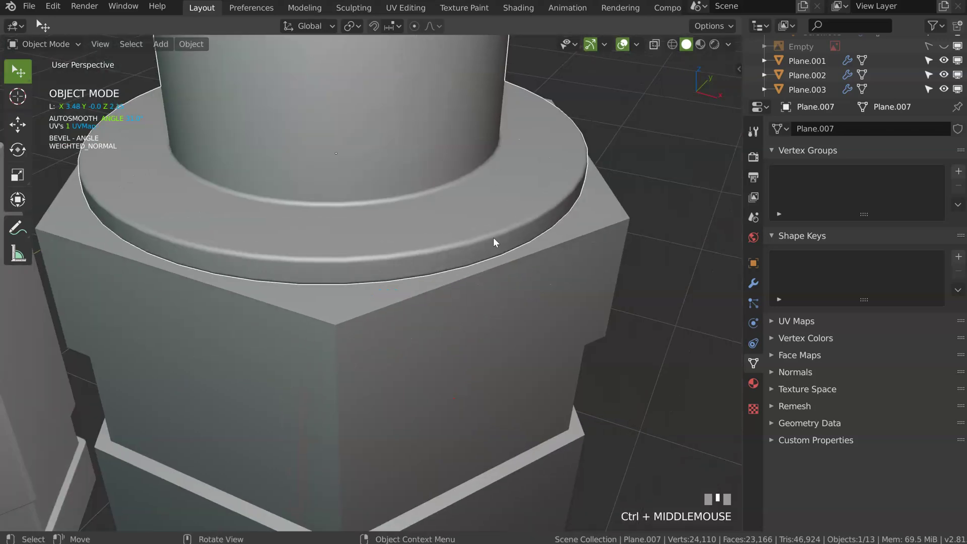
# Add a centred loop cut around the top face of the third jack's shaft flange
pyautogui.press('Tab')
pyautogui.hotkey('ctrl', 'r')
pyautogui.click(470, 205)
pyautogui.rightClick(471, 205)
pyautogui.scroll(-5, 470, 204)
pyautogui.keyDown('shift'); pyautogui.moveTo(470, 205); pyautogui.dragTo(358, 237, button='middle'); pyautogui.keyUp('shift')
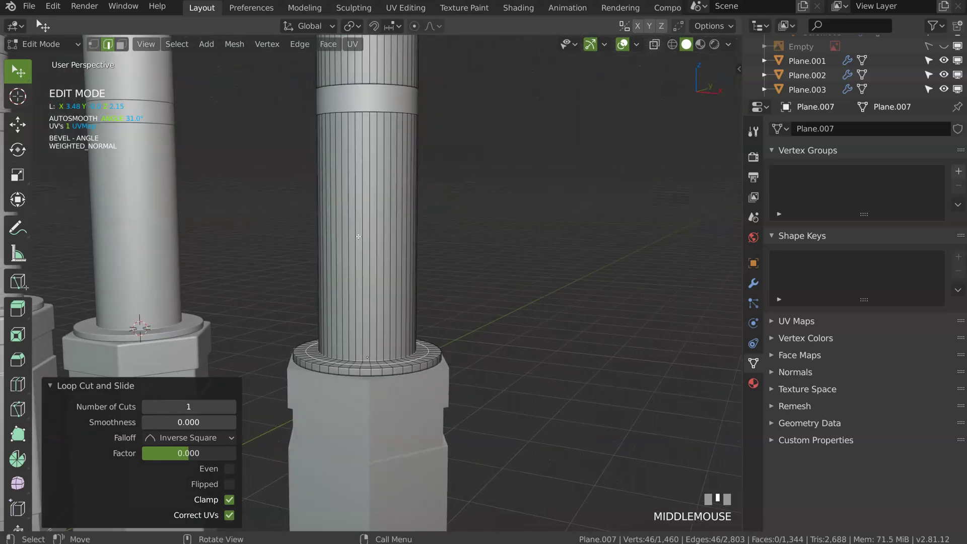
# Add a loop cut around the third jack's long lower shaft section and spread it with a weight-limited bevel, adjusting its segments and width
pyautogui.hotkey('ctrl', 'r')
pyautogui.rightClick(381, 229)
pyautogui.press('space')
pyautogui.click(491, 238)
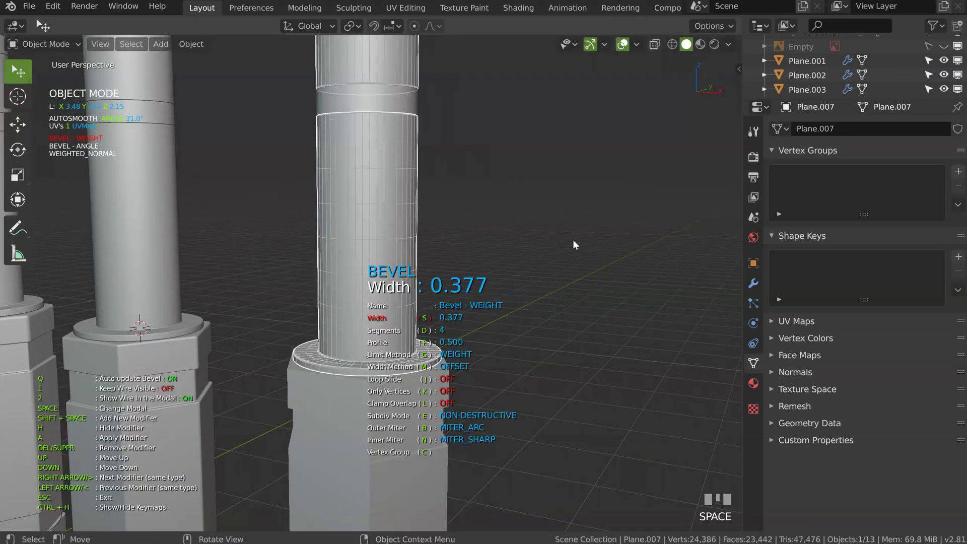
pyautogui.click(630, 252)
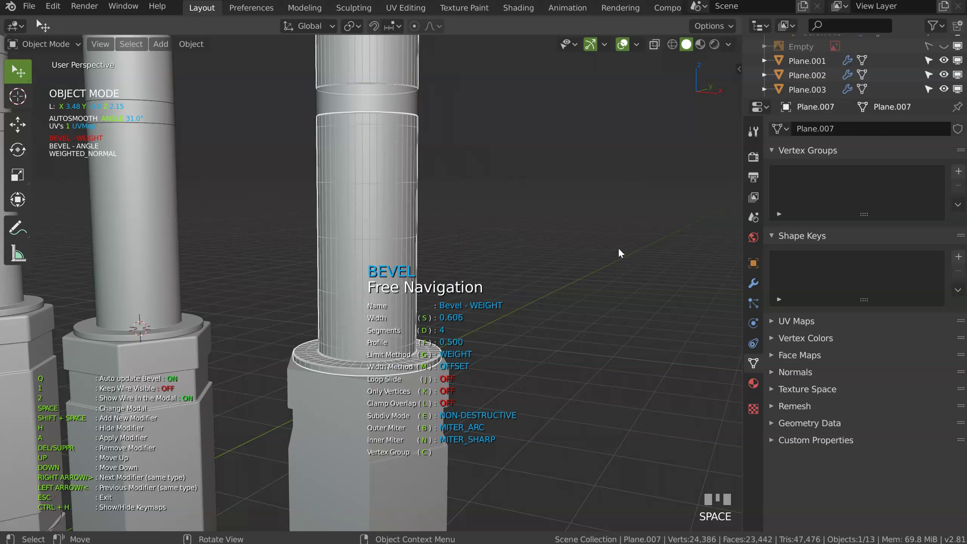
pyautogui.press('d')
pyautogui.press('s')
pyautogui.click(623, 255)
pyautogui.click(621, 255)
pyautogui.keyDown('shift'); pyautogui.moveTo(514, 245); pyautogui.dragTo(466, 216, button='middle'); pyautogui.keyUp('shift')
pyautogui.click(442, 267)
# Add another centred loop cut to the third jack's shaft mesh and return to object mode
pyautogui.press('Tab')
pyautogui.hotkey('ctrl', 'r')
pyautogui.click(470, 238)
pyautogui.rightClick(466, 237)
pyautogui.keyDown('ctrl'); pyautogui.moveTo(526, 98); pyautogui.dragTo(514, 202, button='middle'); pyautogui.keyUp('ctrl')
pyautogui.keyDown('shift'); pyautogui.moveTo(446, 229); pyautogui.dragTo(424, 282, button='middle'); pyautogui.keyUp('shift')
pyautogui.press('Tab')
# Add a centred loop cut around the upper band of the third jack's shaft
pyautogui.click(381, 268)
pyautogui.scroll(4, 381, 268)
pyautogui.press('Tab')
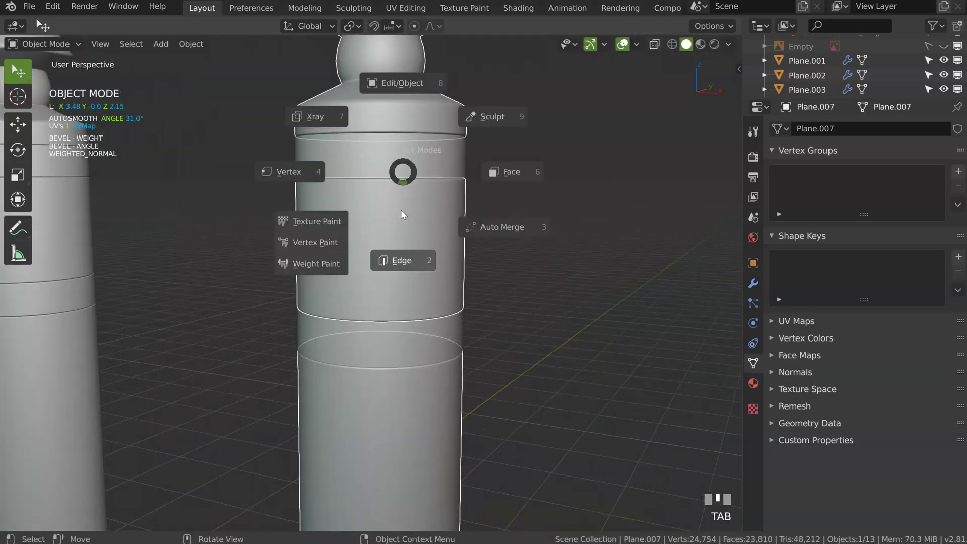
pyautogui.hotkey('ctrl', 'r')
pyautogui.click(422, 244)
pyautogui.rightClick(422, 245)
# Include the upper band's loop in the weight-limited bevel, with a width of 0.184 and 12 segments
pyautogui.press('space')
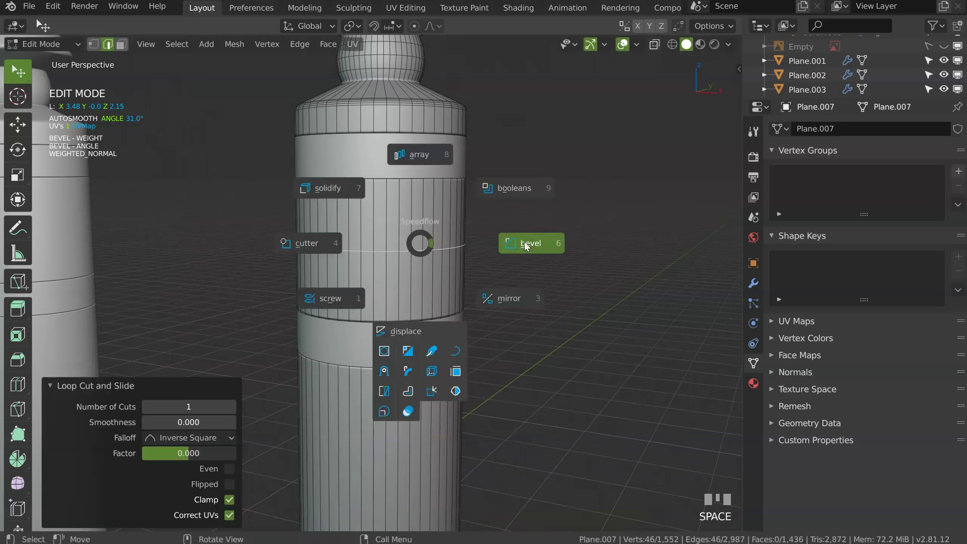
pyautogui.click(528, 244)
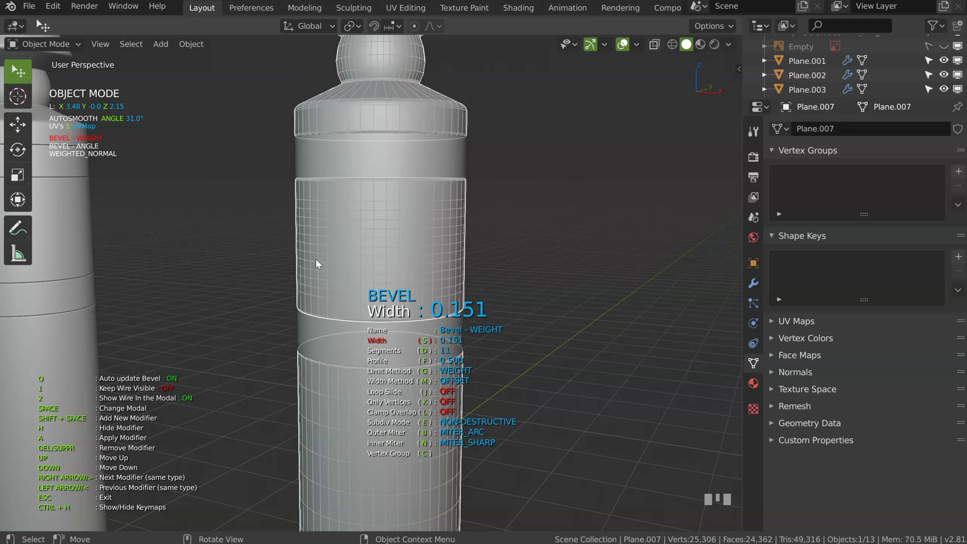
pyautogui.press('d')
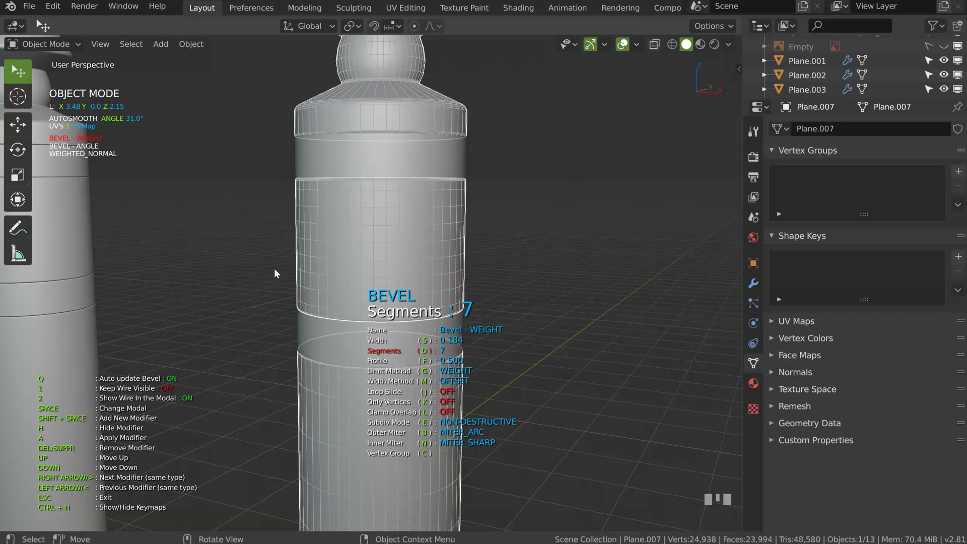
pyautogui.keyDown('shift'); pyautogui.moveTo(432, 240); pyautogui.dragTo(403, 242, button='middle'); pyautogui.keyUp('shift')
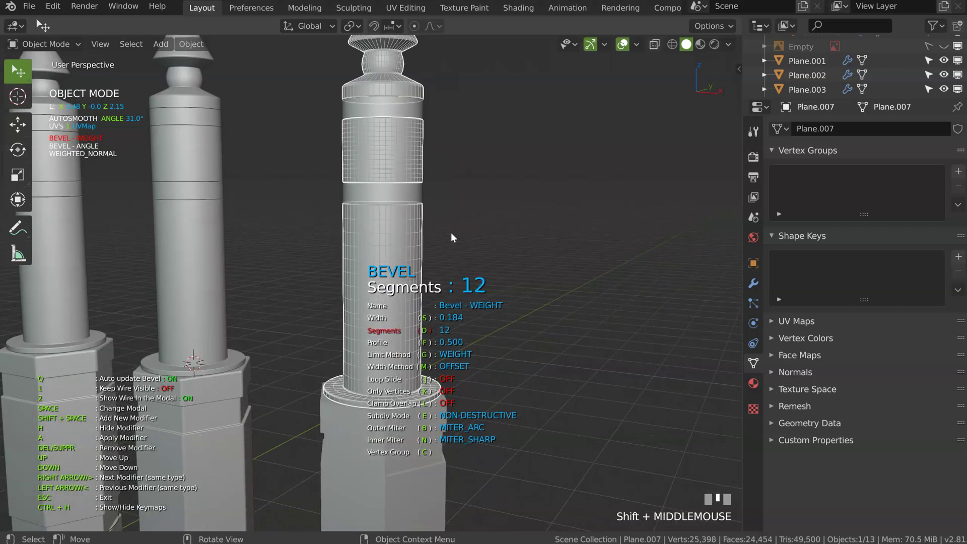
pyautogui.press('d')
pyautogui.click(392, 138)
# Clear the bevel weight from the upper band's loop and give its vertices a vertex-group bevel 0.040 wide with 4 segments
pyautogui.keyDown('ctrl'); pyautogui.moveTo(390, 136); pyautogui.dragTo(418, 190, button='middle'); pyautogui.keyUp('ctrl')
pyautogui.click(417, 201)
pyautogui.press('Tab')
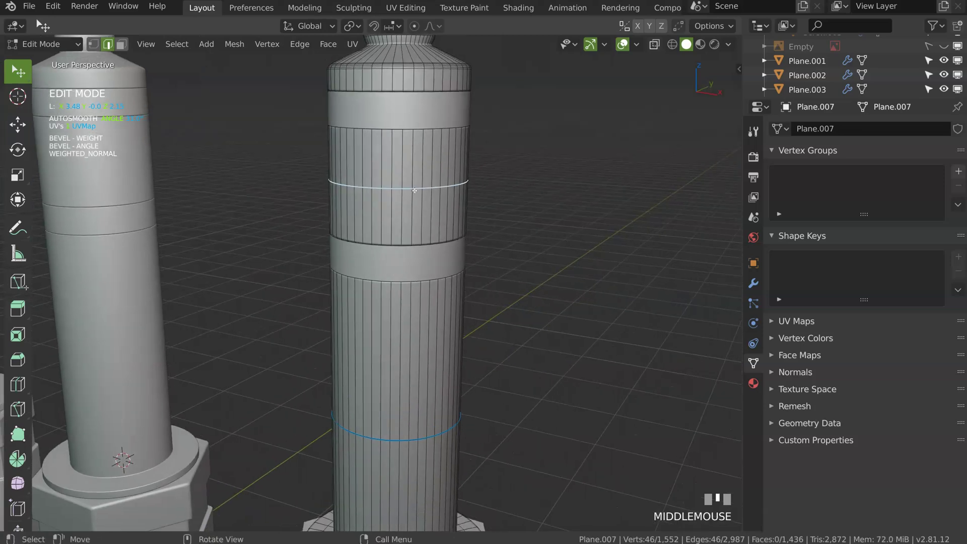
pyautogui.hotkey('shift', 'q')
pyautogui.press('Tab')
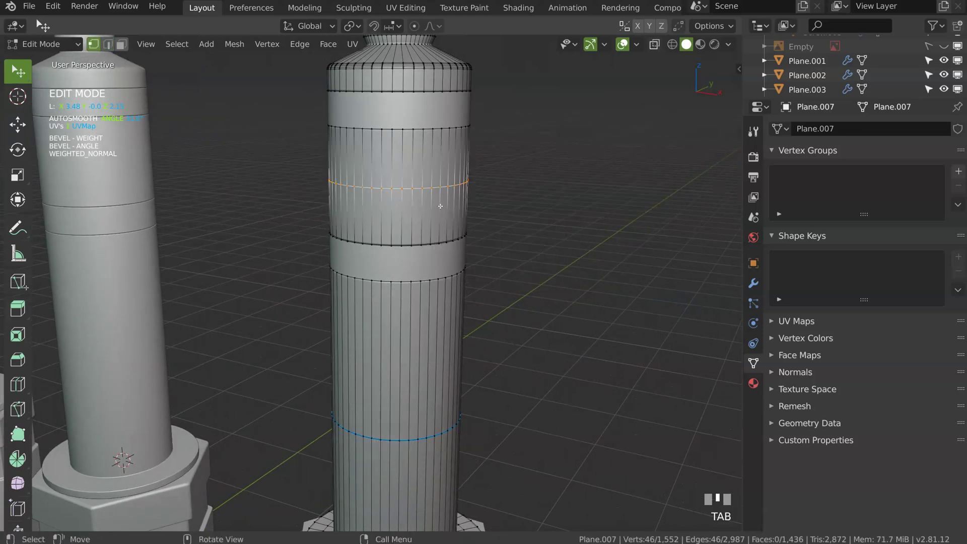
pyautogui.press('space')
pyautogui.click(521, 199)
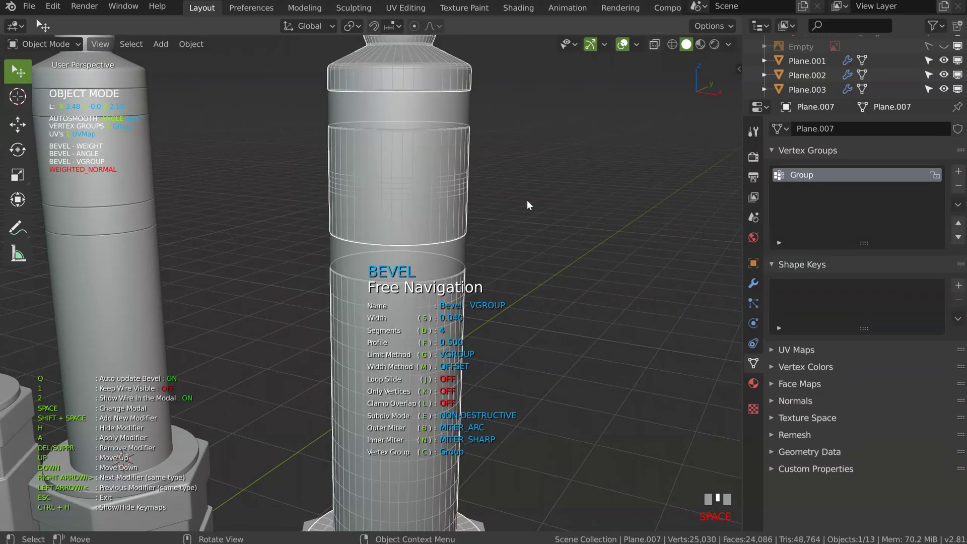
pyautogui.click(582, 210)
pyautogui.keyDown('shift'); pyautogui.moveTo(581, 210); pyautogui.dragTo(585, 304, button='middle'); pyautogui.keyUp('shift')
# Add a centred loop cut around the vertical rim below the sloped shoulder of the shaft
pyautogui.click(437, 180)
pyautogui.scroll(3, 436, 180)
pyautogui.keyDown('shift'); pyautogui.moveTo(437, 180); pyautogui.dragTo(437, 210, button='middle'); pyautogui.keyUp('shift')
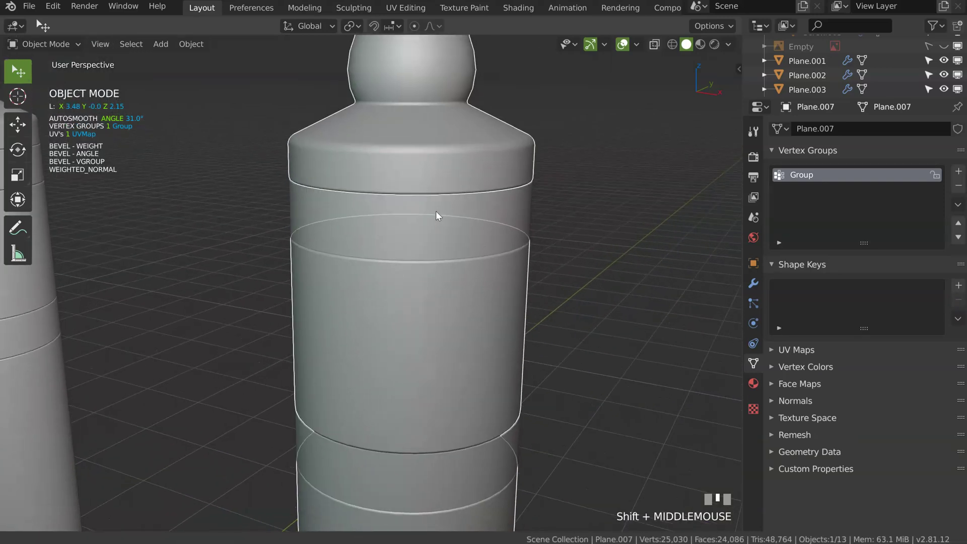
pyautogui.press('Tab')
pyautogui.hotkey('ctrl', 'r')
pyautogui.rightClick(446, 184)
# Add a centred loop cut around the sloped shoulder under the tip and switch to vertex selection
pyautogui.keyDown('shift'); pyautogui.moveTo(446, 176); pyautogui.dragTo(424, 259, button='middle'); pyautogui.keyUp('shift')
pyautogui.hotkey('ctrl', 'r')
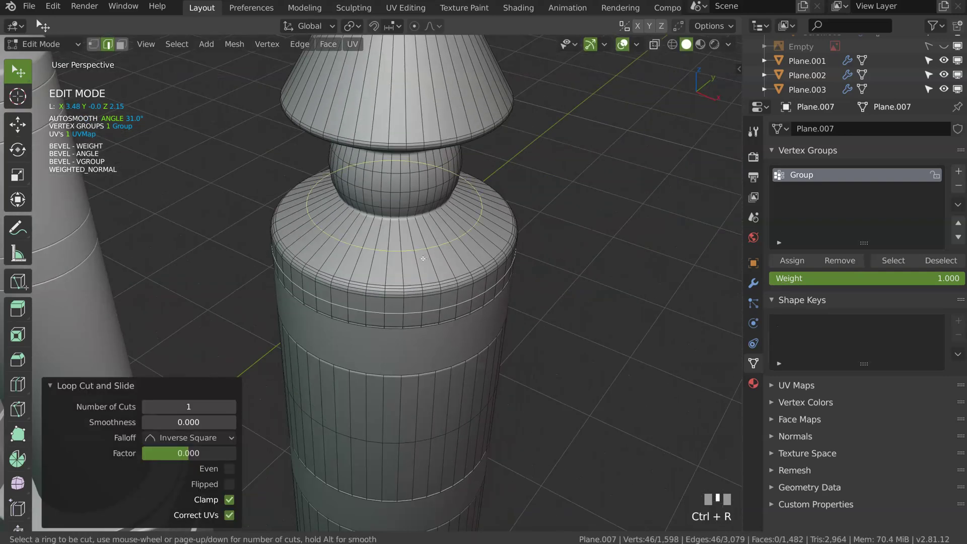
pyautogui.click(423, 259)
pyautogui.rightClick(423, 259)
pyautogui.press('space')
pyautogui.press('Escape')
pyautogui.press('Tab')
# Give the shoulder loop a vertex-group bevel with 2 segments and a width of about 0.046
pyautogui.press('space')
pyautogui.click(497, 245)
pyautogui.press('d')
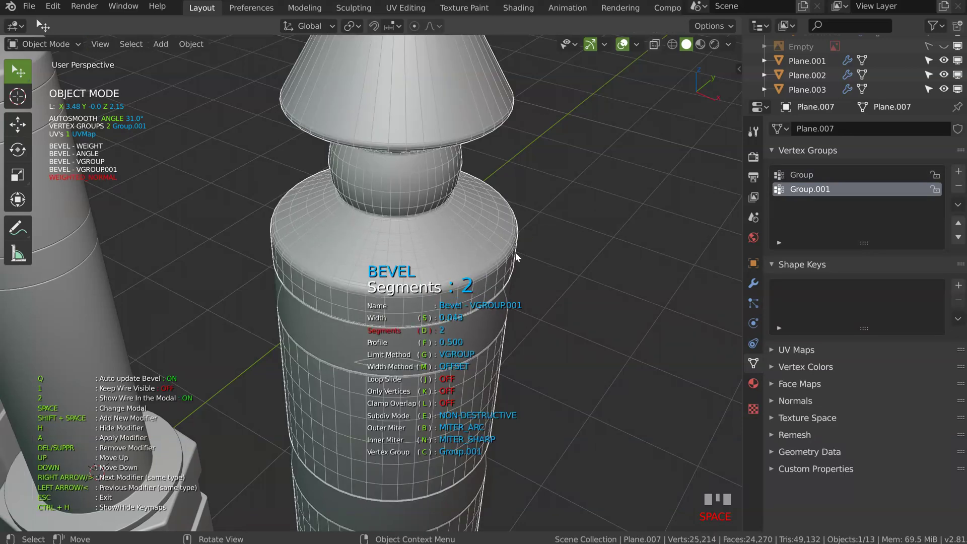
pyautogui.press('space')
pyautogui.press('s')
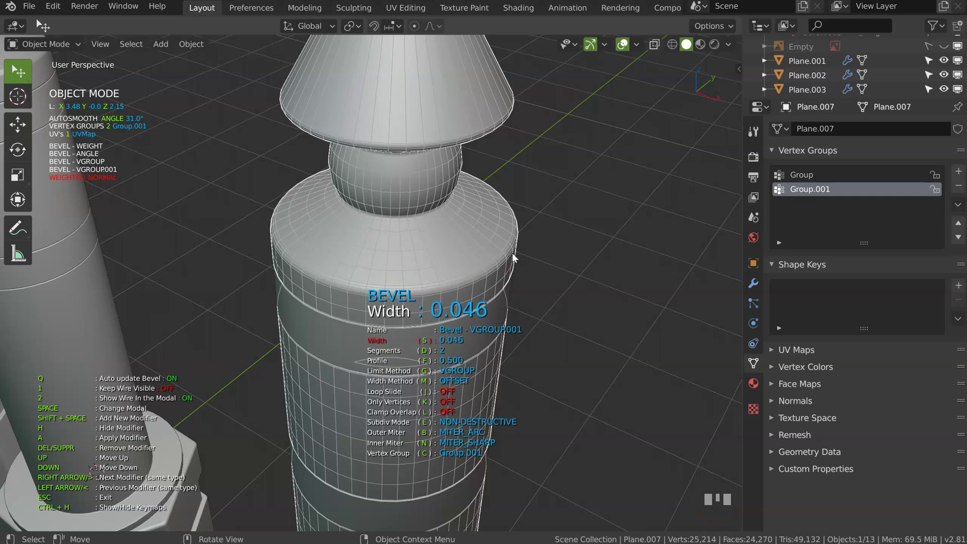
# Add a centred loop cut around the underside of the conical tip and give it a vertex-group bevel
pyautogui.keyDown('shift'); pyautogui.moveTo(497, 239); pyautogui.dragTo(412, 161, button='middle'); pyautogui.keyUp('shift')
pyautogui.press('Tab')
pyautogui.hotkey('ctrl', 'r')
pyautogui.click(445, 164)
pyautogui.rightClick(445, 164)
pyautogui.press('space')
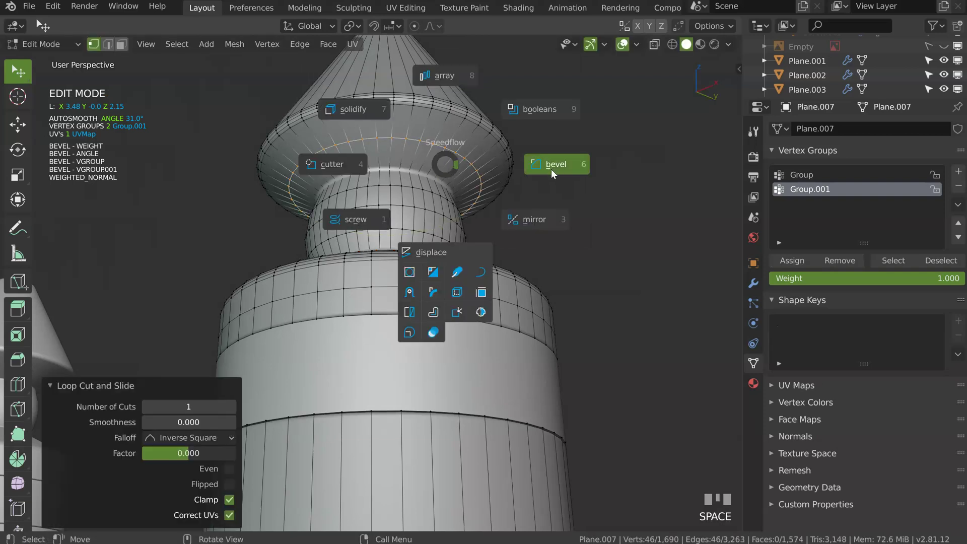
pyautogui.click(551, 168)
# Add a centred loop cut around the sloping side of the conical tip and switch to vertex selection
pyautogui.moveTo(539, 174); pyautogui.dragTo(426, 205, button='middle')
pyautogui.press('Tab')
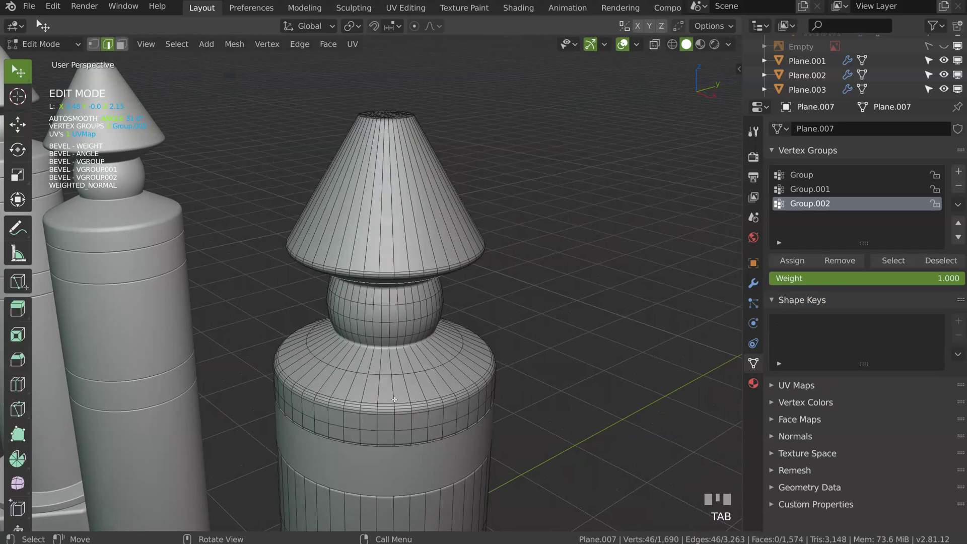
pyautogui.hotkey('ctrl', 'r')
pyautogui.click(415, 202)
pyautogui.rightClick(416, 203)
pyautogui.press('Tab')
pyautogui.click(414, 214)
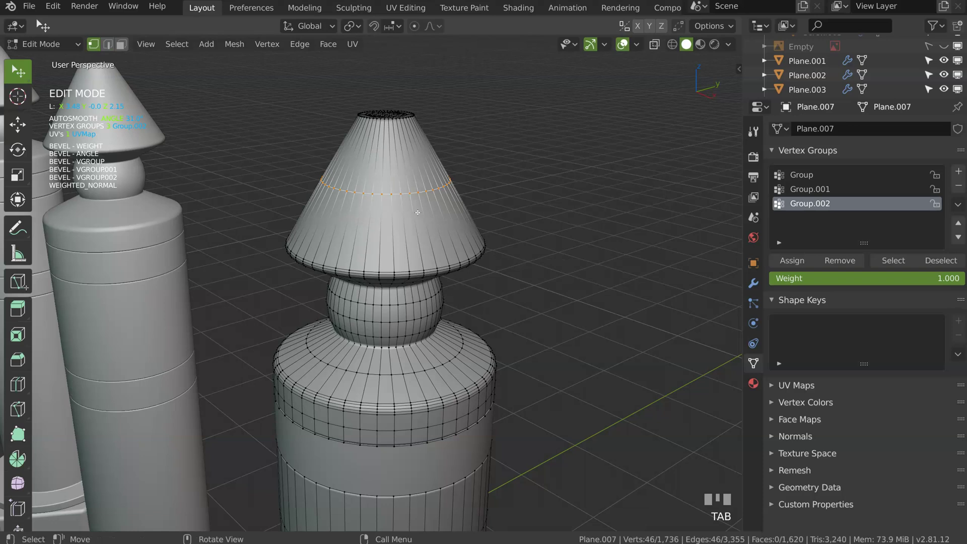
# Give the conical tip's side loop a vertex-group bevel with a width of about 0.110 and 4 segments
pyautogui.press('space')
pyautogui.click(530, 211)
pyautogui.press('s')
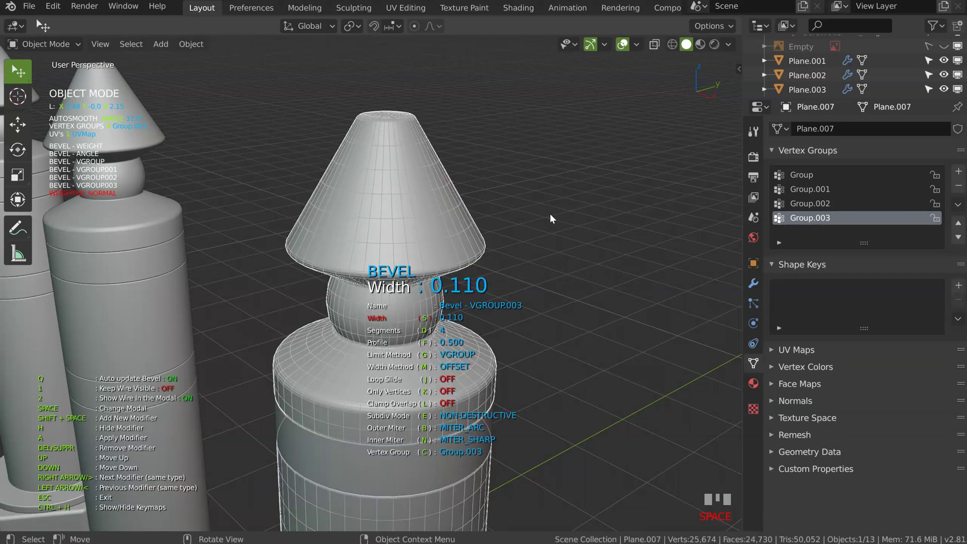
pyautogui.click(550, 214)
# Select all parts of the middle jack and move them 3.608 along X, past the third jack
pyautogui.keyDown('ctrl'); pyautogui.moveTo(508, 211); pyautogui.dragTo(544, 156, button='middle'); pyautogui.keyUp('ctrl')
pyautogui.click(401, 336)
pyautogui.moveTo(401, 337); pyautogui.dragTo(417, 369, button='middle')
pyautogui.keyDown('shift'); pyautogui.click(429, 380); pyautogui.keyUp('shift')
pyautogui.keyDown('shift'); pyautogui.click(402, 217); pyautogui.keyUp('shift')
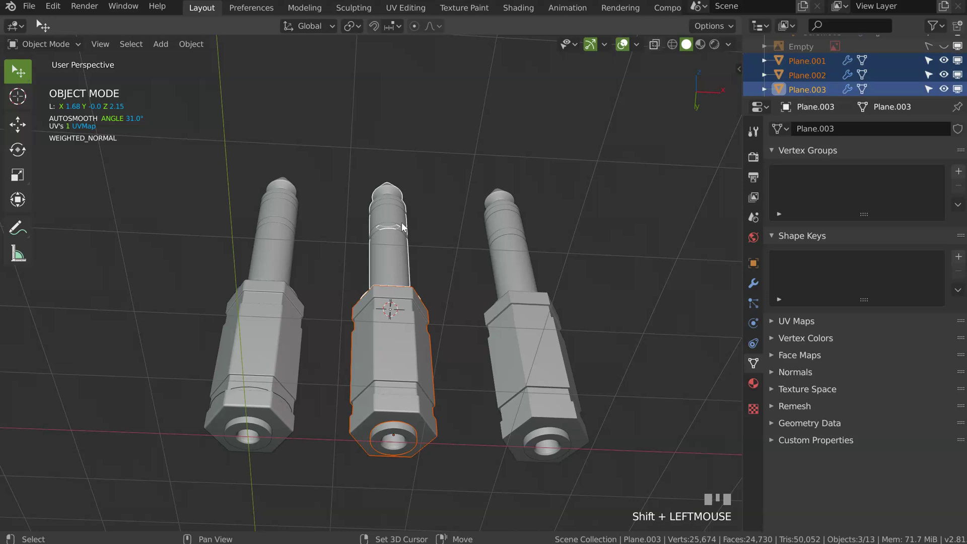
pyautogui.press('b')
pyautogui.moveTo(444, 140); pyautogui.dragTo(353, 492)
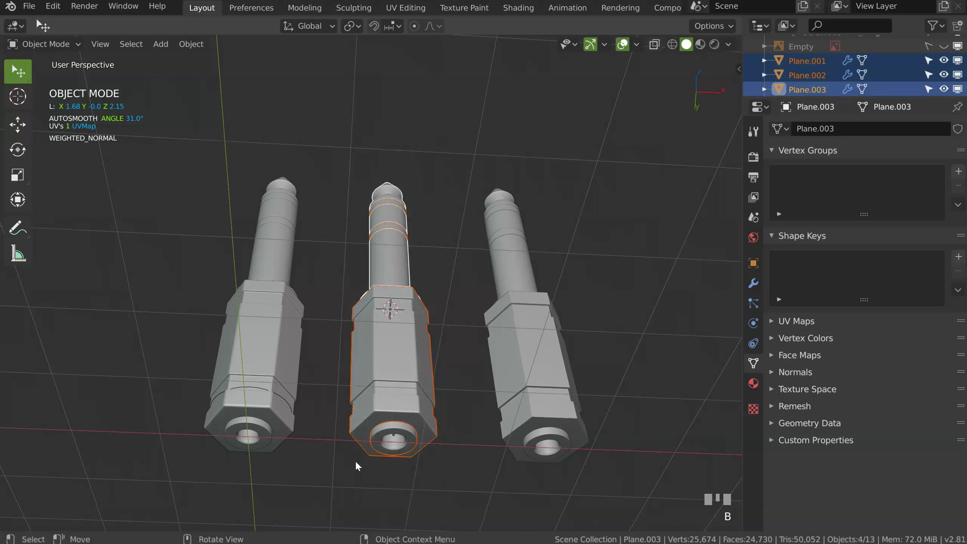
pyautogui.press('g')
pyautogui.press('x')
pyautogui.click(679, 316)
# Select the whole jack with the live bevel modifiers and move it along X beside the first jack, to about X 1.97
pyautogui.keyDown('shift'); pyautogui.moveTo(644, 325); pyautogui.dragTo(522, 311, button='middle'); pyautogui.keyUp('shift')
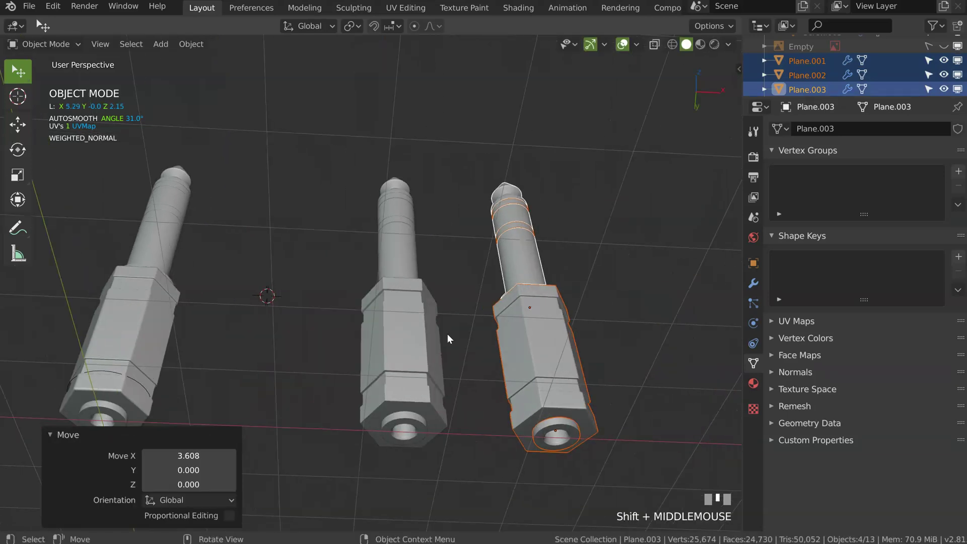
pyautogui.click(426, 327)
pyautogui.press('b')
pyautogui.moveTo(450, 142); pyautogui.dragTo(361, 496)
pyautogui.press('g')
pyautogui.press('x')
pyautogui.click(308, 331)
# Select the whole applied-mesh jack and move it along X closer to the others, to about X 4.19
pyautogui.click(545, 306)
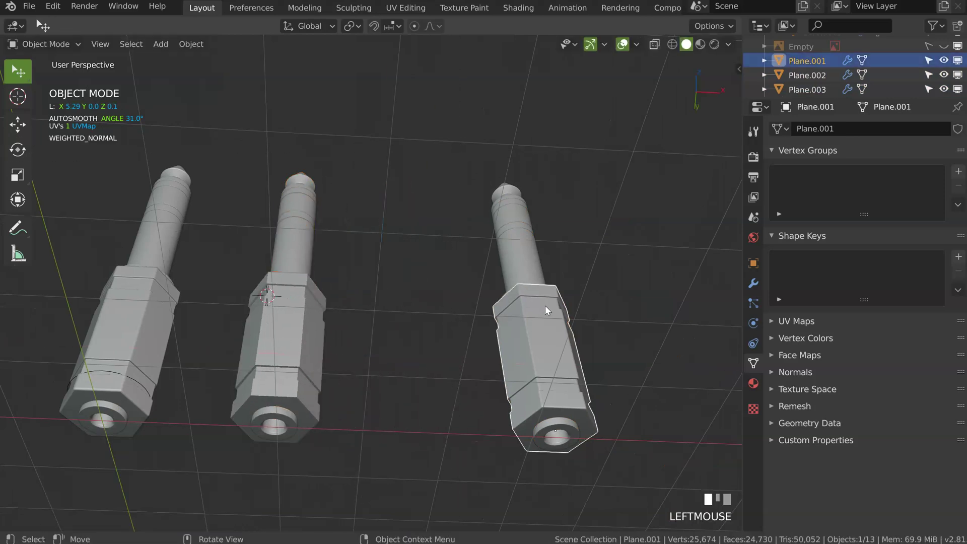
pyautogui.moveTo(655, 206)
pyautogui.keyDown('ctrl'); pyautogui.mouseDown(button='right')
pyautogui.moveTo(627, 460)
pyautogui.moveTo(526, 295)
pyautogui.mouseUp(button='right'); pyautogui.keyUp('ctrl')
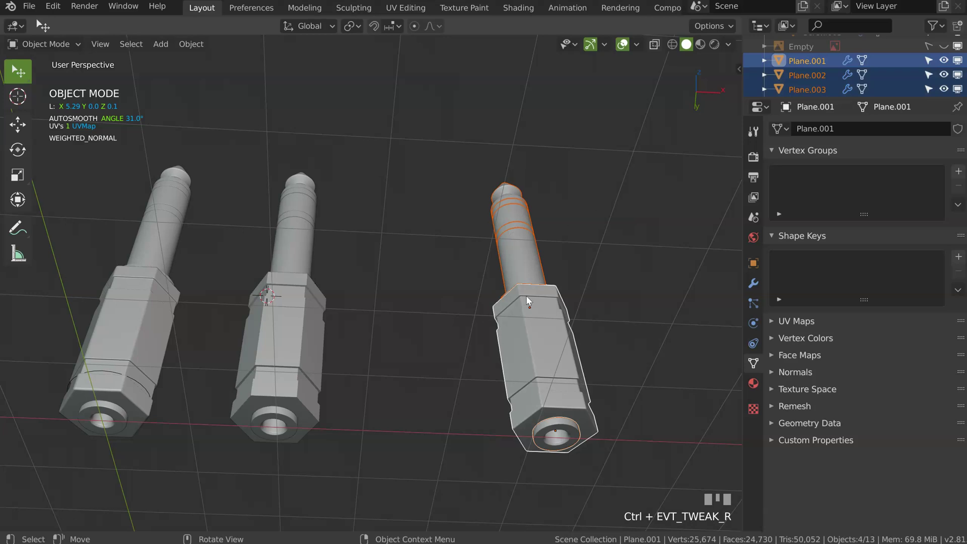
pyautogui.press('g')
pyautogui.press('x')
pyautogui.click(455, 325)
# Compare the mesh density of the applied-mesh jack's shaft with that of the shaft using live bevel modifiers
pyautogui.moveTo(455, 322); pyautogui.dragTo(434, 255, button='middle')
pyautogui.click(307, 186)
pyautogui.moveTo(307, 186); pyautogui.dragTo(340, 261, button='middle')
pyautogui.press('Tab')
pyautogui.moveTo(235, 245); pyautogui.dragTo(312, 273, button='middle')
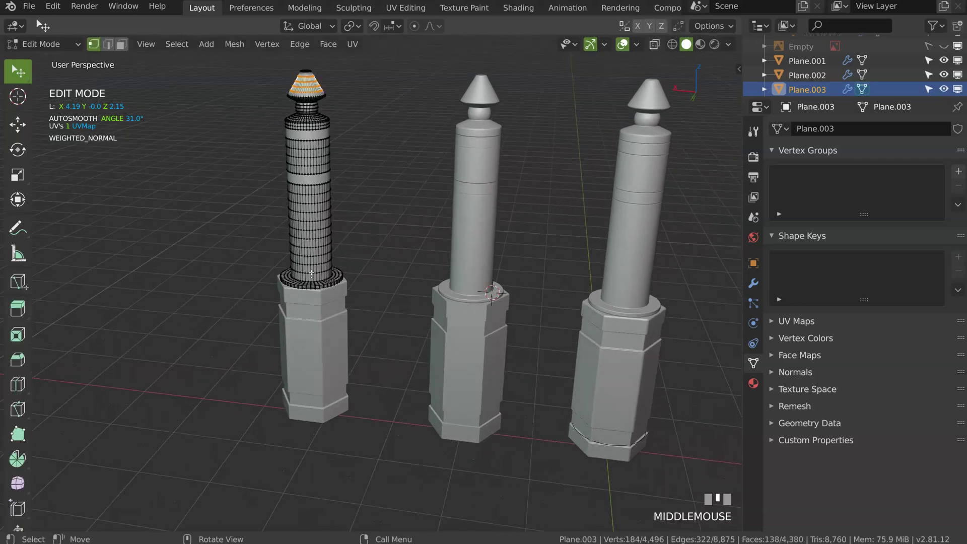
pyautogui.press('Tab')
pyautogui.moveTo(485, 213); pyautogui.dragTo(434, 234, button='middle')
pyautogui.click(434, 233)
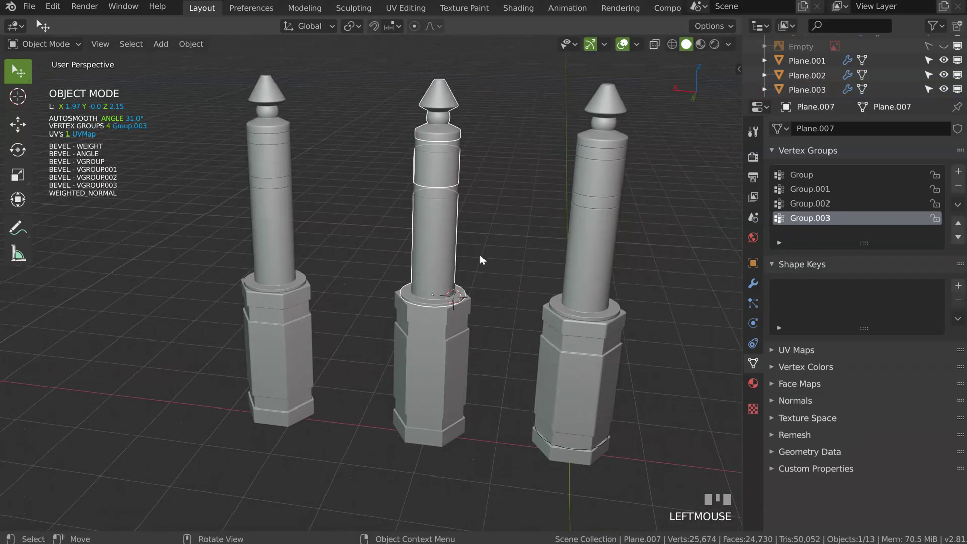
pyautogui.press('Tab')
pyautogui.click(448, 253)
pyautogui.keyDown('shift'); pyautogui.moveTo(487, 250); pyautogui.dragTo(461, 233, button='middle'); pyautogui.keyUp('shift')
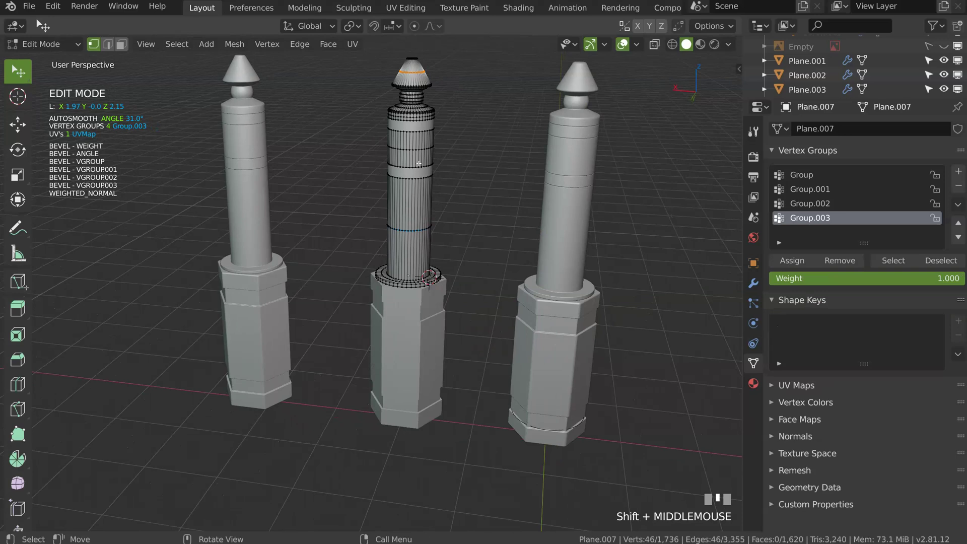
pyautogui.press('Tab')
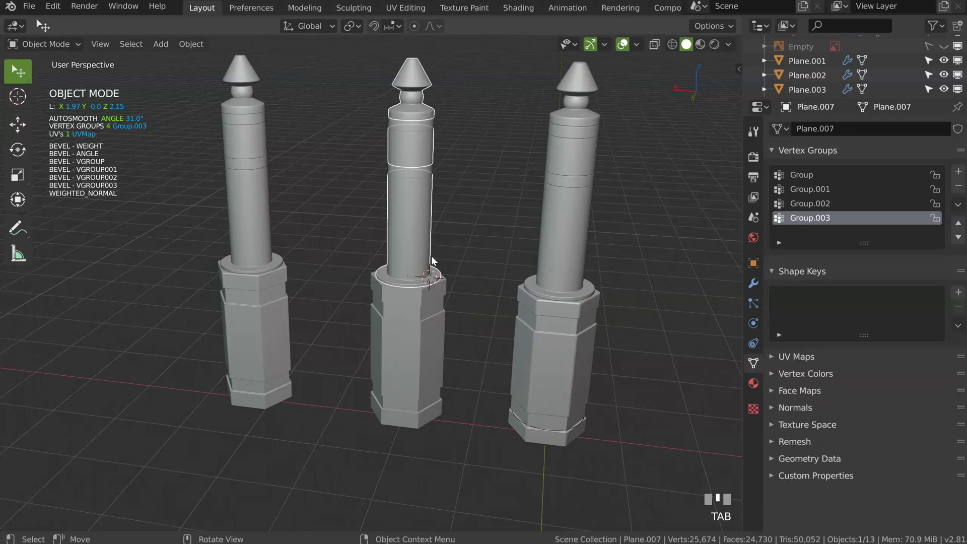
# Isolate the middle jack's hexagonal body and select its vertical corner edges
pyautogui.click(399, 314)
pyautogui.keyDown('ctrl'); pyautogui.moveTo(399, 313); pyautogui.dragTo(407, 254, button='middle'); pyautogui.keyUp('ctrl')
pyautogui.press('KP_Divide')
pyautogui.press('Tab')
pyautogui.keyDown('alt'); pyautogui.click(347, 183); pyautogui.keyUp('alt')
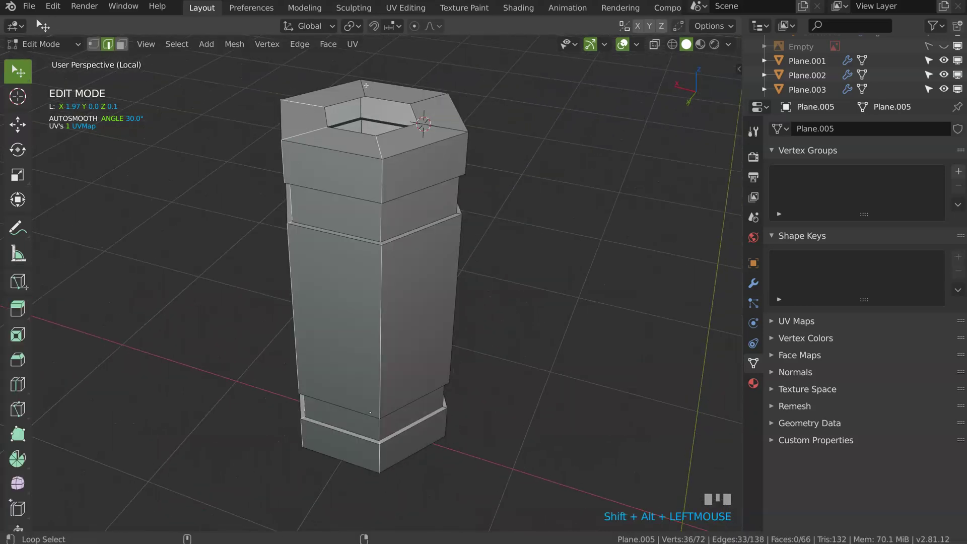
# Bevel the selected corner edges of the hexagonal body with a weight-limited bevel about 0.019 wide with 4 segments
pyautogui.moveTo(439, 153); pyautogui.dragTo(403, 223, button='middle')
pyautogui.press('space')
pyautogui.click(460, 223)
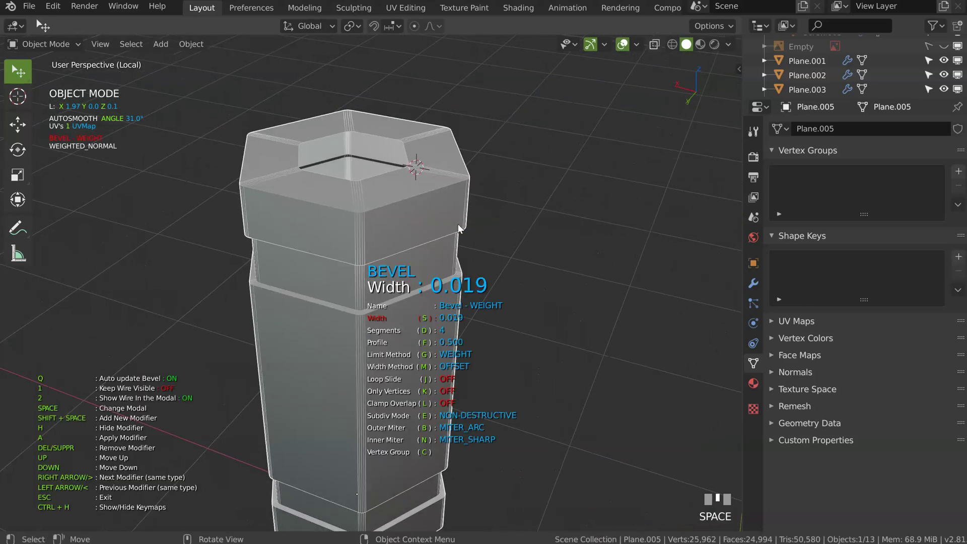
pyautogui.press('space')
pyautogui.press('Escape')
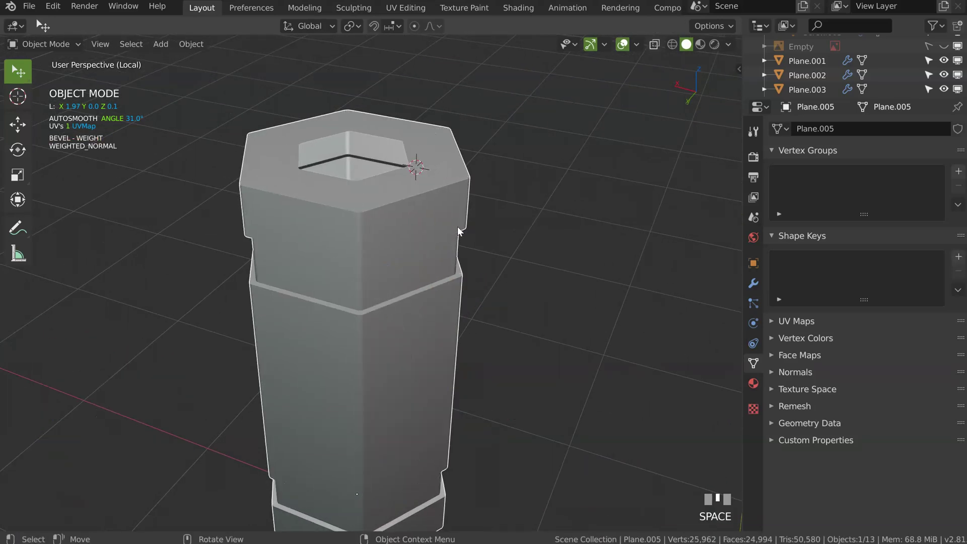
# Select the hexagonal body's outer top rim loop and a second edge loop near its lower end in vertex mode
pyautogui.press('Tab')
pyautogui.keyDown('alt'); pyautogui.click(375, 207); pyautogui.keyUp('alt')
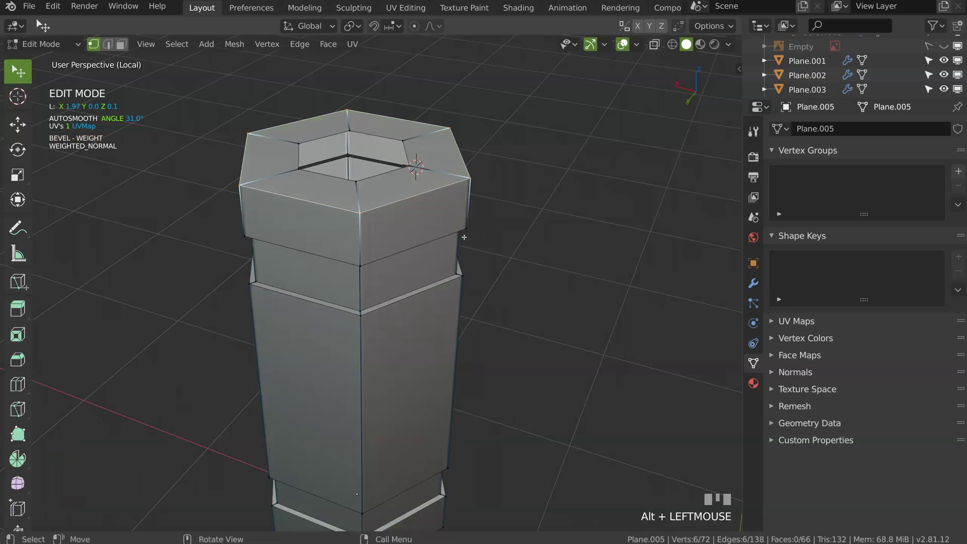
pyautogui.keyDown('shift'); pyautogui.moveTo(463, 237); pyautogui.dragTo(433, 116, button='middle'); pyautogui.keyUp('shift')
pyautogui.keyDown('alt'); pyautogui.keyDown('shift'); pyautogui.click(392, 362); pyautogui.keyUp('shift'); pyautogui.keyUp('alt')
pyautogui.keyDown('shift'); pyautogui.moveTo(393, 362); pyautogui.dragTo(371, 233, button='middle'); pyautogui.keyUp('shift')
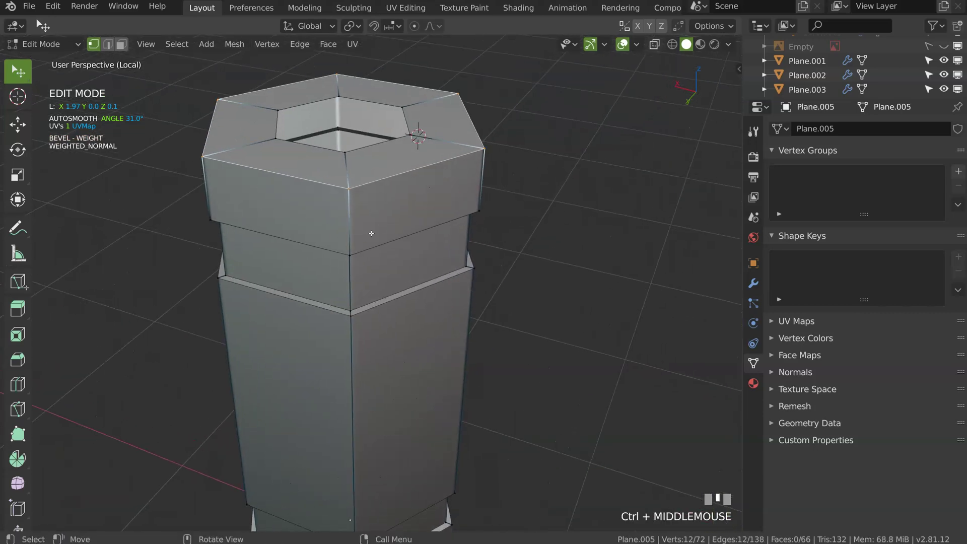
# Bevel the selected end loops with a vertex-group-limited bevel 0.020 wide, with 5 segments and loop slide on
pyautogui.press('space')
pyautogui.click(476, 238)
pyautogui.press('space')
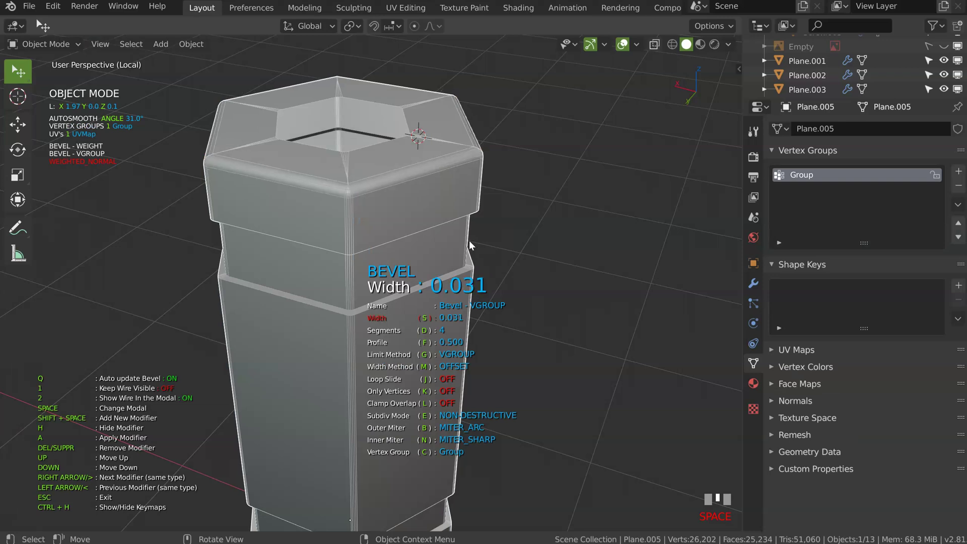
pyautogui.press('space')
pyautogui.press('j')
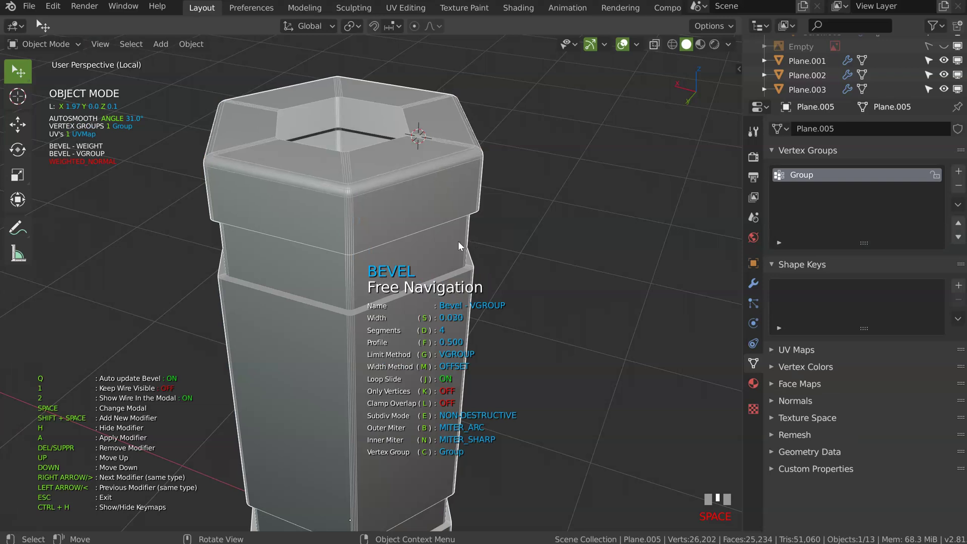
pyautogui.press('space')
pyautogui.press('space')
pyautogui.press('d')
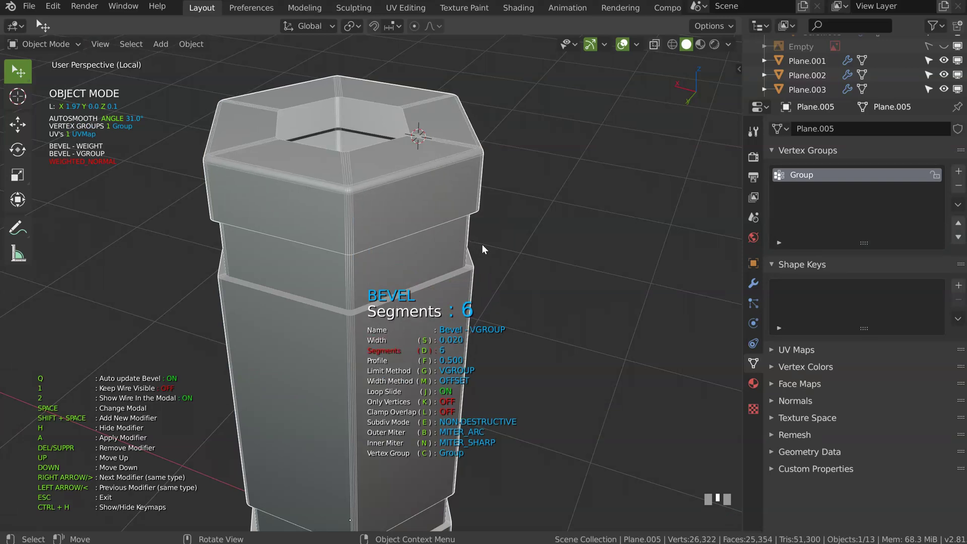
pyautogui.press('space')
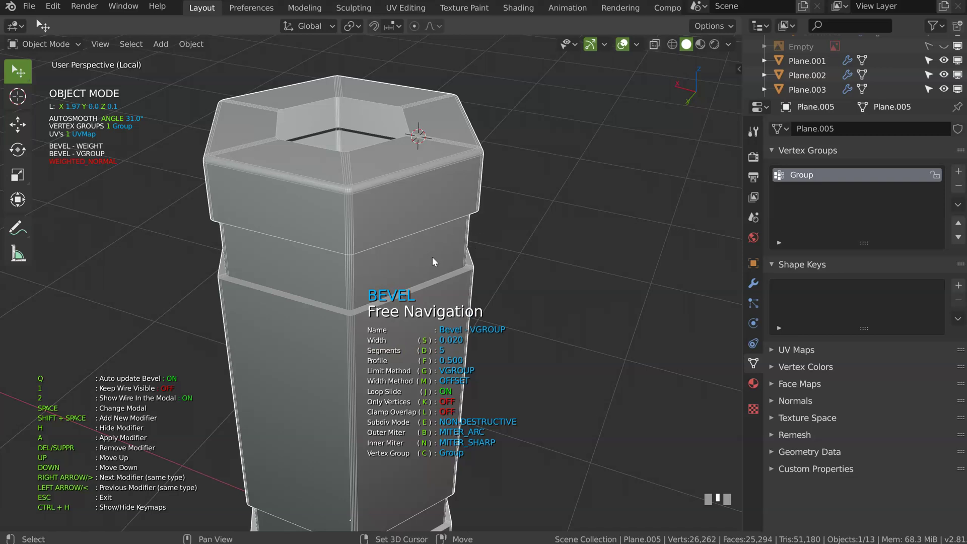
# Add an angle-limited bevel to the hexagonal body, 0.010 wide with 4 segments and a 28° angle limit
pyautogui.hotkey('shift', 'space')
pyautogui.press('space')
pyautogui.keyDown('ctrl'); pyautogui.moveTo(405, 262); pyautogui.dragTo(387, 139, button='middle'); pyautogui.keyUp('ctrl')
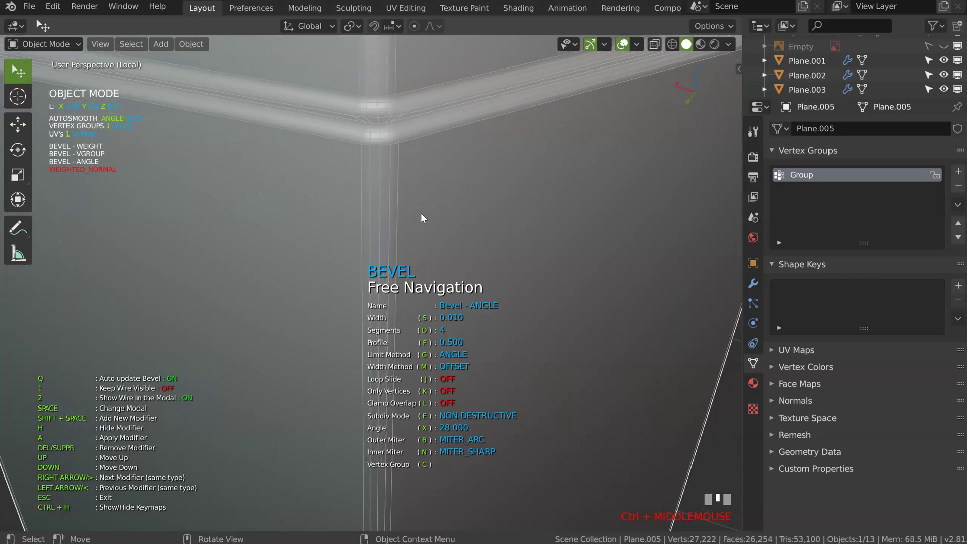
pyautogui.keyDown('ctrl'); pyautogui.moveTo(524, 160); pyautogui.dragTo(422, 224, button='middle'); pyautogui.keyUp('ctrl')
pyautogui.click(387, 205)
# Add one loop cut around the middle of the hexagonal body's long section
pyautogui.press('Tab')
pyautogui.hotkey('ctrl', 'r')
pyautogui.rightClick(361, 248)
pyautogui.hotkey('ctrl', 'r')
pyautogui.click(383, 246)
pyautogui.click(431, 246)
# Spread the mid-body loop with a second vertex-group-limited bevel of 4 segments
pyautogui.press('space')
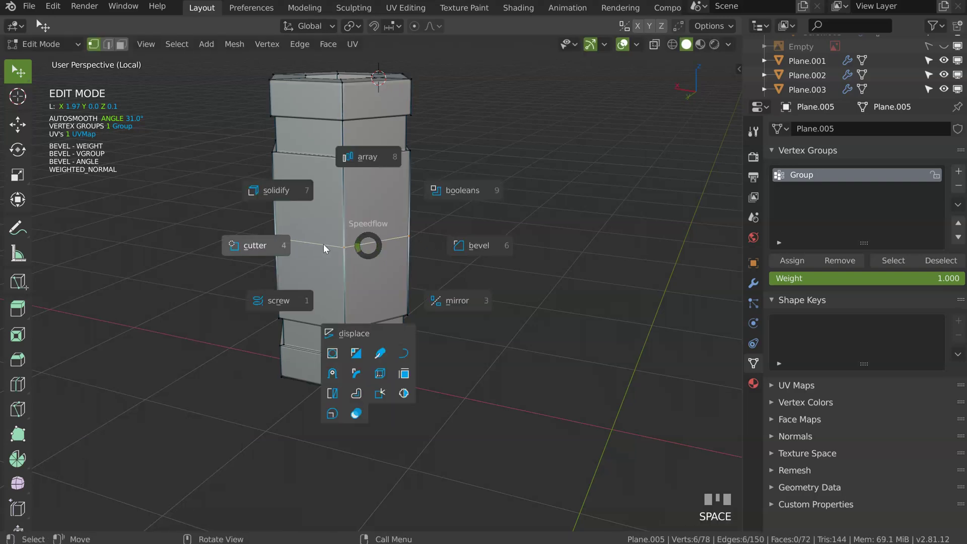
pyautogui.click(459, 250)
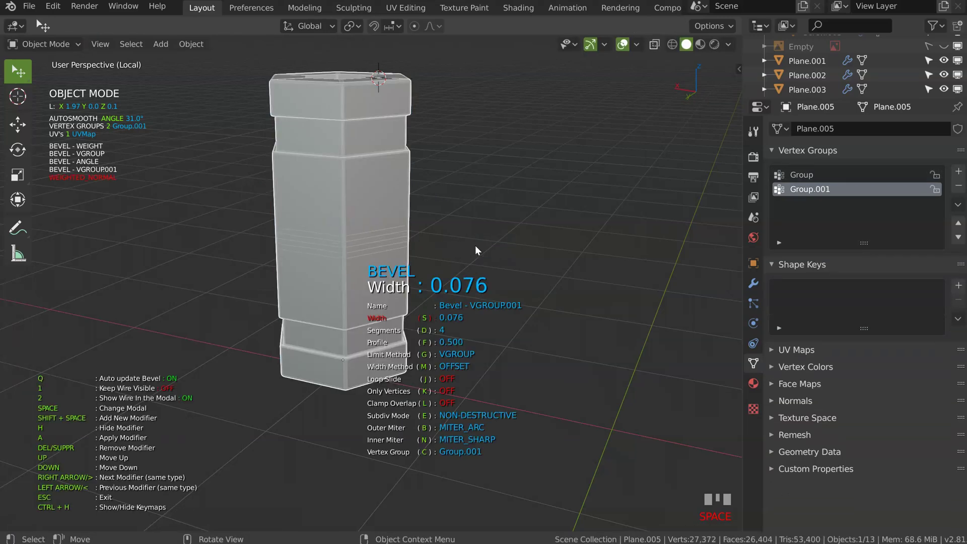
pyautogui.moveTo(561, 253); pyautogui.dragTo(383, 226, button='middle')
pyautogui.click(356, 199)
# Add centred loop cuts around the upper recessed band, the upper collar and the lower collar of the hexagonal body
pyautogui.moveTo(356, 187); pyautogui.dragTo(332, 136, button='middle')
pyautogui.press('Tab')
pyautogui.hotkey('ctrl', 'r')
pyautogui.click(332, 134)
pyautogui.rightClick(332, 133)
pyautogui.hotkey('ctrl', 'r')
pyautogui.click(353, 96)
pyautogui.rightClick(352, 96)
pyautogui.hotkey('ctrl', 'r')
pyautogui.click(341, 372)
pyautogui.rightClick(340, 369)
# Select the new loops around the upper and lower collars together in edge mode
pyautogui.moveTo(351, 130); pyautogui.dragTo(355, 146, button='middle')
pyautogui.keyDown('shift'); pyautogui.moveTo(356, 126); pyautogui.dragTo(363, 213, button='middle'); pyautogui.keyUp('shift')
pyautogui.scroll(4, 362, 201)
pyautogui.moveTo(354, 153); pyautogui.dragTo(372, 64, button='middle')
pyautogui.keyDown('alt'); pyautogui.click(302, 199); pyautogui.keyUp('alt')
pyautogui.keyDown('alt'); pyautogui.keyDown('shift'); pyautogui.click(367, 375); pyautogui.keyUp('shift'); pyautogui.keyUp('alt')
pyautogui.moveTo(367, 376); pyautogui.dragTo(386, 306, button='middle')
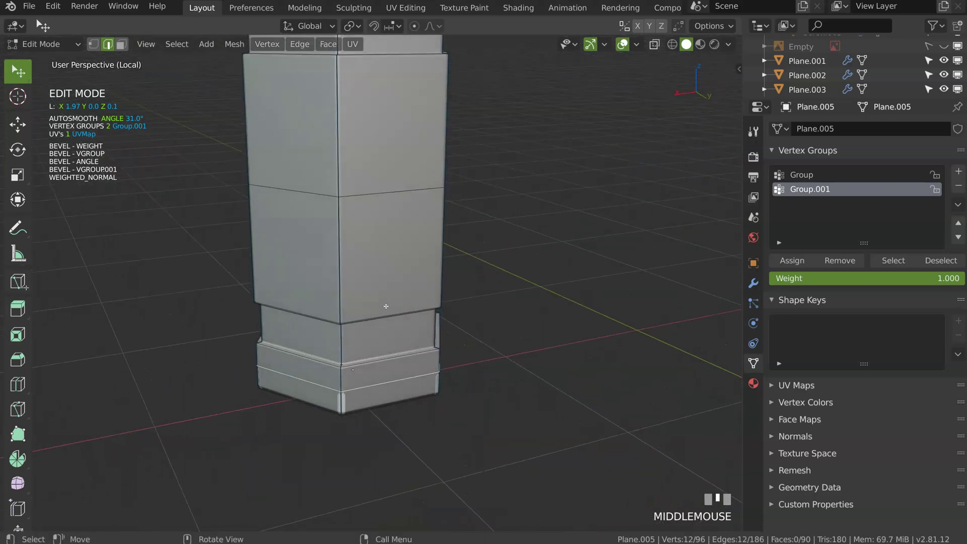
pyautogui.click(737, 69)
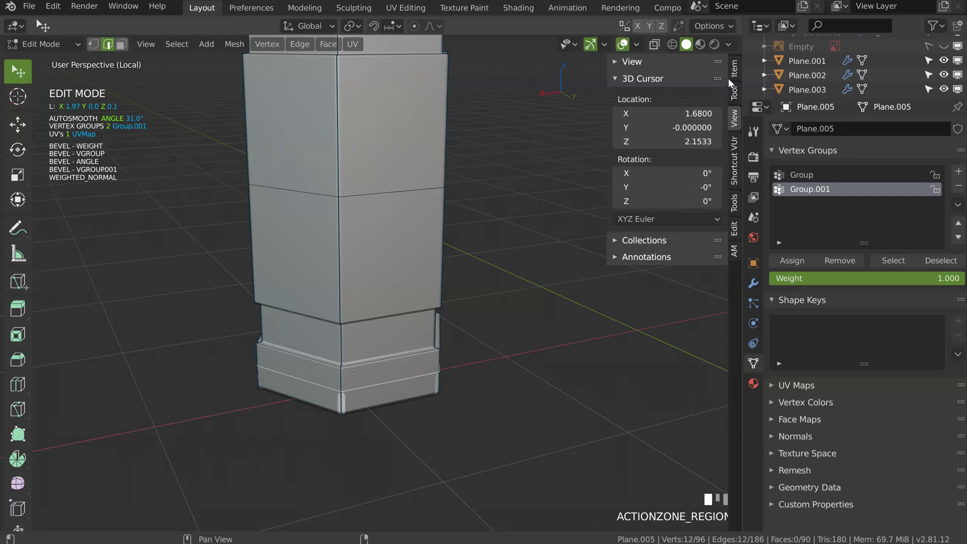
pyautogui.click(734, 71)
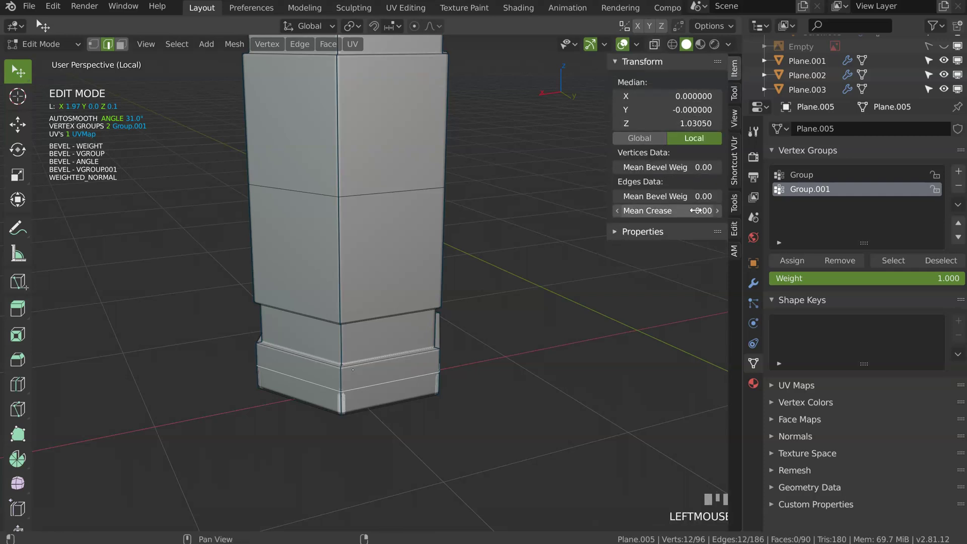
pyautogui.click(733, 94)
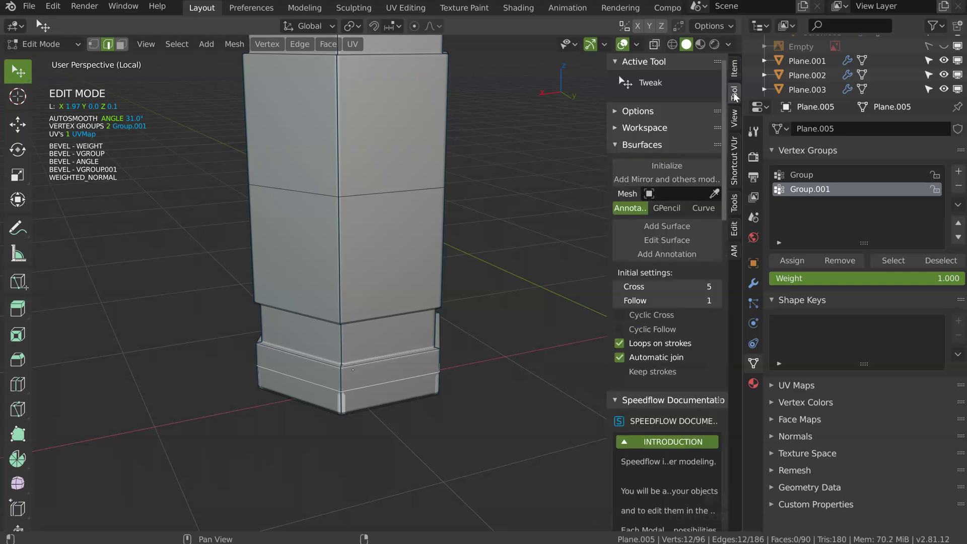
pyautogui.click(617, 144)
pyautogui.click(616, 161)
pyautogui.click(618, 111)
pyautogui.click(618, 112)
pyautogui.click(617, 178)
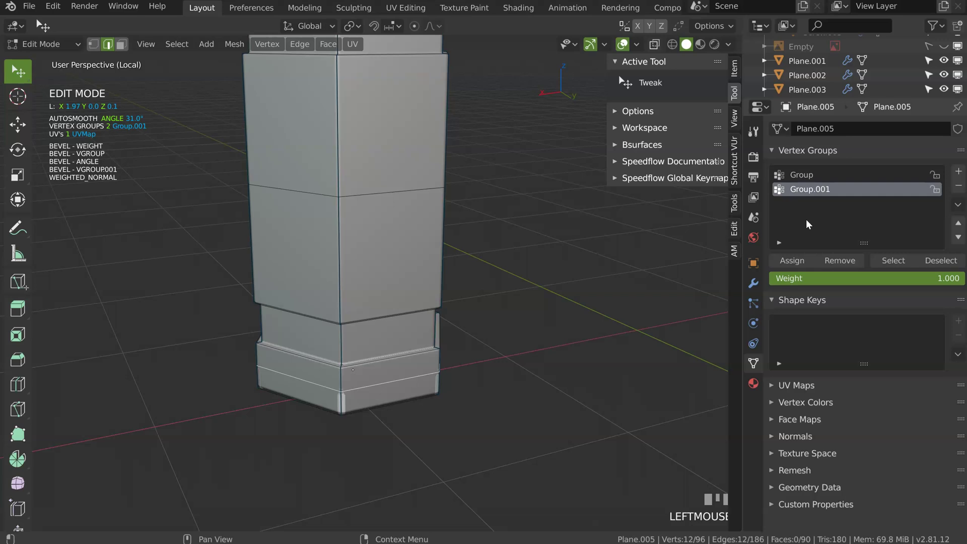
# Remove the selected collar loops from the vertex group named Group
pyautogui.click(801, 174)
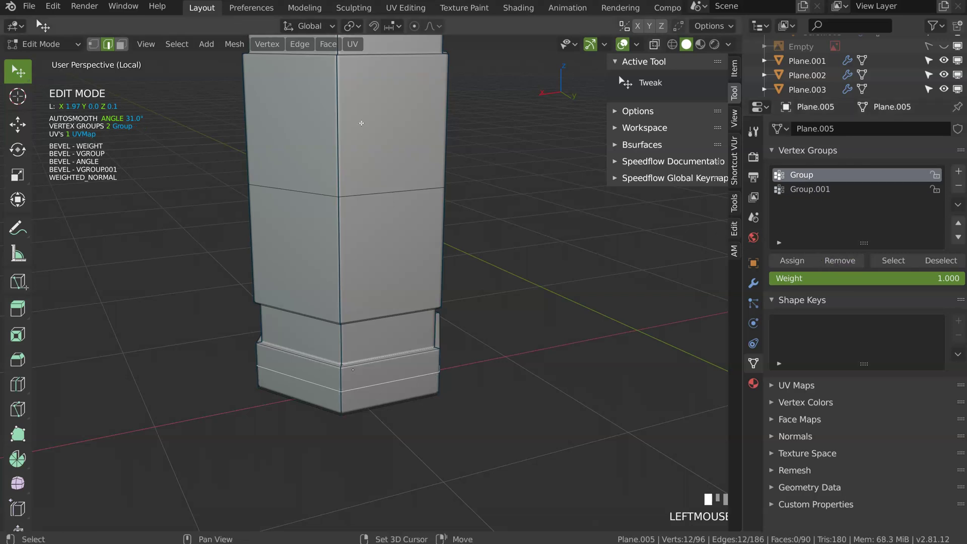
pyautogui.keyDown('shift'); pyautogui.moveTo(381, 156); pyautogui.dragTo(381, 232, button='middle'); pyautogui.keyUp('shift')
pyautogui.hotkey('shift', 'c')
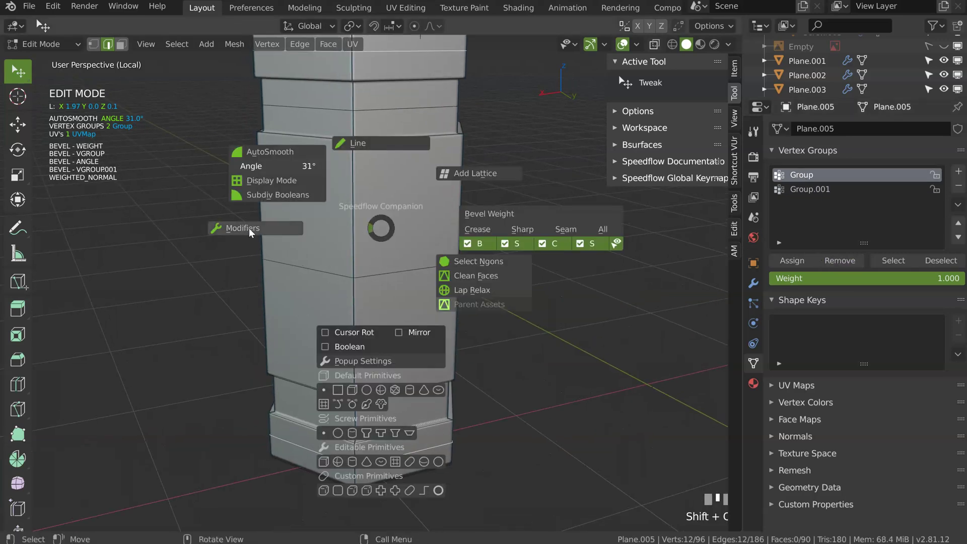
pyautogui.press('Escape')
# Add centred loop cuts around the hexagonal body's top and underside ring faces
pyautogui.moveTo(365, 210); pyautogui.dragTo(337, 210, button='middle')
pyautogui.keyDown('shift'); pyautogui.moveTo(392, 280); pyautogui.dragTo(394, 166, button='middle'); pyautogui.keyUp('shift')
pyautogui.moveTo(421, 249); pyautogui.dragTo(397, 263, button='middle')
pyautogui.hotkey('ctrl', 'r')
pyautogui.click(410, 236)
pyautogui.rightClick(412, 236)
pyautogui.keyDown('shift'); pyautogui.moveTo(399, 226); pyautogui.dragTo(406, 287, button='middle'); pyautogui.keyUp('shift')
pyautogui.keyDown('shift'); pyautogui.moveTo(413, 175); pyautogui.dragTo(414, 223, button='middle'); pyautogui.keyUp('shift')
pyautogui.hotkey('ctrl', 'r')
pyautogui.click(413, 195)
pyautogui.rightClick(413, 195)
# Add the underside loop to the selected top loop and remove both from the vertex group named Group
pyautogui.moveTo(403, 274); pyautogui.dragTo(400, 168, button='middle')
pyautogui.keyDown('ctrl'); pyautogui.moveTo(402, 217); pyautogui.dragTo(404, 252, button='middle'); pyautogui.keyUp('ctrl')
pyautogui.keyDown('shift'); pyautogui.moveTo(413, 360); pyautogui.dragTo(422, 234, button='middle'); pyautogui.keyUp('shift')
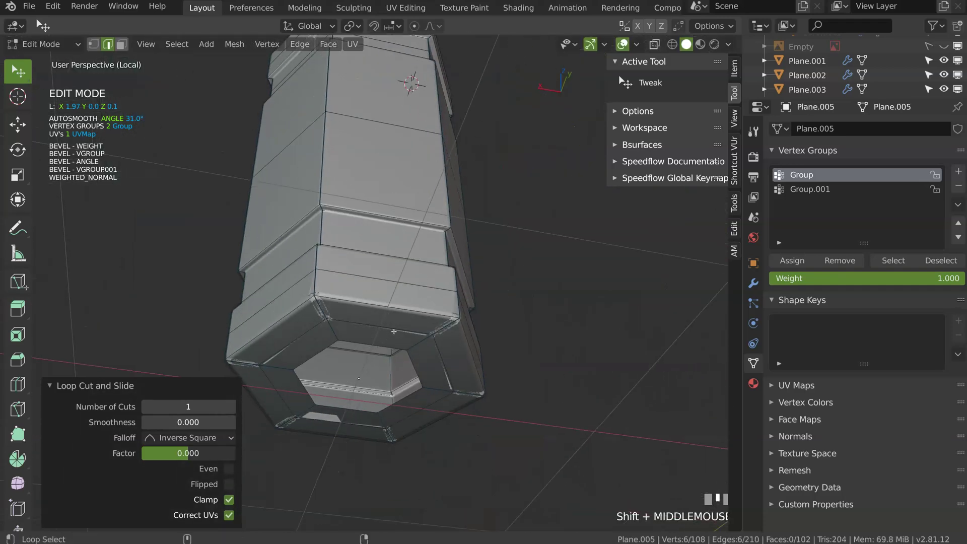
pyautogui.keyDown('alt'); pyautogui.keyDown('shift'); pyautogui.click(394, 332); pyautogui.keyUp('shift'); pyautogui.keyUp('alt')
pyautogui.click(843, 259)
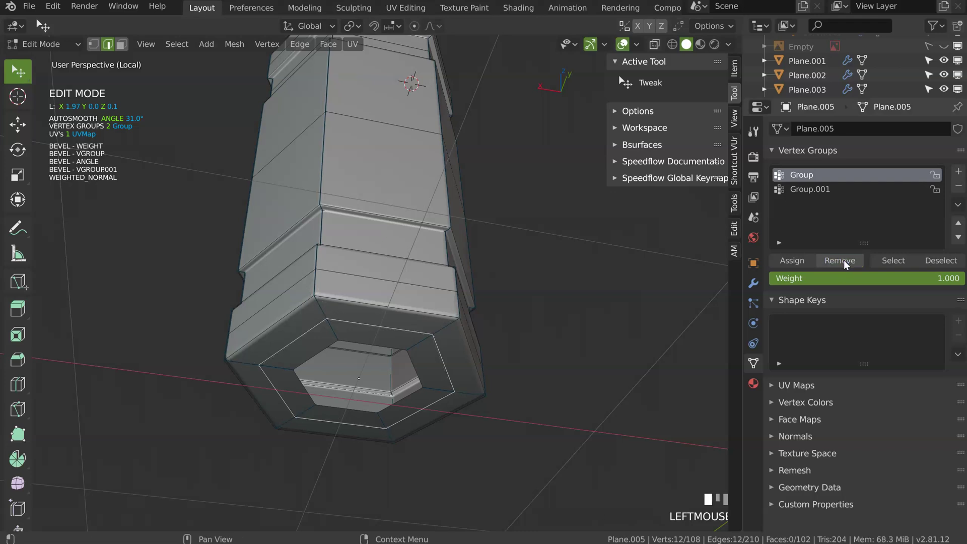
# Add three evenly spaced vertical loop cuts along one side face of the hexagonal body
pyautogui.moveTo(346, 227); pyautogui.dragTo(383, 269, button='middle')
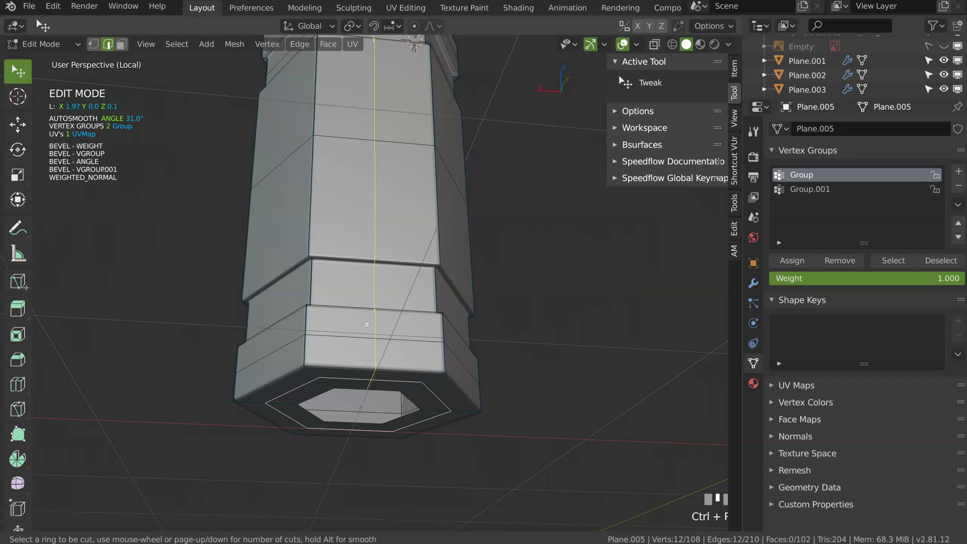
pyautogui.click(367, 324)
pyautogui.rightClick(367, 324)
pyautogui.moveTo(367, 324); pyautogui.dragTo(396, 313, button='middle')
pyautogui.press('g')
pyautogui.press('g')
pyautogui.rightClick(396, 312)
pyautogui.hotkey('ctrl', 'r')
pyautogui.click(339, 316)
pyautogui.rightClick(339, 316)
pyautogui.moveTo(471, 282); pyautogui.dragTo(398, 283, button='middle')
pyautogui.hotkey('ctrl', 'r')
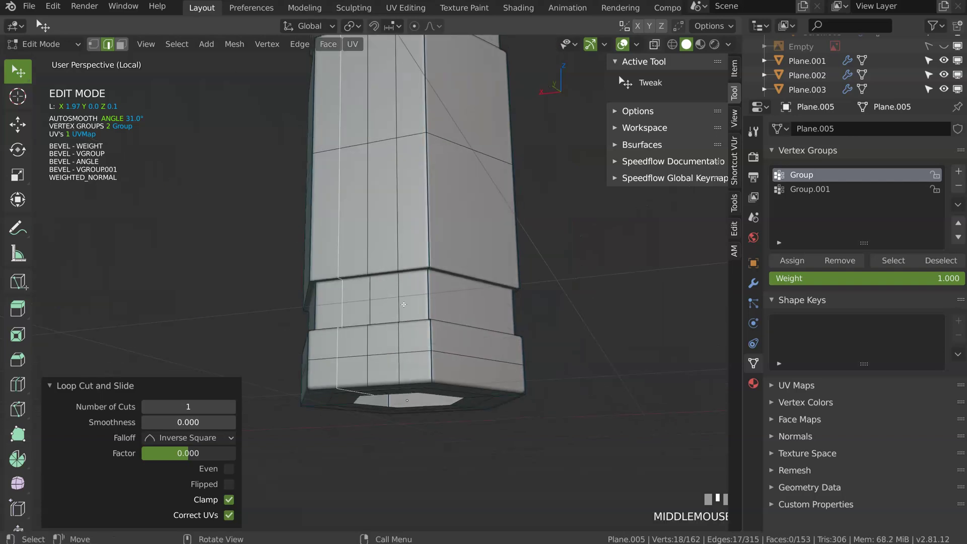
pyautogui.press('Tab')
pyautogui.keyDown('shift'); pyautogui.click(398, 297); pyautogui.keyUp('shift')
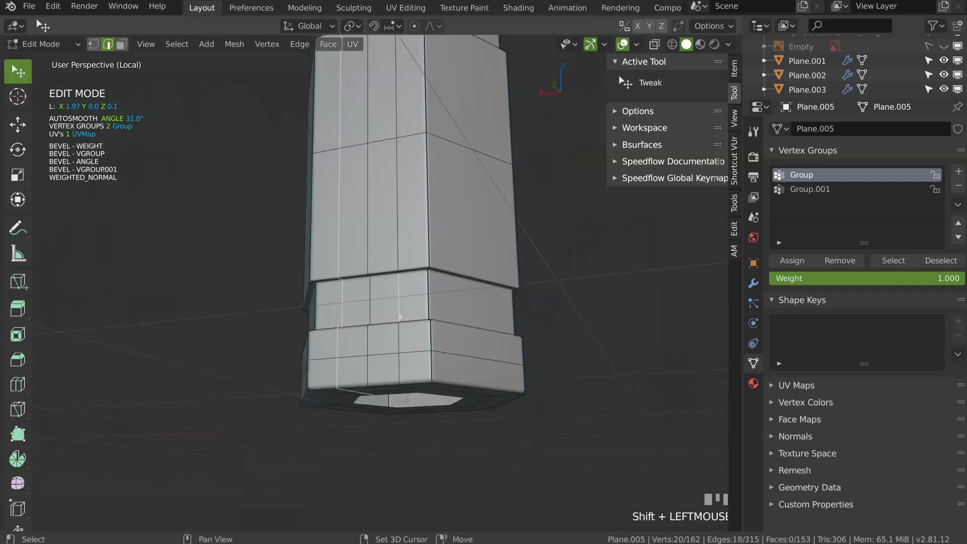
pyautogui.keyDown('alt'); pyautogui.keyDown('shift'); pyautogui.click(398, 297); pyautogui.keyUp('shift'); pyautogui.keyUp('alt')
pyautogui.moveTo(387, 235); pyautogui.dragTo(449, 305, button='middle')
pyautogui.hotkey('ctrl', 'r')
pyautogui.click(448, 307)
pyautogui.rightClick(448, 306)
pyautogui.hotkey('ctrl', 'z')
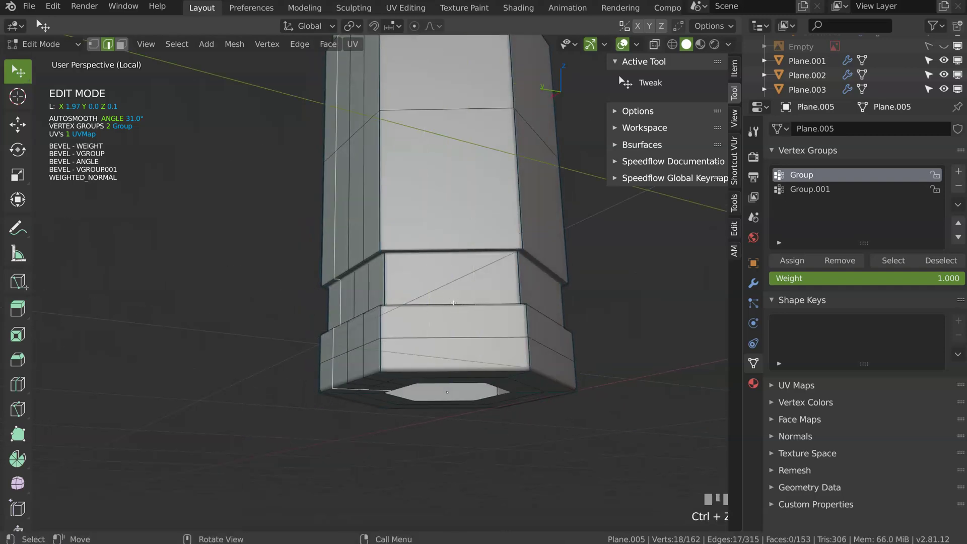
# Add three evenly spaced vertical loop cuts along each of the five remaining side faces of the hexagonal body
pyautogui.hotkey('ctrl', 'r')
pyautogui.scroll(2, 455, 307)
pyautogui.click(457, 306)
pyautogui.rightClick(457, 305)
pyautogui.moveTo(457, 305); pyautogui.dragTo(428, 272, button='middle')
pyautogui.keyDown('shift'); pyautogui.moveTo(428, 272); pyautogui.dragTo(345, 300, button='middle'); pyautogui.keyUp('shift')
pyautogui.hotkey('ctrl', 'r')
pyautogui.scroll(2, 418, 316)
pyautogui.click(422, 312)
pyautogui.rightClick(426, 309)
pyautogui.keyDown('shift'); pyautogui.moveTo(346, 300); pyautogui.dragTo(327, 323, button='middle'); pyautogui.keyUp('shift')
pyautogui.hotkey('ctrl', 'r')
pyautogui.scroll(2, 379, 331)
pyautogui.click(384, 331)
pyautogui.rightClick(383, 331)
pyautogui.keyDown('shift'); pyautogui.moveTo(326, 323); pyautogui.dragTo(455, 351, button='middle'); pyautogui.keyUp('shift')
pyautogui.hotkey('ctrl', 'r')
pyautogui.click(389, 327)
pyautogui.rightClick(390, 327)
pyautogui.hotkey('ctrl', 'r')
pyautogui.click(402, 329)
pyautogui.rightClick(402, 329)
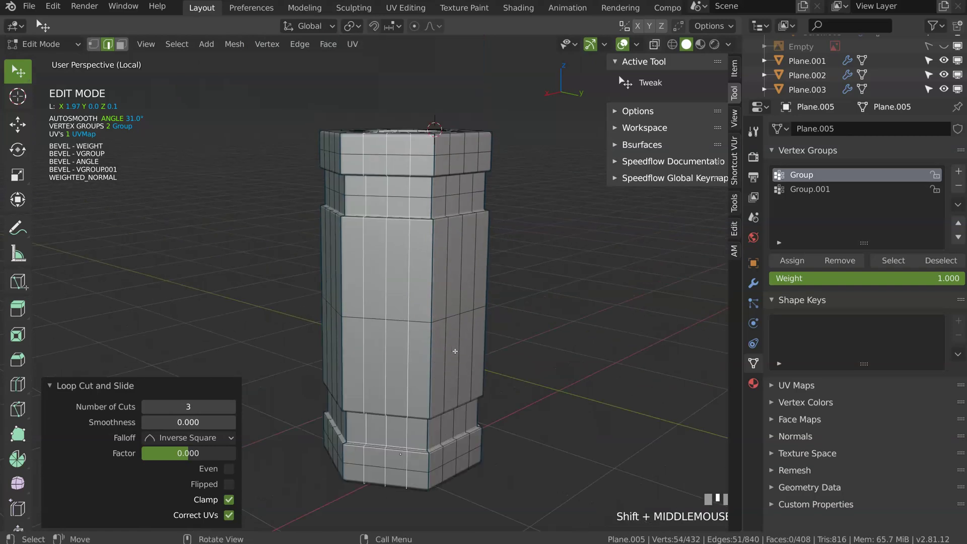
# Return to object mode, display the wireframe overlay and bring all the jacks back out of local view
pyautogui.press('Tab')
pyautogui.moveTo(455, 152); pyautogui.dragTo(574, 131, button='middle')
pyautogui.click(637, 44)
pyautogui.click(549, 284)
pyautogui.moveTo(471, 237); pyautogui.dragTo(404, 288, button='middle')
pyautogui.press('KP_Divide')
# Compare the wireframes of the applied-mesh jack and the middle jack with its live bevel modifiers
pyautogui.click(241, 323)
pyautogui.keyDown('shift'); pyautogui.moveTo(241, 322); pyautogui.dragTo(276, 294, button='middle'); pyautogui.keyUp('shift')
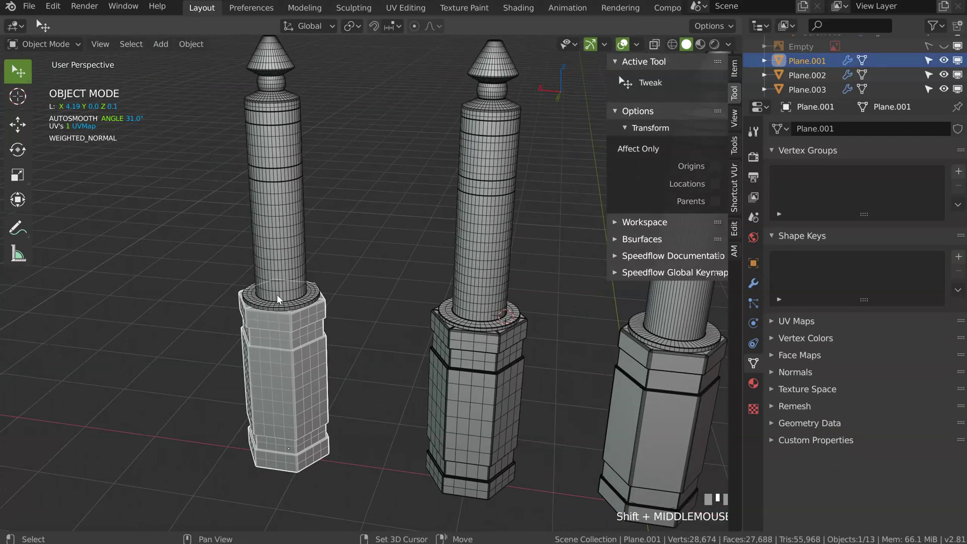
pyautogui.keyDown('shift'); pyautogui.moveTo(535, 303); pyautogui.dragTo(424, 292, button='middle'); pyautogui.keyUp('shift')
pyautogui.click(379, 299)
pyautogui.keyDown('shift'); pyautogui.moveTo(414, 119); pyautogui.dragTo(481, 191, button='middle'); pyautogui.keyUp('shift')
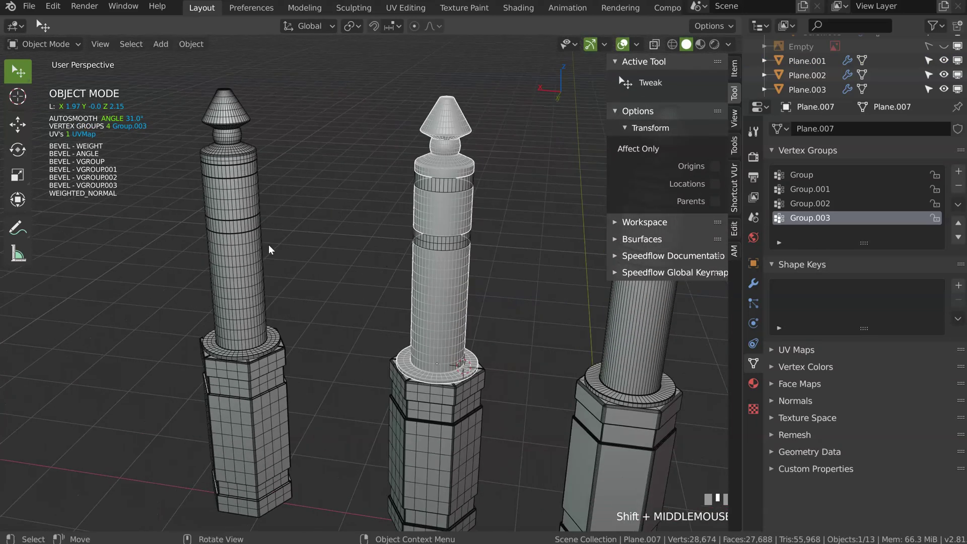
pyautogui.keyDown('shift'); pyautogui.moveTo(452, 213); pyautogui.dragTo(438, 212, button='middle'); pyautogui.keyUp('shift')
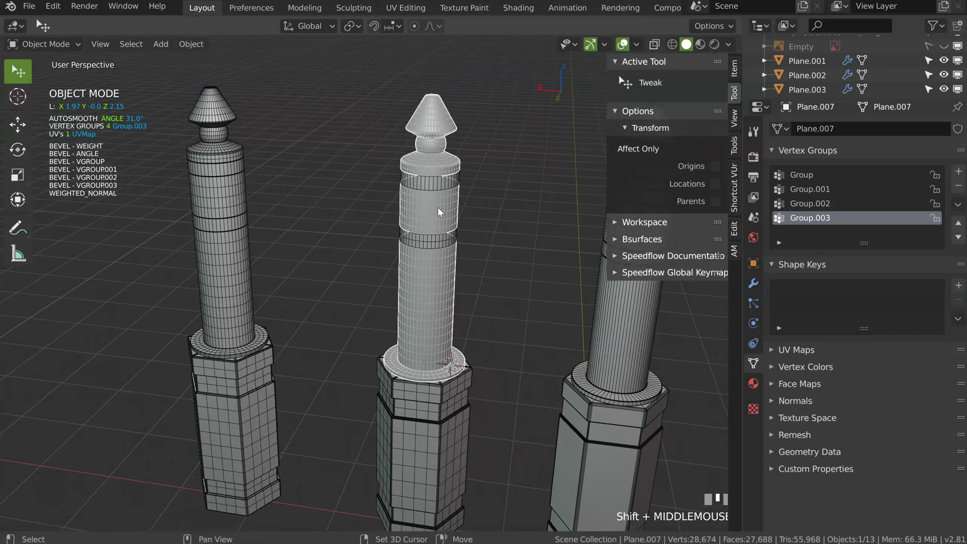
pyautogui.click(443, 214)
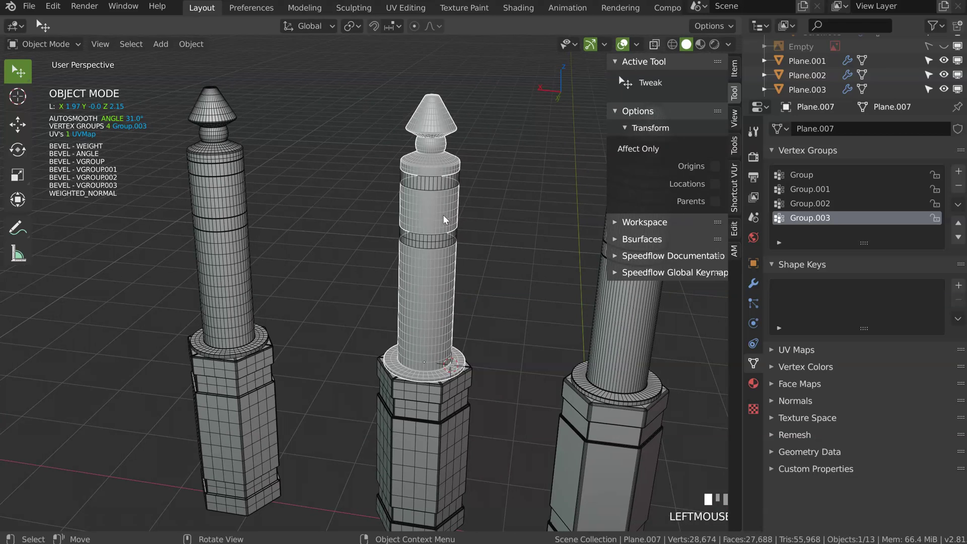
# Add a centred loop cut to each of the two inset bands on the applied-mesh jack's shaft
pyautogui.click(209, 186)
pyautogui.keyDown('shift'); pyautogui.moveTo(231, 177); pyautogui.dragTo(314, 177, button='middle'); pyautogui.keyUp('shift')
pyautogui.press('Tab')
pyautogui.hotkey('ctrl', 'r')
pyautogui.click(313, 178)
pyautogui.rightClick(314, 183)
pyautogui.hotkey('ctrl', 'r')
pyautogui.click(311, 264)
pyautogui.rightClick(311, 268)
pyautogui.press('Tab')
pyautogui.click(319, 228)
# Add a centred loop cut around the upper inset band on the middle jack's shaft
pyautogui.keyDown('ctrl'); pyautogui.moveTo(319, 228); pyautogui.dragTo(276, 161, button='middle'); pyautogui.keyUp('ctrl')
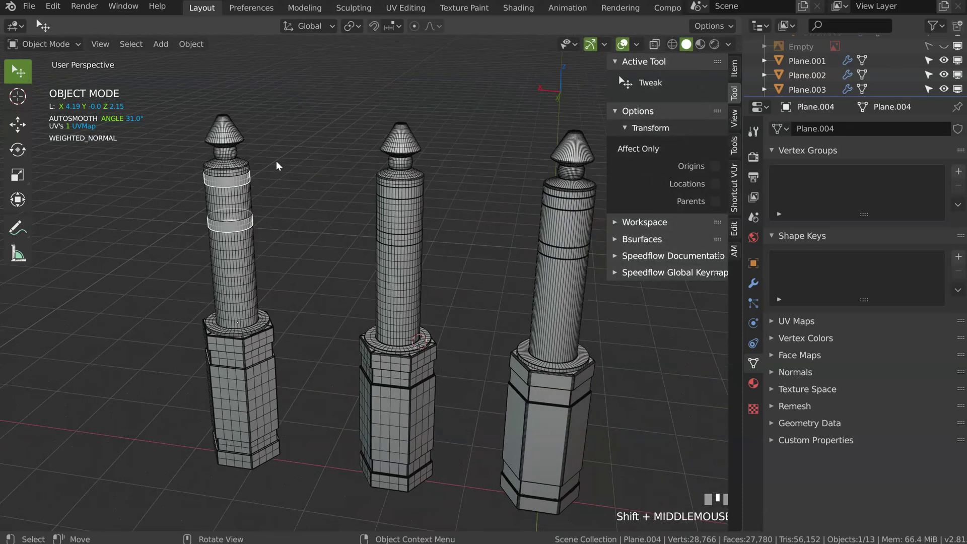
pyautogui.keyDown('ctrl'); pyautogui.moveTo(416, 168); pyautogui.dragTo(394, 207, button='middle'); pyautogui.keyUp('ctrl')
pyautogui.click(392, 217)
pyautogui.press('Tab')
pyautogui.hotkey('ctrl', 'r')
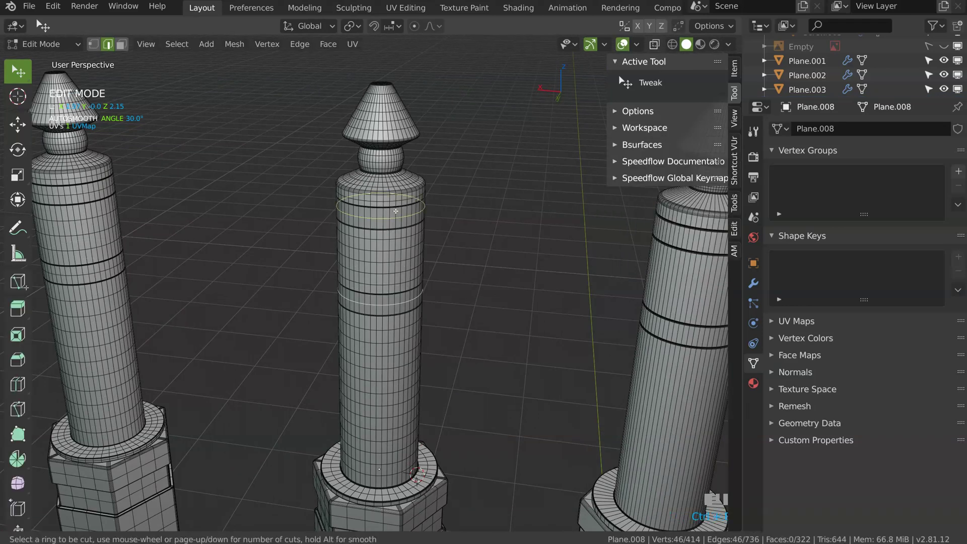
pyautogui.click(394, 214)
pyautogui.rightClick(394, 222)
pyautogui.press('Tab')
pyautogui.click(396, 182)
# Compare the corner topology of the applied-mesh jack's hexagonal body with the middle jack's modifier-based body
pyautogui.keyDown('ctrl'); pyautogui.moveTo(399, 182); pyautogui.dragTo(417, 220, button='middle'); pyautogui.keyUp('ctrl')
pyautogui.keyDown('shift'); pyautogui.moveTo(375, 428); pyautogui.dragTo(390, 166, button='middle'); pyautogui.keyUp('shift')
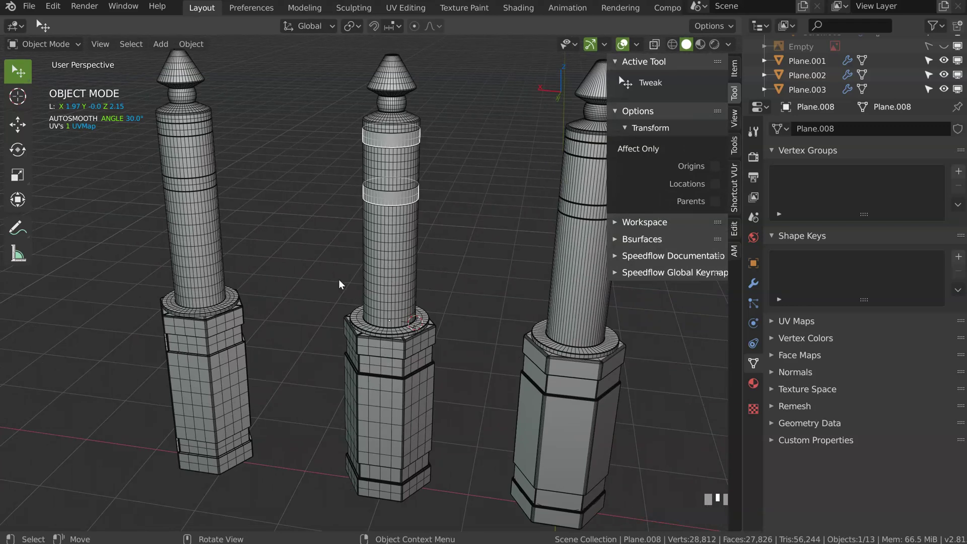
pyautogui.keyDown('shift'); pyautogui.moveTo(364, 323); pyautogui.dragTo(221, 249, button='middle'); pyautogui.keyUp('shift')
pyautogui.click(132, 284)
pyautogui.keyDown('ctrl'); pyautogui.moveTo(131, 284); pyautogui.dragTo(292, 231, button='middle'); pyautogui.keyUp('ctrl')
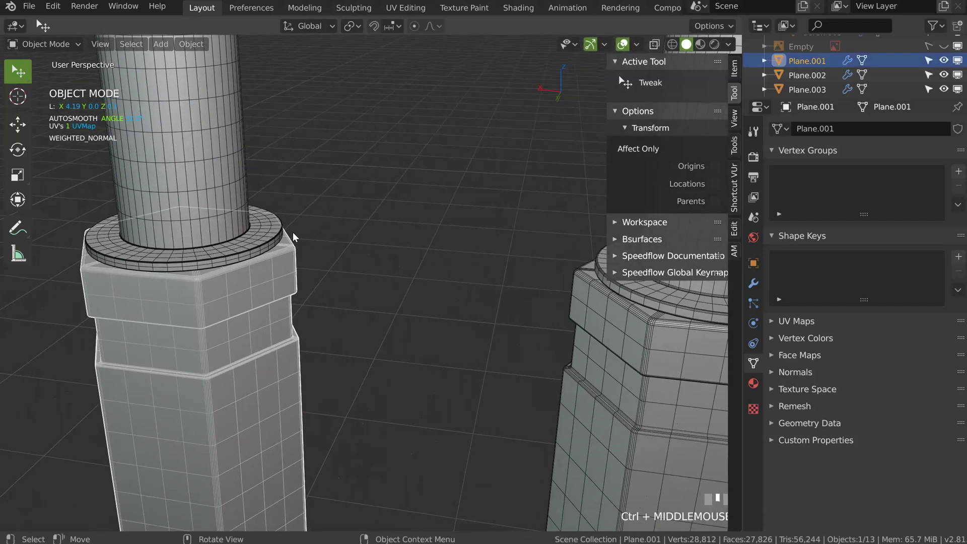
pyautogui.keyDown('shift'); pyautogui.moveTo(203, 287); pyautogui.dragTo(231, 237, button='middle'); pyautogui.keyUp('shift')
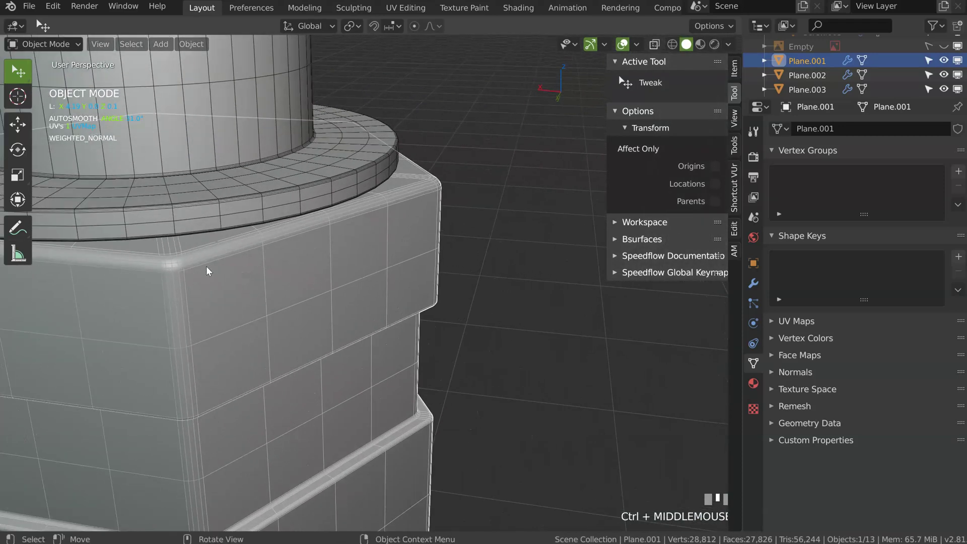
pyautogui.keyDown('ctrl'); pyautogui.moveTo(214, 247); pyautogui.dragTo(309, 232, button='middle'); pyautogui.keyUp('ctrl')
pyautogui.click(378, 248)
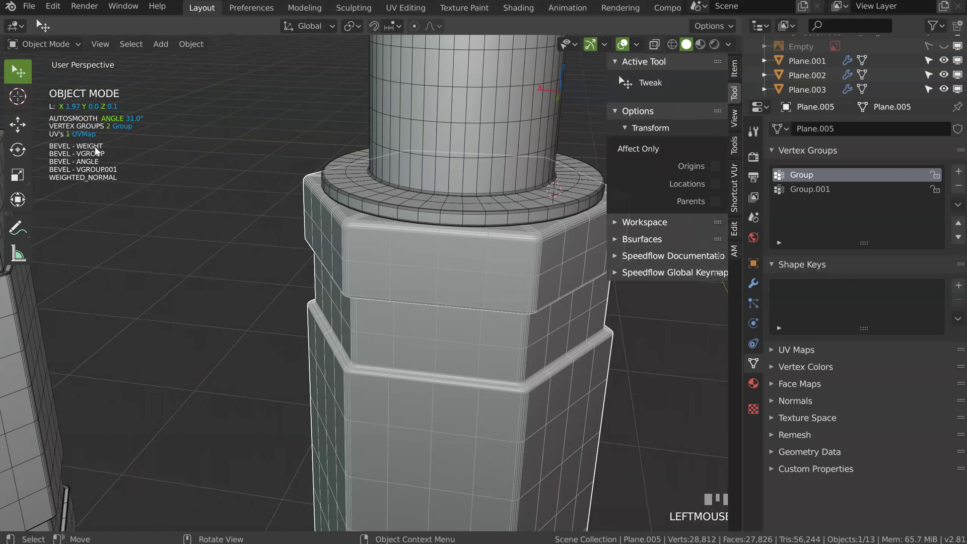
pyautogui.keyDown('shift'); pyautogui.moveTo(359, 250); pyautogui.dragTo(361, 383, button='middle'); pyautogui.keyUp('shift')
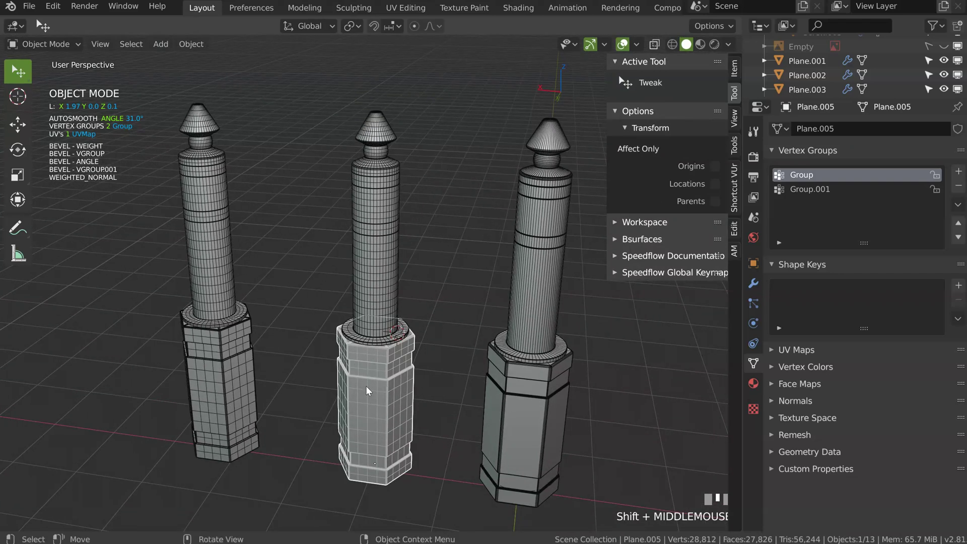
# Hide the sidebar and examine the mesh lines around the shaft bands and across all three jacks
pyautogui.keyDown('shift'); pyautogui.moveTo(386, 313); pyautogui.dragTo(388, 225, button='middle'); pyautogui.keyUp('shift')
pyautogui.press('n')
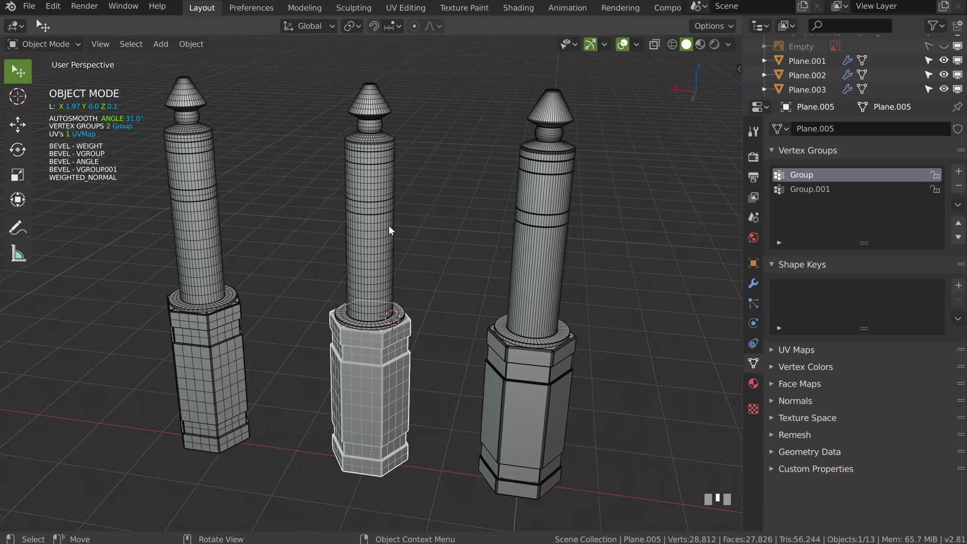
pyautogui.keyDown('ctrl'); pyautogui.moveTo(413, 157); pyautogui.dragTo(341, 271, button='middle'); pyautogui.keyUp('ctrl')
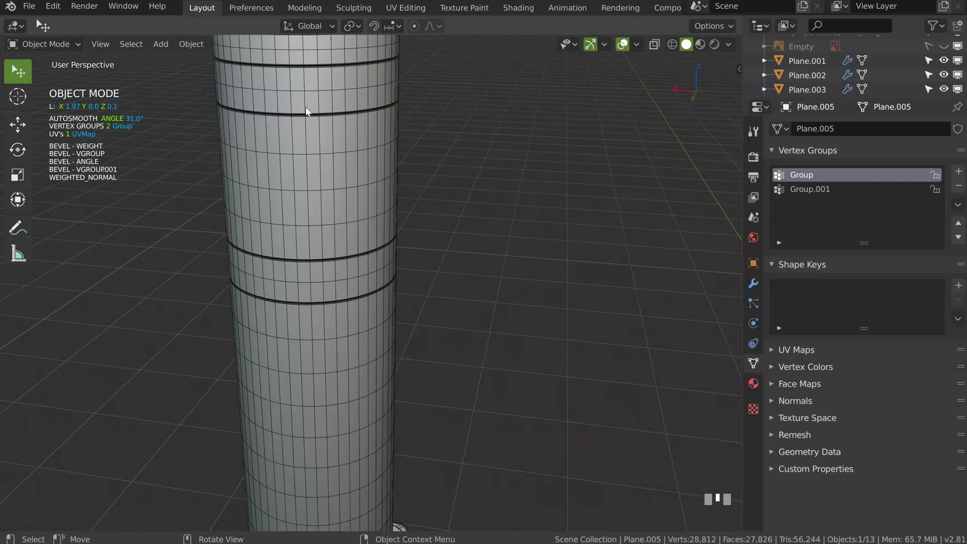
pyautogui.keyDown('ctrl'); pyautogui.moveTo(401, 146); pyautogui.dragTo(297, 121, button='middle'); pyautogui.keyUp('ctrl')
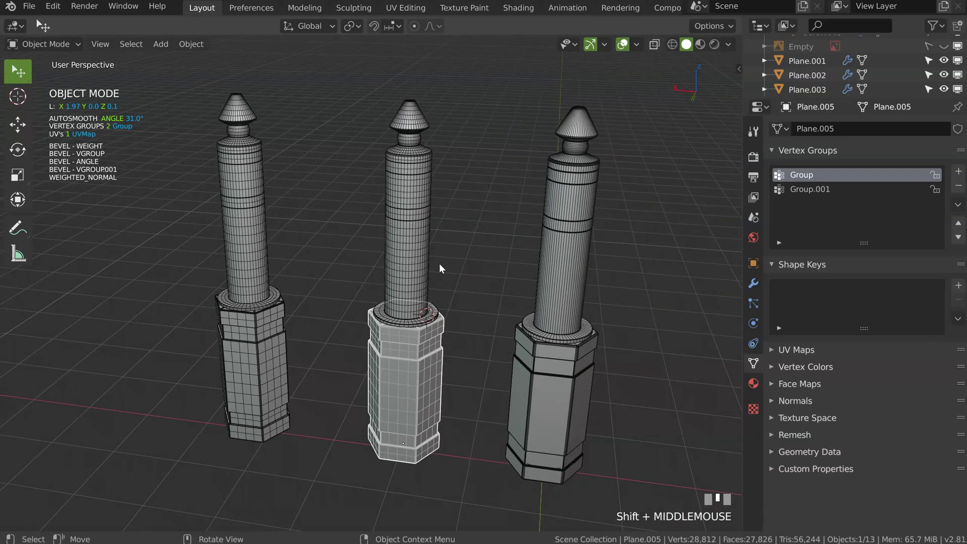
# Select the parts of the applied-mesh and middle jacks together and add level 2 Catmull-Clark subdivision to them
pyautogui.keyDown('shift'); pyautogui.moveTo(414, 271); pyautogui.dragTo(433, 258, button='middle'); pyautogui.keyUp('shift')
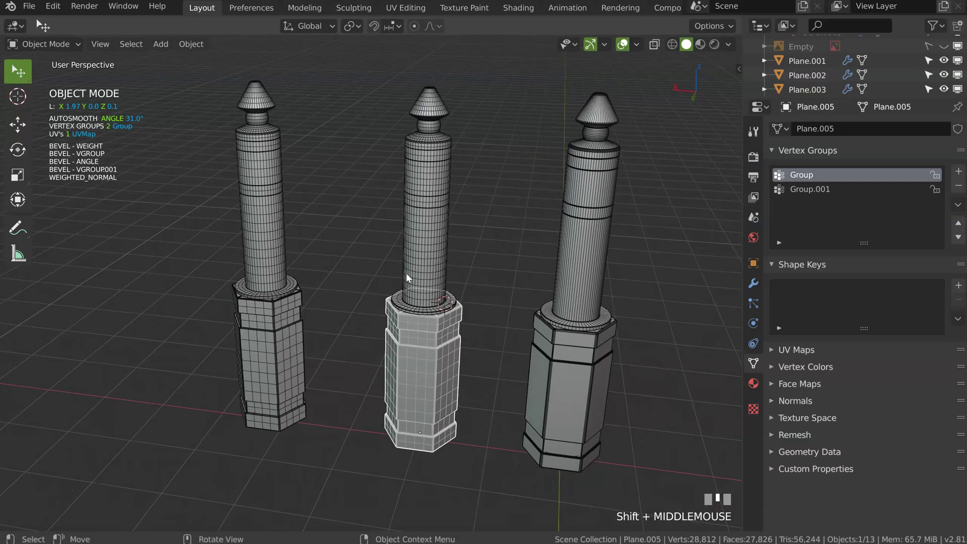
pyautogui.press('b')
pyautogui.moveTo(477, 49); pyautogui.dragTo(131, 531)
pyautogui.hotkey('shift', 'space')
pyautogui.press('Escape')
pyautogui.press('space')
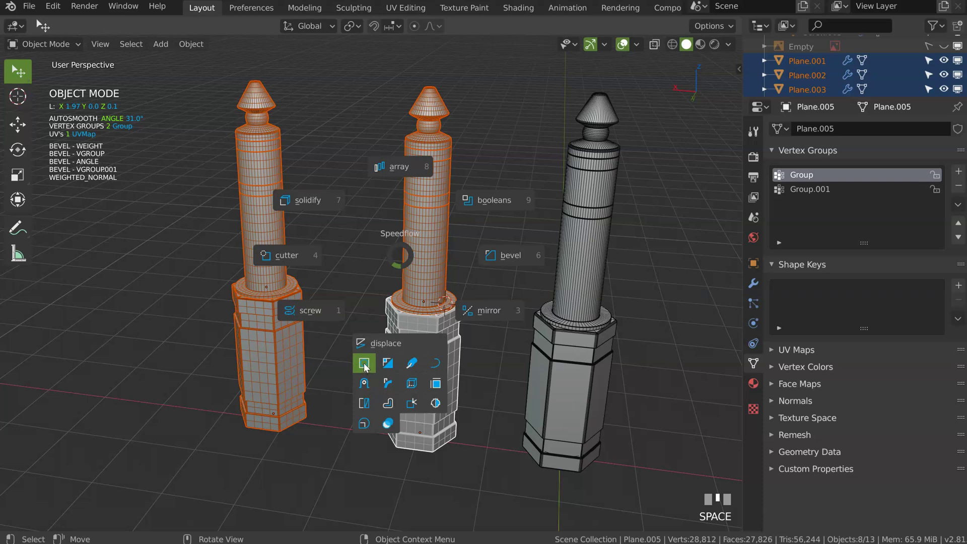
pyautogui.click(364, 364)
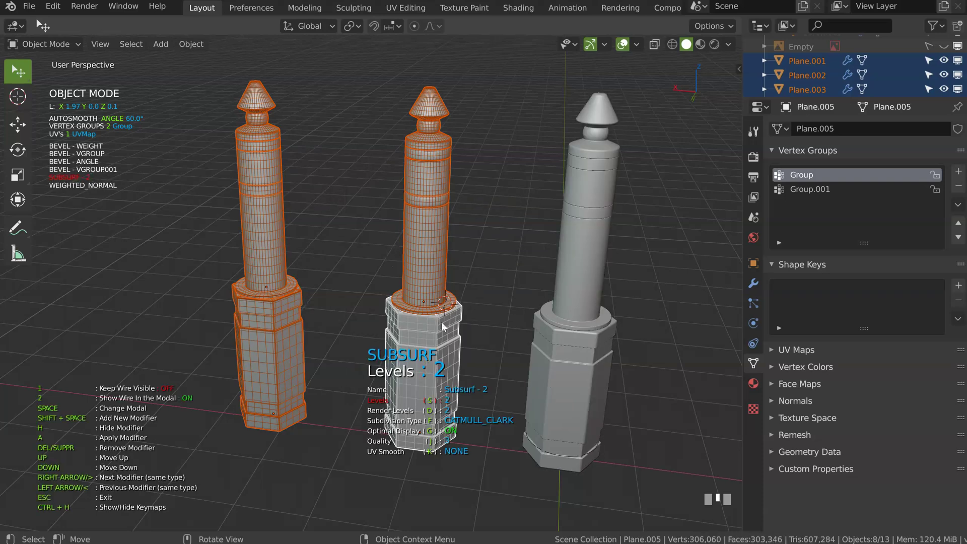
pyautogui.click(420, 253)
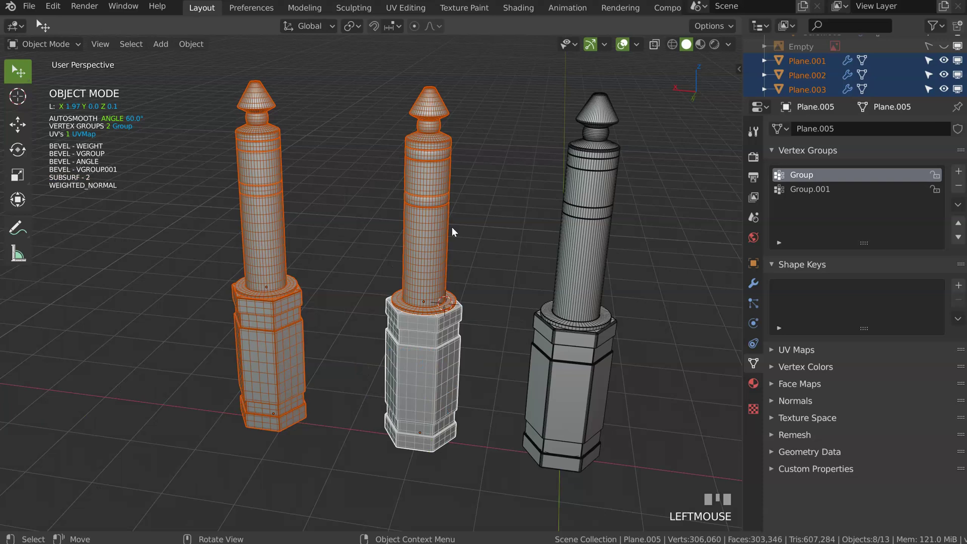
# Hide the viewport overlays and remove the subdivision from the inset bands on the middle jack's shaft
pyautogui.click(622, 45)
pyautogui.keyDown('ctrl'); pyautogui.moveTo(451, 183); pyautogui.dragTo(458, 237, button='middle'); pyautogui.keyUp('ctrl')
pyautogui.click(444, 187)
pyautogui.press('space')
pyautogui.press('space')
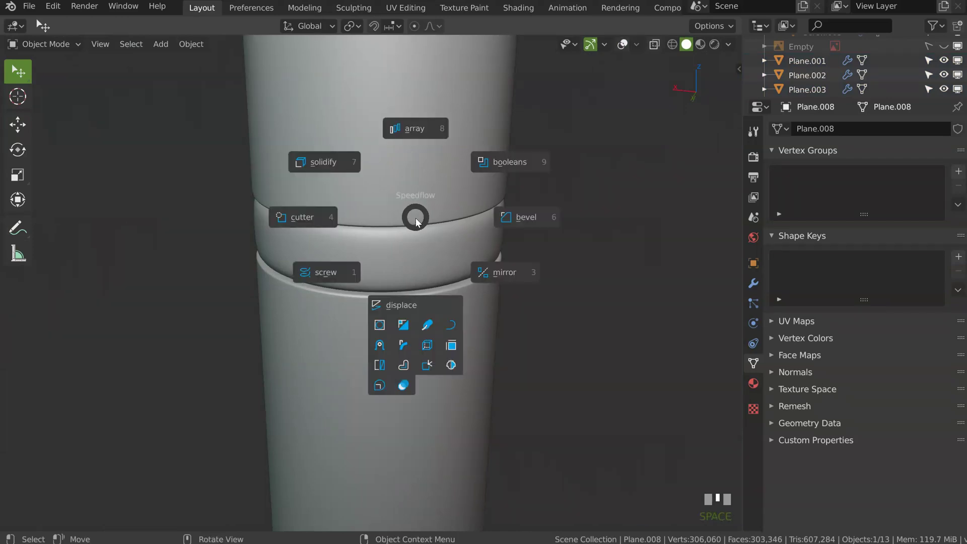
pyautogui.press('Tab')
pyautogui.press('Tab')
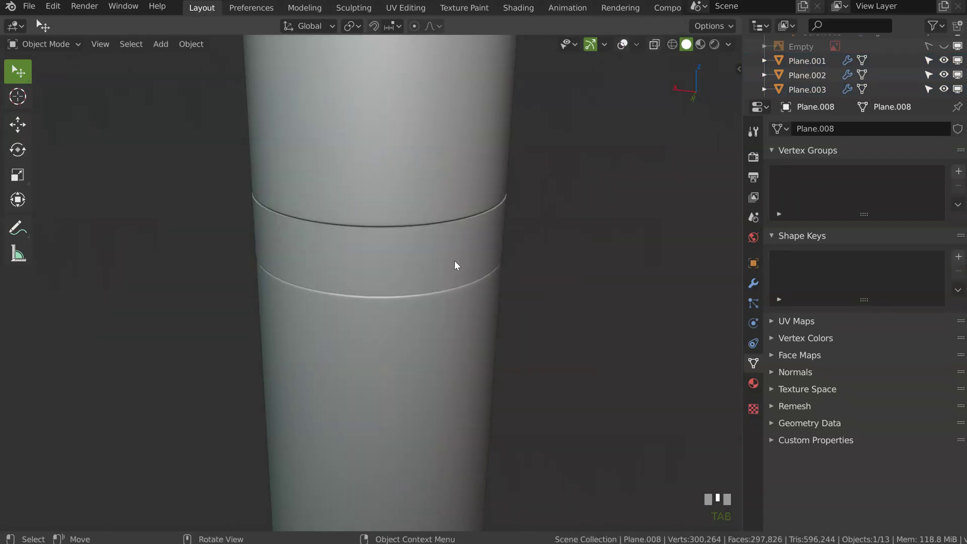
# Give the middle jack's inset bands a 0.010 angle bevel with 4 segments, followed by level 2 subdivision
pyautogui.press('space')
pyautogui.click(516, 264)
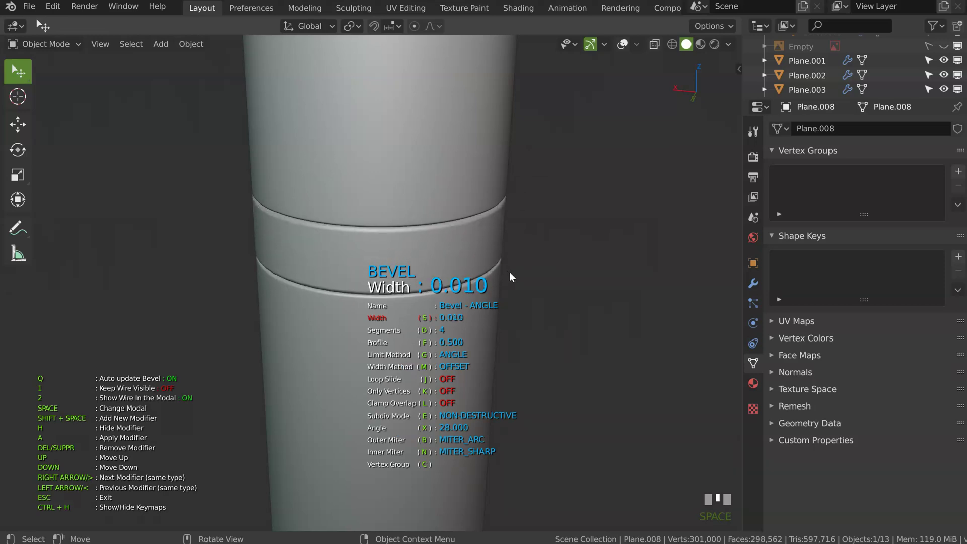
pyautogui.keyDown('ctrl'); pyautogui.moveTo(509, 272); pyautogui.dragTo(397, 271, button='middle'); pyautogui.keyUp('ctrl')
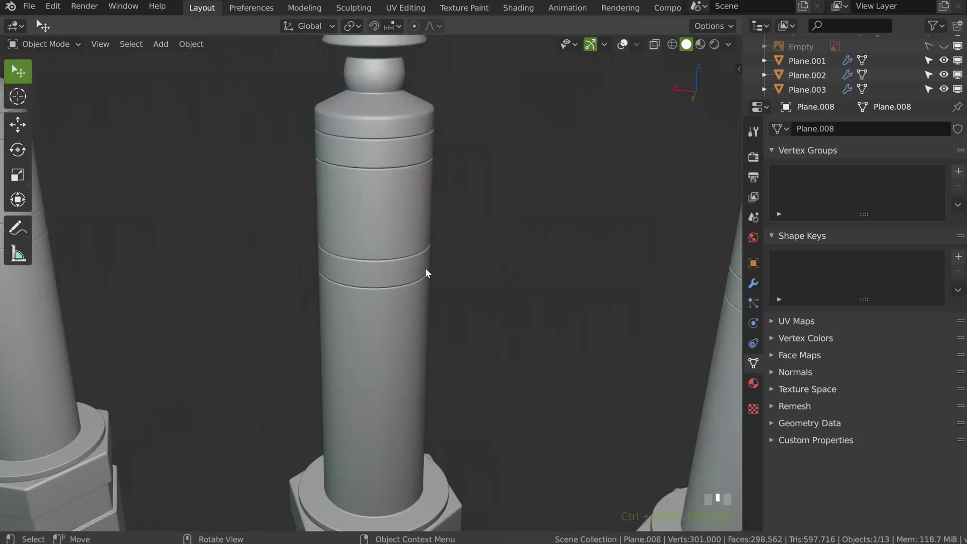
pyautogui.press('space')
pyautogui.click(391, 377)
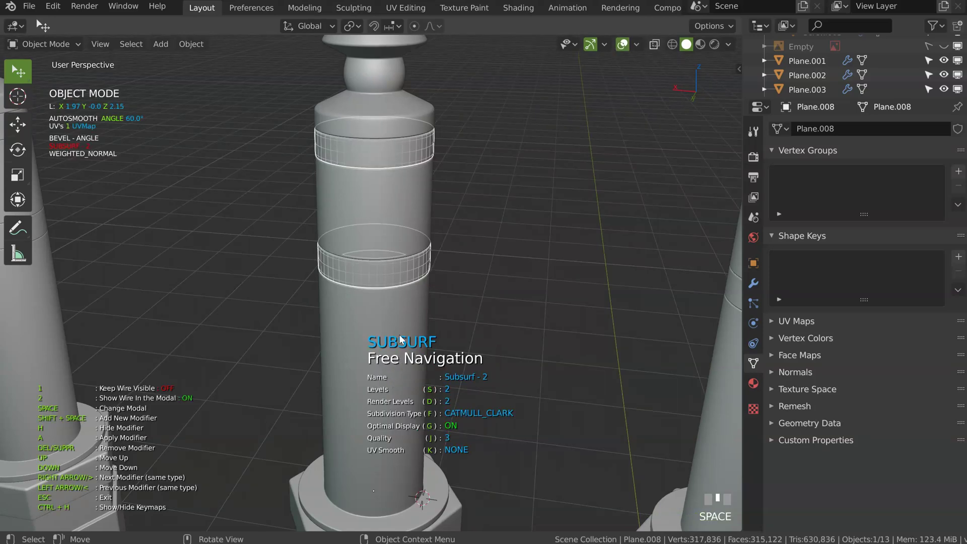
pyautogui.click(470, 274)
# Compare the smooth shading of all three jacks from several angles with the overlays hidden
pyautogui.keyDown('ctrl'); pyautogui.moveTo(554, 242); pyautogui.dragTo(497, 174, button='middle'); pyautogui.keyUp('ctrl')
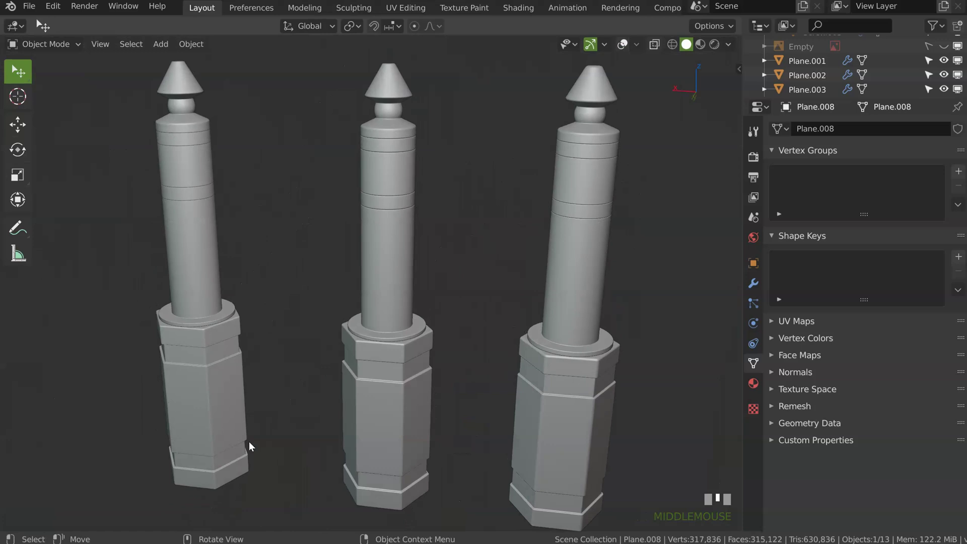
pyautogui.moveTo(326, 300); pyautogui.dragTo(489, 225, button='middle')
pyautogui.moveTo(445, 391); pyautogui.dragTo(411, 287, button='middle')
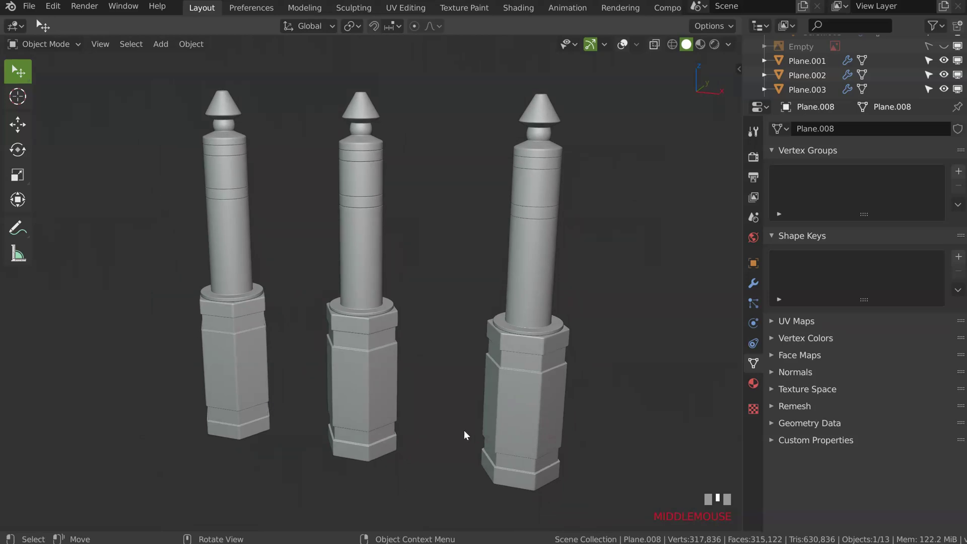
pyautogui.moveTo(361, 236); pyautogui.dragTo(367, 240, button='middle')
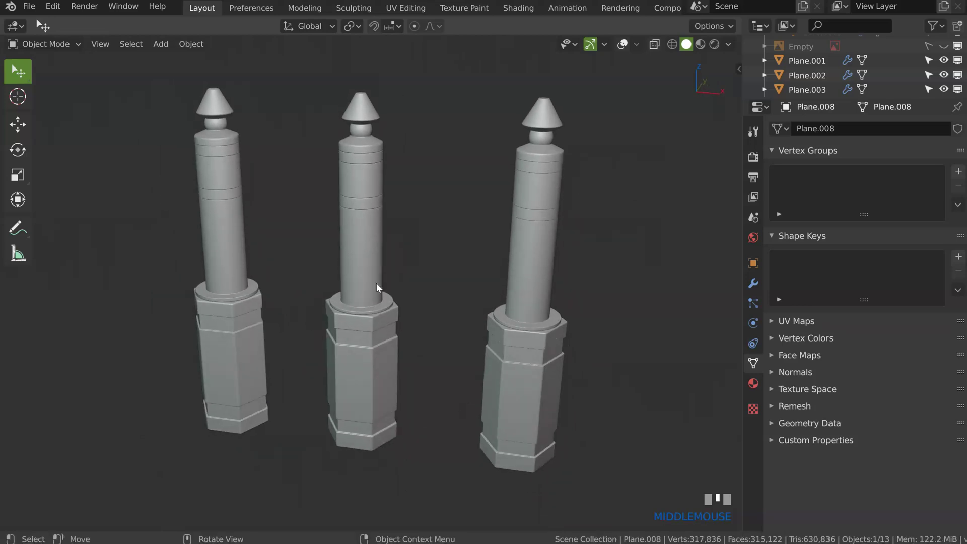
pyautogui.keyDown('ctrl'); pyautogui.moveTo(377, 284); pyautogui.dragTo(547, 314, button='middle'); pyautogui.keyUp('ctrl')
pyautogui.keyDown('ctrl'); pyautogui.moveTo(351, 346); pyautogui.dragTo(381, 247, button='middle'); pyautogui.keyUp('ctrl')
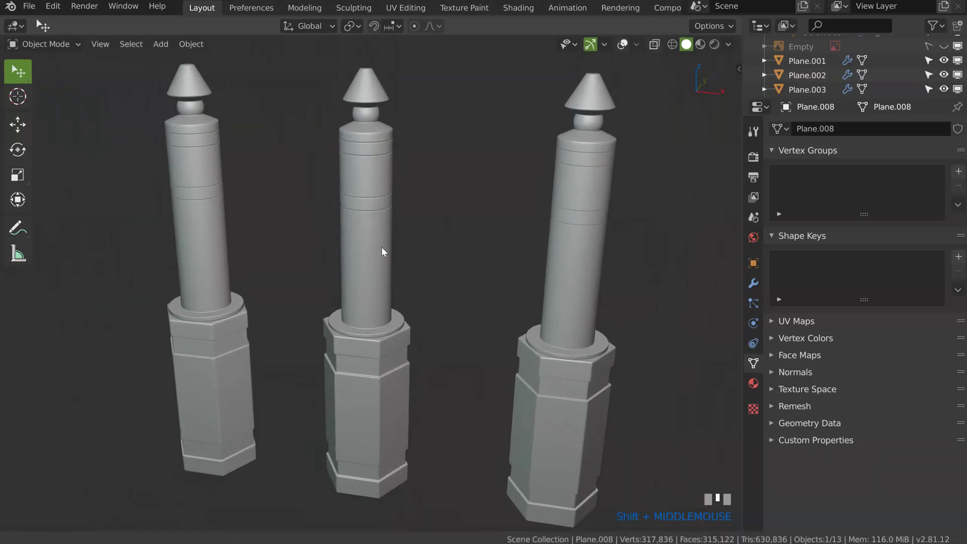
pyautogui.scroll(-3, 392, 250)
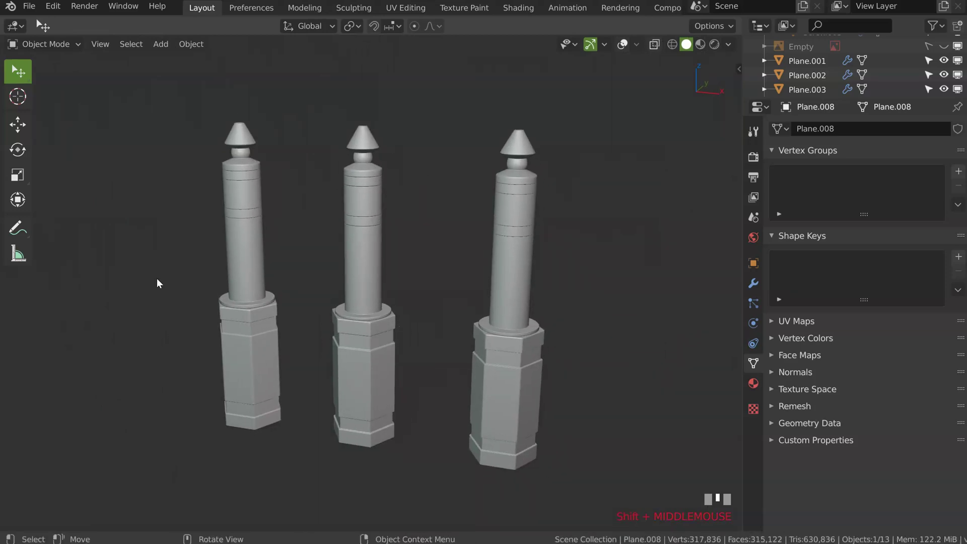
pyautogui.keyDown('shift'); pyautogui.moveTo(334, 287); pyautogui.dragTo(413, 267, button='middle'); pyautogui.keyUp('shift')
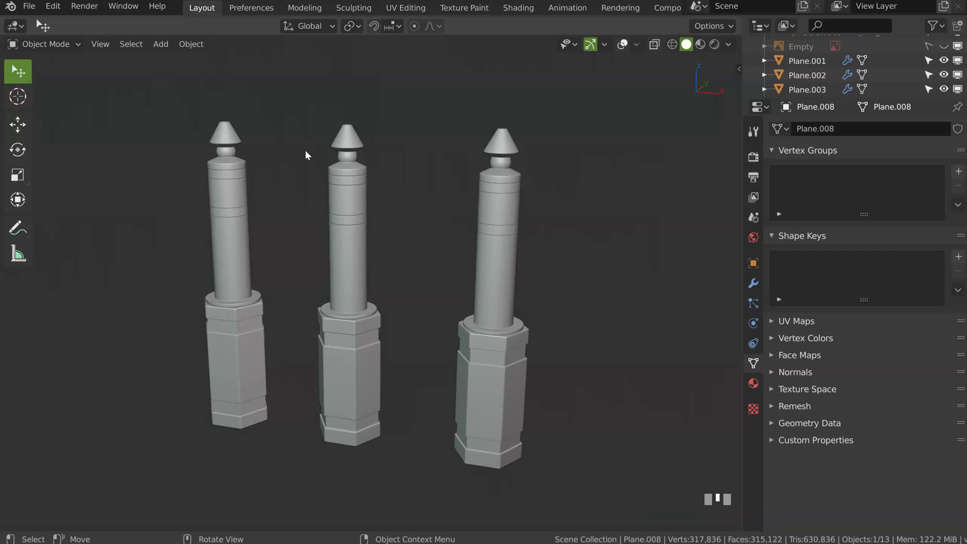
pyautogui.moveTo(358, 298); pyautogui.dragTo(445, 203, button='middle')
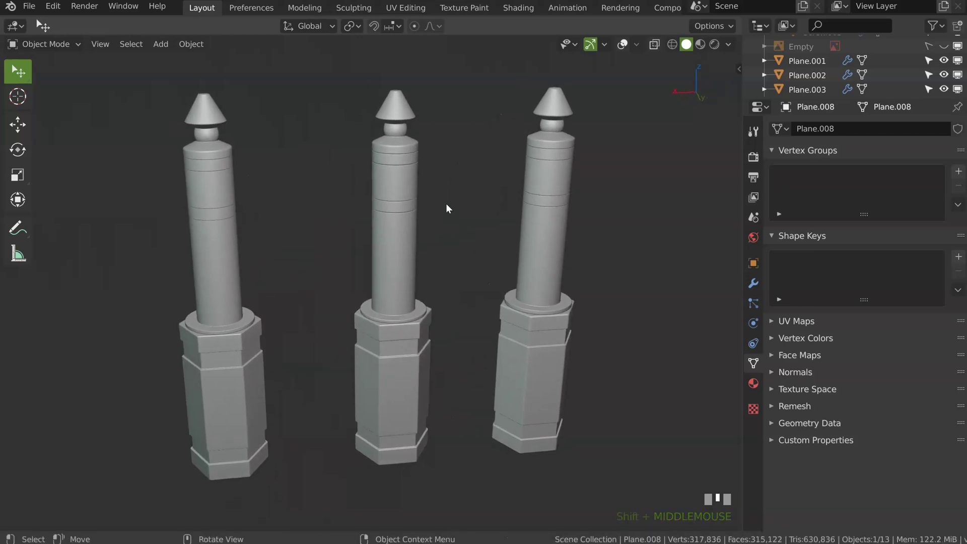
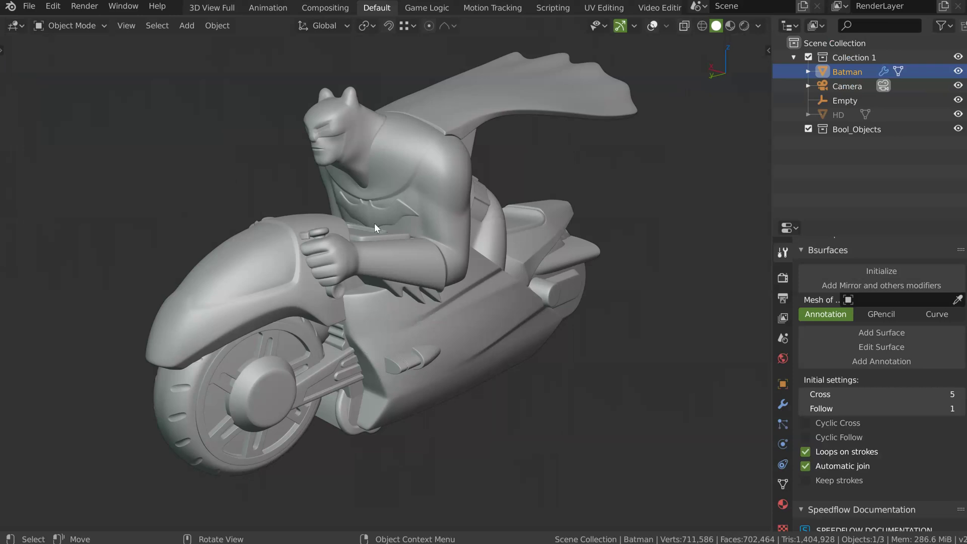
# Examine the Batman motorcycle model from several angles and look at its finished render on the portfolio web page
pyautogui.moveTo(374, 225); pyautogui.dragTo(372, 242, button='middle')
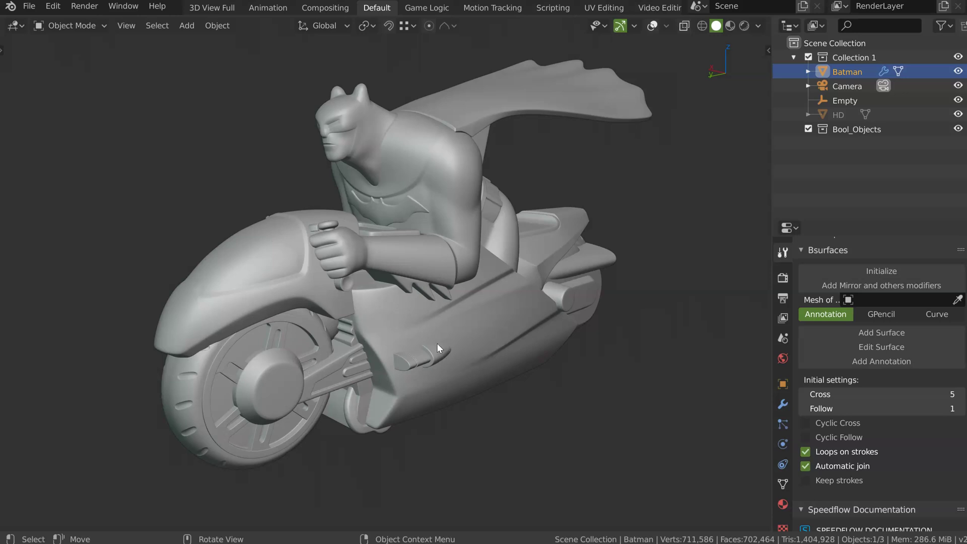
pyautogui.moveTo(381, 266); pyautogui.dragTo(418, 274, button='middle')
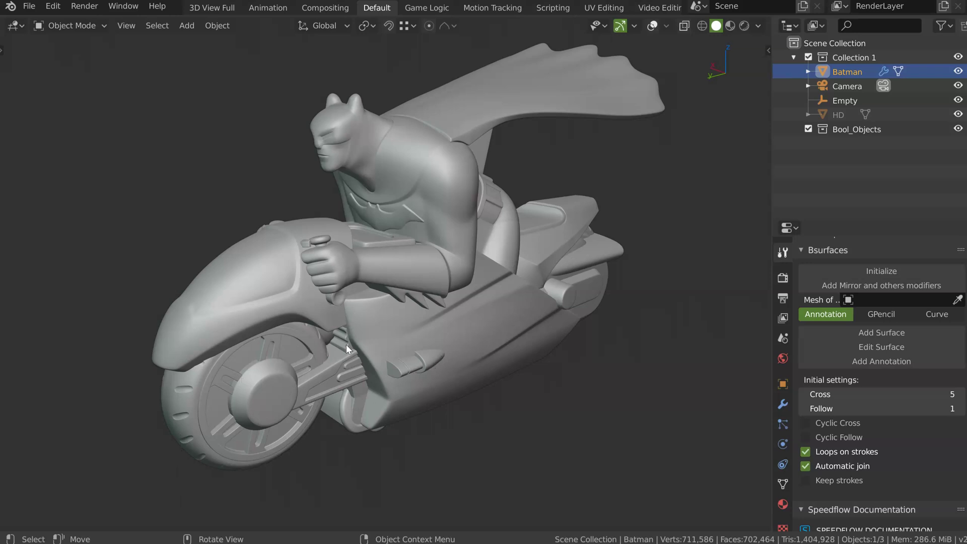
pyautogui.moveTo(409, 270); pyautogui.dragTo(411, 269, button='middle')
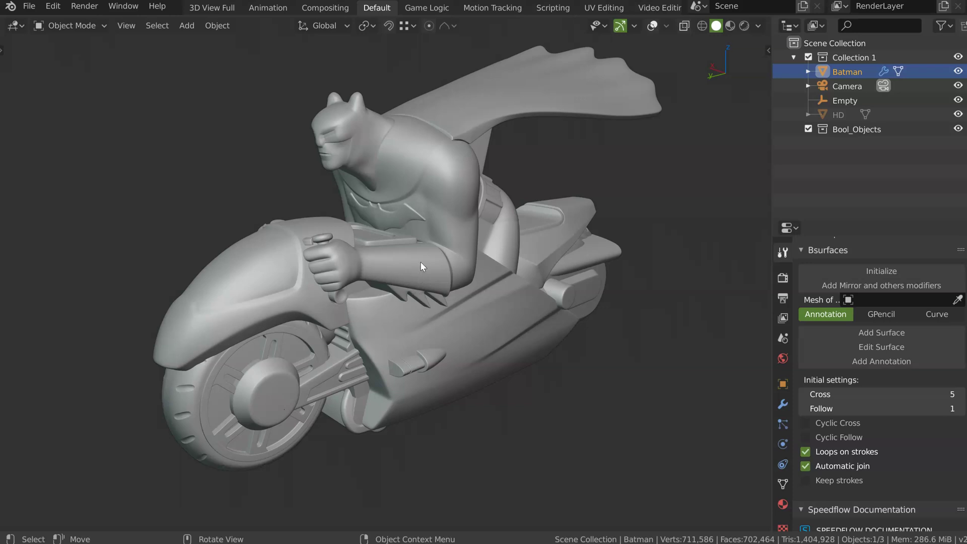
pyautogui.click(11, 6)
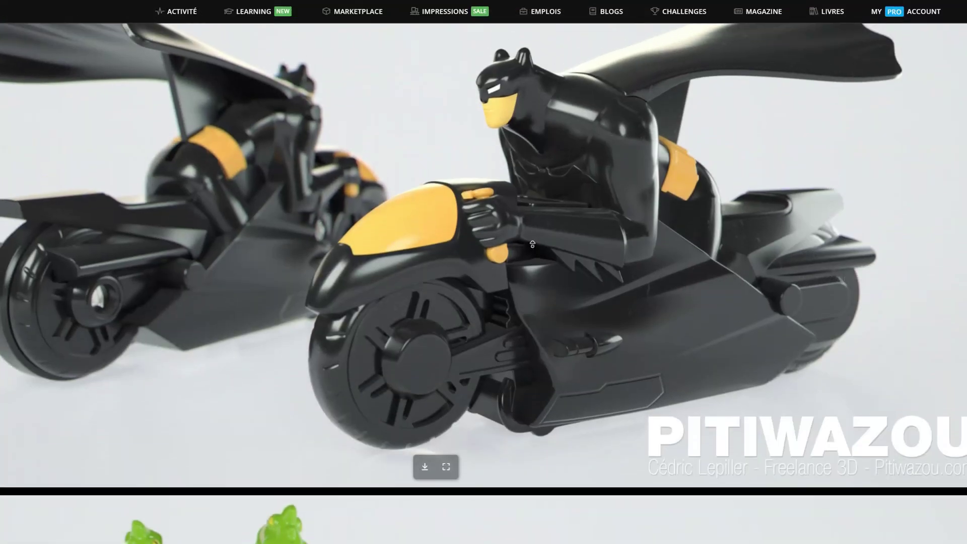
pyautogui.scroll(1, 533, 234)
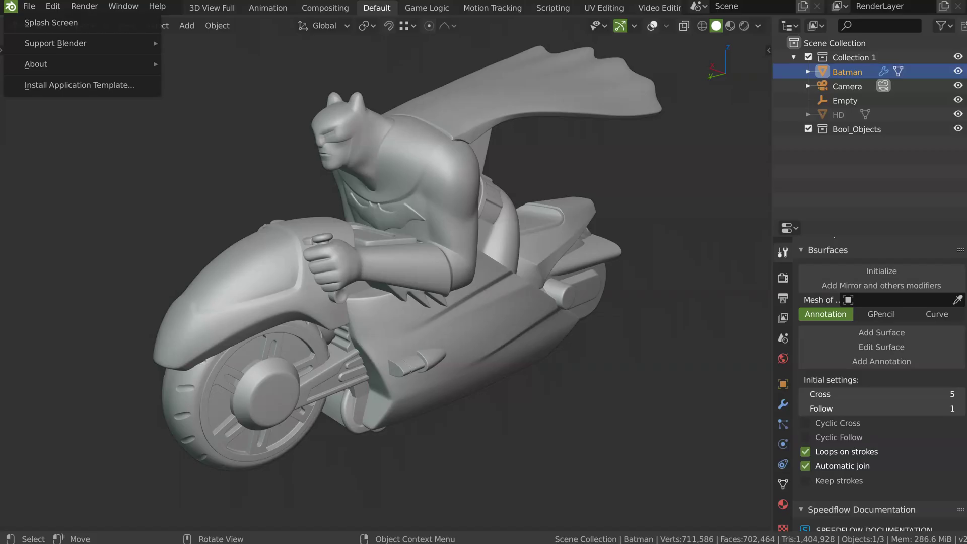
pyautogui.moveTo(322, 242); pyautogui.dragTo(489, 227, button='middle')
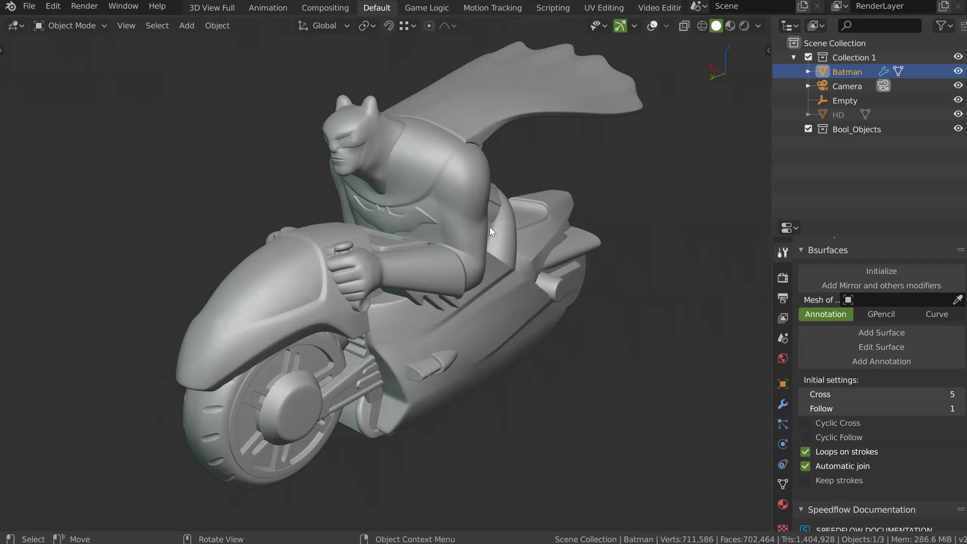
pyautogui.keyDown('ctrl'); pyautogui.moveTo(585, 192); pyautogui.dragTo(424, 234, button='middle'); pyautogui.keyUp('ctrl')
pyautogui.moveTo(380, 274); pyautogui.dragTo(424, 188, button='middle')
pyautogui.moveTo(439, 257); pyautogui.dragTo(377, 246, button='middle')
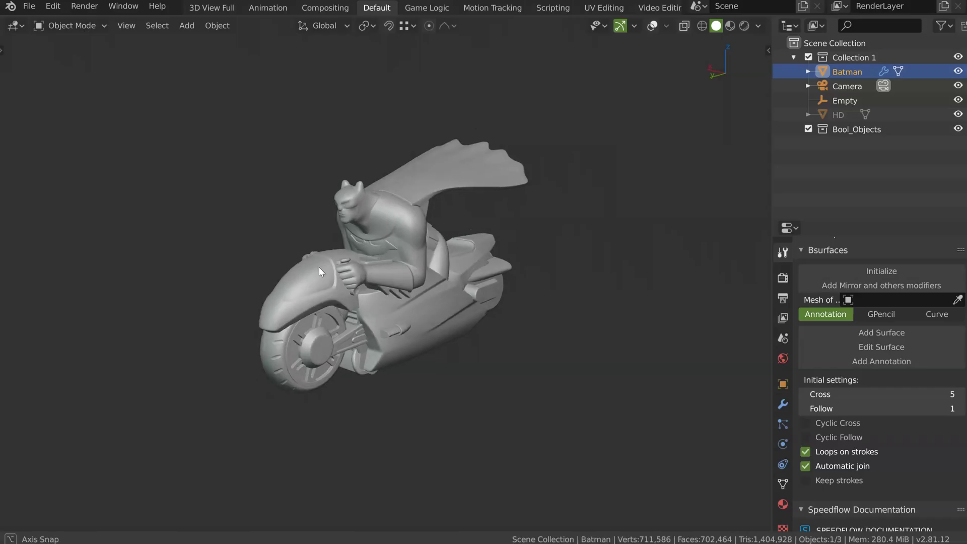
pyautogui.scroll(1, 352, 251)
pyautogui.keyDown('shift'); pyautogui.moveTo(359, 246); pyautogui.dragTo(386, 203, button='middle'); pyautogui.keyUp('shift')
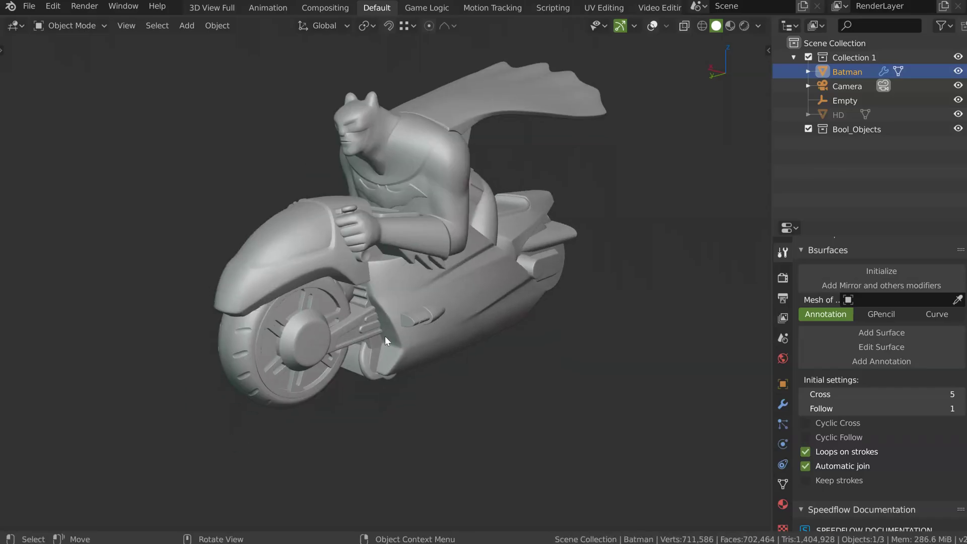
# Show the viewport overlays and examine the mesh lines around the motorcycle's front wheel hub
pyautogui.scroll(6, 287, 340)
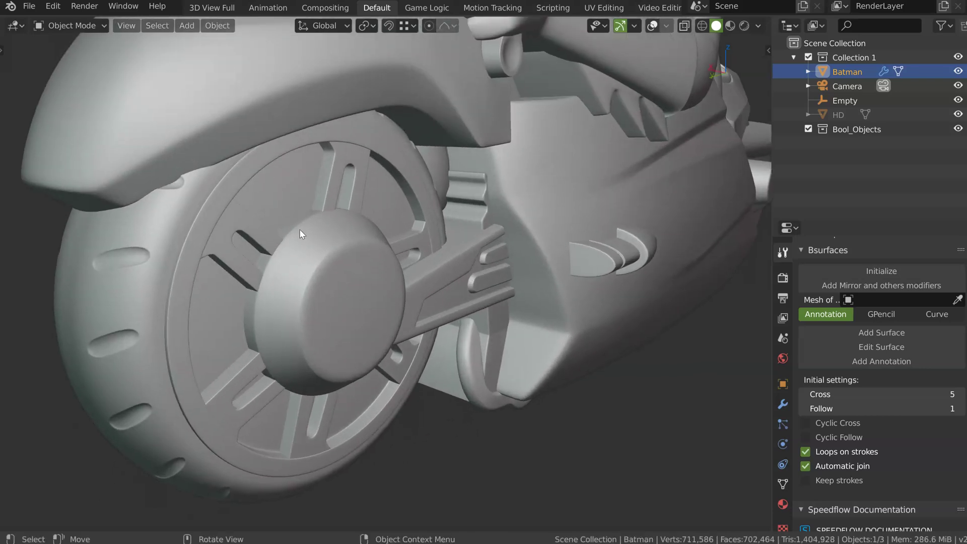
pyautogui.click(658, 25)
pyautogui.scroll(2, 300, 235)
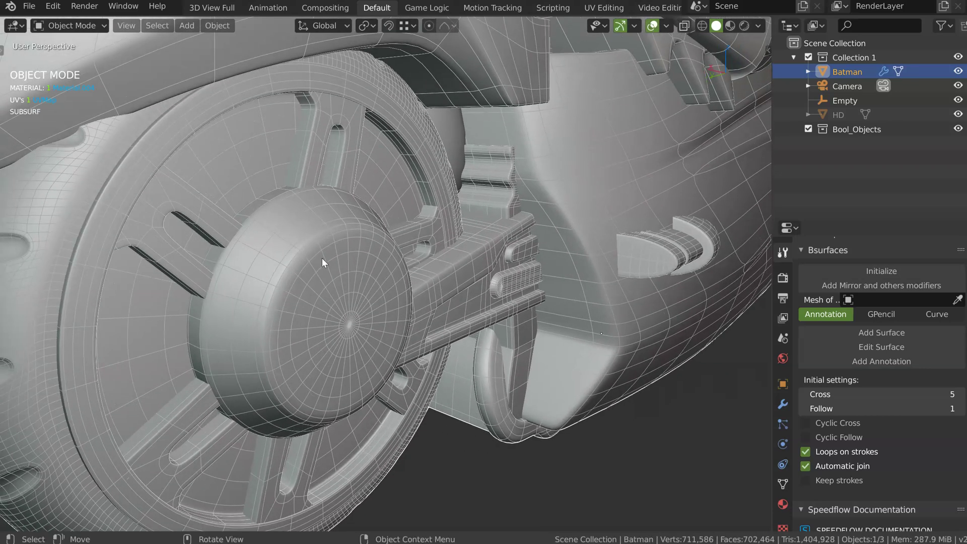
pyautogui.scroll(2, 227, 242)
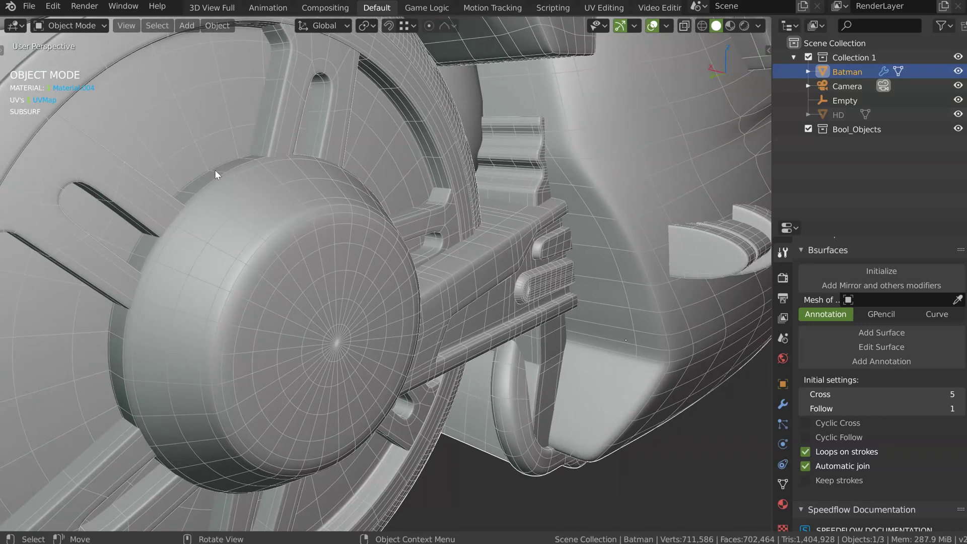
pyautogui.scroll(-2, 298, 214)
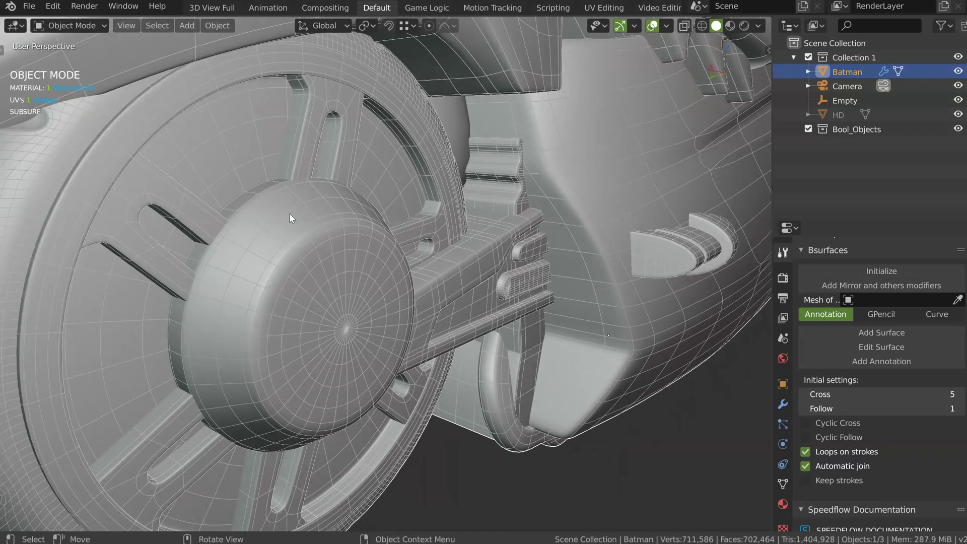
# Turn off the wireframe display on the motorcycle while keeping the viewport overlays on
pyautogui.click(655, 25)
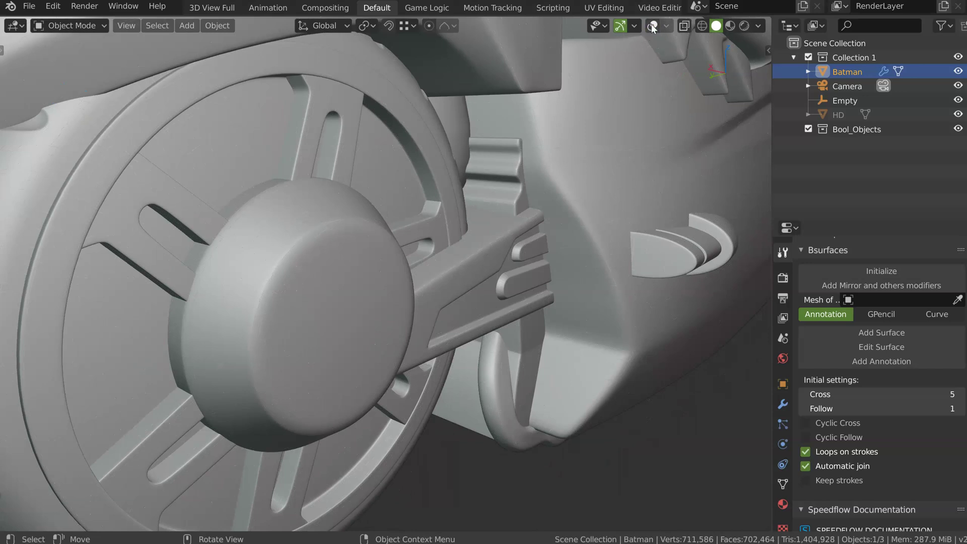
pyautogui.click(653, 25)
pyautogui.click(665, 26)
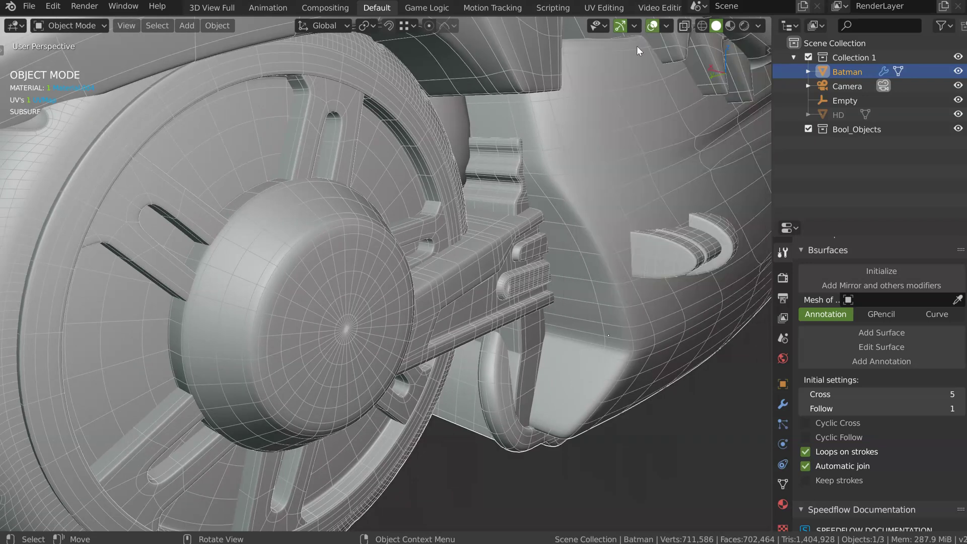
pyautogui.click(666, 26)
pyautogui.click(585, 267)
# Annotate the front wheel hub with one long stroke across its rounded edge and four short strokes branching off it
pyautogui.moveTo(316, 273); pyautogui.dragTo(380, 309, button='middle')
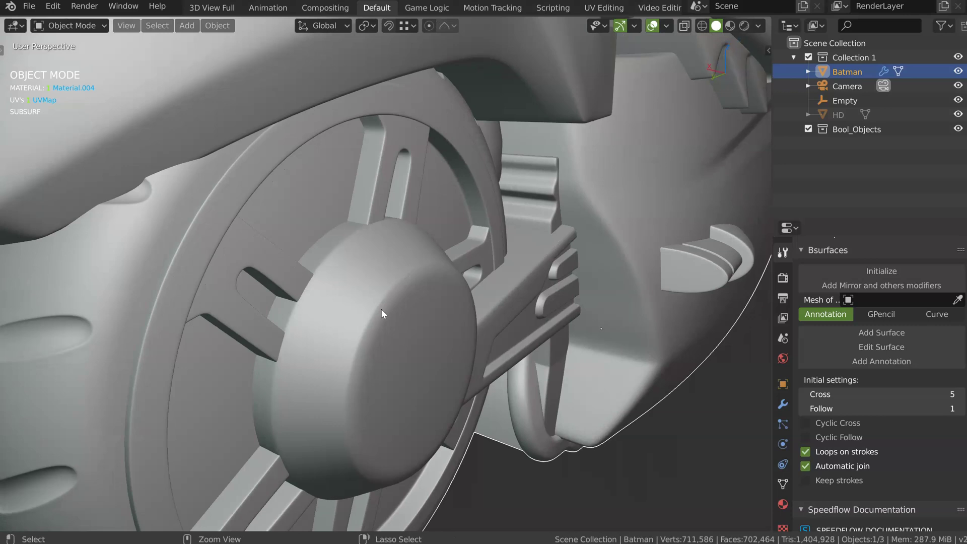
pyautogui.scroll(3, 393, 267)
pyautogui.moveTo(290, 239)
pyautogui.mouseDown()
pyautogui.moveTo(380, 288)
pyautogui.moveTo(416, 403)
pyautogui.mouseUp()
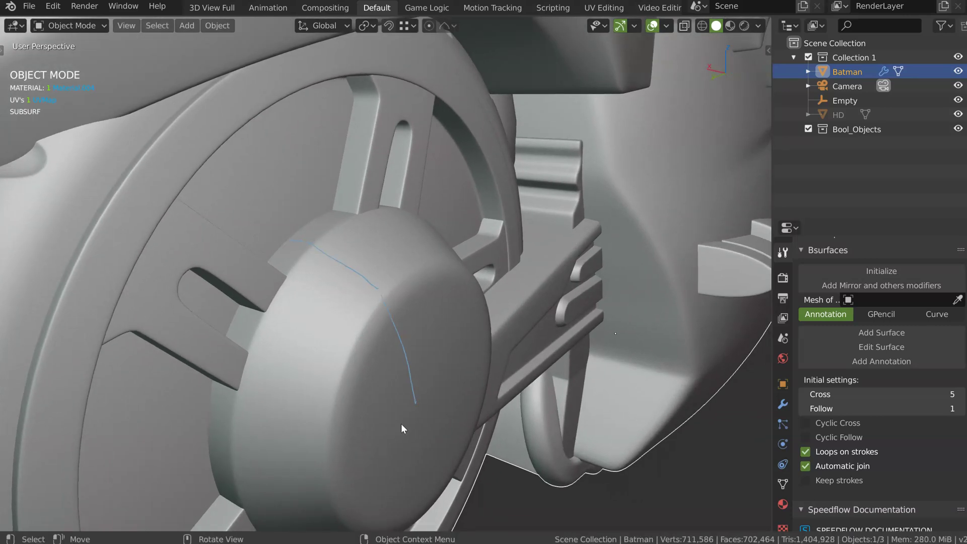
pyautogui.moveTo(313, 244); pyautogui.dragTo(280, 288)
pyautogui.moveTo(341, 264); pyautogui.dragTo(316, 333)
pyautogui.moveTo(397, 334); pyautogui.dragTo(371, 398)
pyautogui.moveTo(403, 369); pyautogui.dragTo(387, 410)
# Examine the front wheel hub and the fork arm that joins it to the motorcycle body
pyautogui.moveTo(399, 352); pyautogui.dragTo(263, 216, button='middle')
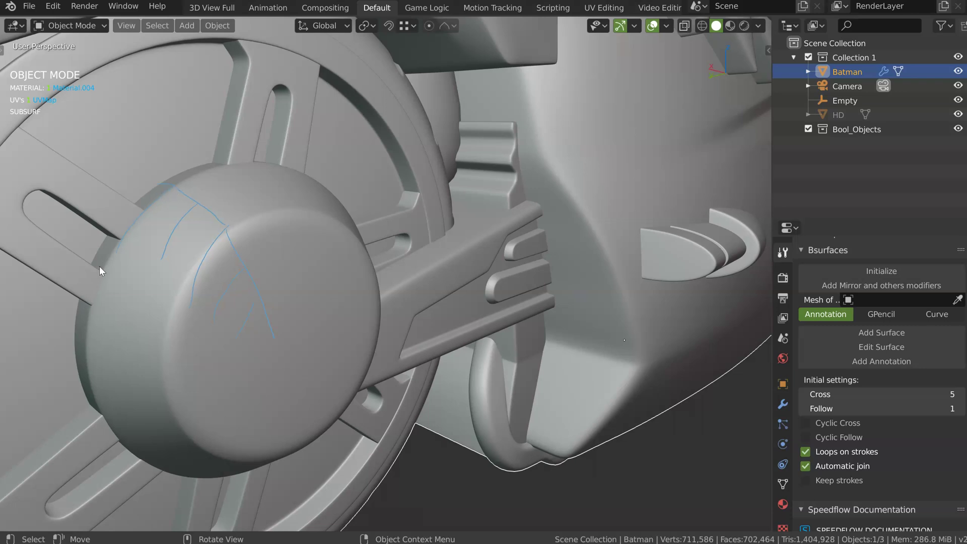
pyautogui.moveTo(403, 151); pyautogui.dragTo(352, 190, button='middle')
pyautogui.scroll(-4, 387, 172)
pyautogui.keyDown('shift'); pyautogui.moveTo(396, 162); pyautogui.dragTo(382, 215, button='middle'); pyautogui.keyUp('shift')
pyautogui.scroll(-1, 392, 197)
pyautogui.scroll(4, 382, 186)
pyautogui.moveTo(304, 216); pyautogui.dragTo(449, 219, button='middle')
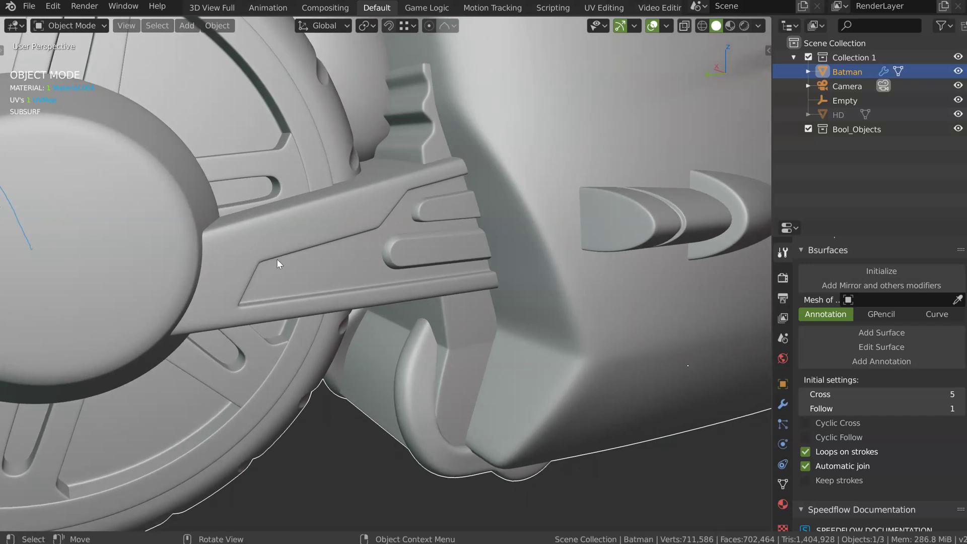
pyautogui.press('space')
pyautogui.press('Escape')
pyautogui.press('space')
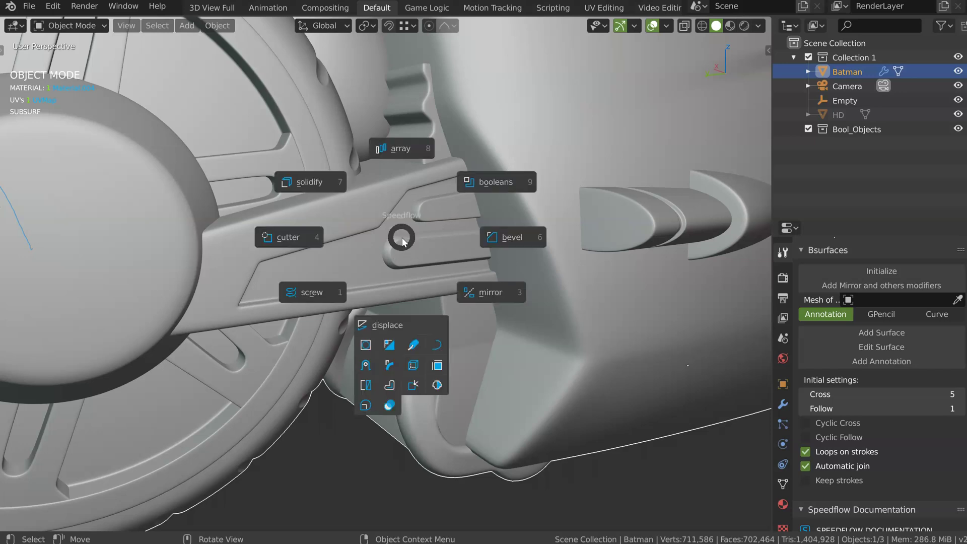
pyautogui.press('Escape')
pyautogui.hotkey('shift', 'space')
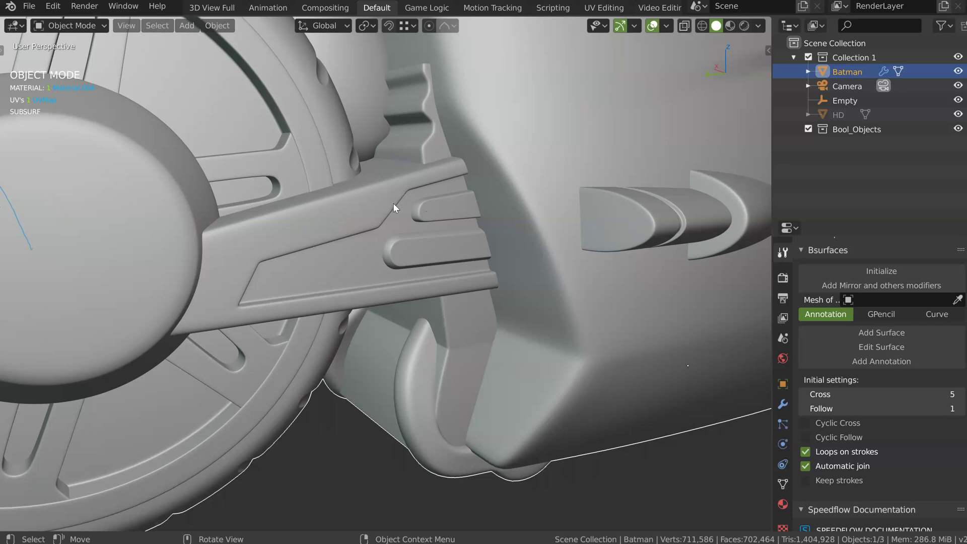
# Annotate the fork arm's upper slot with an outline around its rounded end, lines across it and branches above it
pyautogui.scroll(-1, 383, 227)
pyautogui.moveTo(383, 227); pyautogui.dragTo(394, 210, button='middle')
pyautogui.scroll(1, 390, 208)
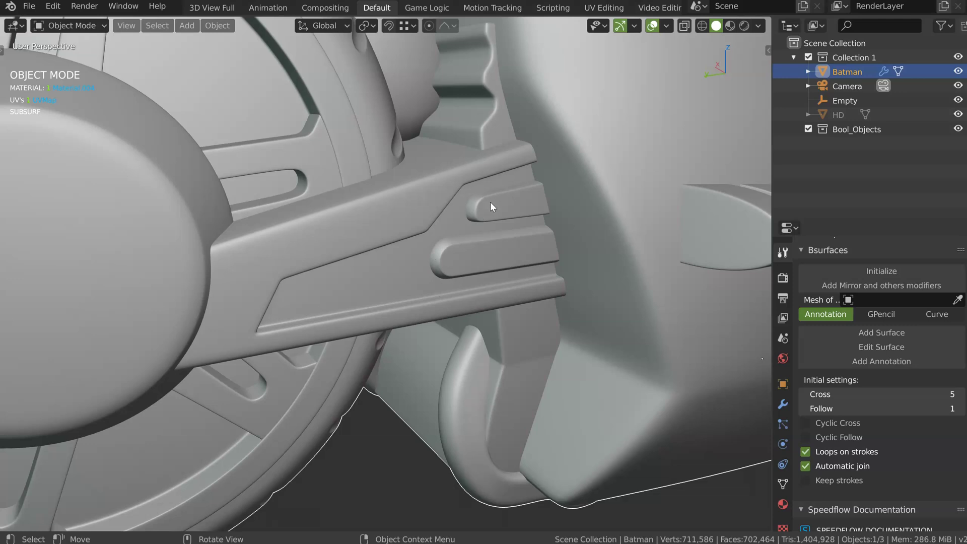
pyautogui.moveTo(495, 215); pyautogui.dragTo(439, 219, button='middle')
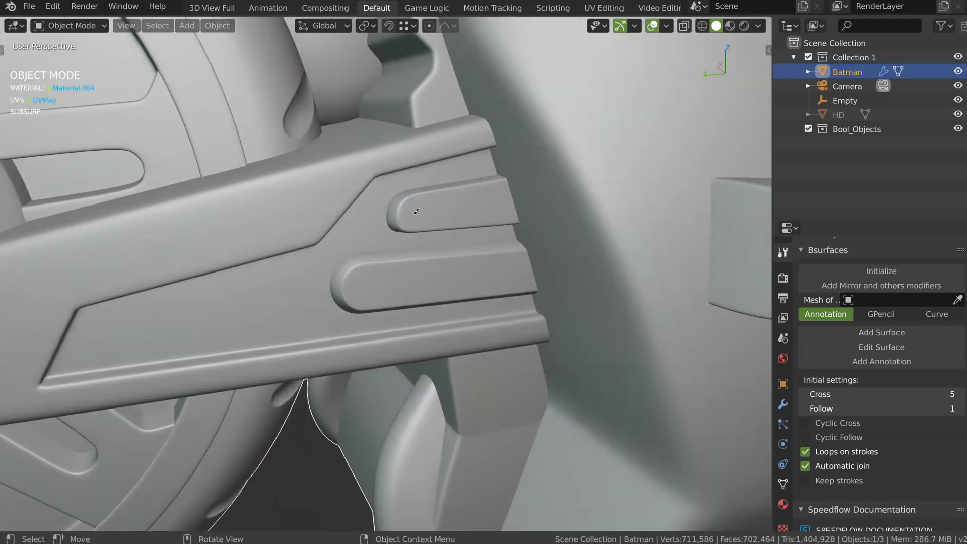
pyautogui.moveTo(408, 196)
pyautogui.mouseDown()
pyautogui.moveTo(413, 230)
pyautogui.moveTo(450, 229)
pyautogui.mouseUp()
pyautogui.moveTo(411, 195); pyautogui.dragTo(534, 181)
pyautogui.moveTo(435, 195); pyautogui.dragTo(439, 228)
pyautogui.moveTo(470, 187); pyautogui.dragTo(473, 224)
pyautogui.moveTo(453, 156); pyautogui.dragTo(470, 189)
pyautogui.moveTo(420, 164); pyautogui.dragTo(434, 194)
pyautogui.moveTo(387, 172); pyautogui.dragTo(411, 196)
# Annotate the fork arm with long strokes along its length and crossing lines over the rounded end of the lower slot
pyautogui.moveTo(362, 154)
pyautogui.mouseDown()
pyautogui.moveTo(385, 177)
pyautogui.moveTo(375, 154)
pyautogui.moveTo(329, 121)
pyautogui.moveTo(305, 129)
pyautogui.mouseUp()
pyautogui.moveTo(449, 139); pyautogui.dragTo(172, 207)
pyautogui.moveTo(340, 259)
pyautogui.mouseDown()
pyautogui.moveTo(358, 264)
pyautogui.moveTo(358, 310)
pyautogui.moveTo(350, 286)
pyautogui.moveTo(385, 285)
pyautogui.mouseUp()
pyautogui.moveTo(385, 252); pyautogui.dragTo(388, 321)
pyautogui.moveTo(385, 256); pyautogui.dragTo(386, 230)
pyautogui.moveTo(395, 156); pyautogui.dragTo(138, 265)
# Annotate the uppermost full tread groove on the front tire with a curve above it and an outline around it
pyautogui.moveTo(584, 108)
pyautogui.keyDown('ctrl'); pyautogui.mouseDown(button='middle')
pyautogui.moveTo(518, 149)
pyautogui.moveTo(420, 183)
pyautogui.moveTo(496, 170)
pyautogui.moveTo(452, 196)
pyautogui.moveTo(317, 236)
pyautogui.moveTo(443, 162)
pyautogui.moveTo(359, 222)
pyautogui.mouseUp(button='middle'); pyautogui.keyUp('ctrl')
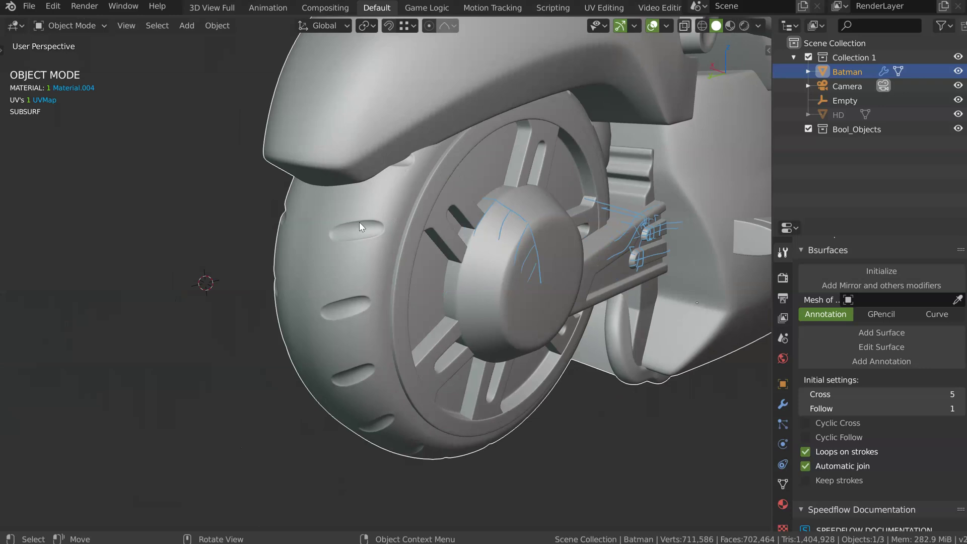
pyautogui.moveTo(369, 279)
pyautogui.keyDown('ctrl'); pyautogui.mouseDown(button='middle')
pyautogui.moveTo(393, 191)
pyautogui.moveTo(273, 267)
pyautogui.mouseUp(button='middle'); pyautogui.keyUp('ctrl')
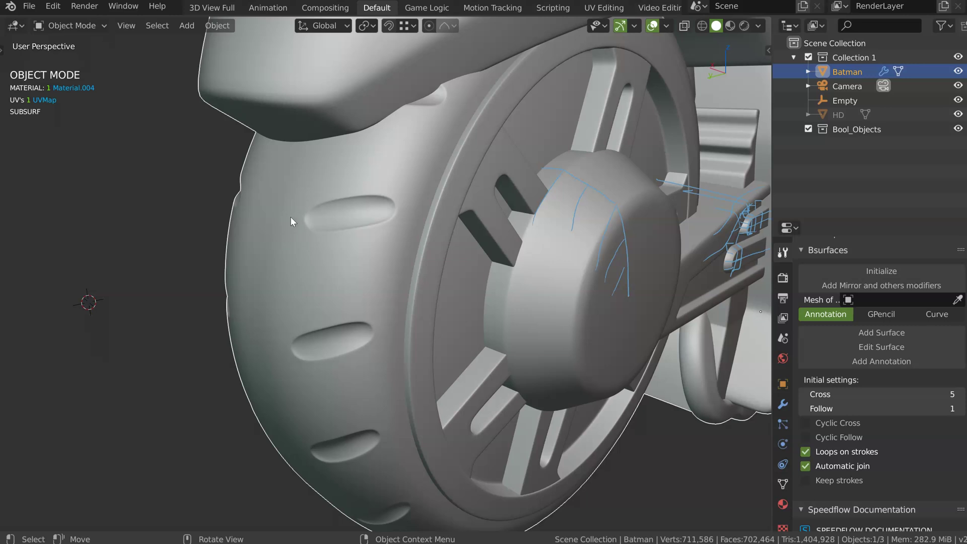
pyautogui.moveTo(296, 153); pyautogui.dragTo(433, 174)
pyautogui.moveTo(378, 191)
pyautogui.mouseDown()
pyautogui.moveTo(304, 213)
pyautogui.moveTo(399, 216)
pyautogui.moveTo(374, 193)
pyautogui.mouseUp()
pyautogui.press('q')
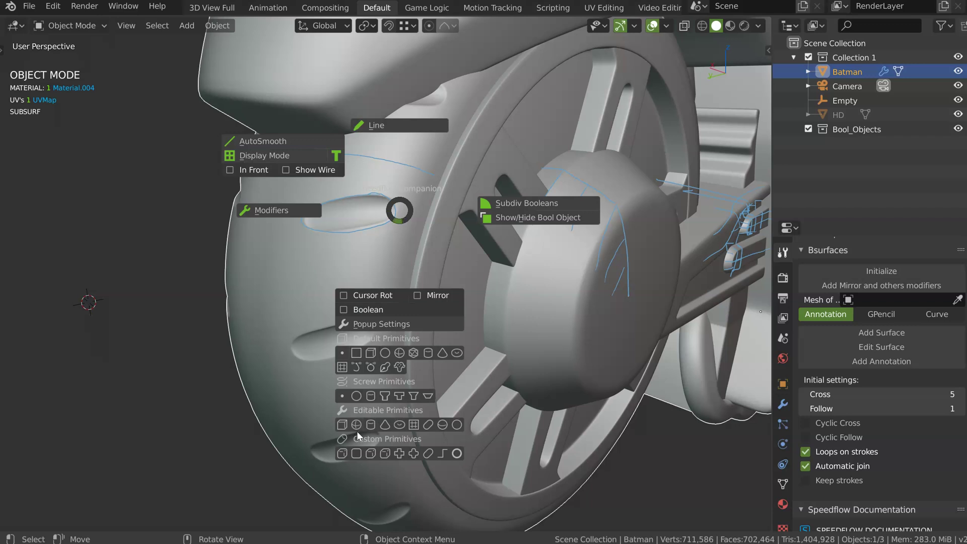
pyautogui.press('Escape')
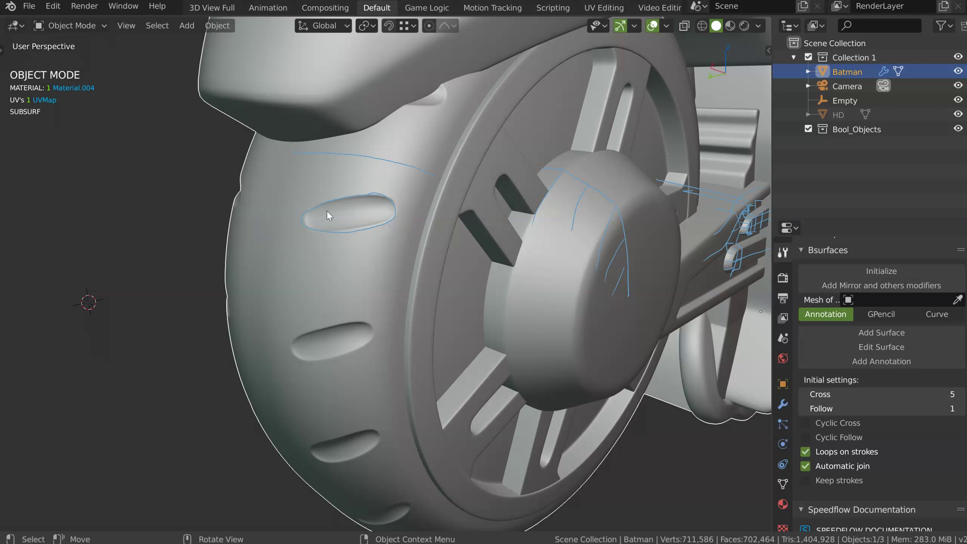
# Annotate a topology grid on the tire around the outlined groove, with an outer loop and lines crossing the groove
pyautogui.moveTo(259, 270); pyautogui.dragTo(252, 335)
pyautogui.moveTo(331, 190); pyautogui.dragTo(316, 193)
pyautogui.moveTo(298, 234)
pyautogui.mouseDown()
pyautogui.moveTo(382, 242)
pyautogui.moveTo(335, 188)
pyautogui.mouseUp()
pyautogui.moveTo(293, 218); pyautogui.dragTo(404, 207)
pyautogui.moveTo(310, 196); pyautogui.dragTo(312, 245)
pyautogui.moveTo(340, 190)
pyautogui.mouseDown()
pyautogui.moveTo(340, 246)
pyautogui.moveTo(370, 245)
pyautogui.mouseUp()
pyautogui.moveTo(373, 159)
pyautogui.mouseDown()
pyautogui.moveTo(370, 186)
pyautogui.moveTo(325, 172)
pyautogui.mouseUp()
pyautogui.moveTo(274, 188)
pyautogui.mouseDown()
pyautogui.moveTo(298, 192)
pyautogui.moveTo(292, 221)
pyautogui.mouseUp()
pyautogui.moveTo(298, 154)
pyautogui.mouseDown()
pyautogui.moveTo(288, 181)
pyautogui.moveTo(436, 188)
pyautogui.mouseUp()
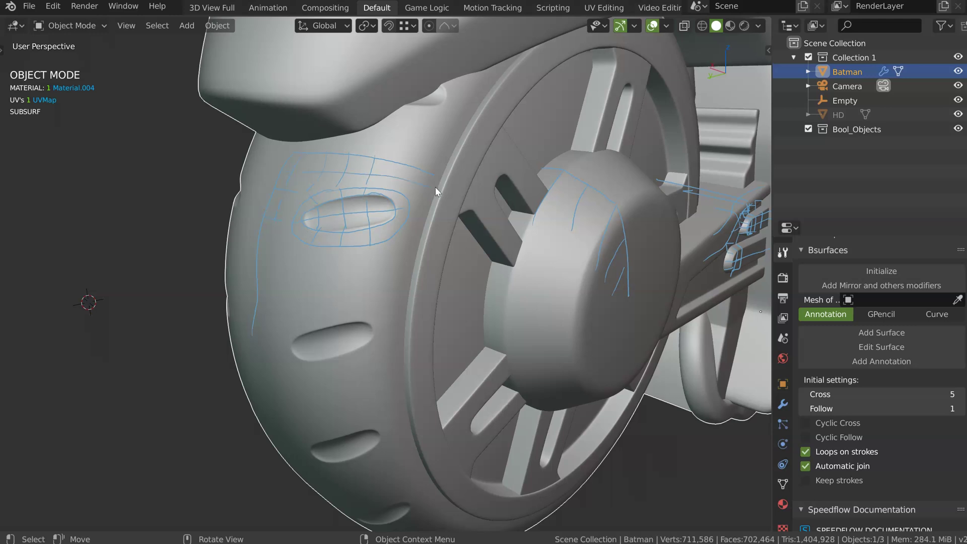
pyautogui.moveTo(386, 217); pyautogui.dragTo(397, 162)
pyautogui.moveTo(285, 150)
pyautogui.mouseDown()
pyautogui.moveTo(253, 150)
pyautogui.moveTo(254, 164)
pyautogui.mouseUp()
# Annotate both side edges of the front wheel's upper spoke and the rounded end of its slot
pyautogui.moveTo(441, 221); pyautogui.dragTo(382, 165, button='middle')
pyautogui.keyDown('shift'); pyautogui.moveTo(240, 144); pyautogui.dragTo(312, 195, button='middle'); pyautogui.keyUp('shift')
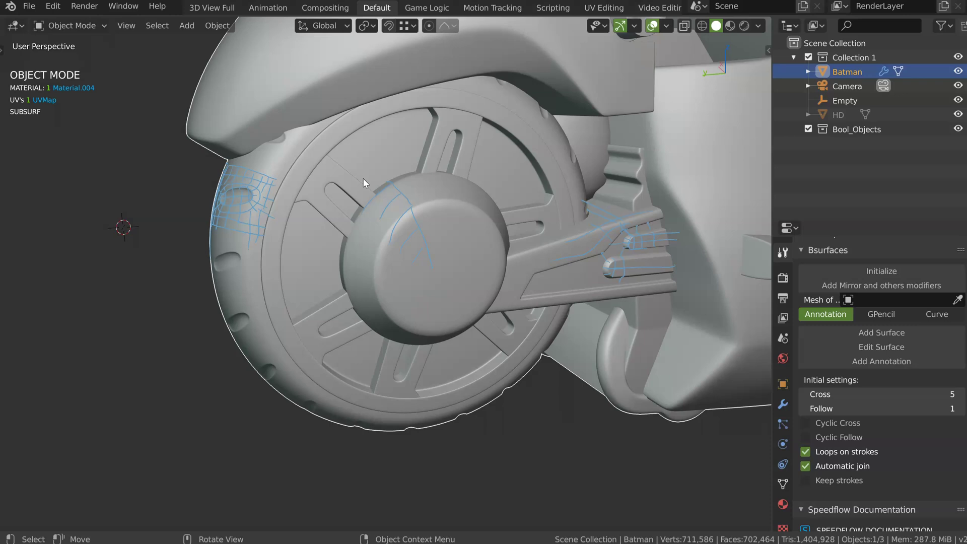
pyautogui.moveTo(363, 177); pyautogui.dragTo(436, 168, button='middle')
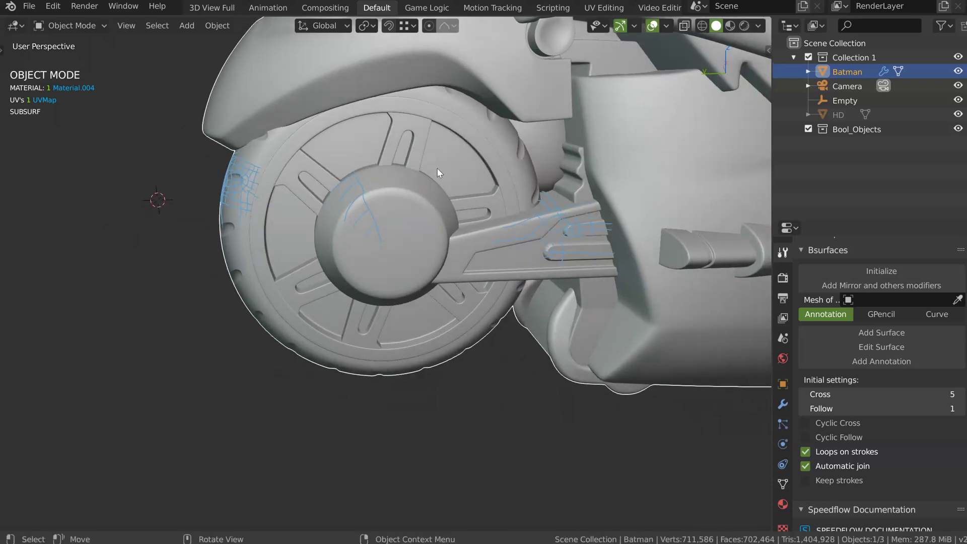
pyautogui.moveTo(436, 167)
pyautogui.mouseDown(button='middle')
pyautogui.moveTo(423, 201)
pyautogui.moveTo(424, 161)
pyautogui.mouseUp(button='middle')
pyautogui.keyDown('shift'); pyautogui.moveTo(424, 162); pyautogui.dragTo(419, 133, button='middle'); pyautogui.keyUp('shift')
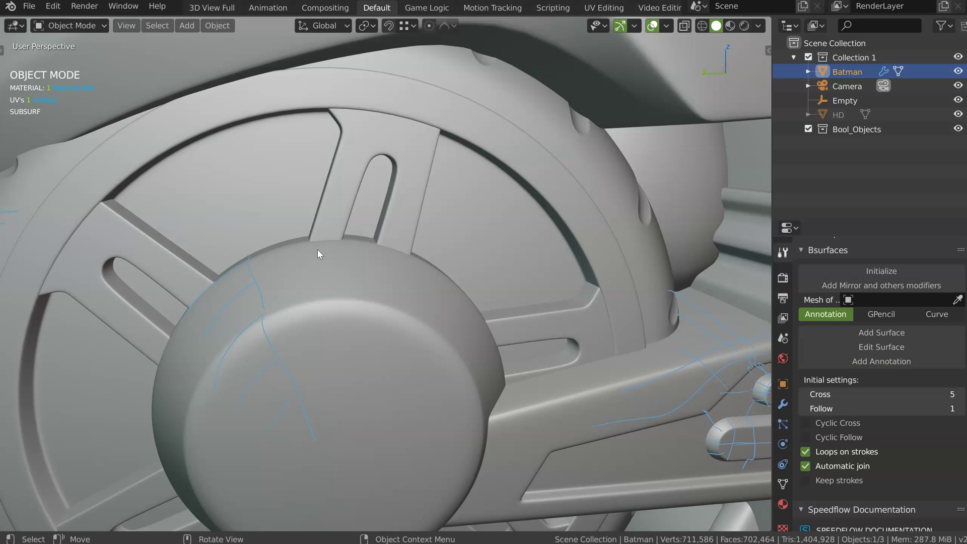
pyautogui.moveTo(329, 112)
pyautogui.mouseDown()
pyautogui.moveTo(341, 128)
pyautogui.moveTo(311, 221)
pyautogui.mouseUp()
pyautogui.moveTo(433, 147); pyautogui.dragTo(438, 113)
pyautogui.moveTo(394, 153); pyautogui.dragTo(373, 171)
pyautogui.moveTo(371, 163); pyautogui.dragTo(373, 170, button='middle')
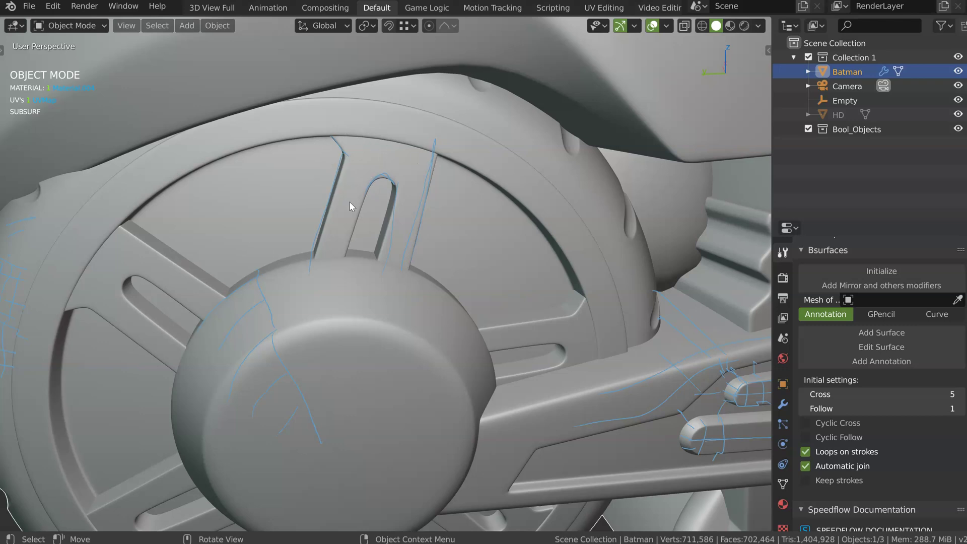
# Annotate edge loops around the upper spoke's slot and connecting lines out to the spoke's edges and the wheel rim
pyautogui.moveTo(366, 172); pyautogui.dragTo(350, 214)
pyautogui.moveTo(371, 170)
pyautogui.mouseDown()
pyautogui.moveTo(388, 166)
pyautogui.moveTo(386, 213)
pyautogui.mouseUp()
pyautogui.moveTo(371, 178)
pyautogui.mouseDown()
pyautogui.moveTo(371, 156)
pyautogui.moveTo(392, 158)
pyautogui.moveTo(370, 132)
pyautogui.mouseUp()
pyautogui.moveTo(438, 189)
pyautogui.mouseDown()
pyautogui.moveTo(398, 181)
pyautogui.moveTo(409, 118)
pyautogui.mouseUp()
pyautogui.moveTo(390, 161); pyautogui.dragTo(386, 118)
pyautogui.moveTo(388, 236)
pyautogui.mouseDown()
pyautogui.moveTo(411, 239)
pyautogui.moveTo(421, 214)
pyautogui.mouseUp()
pyautogui.moveTo(337, 126); pyautogui.dragTo(352, 151)
pyautogui.moveTo(428, 158); pyautogui.dragTo(402, 276)
# Examine the bullet-shaped part and its grooves on the side of the motorcycle body
pyautogui.scroll(-6, 370, 132)
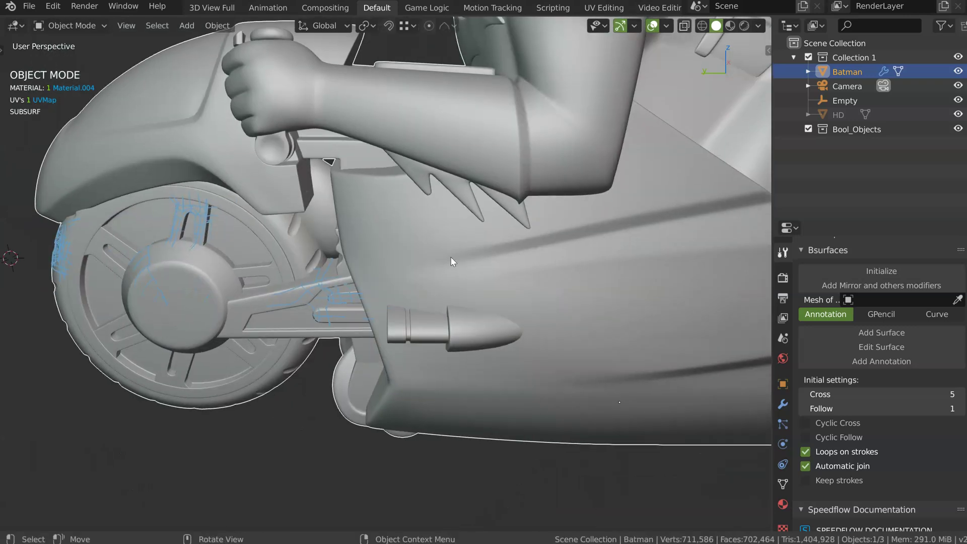
pyautogui.moveTo(450, 256); pyautogui.dragTo(428, 196, button='middle')
pyautogui.keyDown('ctrl'); pyautogui.moveTo(405, 274); pyautogui.dragTo(355, 210, button='middle'); pyautogui.keyUp('ctrl')
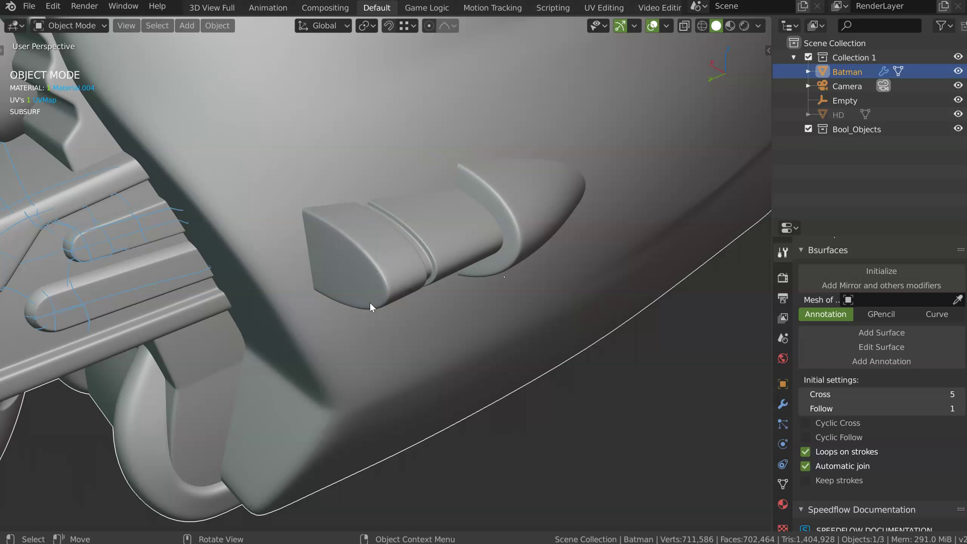
pyautogui.moveTo(389, 213); pyautogui.dragTo(389, 242, button='middle')
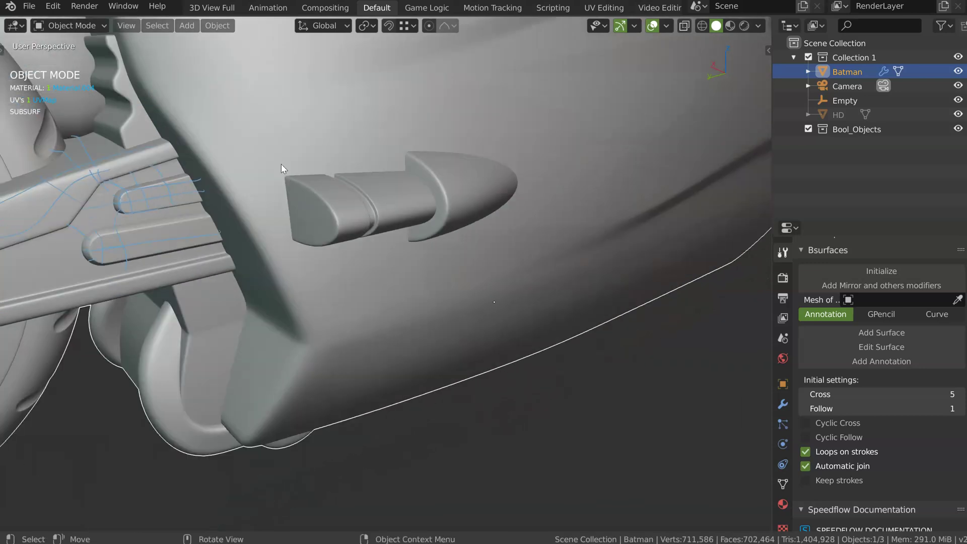
pyautogui.moveTo(323, 230); pyautogui.dragTo(390, 210, button='middle')
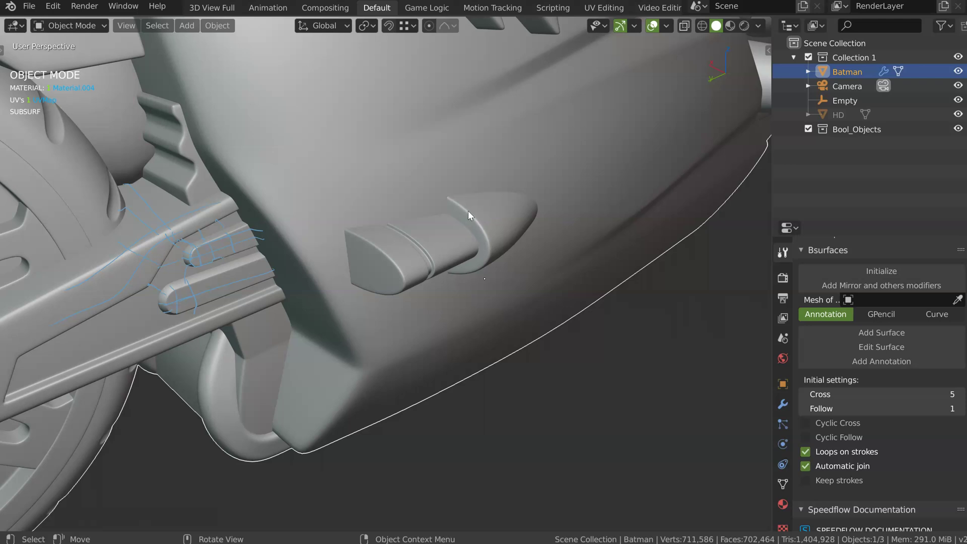
# Turn on the wireframe overlay and hide the Batman model's Subsurf modifier in the viewport
pyautogui.scroll(-5, 467, 211)
pyautogui.moveTo(403, 256); pyautogui.dragTo(387, 238, button='middle')
pyautogui.keyDown('shift'); pyautogui.moveTo(387, 237); pyautogui.dragTo(401, 207, button='middle'); pyautogui.keyUp('shift')
pyautogui.scroll(2, 392, 267)
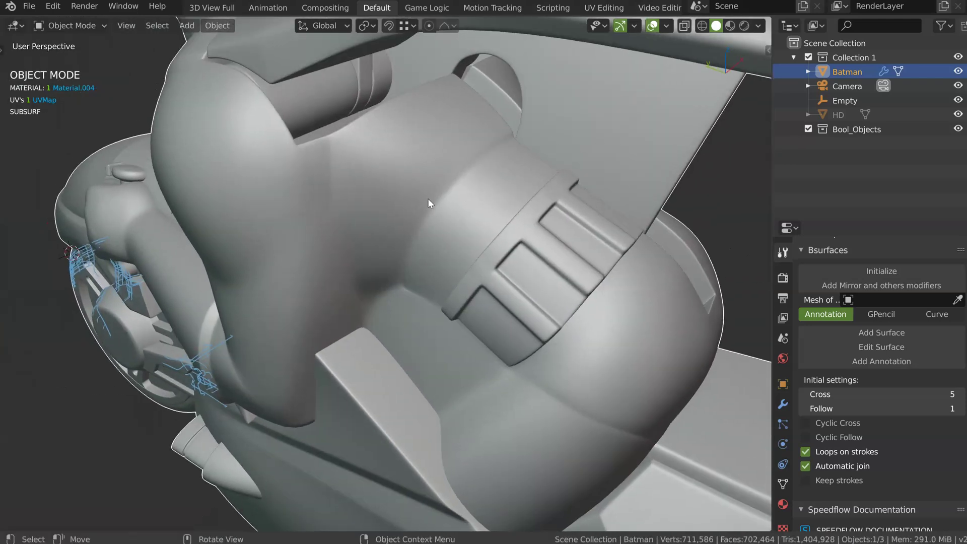
pyautogui.click(665, 26)
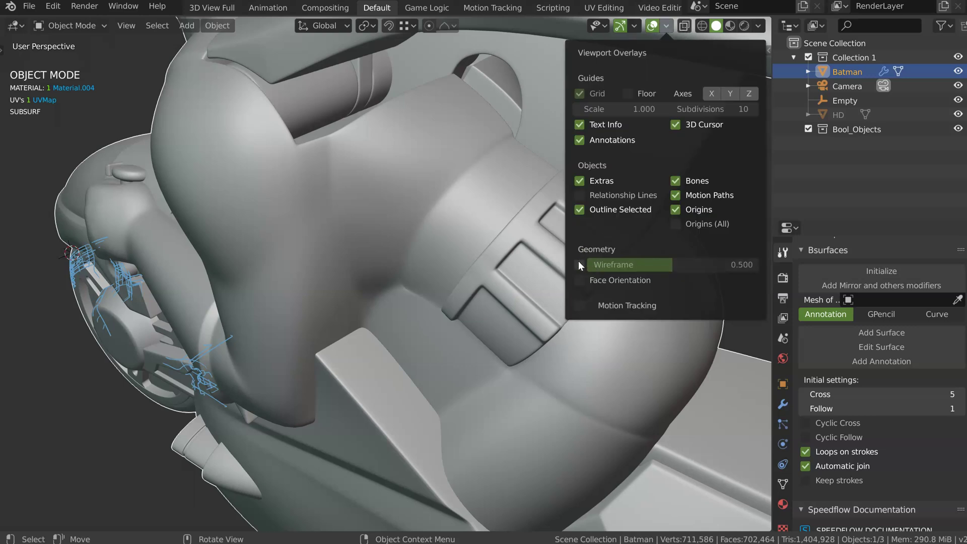
pyautogui.click(579, 264)
pyautogui.press('space')
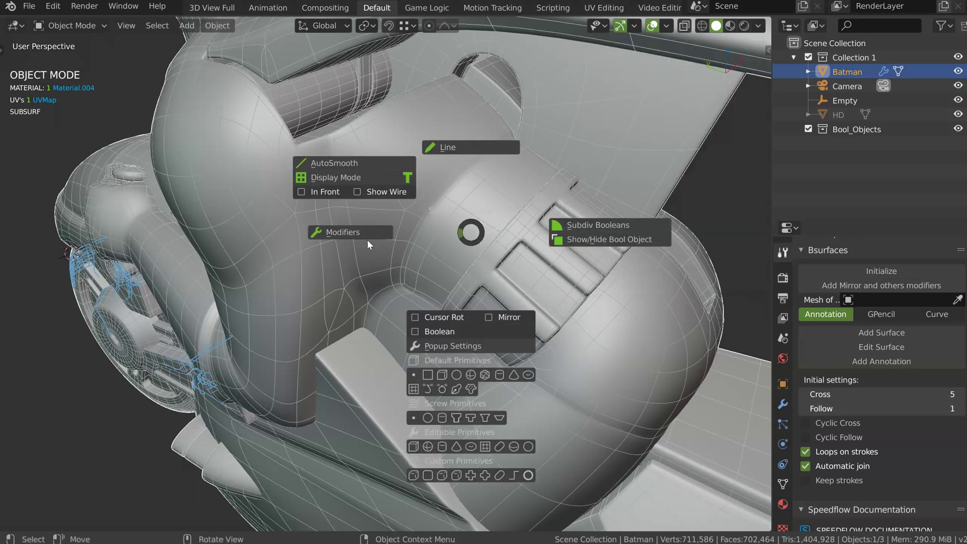
pyautogui.click(367, 239)
# Examine the base mesh topology where Batman's torso, arm and utility belt meet
pyautogui.moveTo(385, 234); pyautogui.dragTo(481, 168, button='middle')
pyautogui.scroll(3, 457, 195)
pyautogui.moveTo(401, 333); pyautogui.dragTo(436, 279, button='middle')
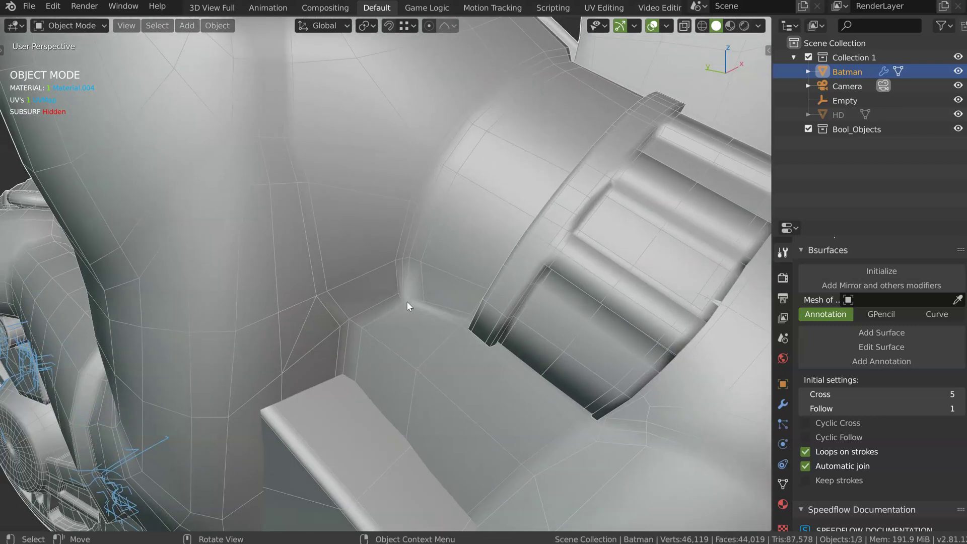
pyautogui.moveTo(343, 308); pyautogui.dragTo(325, 339, button='middle')
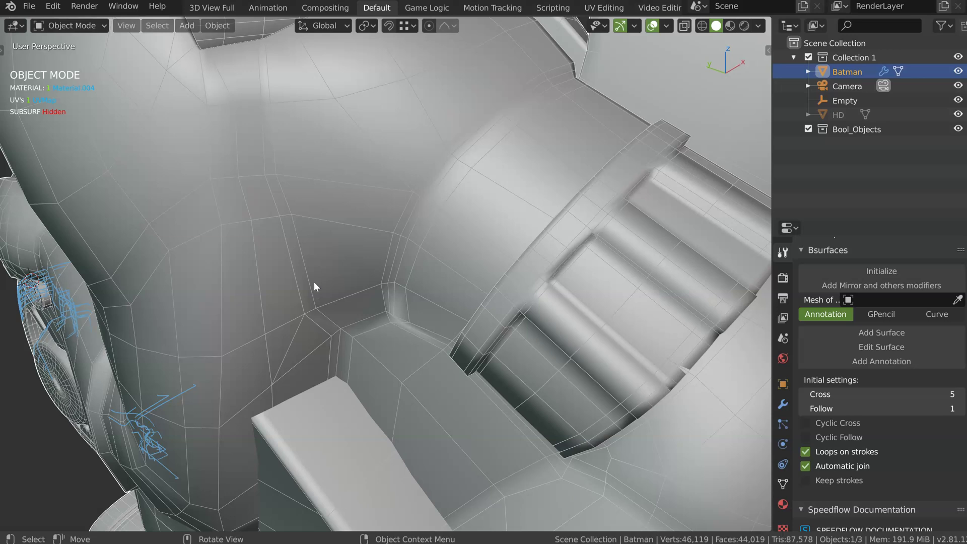
pyautogui.scroll(-4, 409, 123)
pyautogui.moveTo(409, 124); pyautogui.dragTo(500, 146, button='middle')
pyautogui.scroll(2, 371, 153)
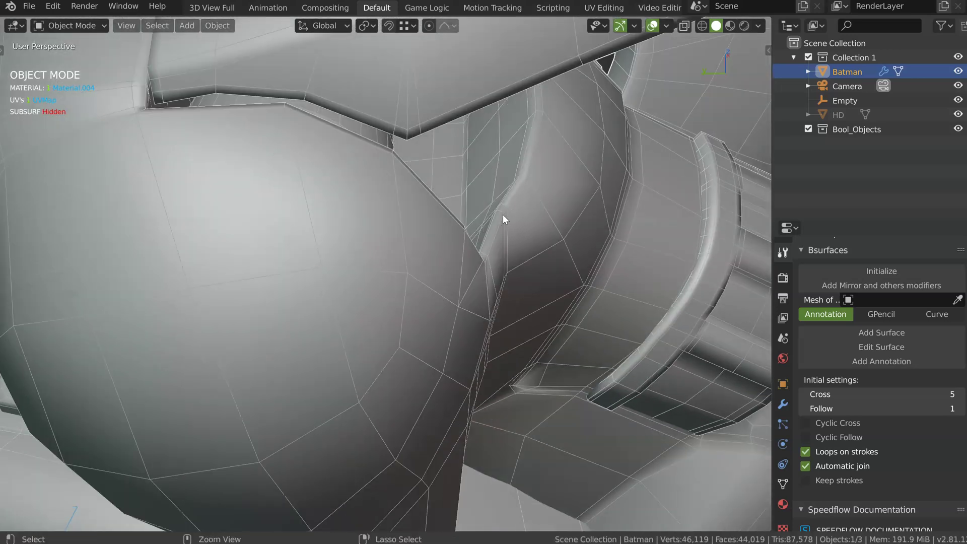
pyautogui.scroll(-2, 503, 215)
pyautogui.moveTo(439, 192); pyautogui.dragTo(373, 161, button='middle')
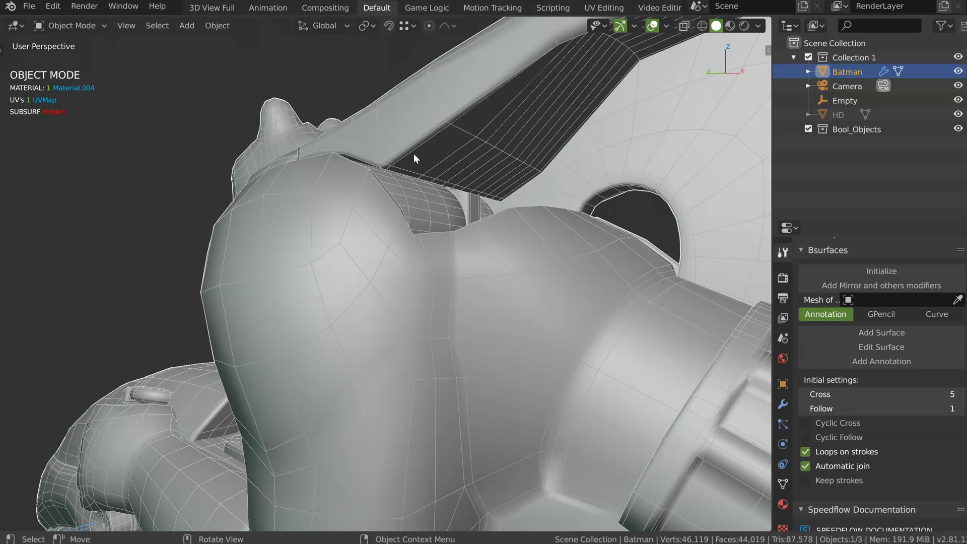
# Examine the base mesh flow across Batman's head, shoulders and cape, and around the belt
pyautogui.moveTo(376, 137); pyautogui.dragTo(402, 182, button='middle')
pyautogui.moveTo(624, 272); pyautogui.dragTo(260, 244, button='middle')
pyautogui.moveTo(728, 165); pyautogui.dragTo(511, 182, button='middle')
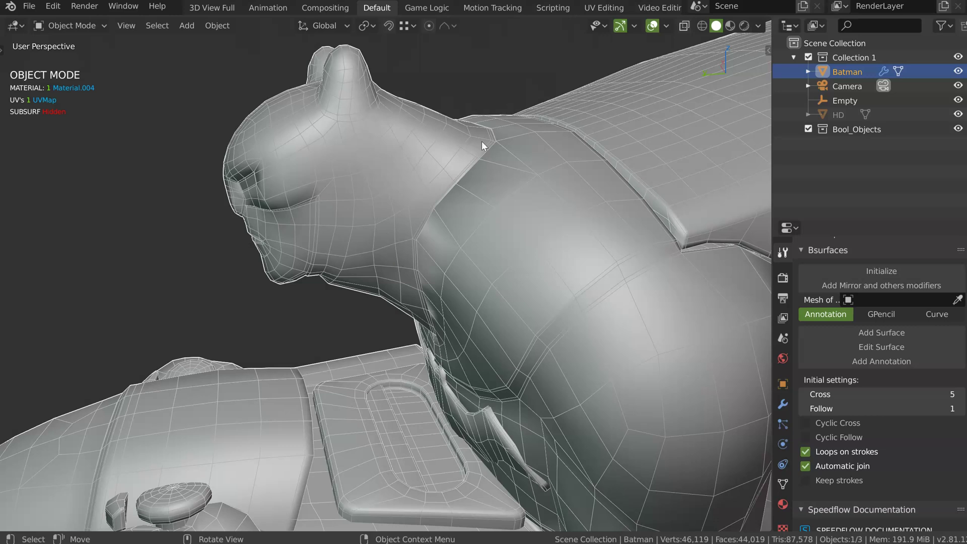
pyautogui.moveTo(643, 168); pyautogui.dragTo(529, 131, button='middle')
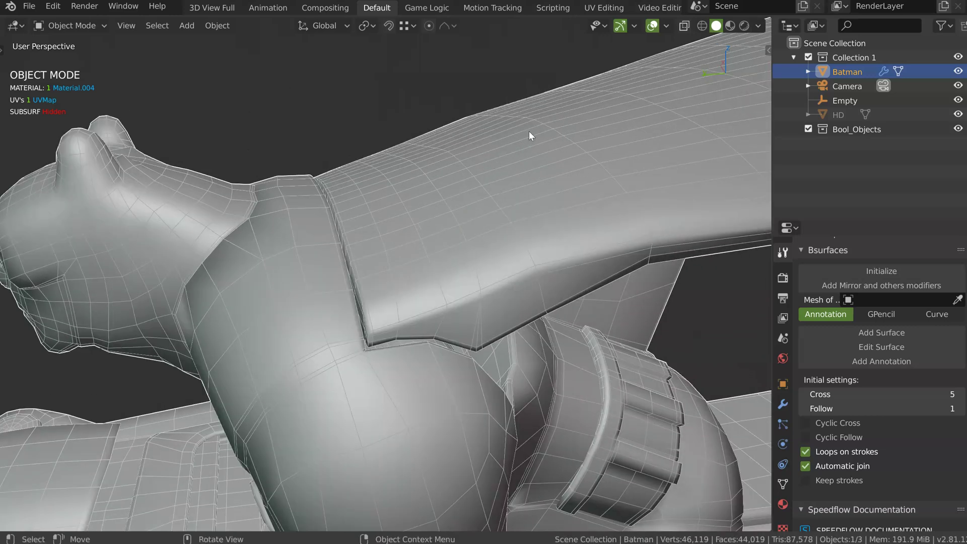
pyautogui.scroll(-6, 638, 135)
pyautogui.keyDown('shift'); pyautogui.moveTo(523, 232); pyautogui.dragTo(458, 137, button='middle'); pyautogui.keyUp('shift')
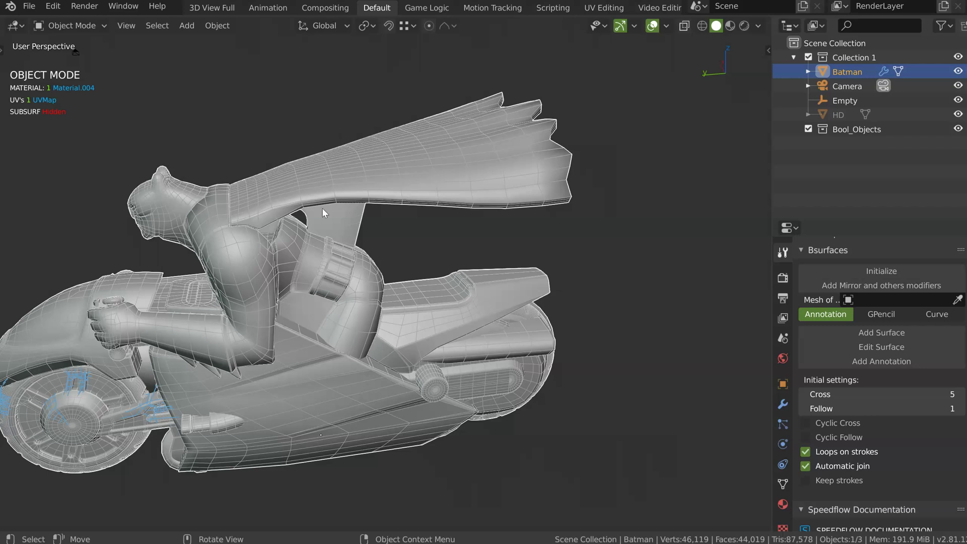
pyautogui.moveTo(348, 244); pyautogui.dragTo(399, 180, button='middle')
pyautogui.scroll(6, 488, 133)
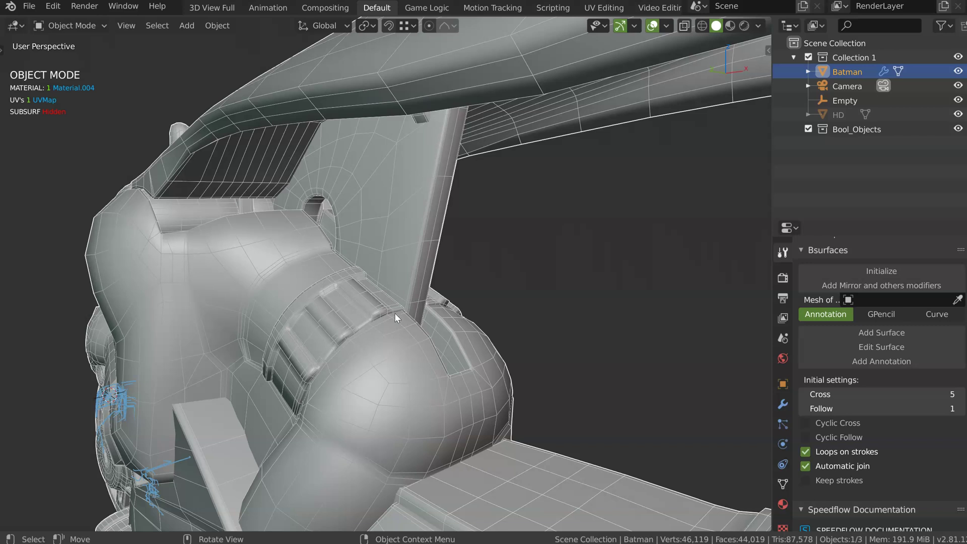
pyautogui.moveTo(292, 222); pyautogui.dragTo(434, 289, button='middle')
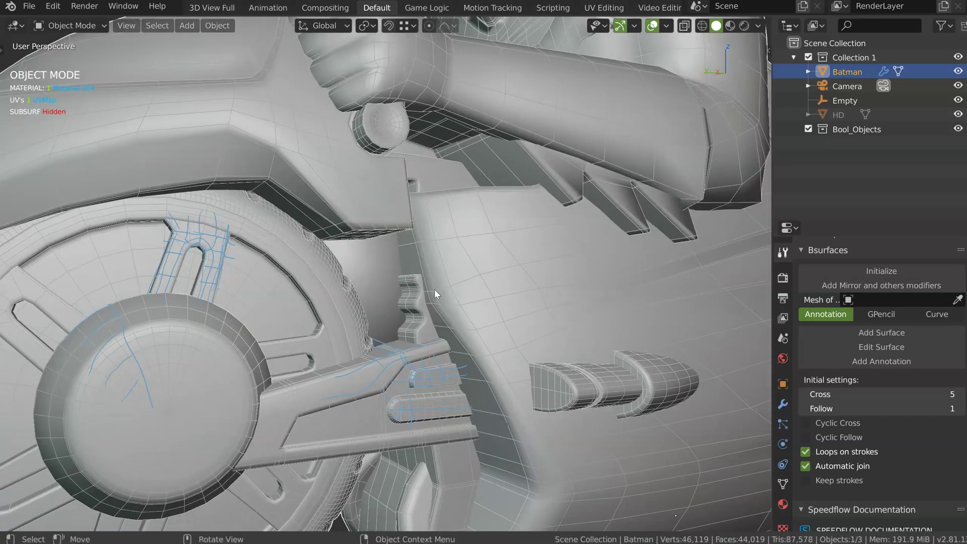
# Examine the base mesh on Batman's face, the chest emblem and the recessed panel on top of the motorcycle
pyautogui.moveTo(343, 413); pyautogui.dragTo(539, 291, button='middle')
pyautogui.keyDown('shift'); pyautogui.moveTo(710, 156); pyautogui.dragTo(501, 242, button='middle'); pyautogui.keyUp('shift')
pyautogui.scroll(-3, 501, 242)
pyautogui.keyDown('shift'); pyautogui.moveTo(443, 140); pyautogui.dragTo(397, 131, button='middle'); pyautogui.keyUp('shift')
pyautogui.moveTo(394, 246); pyautogui.dragTo(365, 137, button='middle')
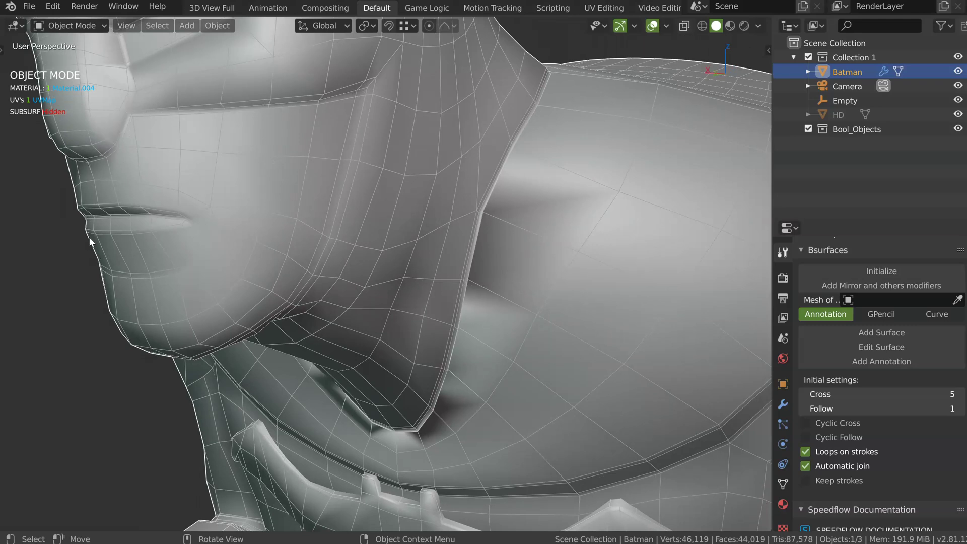
pyautogui.keyDown('ctrl'); pyautogui.moveTo(252, 171); pyautogui.dragTo(358, 276, button='middle'); pyautogui.keyUp('ctrl')
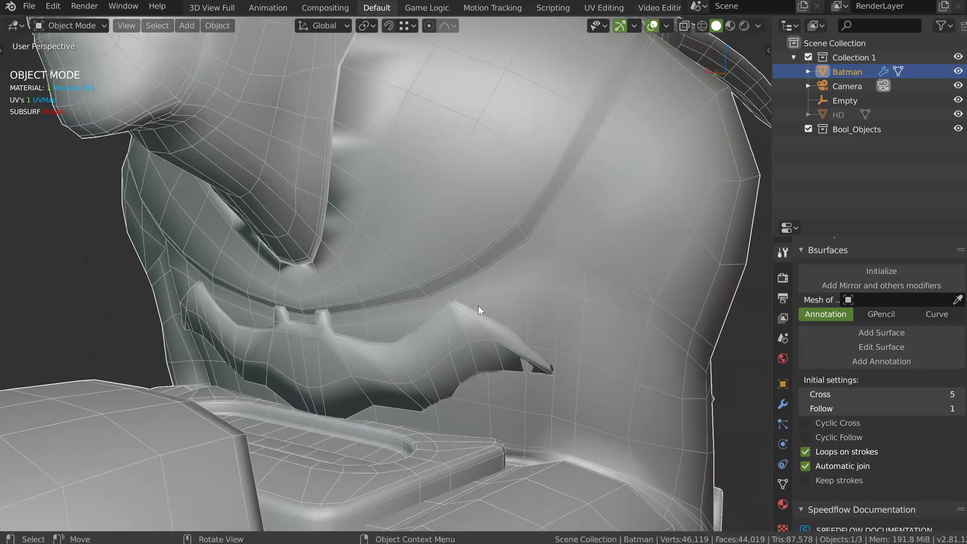
pyautogui.keyDown('ctrl'); pyautogui.moveTo(405, 358); pyautogui.dragTo(358, 334, button='middle'); pyautogui.keyUp('ctrl')
pyautogui.moveTo(357, 335); pyautogui.dragTo(250, 295, button='middle')
pyautogui.moveTo(328, 390); pyautogui.dragTo(389, 172, button='middle')
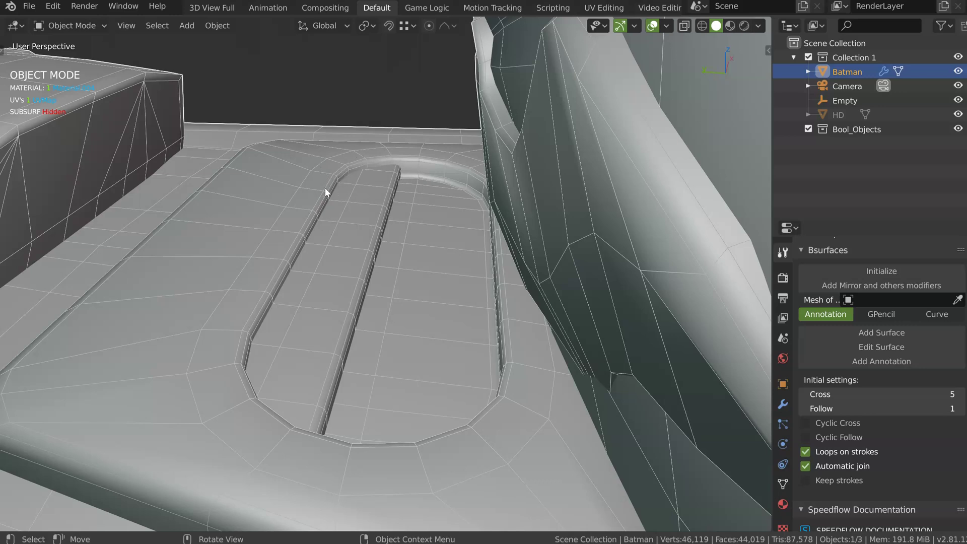
pyautogui.scroll(-3, 267, 285)
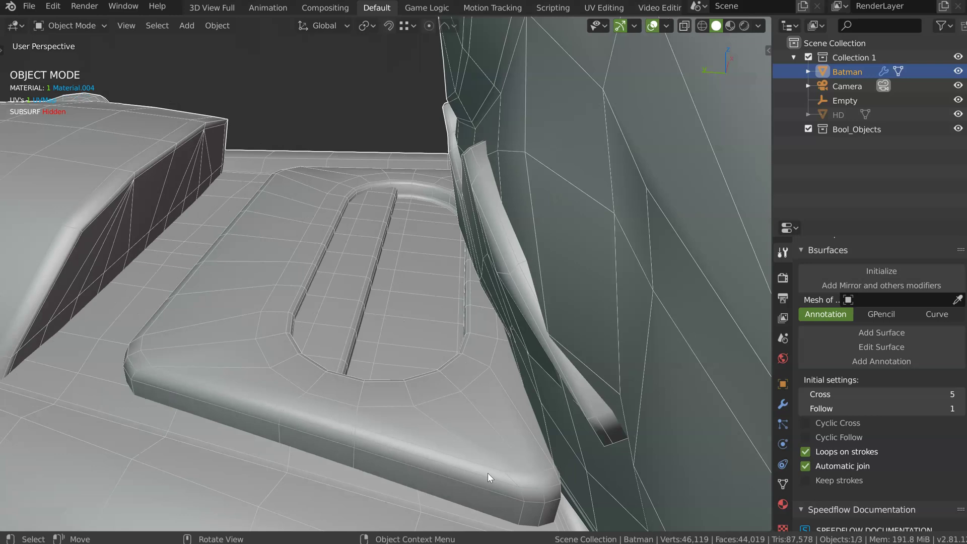
# Examine the base mesh on Batman's fist and the handlebar controls, and along the forearm, elbow and gauntlet blades
pyautogui.moveTo(394, 197); pyautogui.dragTo(322, 197, button='middle')
pyautogui.moveTo(502, 240); pyautogui.dragTo(328, 262, button='middle')
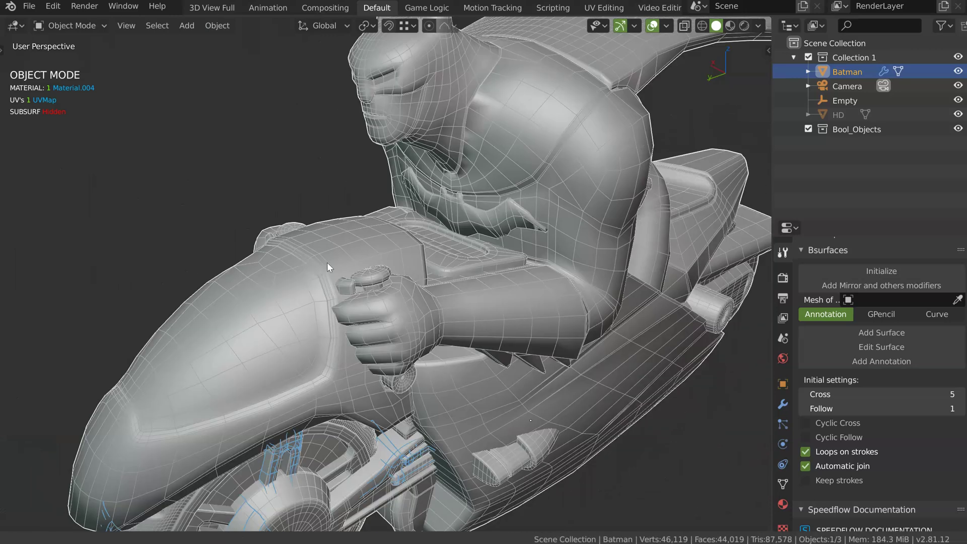
pyautogui.scroll(6, 328, 262)
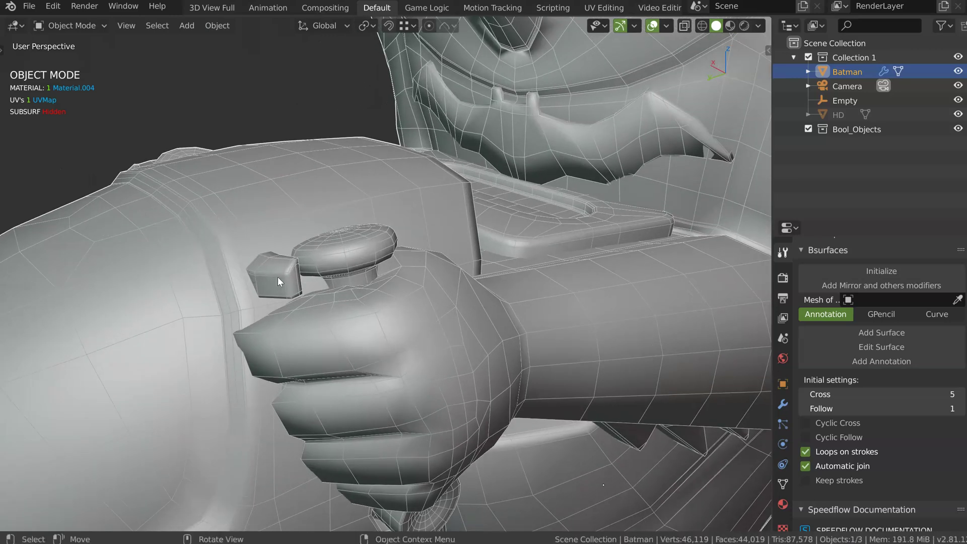
pyautogui.scroll(6, 277, 276)
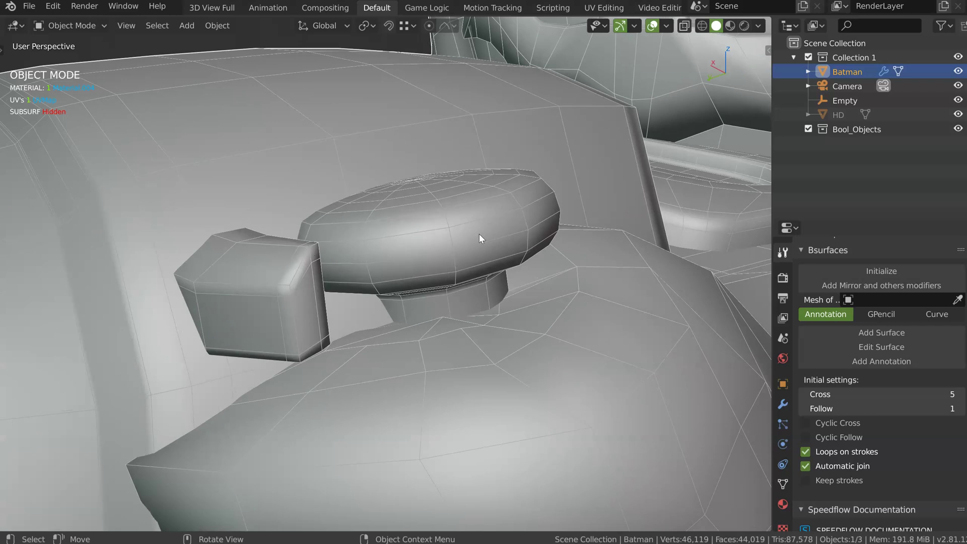
pyautogui.keyDown('ctrl'); pyautogui.moveTo(538, 191); pyautogui.dragTo(432, 372, button='middle'); pyautogui.keyUp('ctrl')
pyautogui.keyDown('shift'); pyautogui.moveTo(598, 266); pyautogui.dragTo(254, 282, button='middle'); pyautogui.keyUp('shift')
pyautogui.moveTo(254, 282); pyautogui.dragTo(224, 296, button='middle')
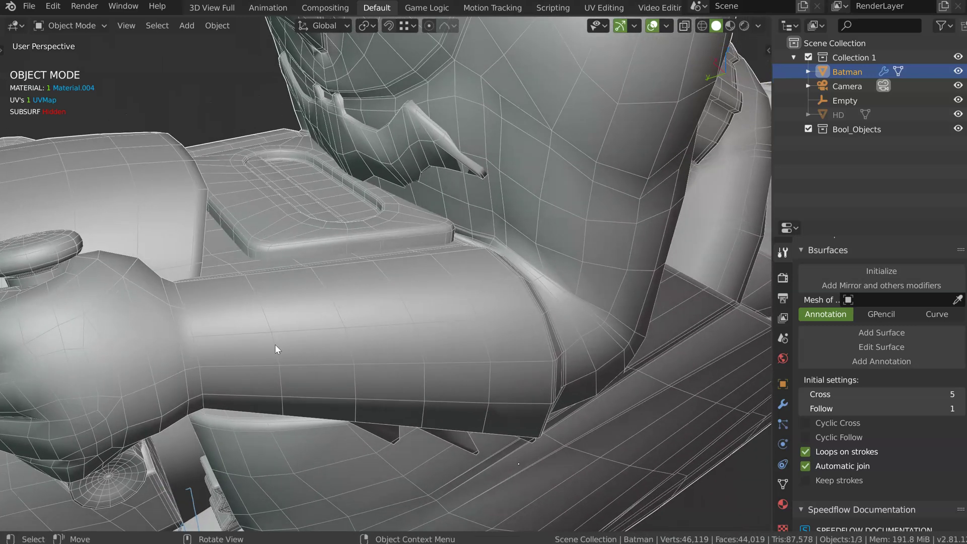
pyautogui.moveTo(275, 345); pyautogui.dragTo(360, 244, button='middle')
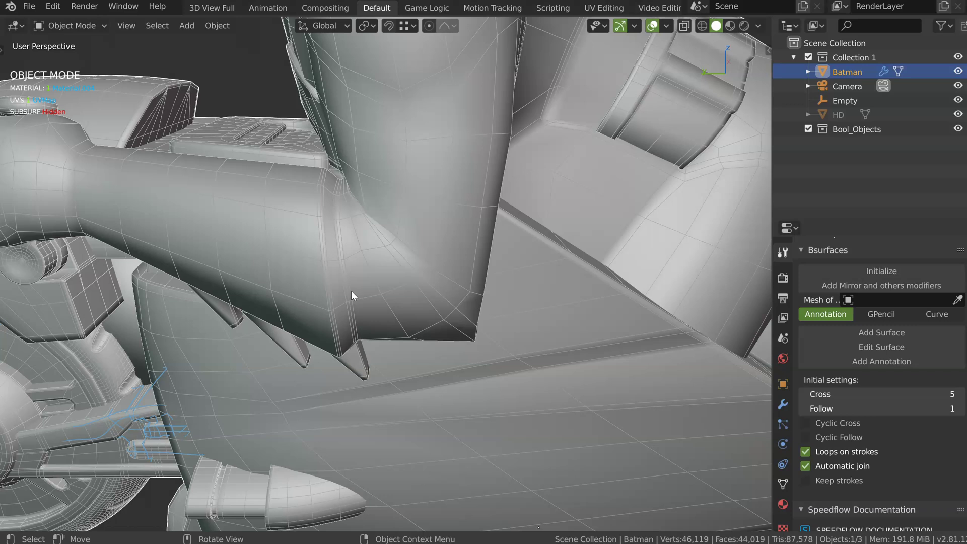
pyautogui.scroll(-5, 363, 289)
pyautogui.scroll(8, 356, 228)
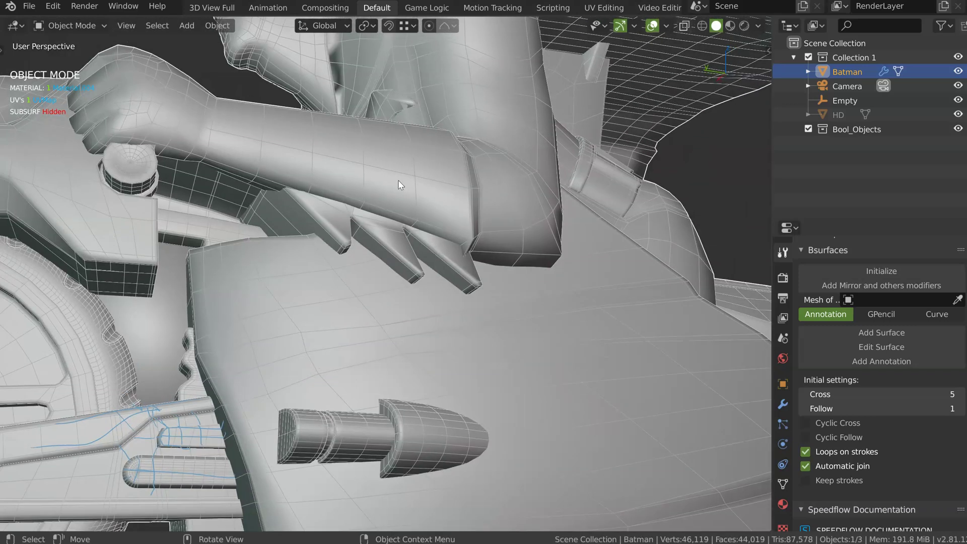
pyautogui.moveTo(398, 183); pyautogui.dragTo(359, 240, button='middle')
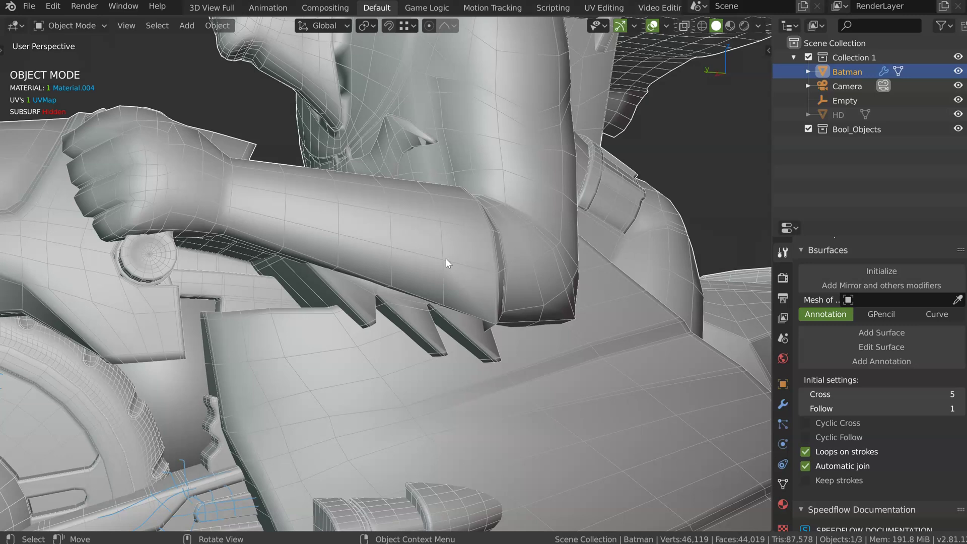
pyautogui.moveTo(322, 247); pyautogui.dragTo(301, 228, button='middle')
# Examine the base mesh on the motorcycle's front wheel, tire and fork, and along the side body and underside pipes
pyautogui.scroll(-3, 302, 229)
pyautogui.keyDown('shift'); pyautogui.moveTo(266, 259); pyautogui.dragTo(436, 97, button='middle'); pyautogui.keyUp('shift')
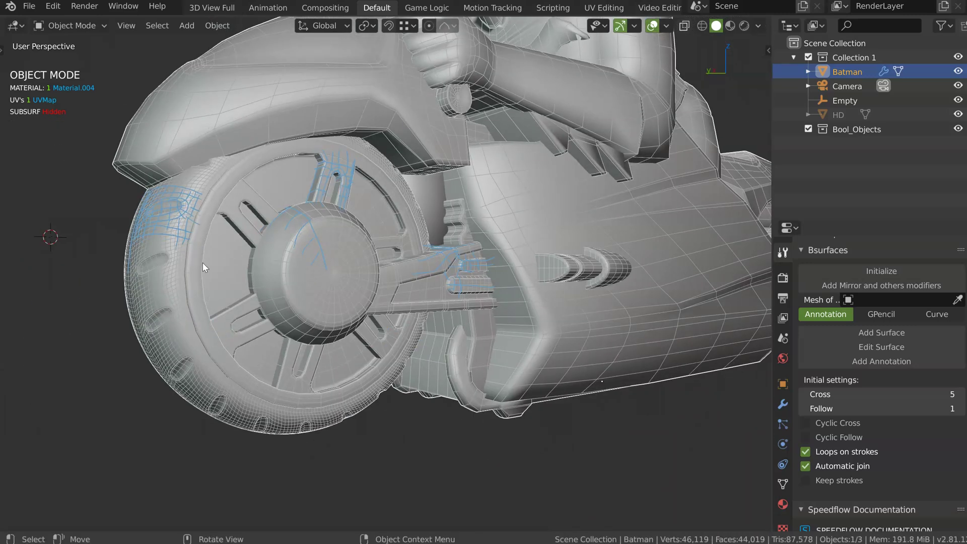
pyautogui.moveTo(339, 251); pyautogui.dragTo(366, 239, button='middle')
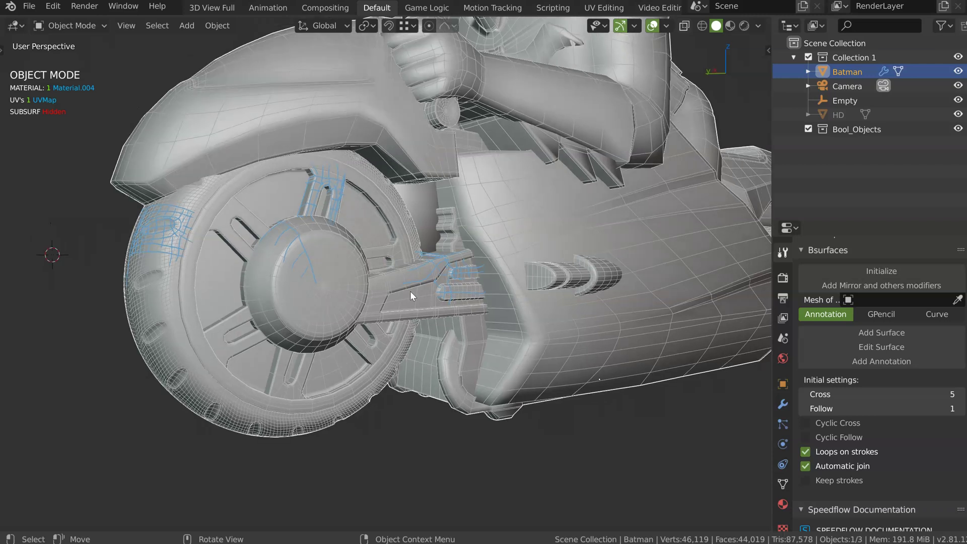
pyautogui.moveTo(410, 291); pyautogui.dragTo(312, 189, button='middle')
pyautogui.moveTo(374, 229); pyautogui.dragTo(175, 141, button='middle')
pyautogui.moveTo(300, 168); pyautogui.dragTo(182, 116, button='middle')
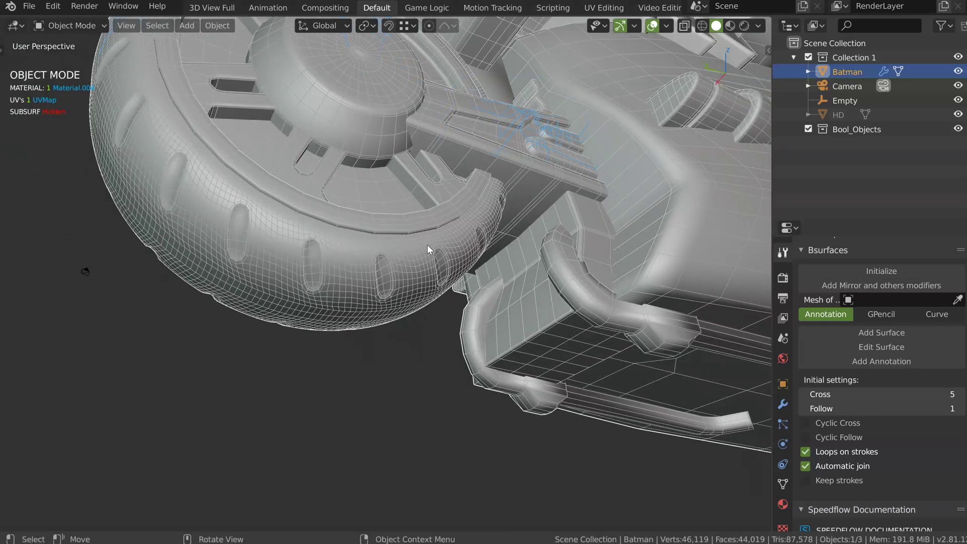
pyautogui.moveTo(406, 210); pyautogui.dragTo(564, 273, button='middle')
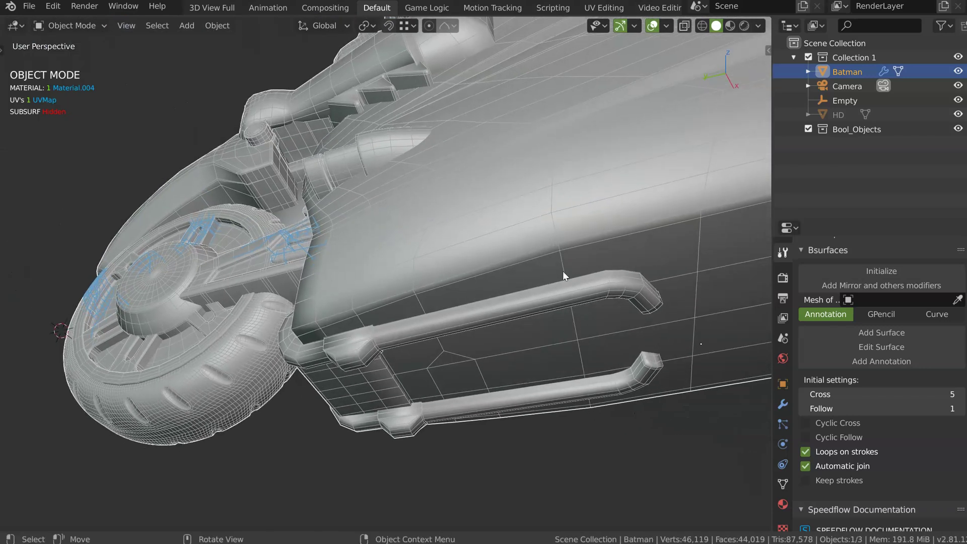
pyautogui.scroll(4, 501, 279)
pyautogui.moveTo(476, 194); pyautogui.dragTo(488, 228, button='middle')
pyautogui.moveTo(406, 257); pyautogui.dragTo(382, 213, button='middle')
pyautogui.scroll(-5, 377, 294)
pyautogui.moveTo(377, 294); pyautogui.dragTo(466, 225, button='middle')
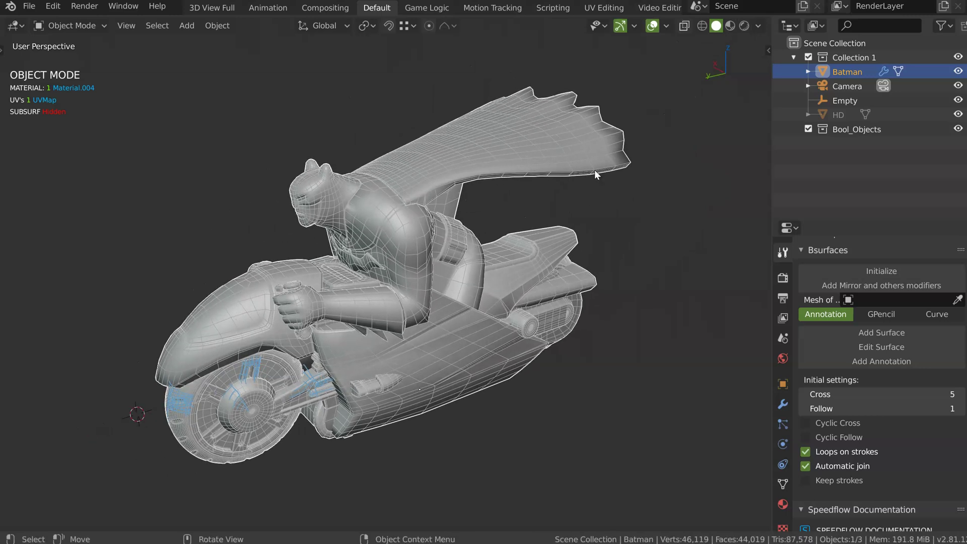
# Show the Batman model's Subsurf modifier in the viewport again, deselect everything and turn off the viewport overlays
pyautogui.rightClick(428, 205)
pyautogui.click(600, 81)
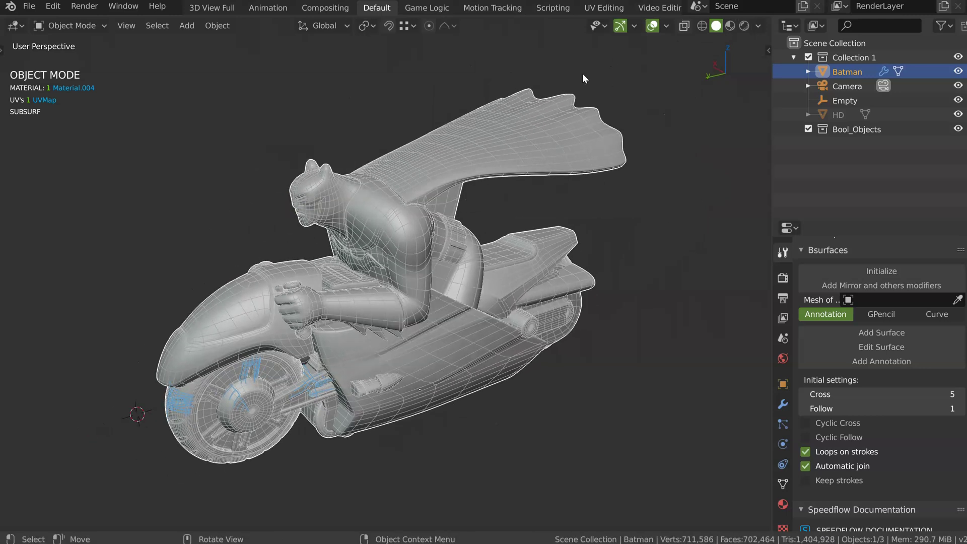
pyautogui.hotkey('alt', 'a')
pyautogui.click(652, 26)
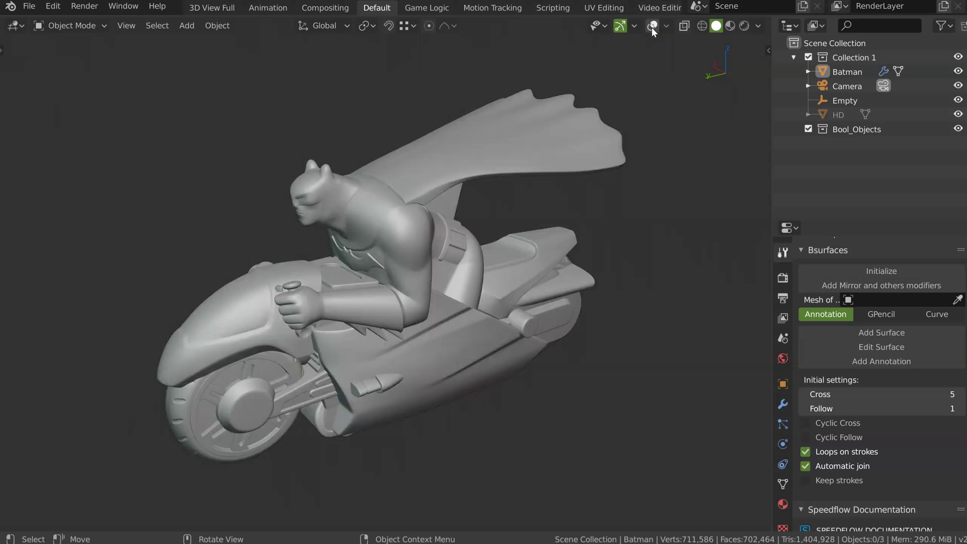
# Examine the smooth subdivided Batman motorcycle as a whole, from a distance and closer up
pyautogui.keyDown('ctrl'); pyautogui.moveTo(354, 227); pyautogui.dragTo(419, 215, button='middle'); pyautogui.keyUp('ctrl')
pyautogui.keyDown('shift'); pyautogui.moveTo(419, 216); pyautogui.dragTo(447, 188, button='middle'); pyautogui.keyUp('shift')
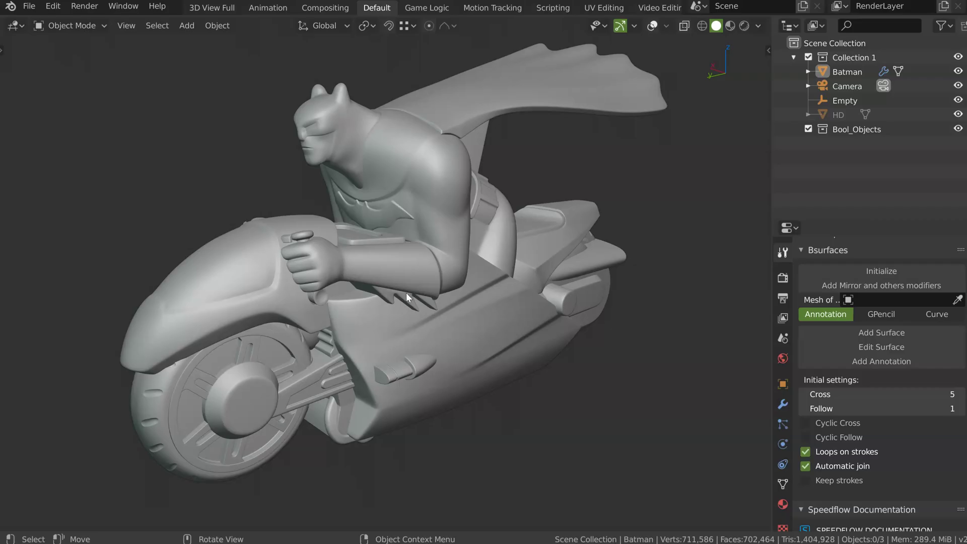
pyautogui.scroll(-8, 458, 260)
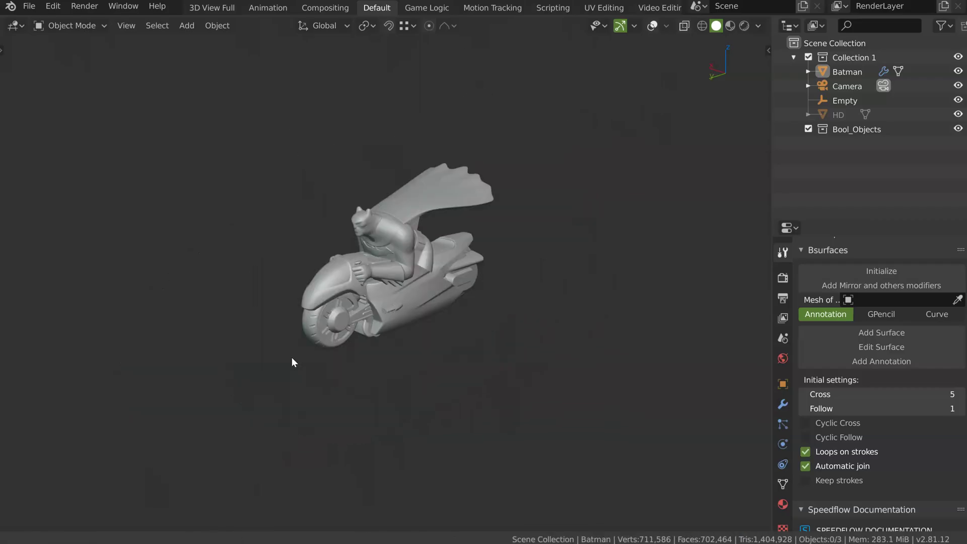
pyautogui.keyDown('ctrl'); pyautogui.moveTo(458, 261); pyautogui.dragTo(400, 331, button='middle'); pyautogui.keyUp('ctrl')
pyautogui.keyDown('ctrl'); pyautogui.moveTo(395, 279); pyautogui.dragTo(439, 166, button='middle'); pyautogui.keyUp('ctrl')
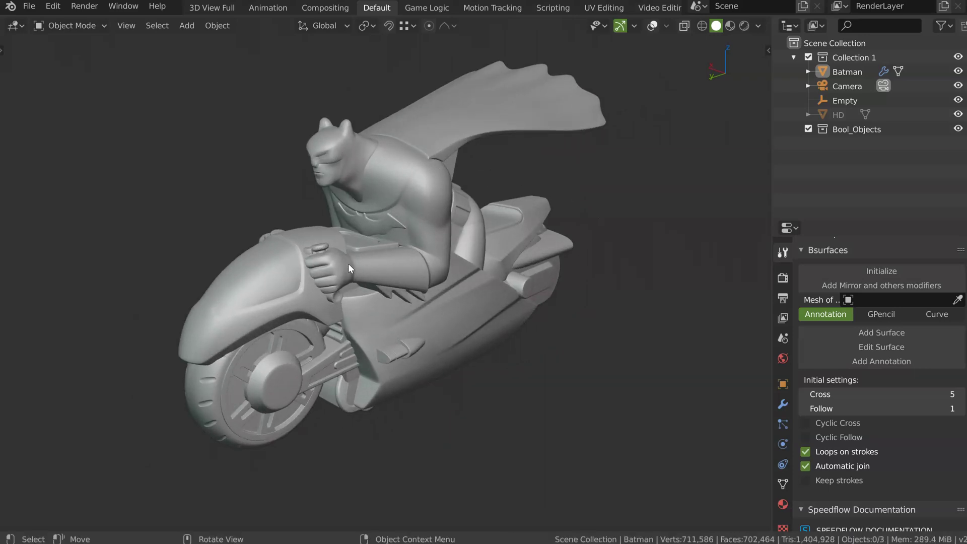
pyautogui.moveTo(316, 296); pyautogui.dragTo(368, 232, button='middle')
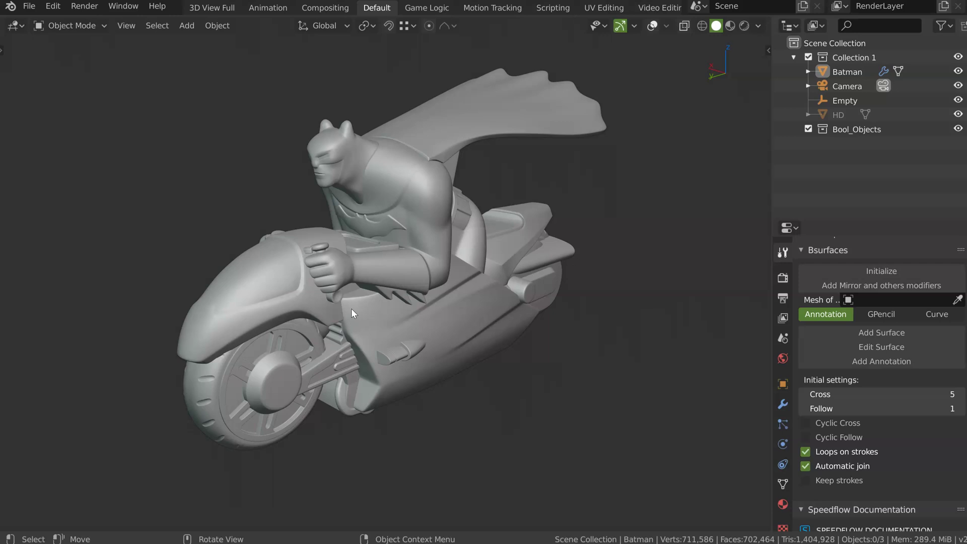
pyautogui.moveTo(407, 237); pyautogui.dragTo(425, 286, button='middle')
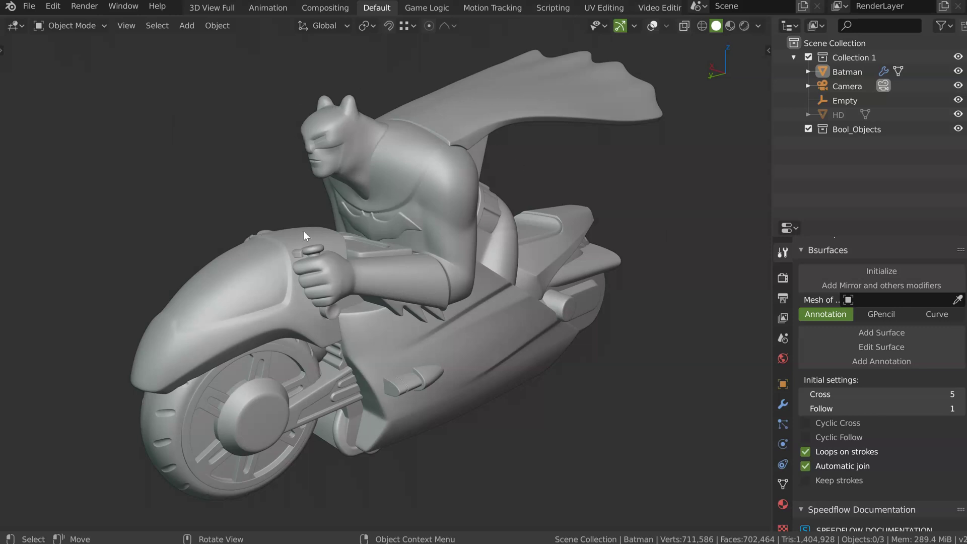
pyautogui.moveTo(332, 204)
pyautogui.mouseDown(button='middle')
pyautogui.moveTo(304, 204)
pyautogui.moveTo(325, 205)
pyautogui.mouseUp(button='middle')
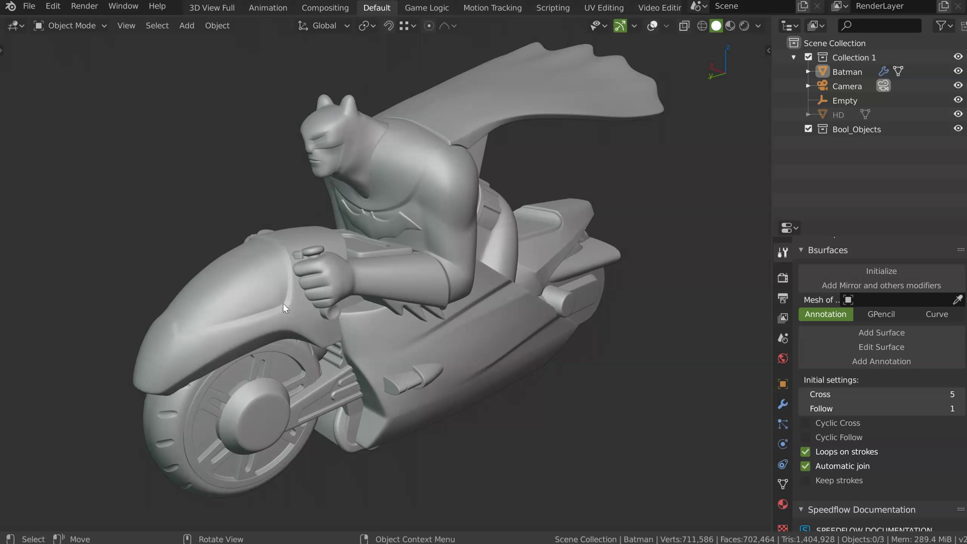